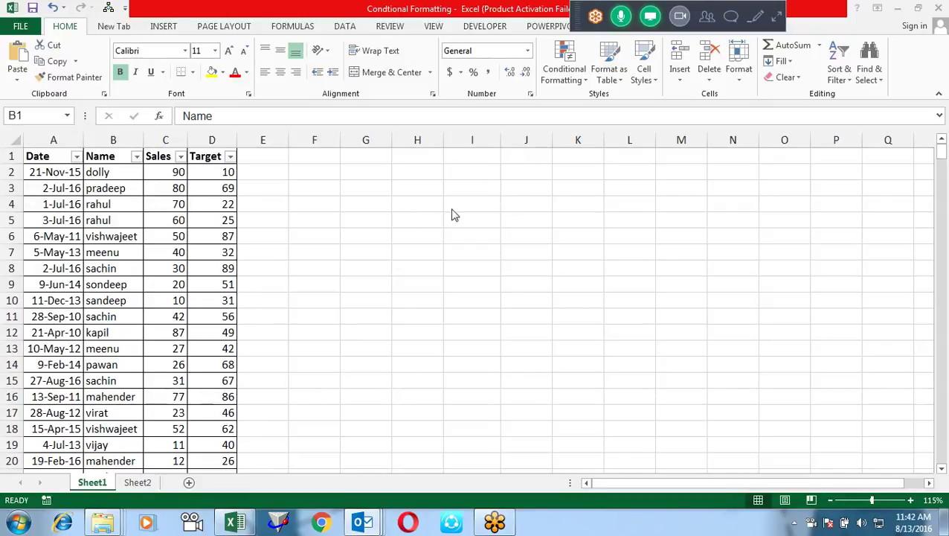
Step: From an empty cell, browse the Conditional Formatting submenus and choose New Rule
click(314, 171)
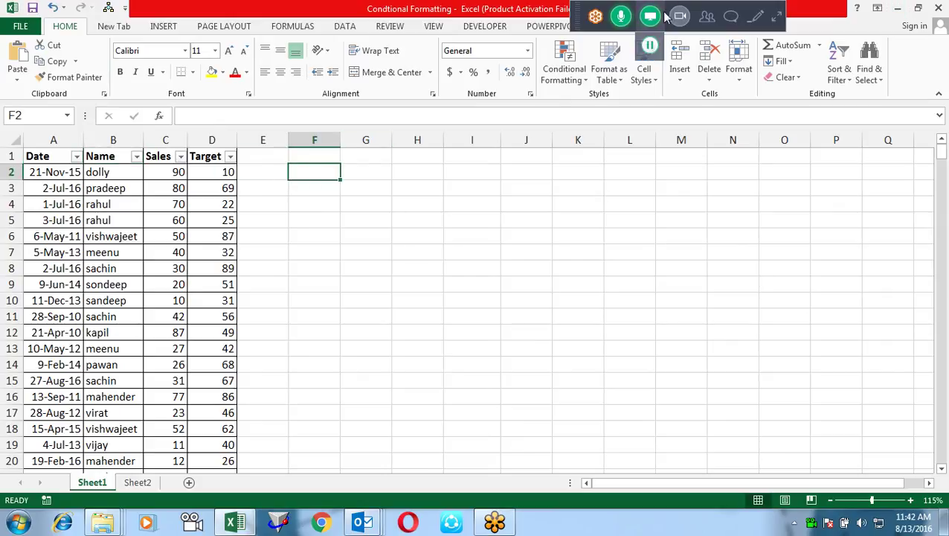
click(587, 82)
mouse_move(603, 106)
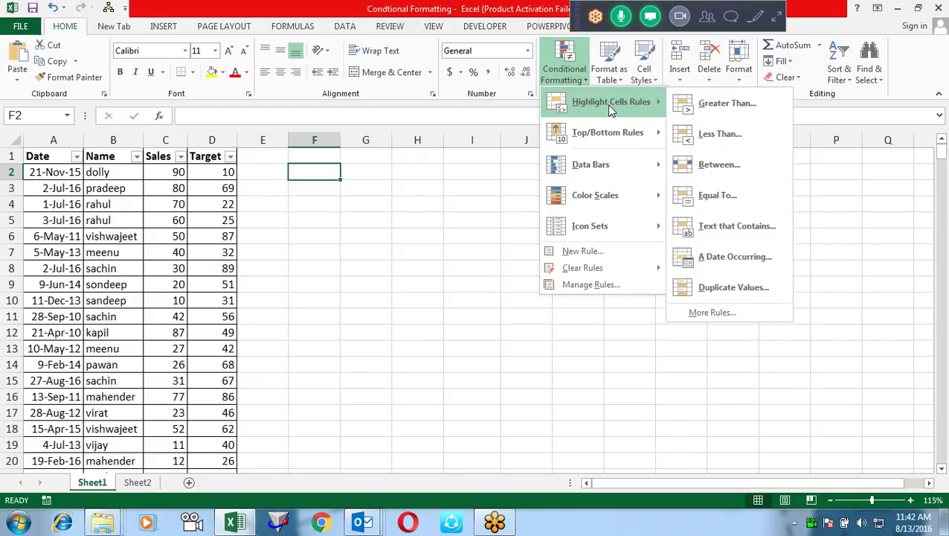
mouse_move(644, 108)
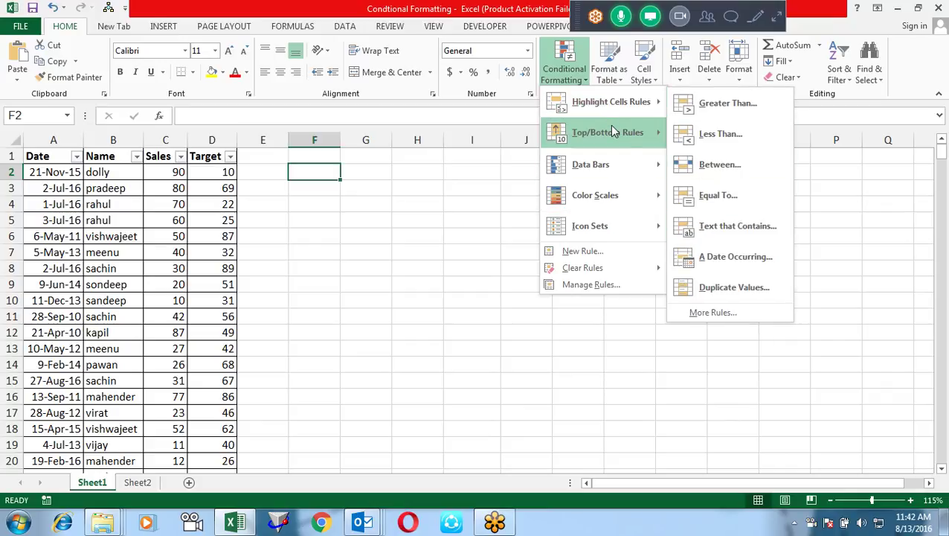
mouse_move(644, 165)
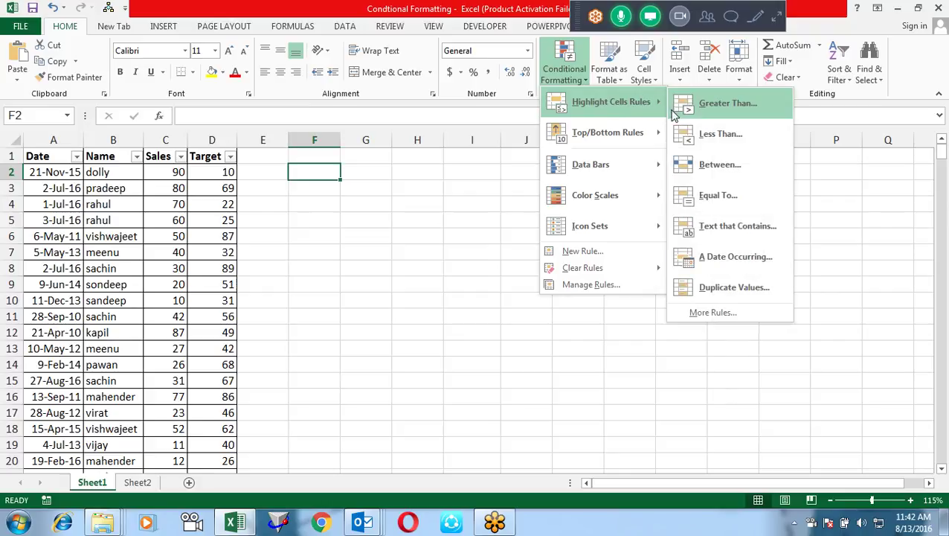
mouse_move(636, 227)
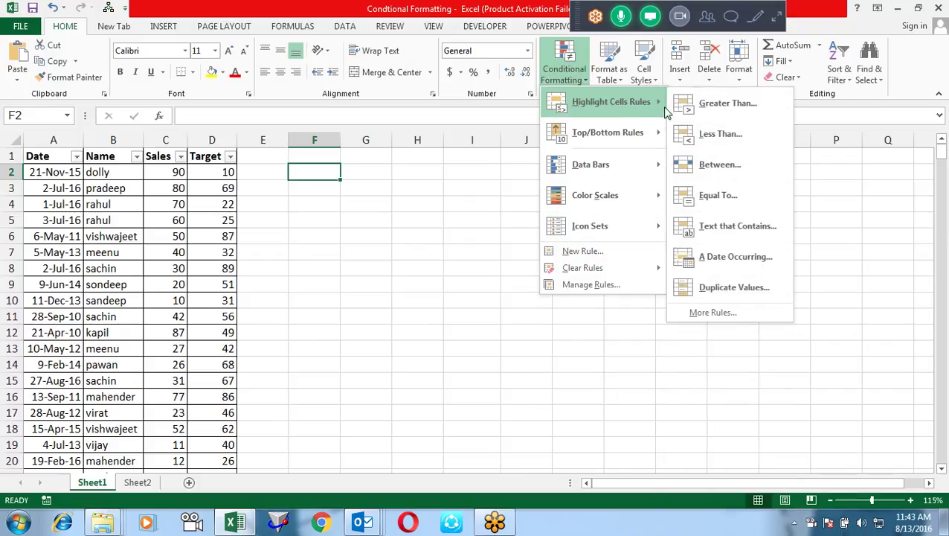
mouse_move(653, 195)
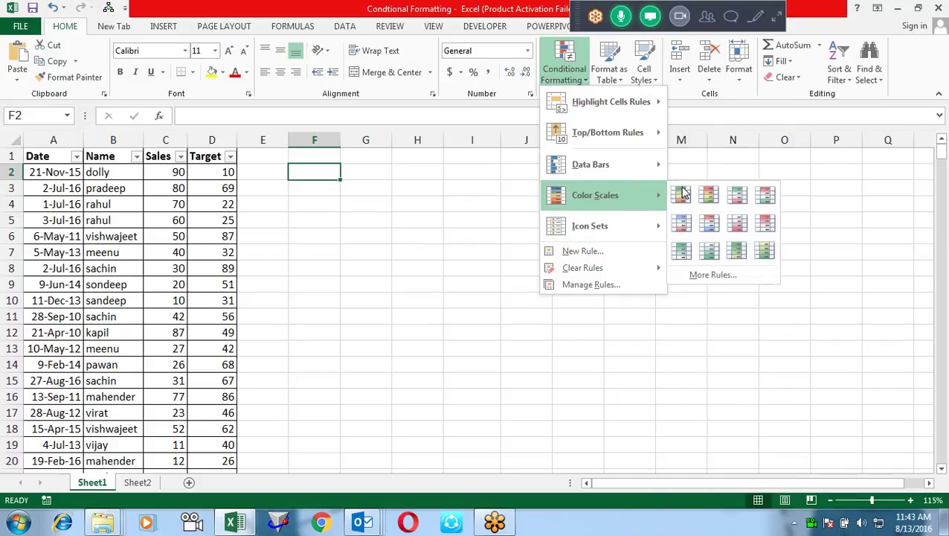
click(584, 254)
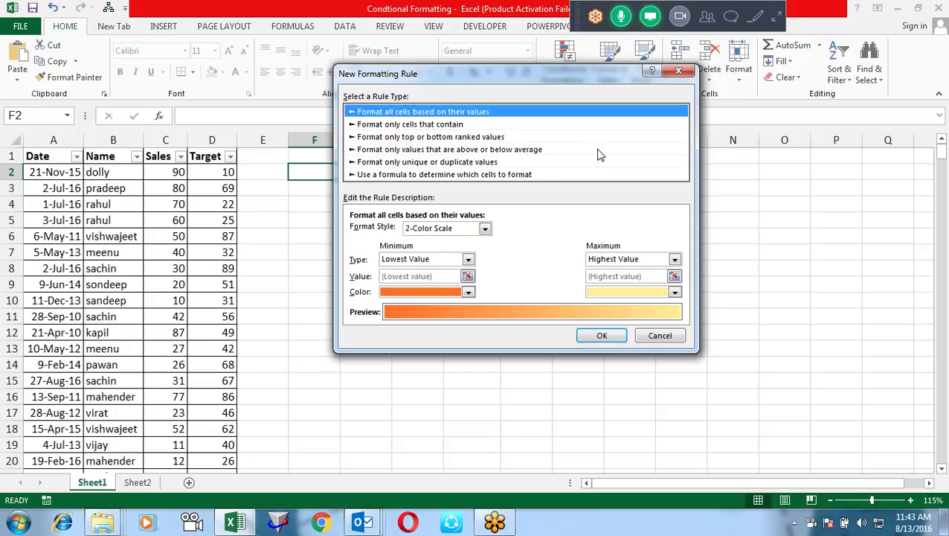
Step: Cancel the New Formatting Rule dialog without adding a rule
key(Escape)
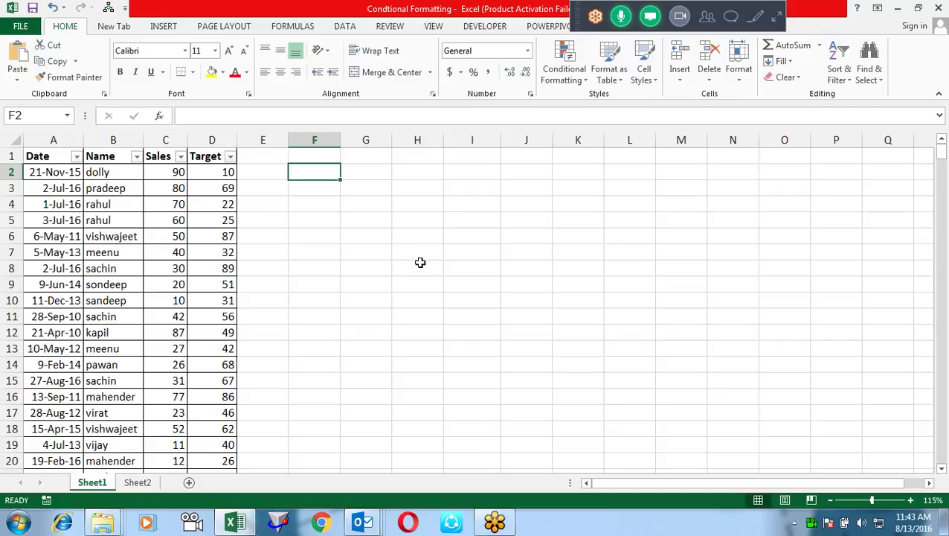
Step: Select the Sales values from C2 down to the end of column C
click(172, 175)
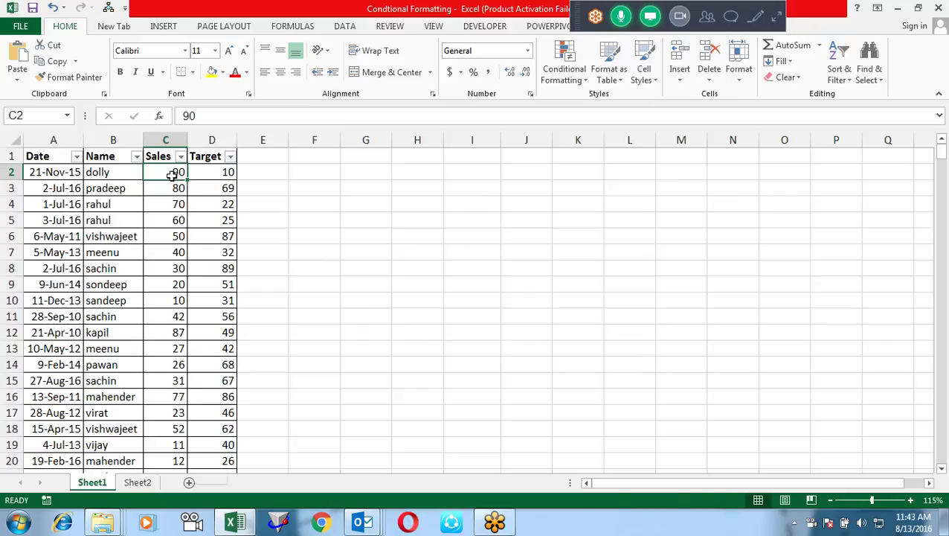
key(ctrl+shift+Down)
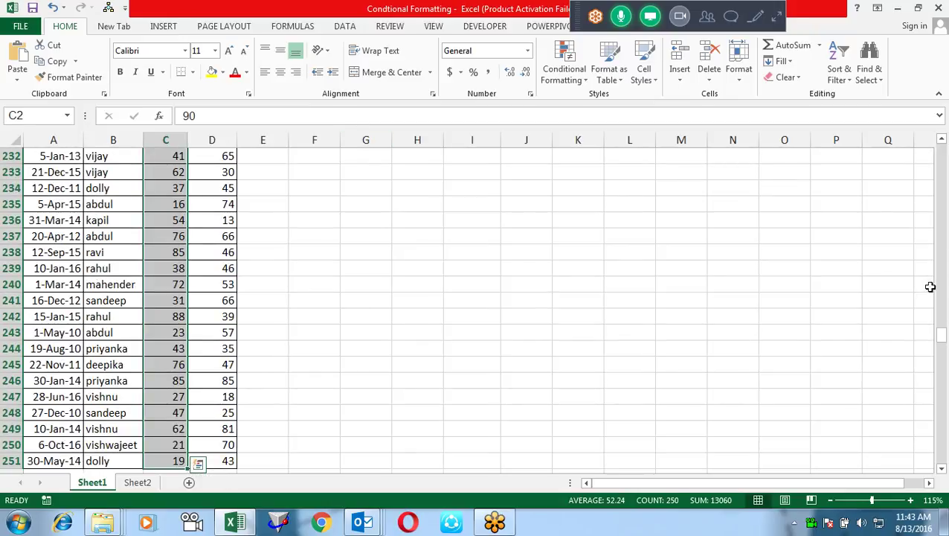
drag(942, 335, 943, 153)
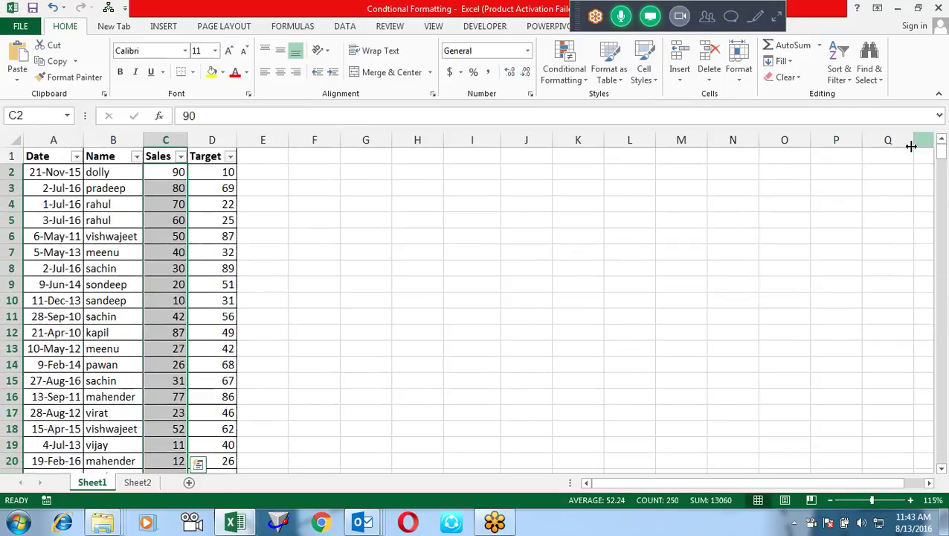
Step: Start a Greater Than 50 highlight rule, preview the preset styles, and pick Custom Format
click(566, 80)
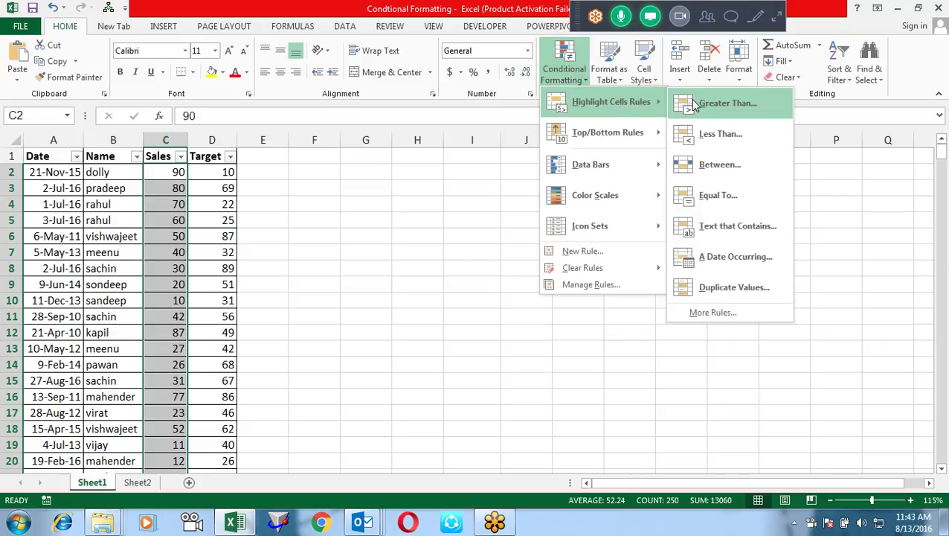
click(703, 110)
text(50)
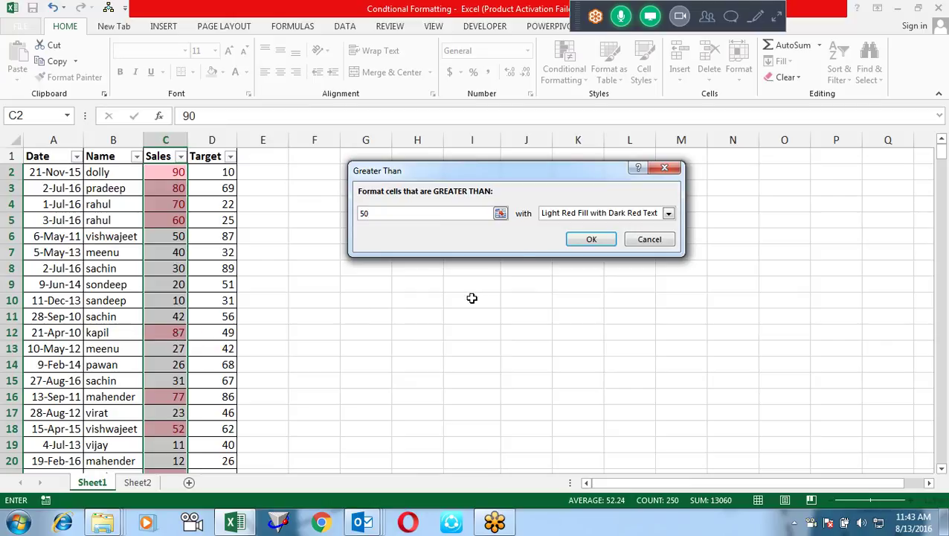
click(624, 213)
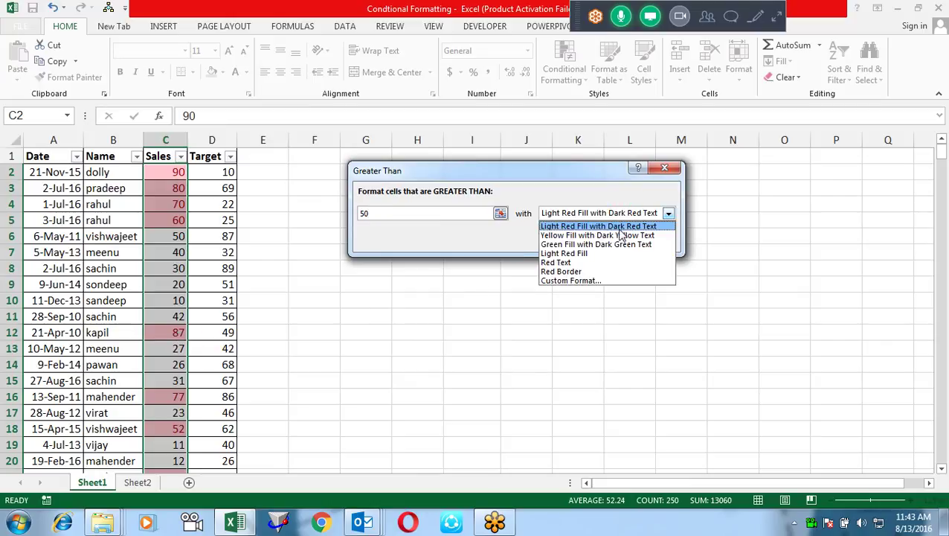
click(624, 235)
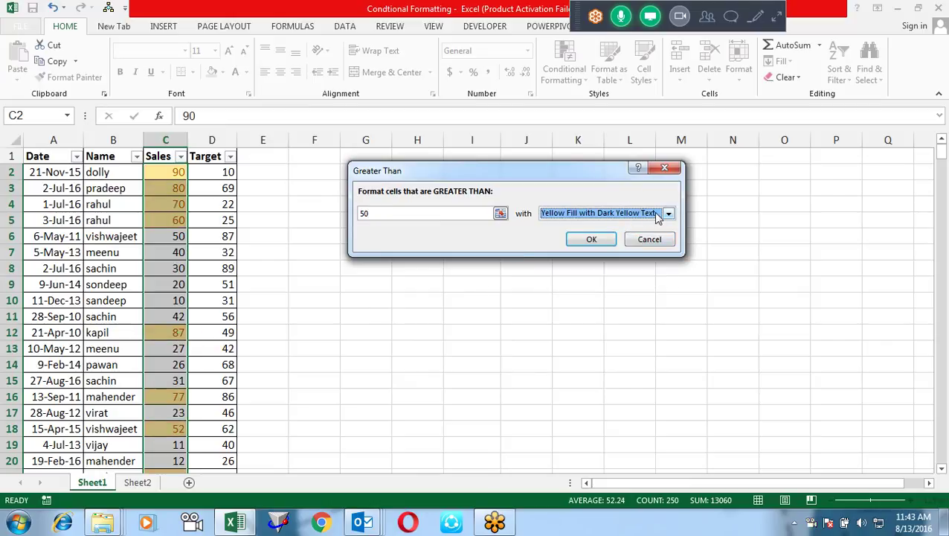
click(655, 213)
click(640, 247)
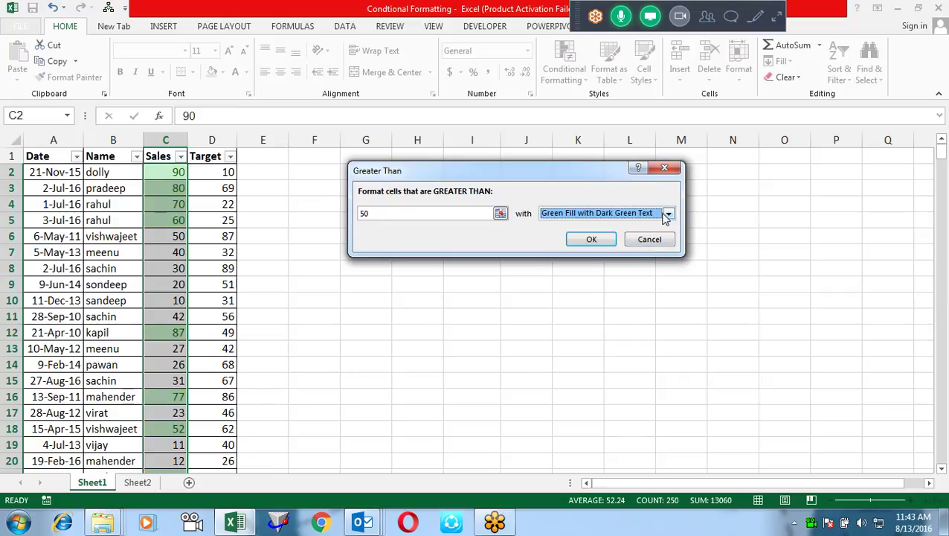
click(667, 215)
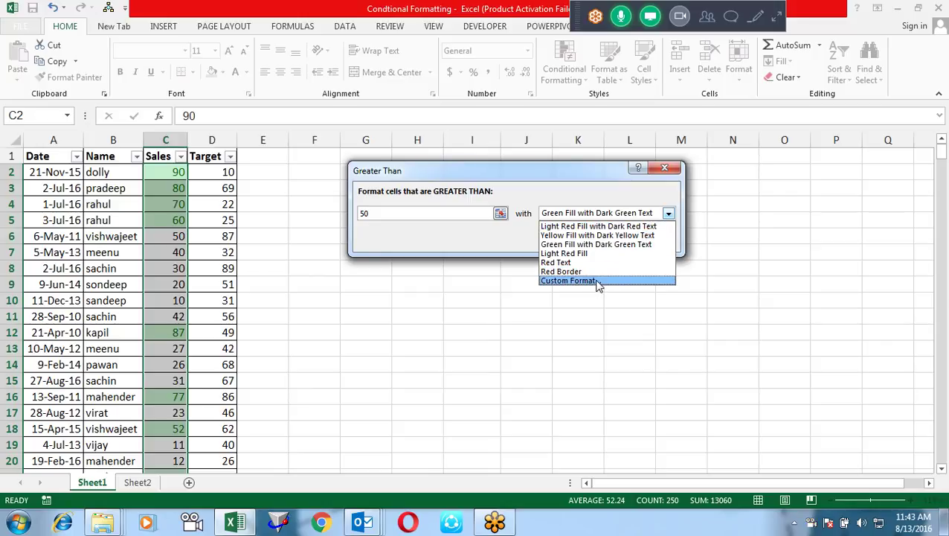
click(598, 281)
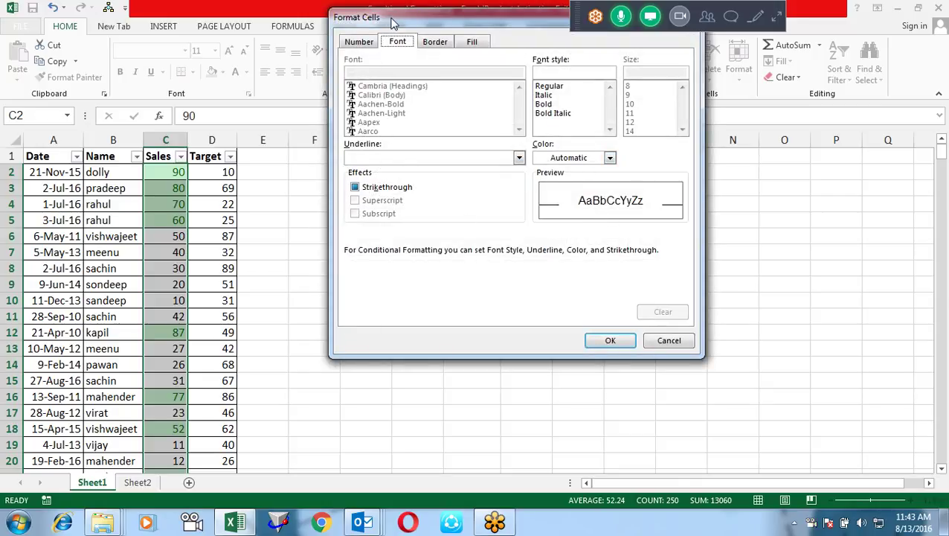
Step: Give Sales values over 50 bold text on a yellow fill and apply the rule
click(347, 150)
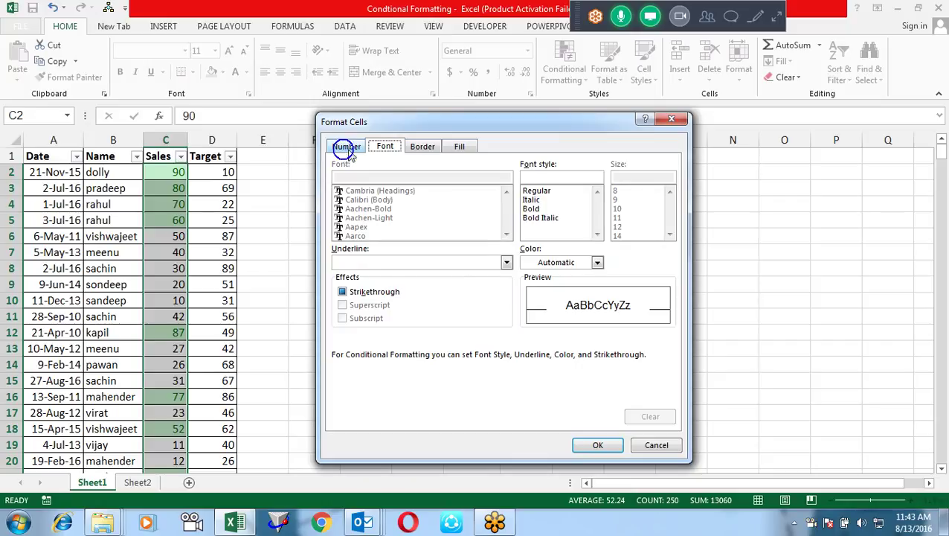
click(347, 149)
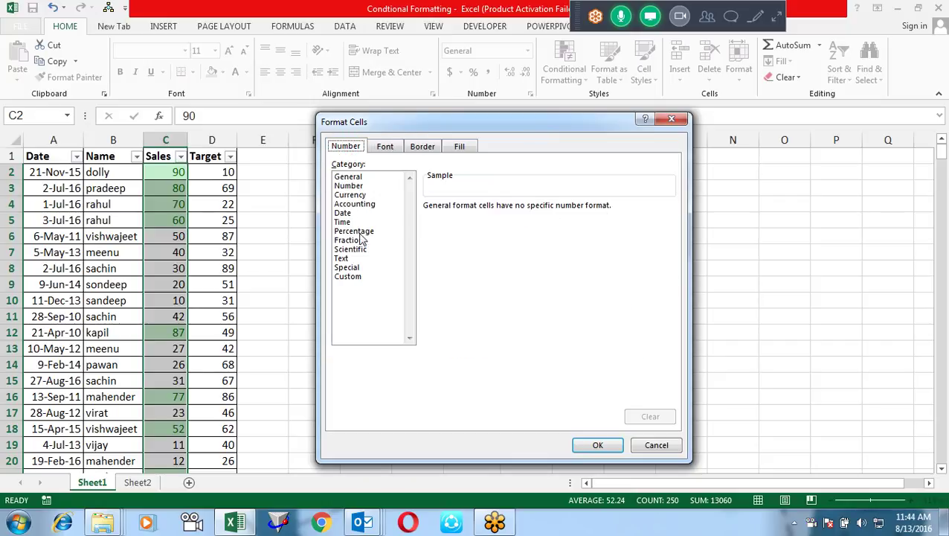
click(382, 146)
click(421, 149)
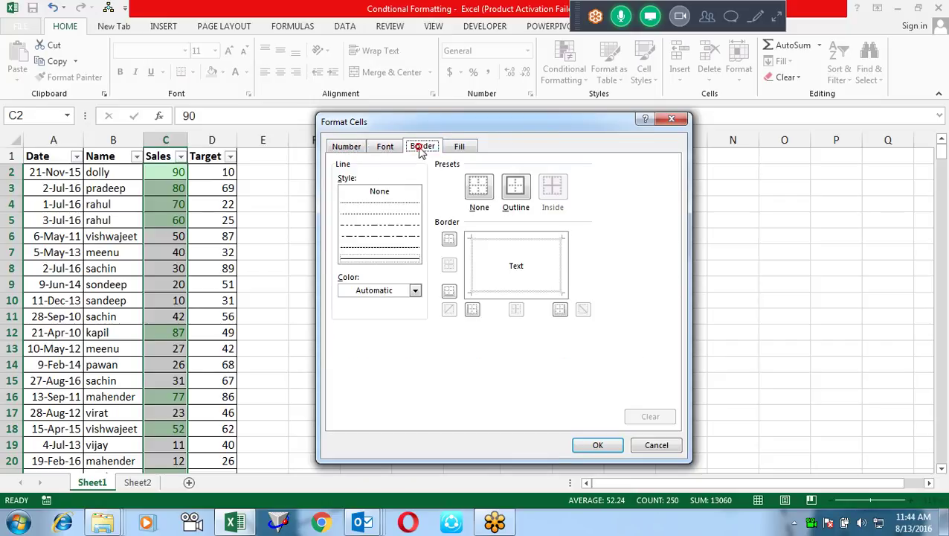
click(459, 147)
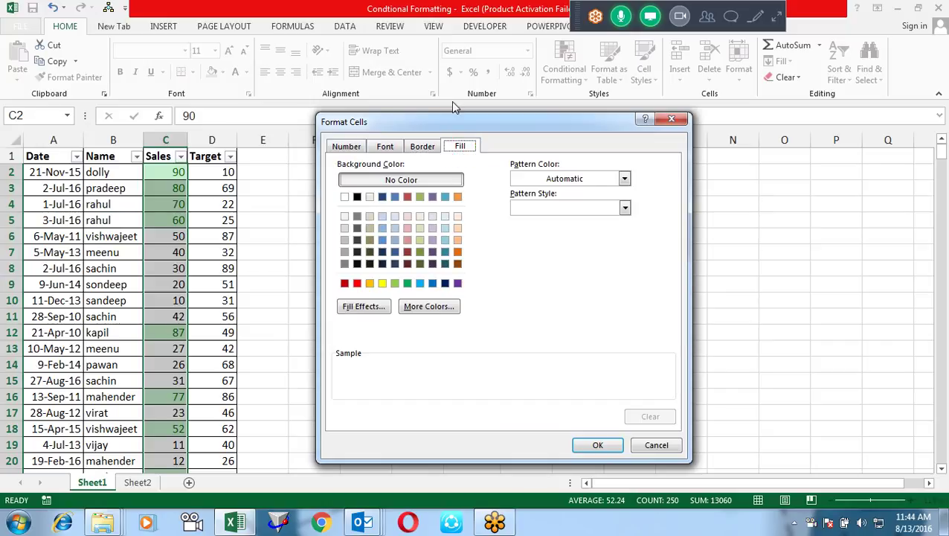
click(387, 148)
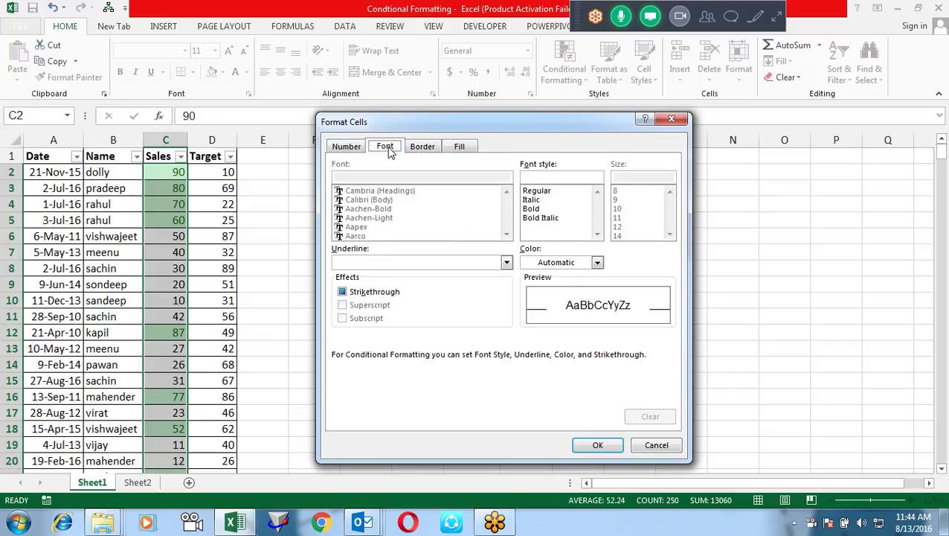
click(531, 208)
click(451, 147)
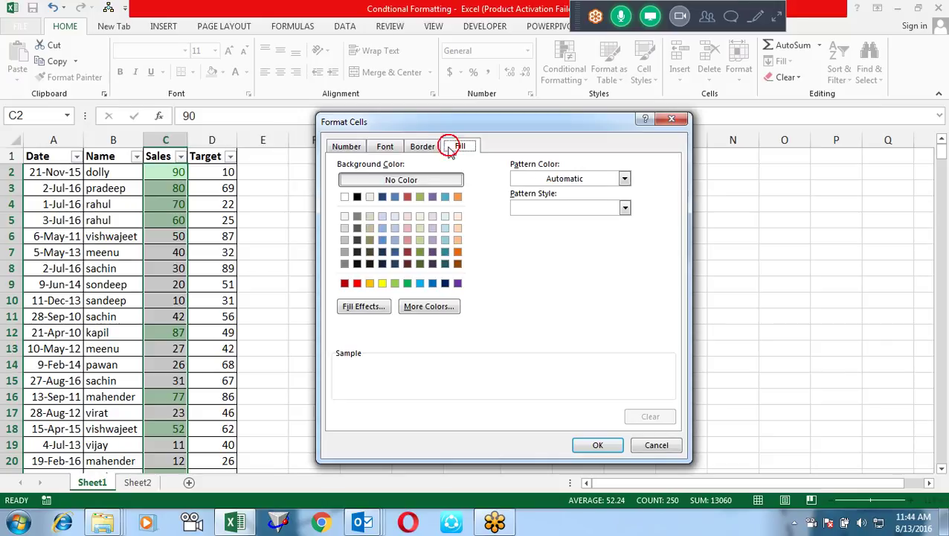
click(383, 282)
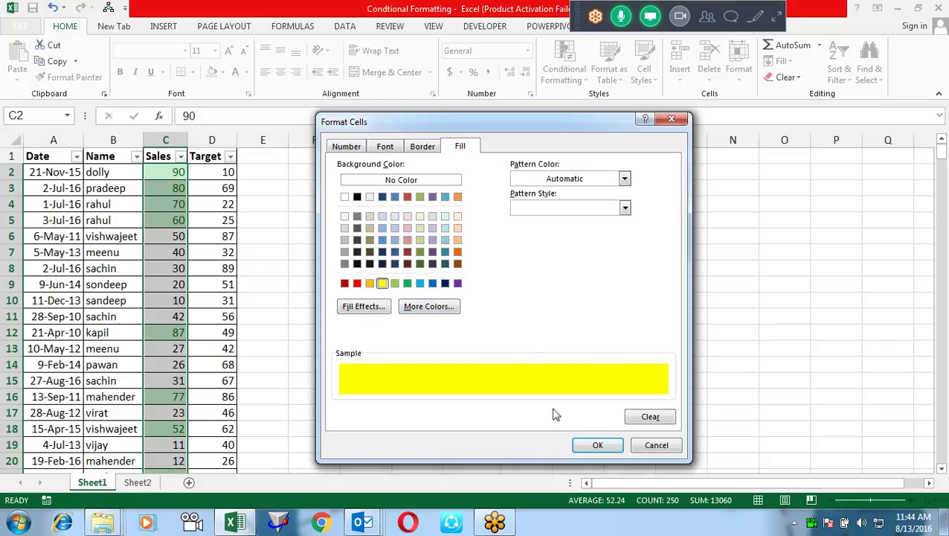
click(591, 444)
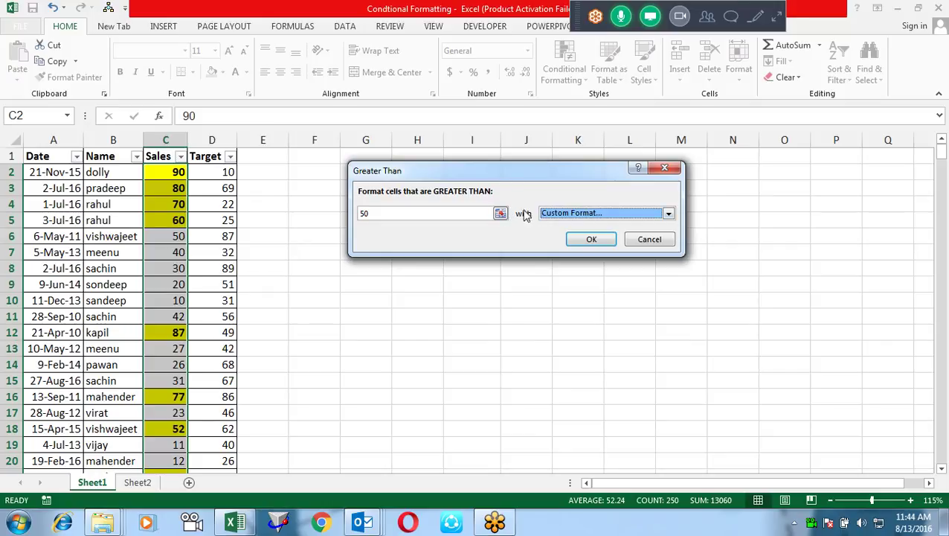
click(585, 237)
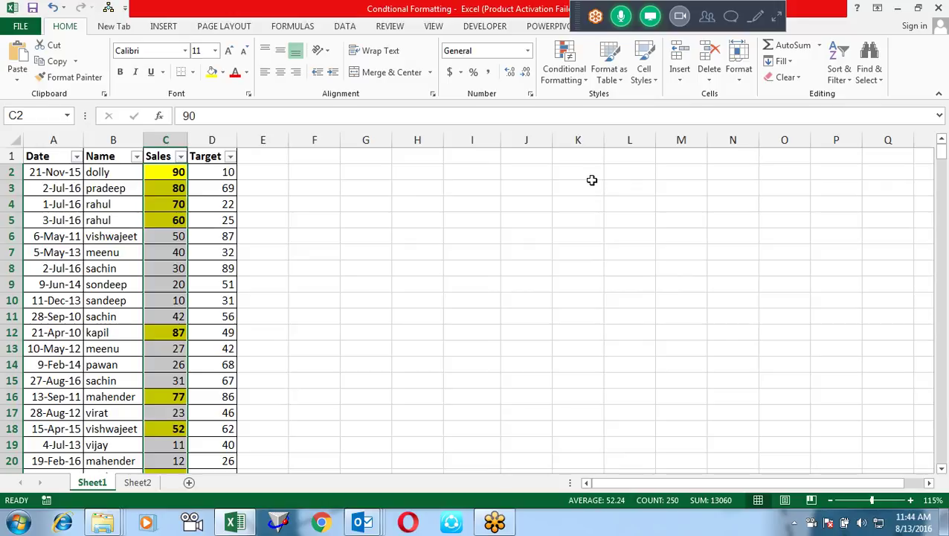
Step: Start another Greater Than highlight rule, then cancel it
click(564, 71)
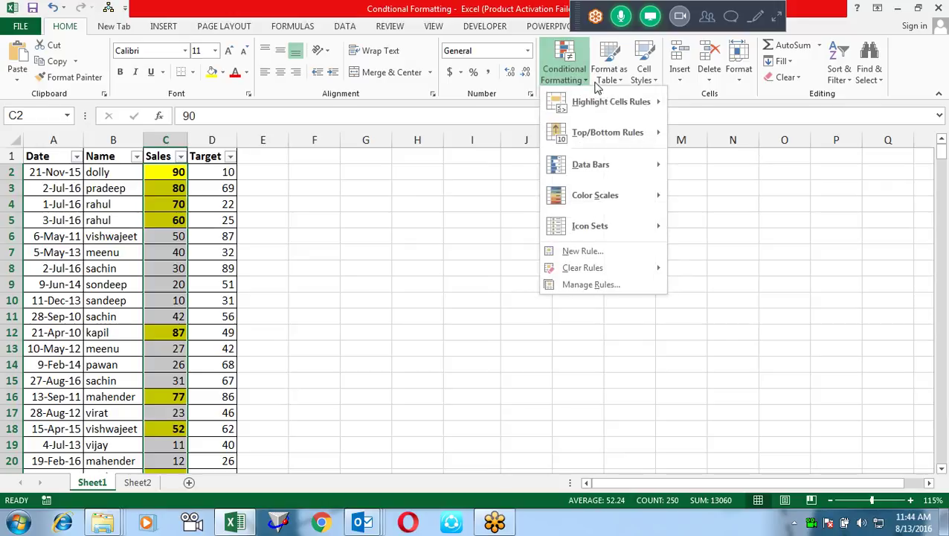
mouse_move(640, 103)
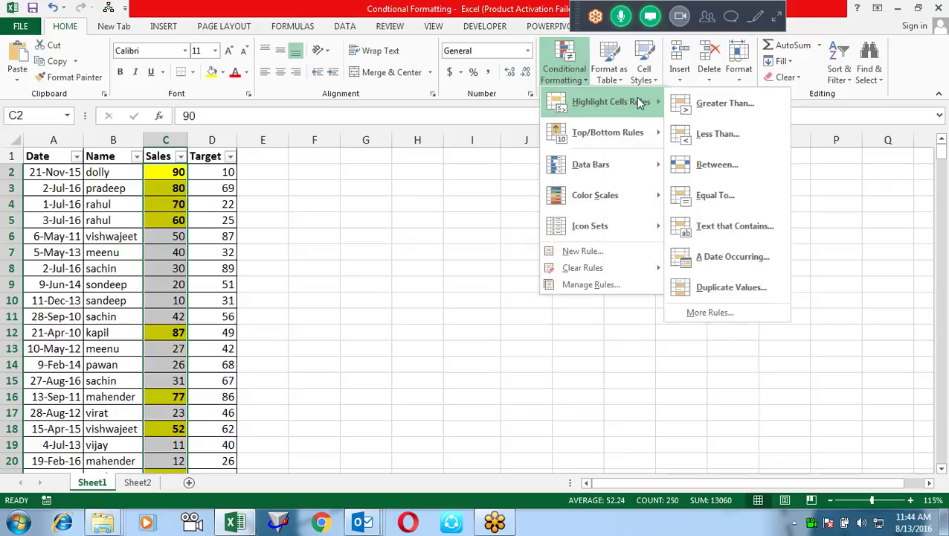
click(713, 104)
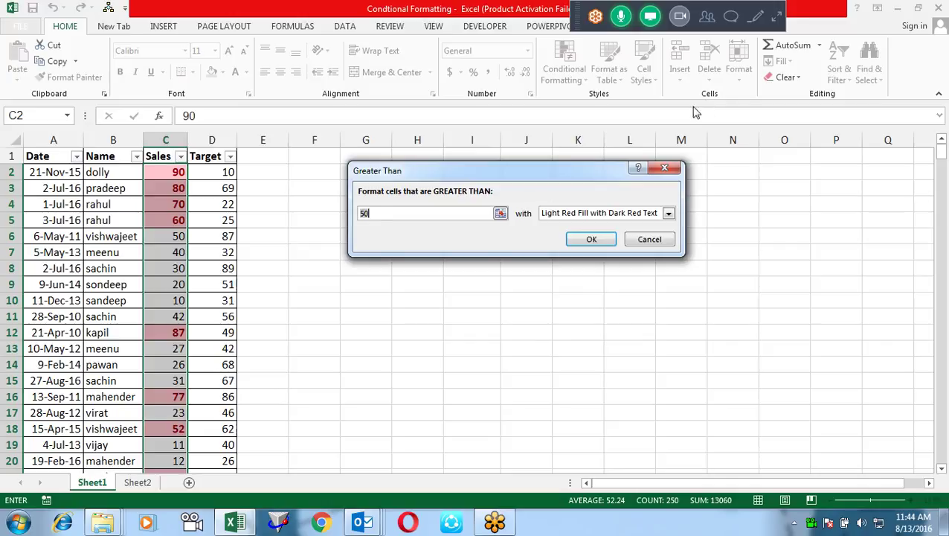
key(Escape)
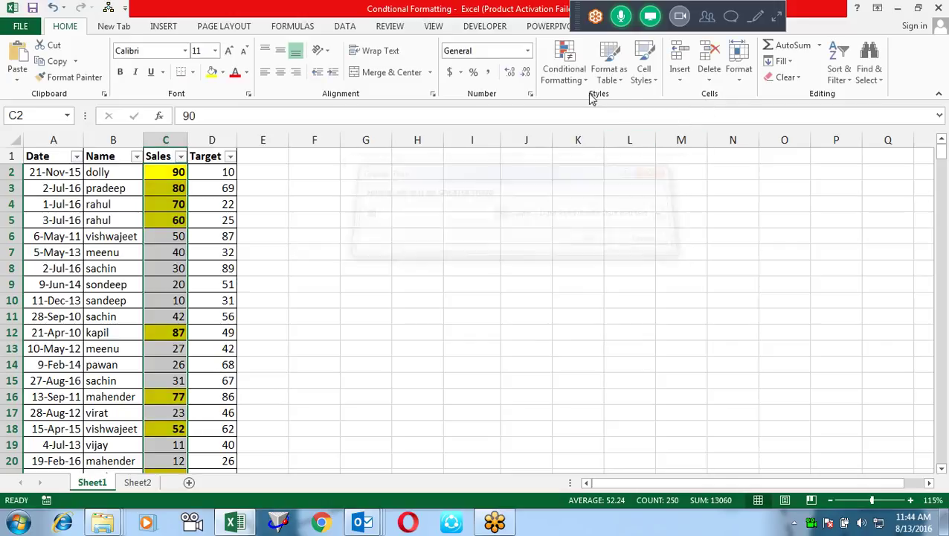
Step: Clear the conditional formatting rules from the selected Sales cells
click(585, 87)
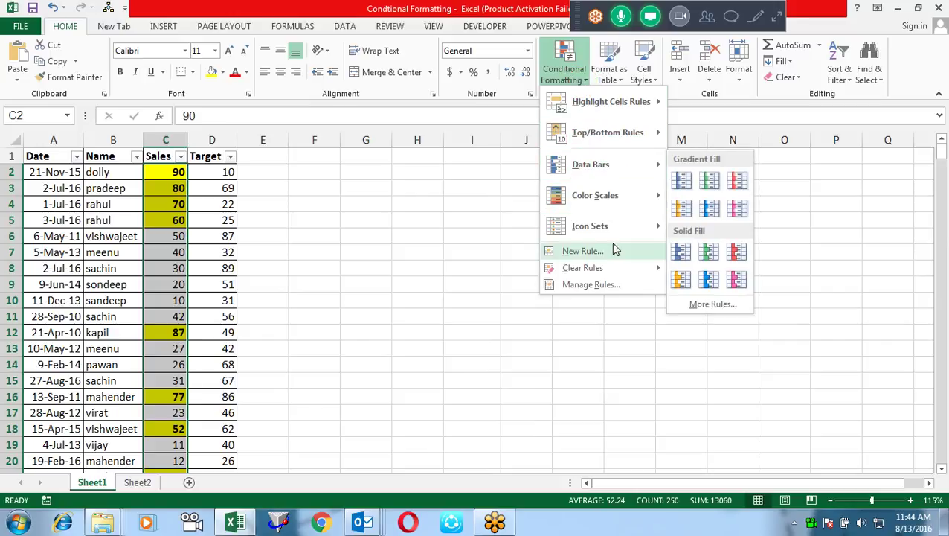
mouse_move(584, 269)
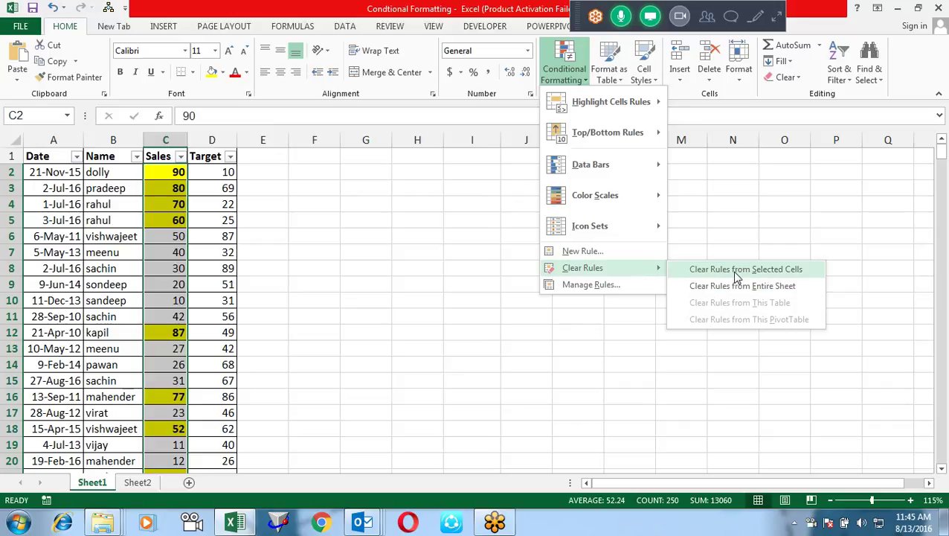
click(736, 272)
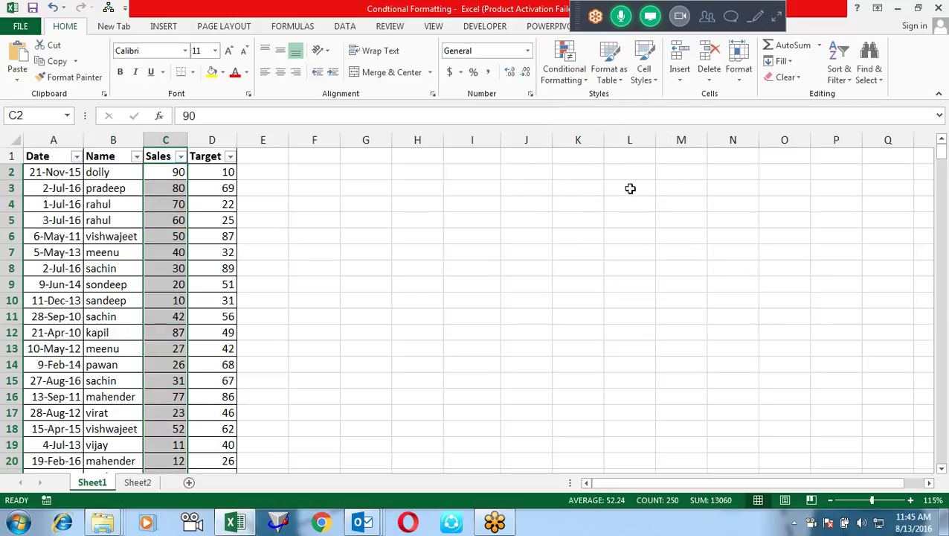
click(582, 82)
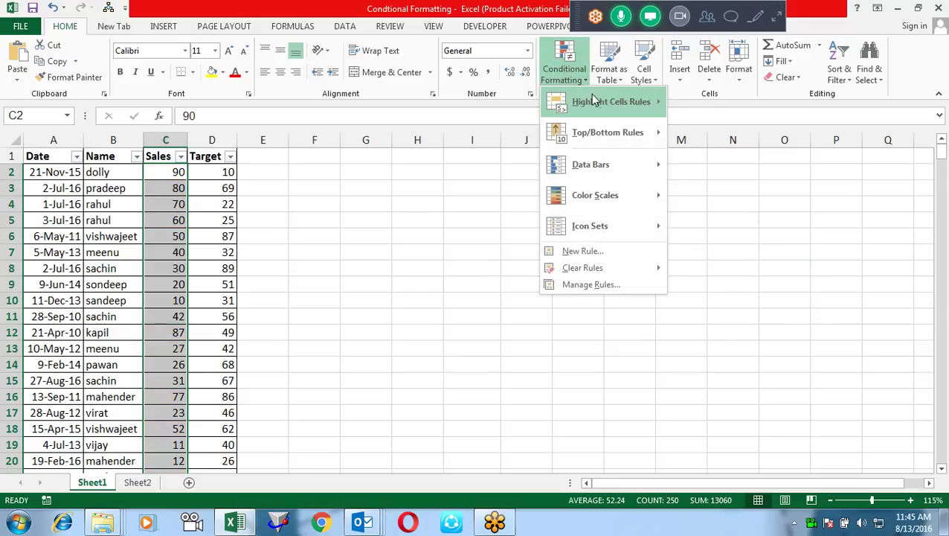
mouse_move(595, 101)
click(700, 103)
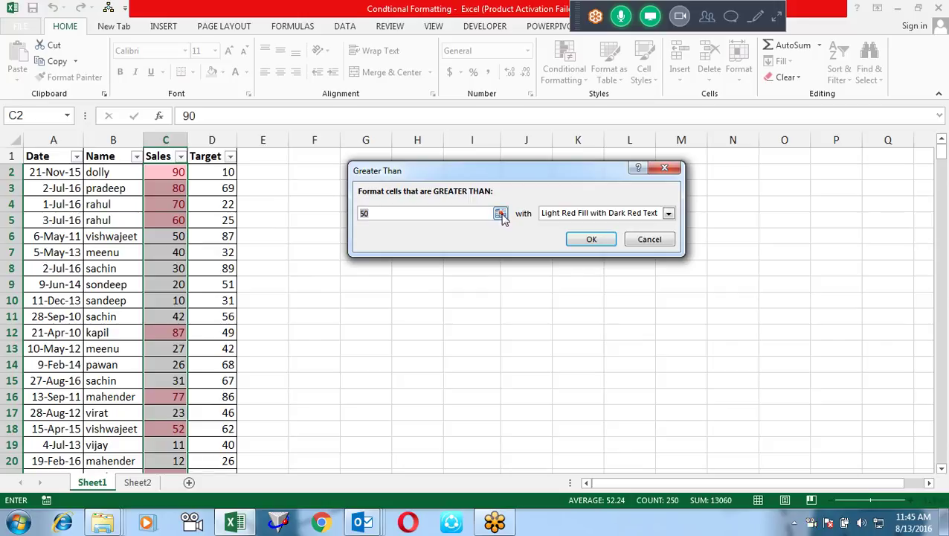
click(501, 214)
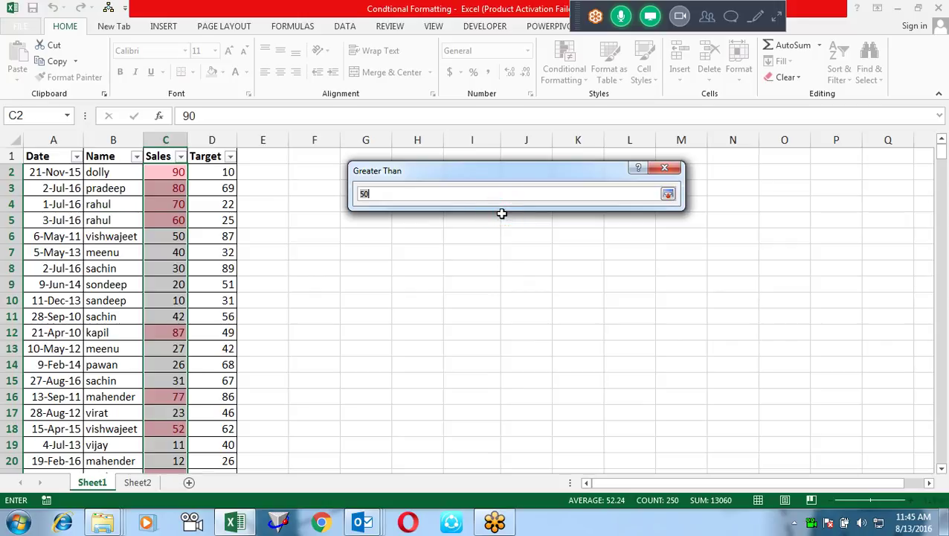
click(221, 189)
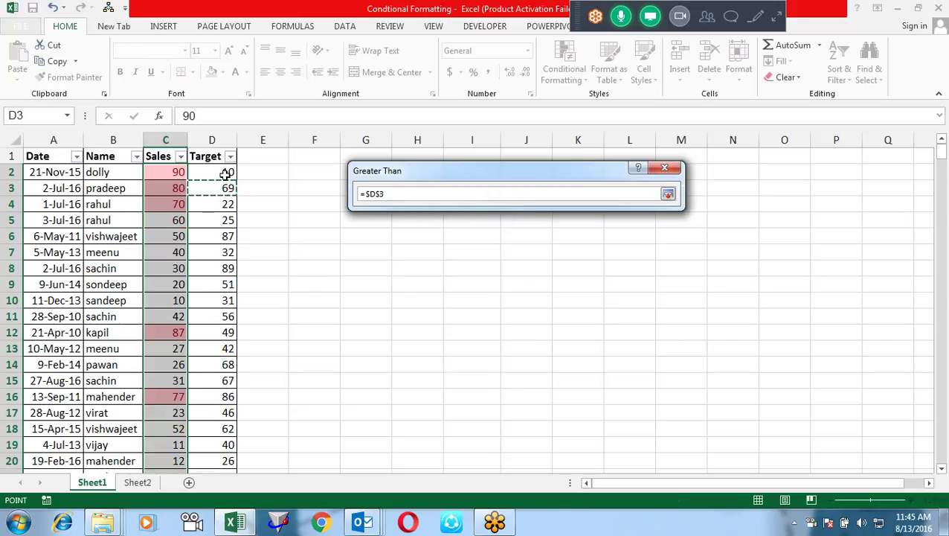
click(219, 177)
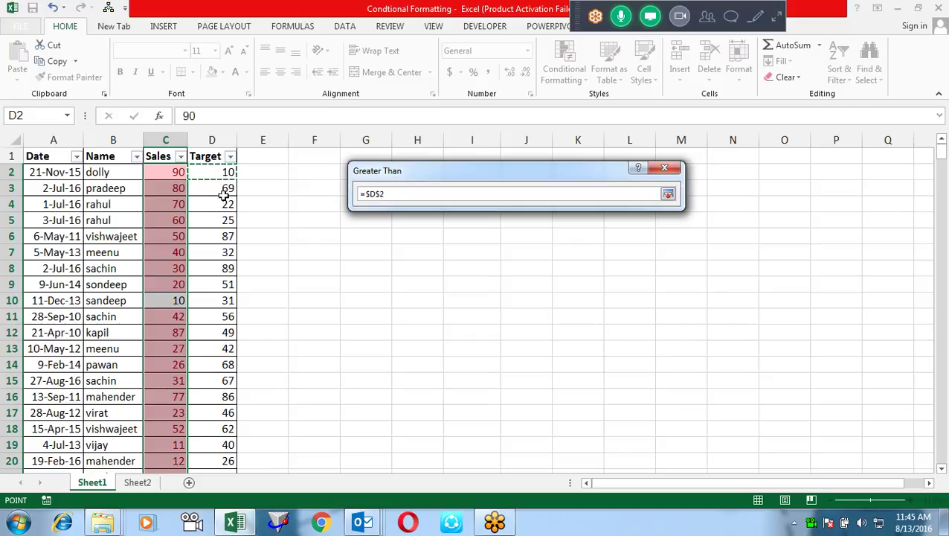
click(225, 190)
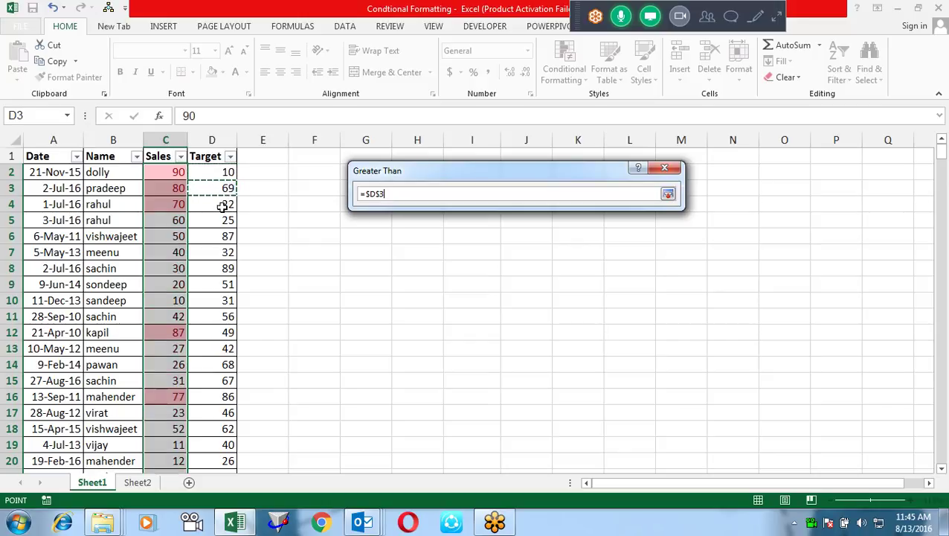
click(222, 207)
click(219, 217)
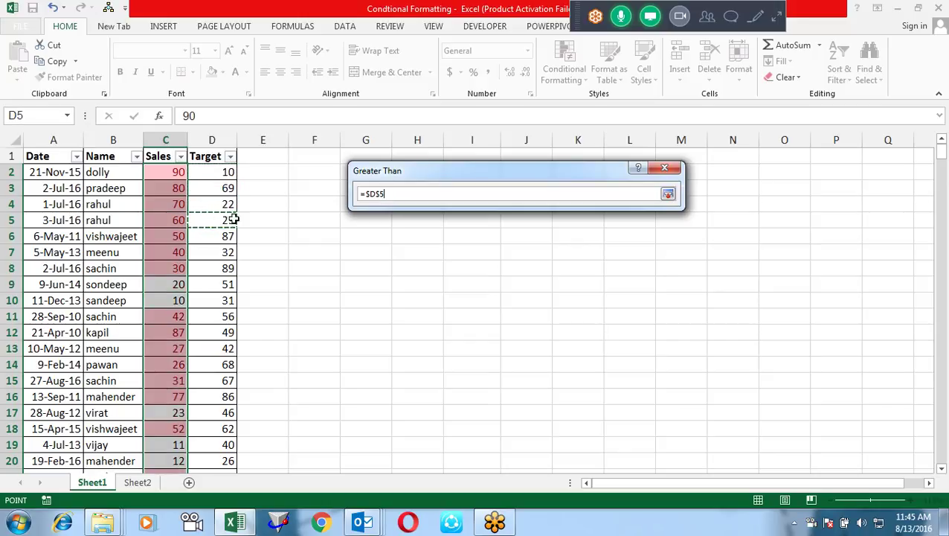
click(669, 194)
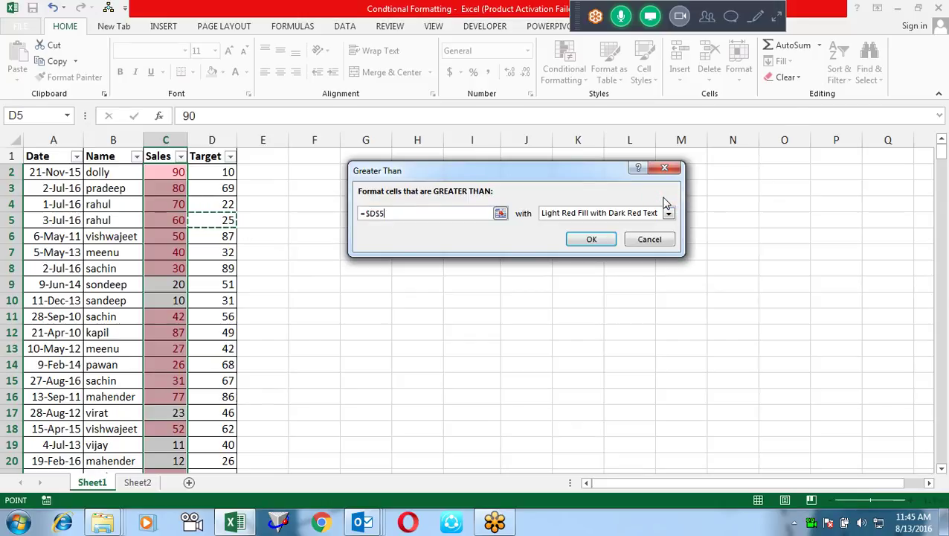
Step: Cancel the pending rule and select the Sales values C2:C251
key(Escape)
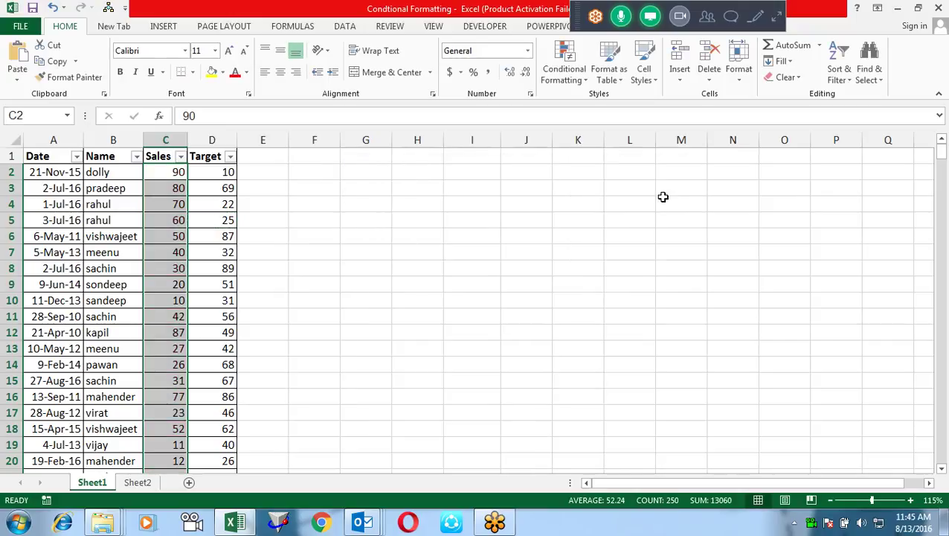
key(Up)
key(Down)
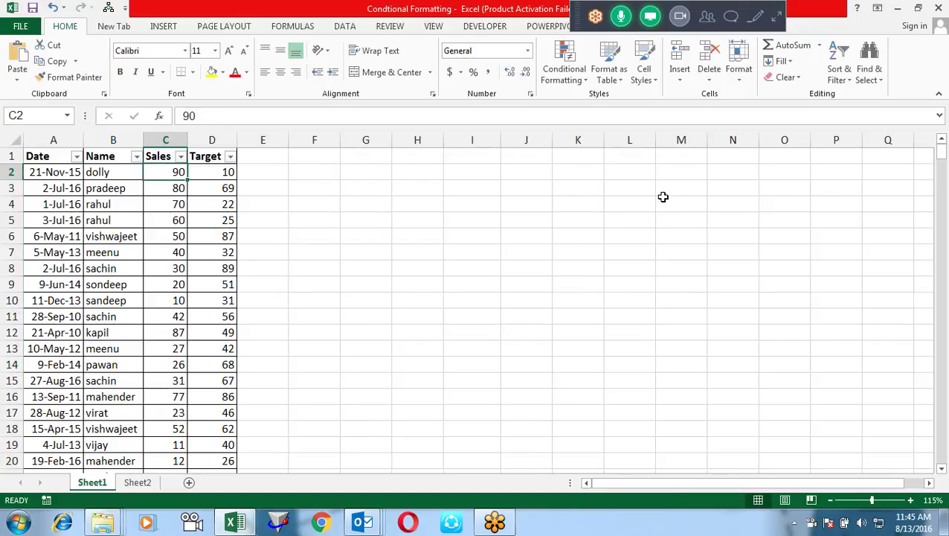
key(Right)
key(Right)
key(Left)
key(Left)
key(ctrl+shift+Down)
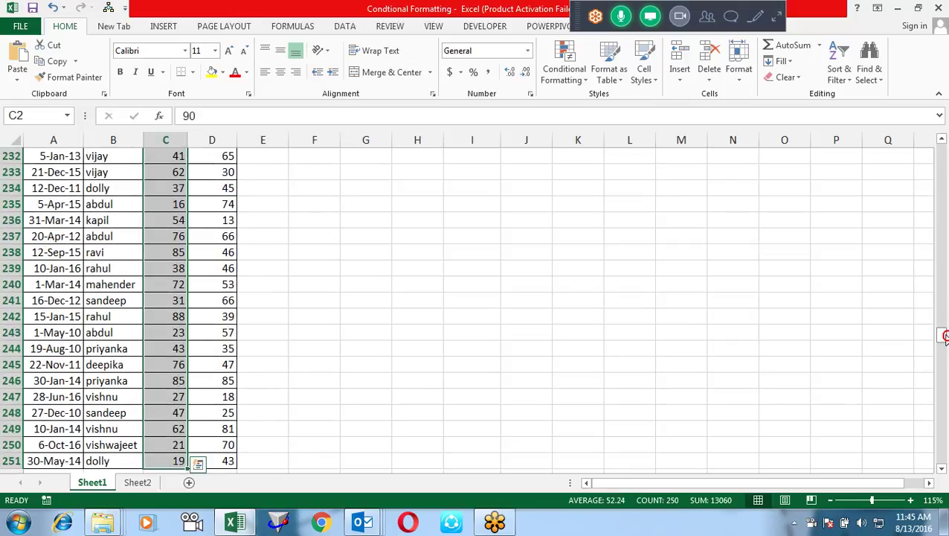
drag(940, 341, 935, 134)
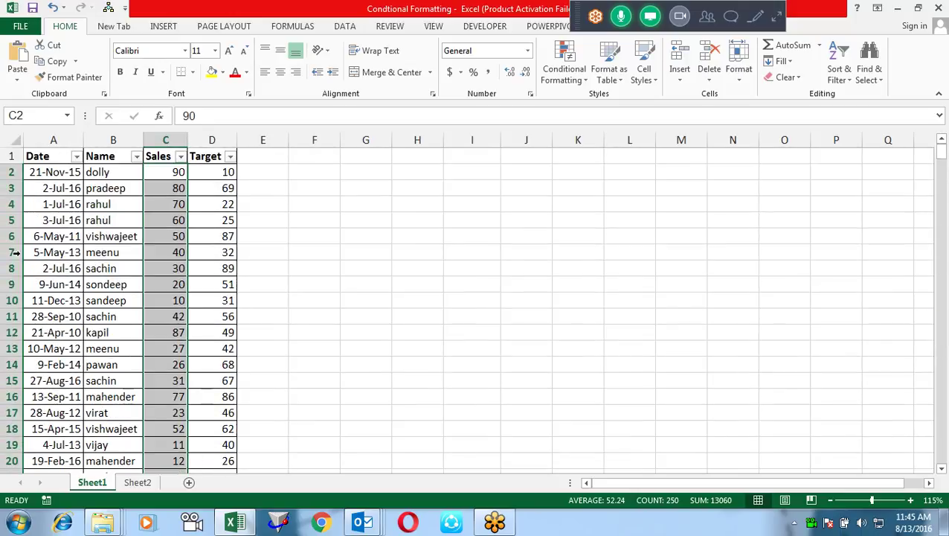
Step: Add a Greater Than rule against =$D2, shading values light red with dark red text
click(581, 72)
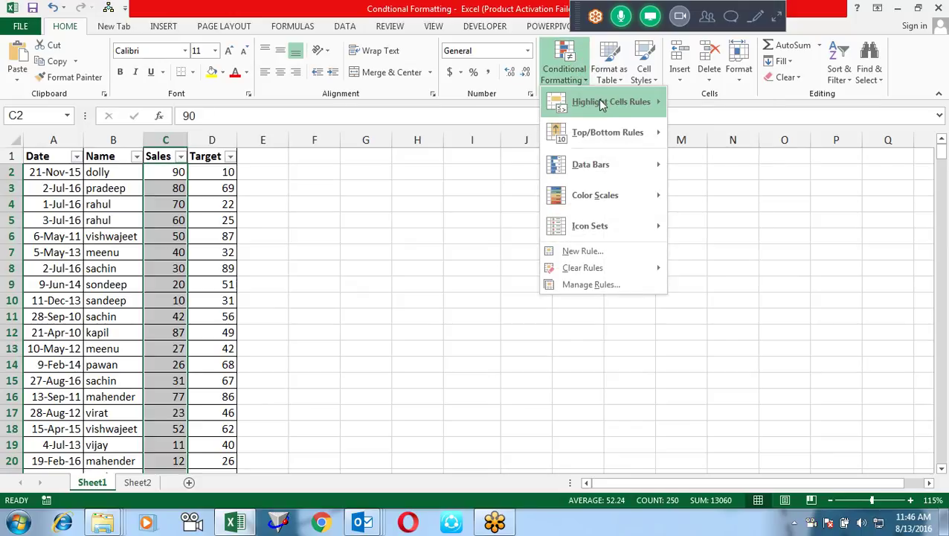
mouse_move(654, 113)
click(692, 108)
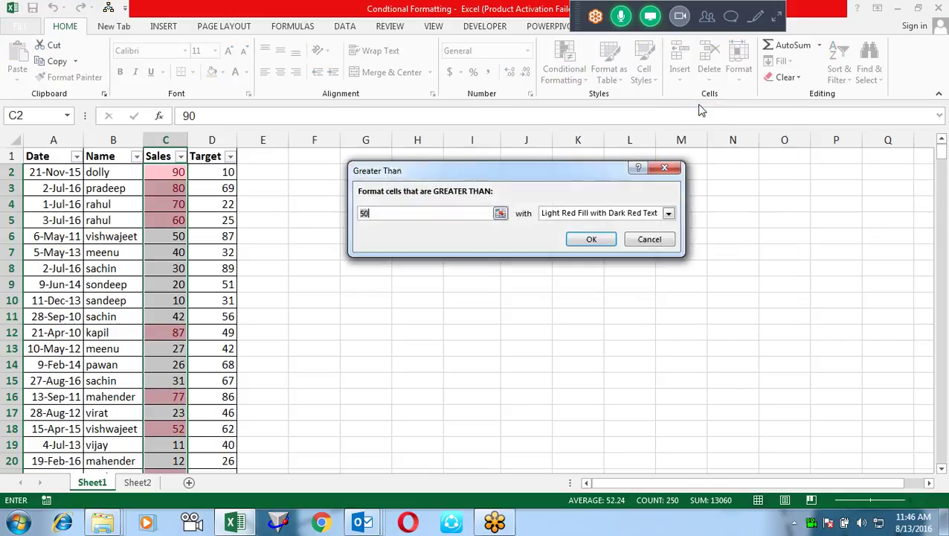
click(500, 213)
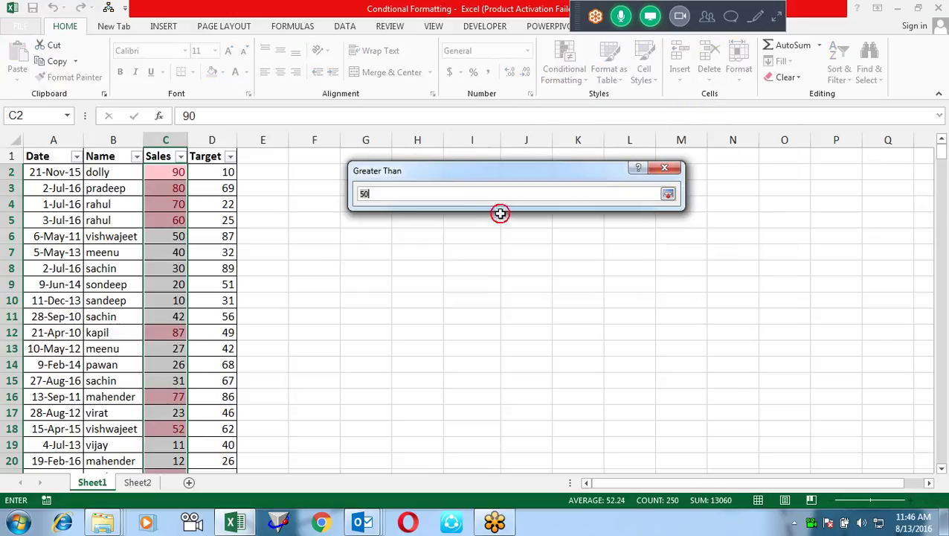
click(217, 172)
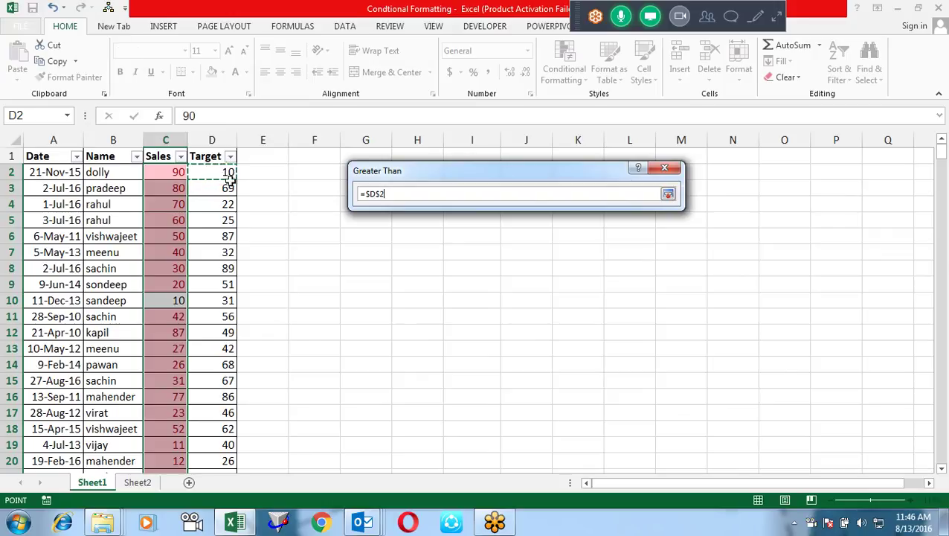
click(381, 193)
key(F4)
key(F4)
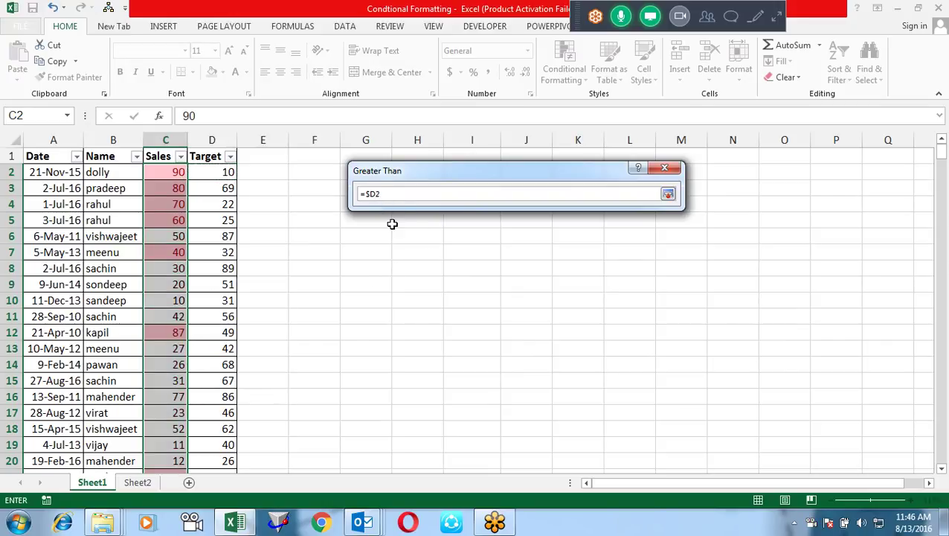
click(668, 195)
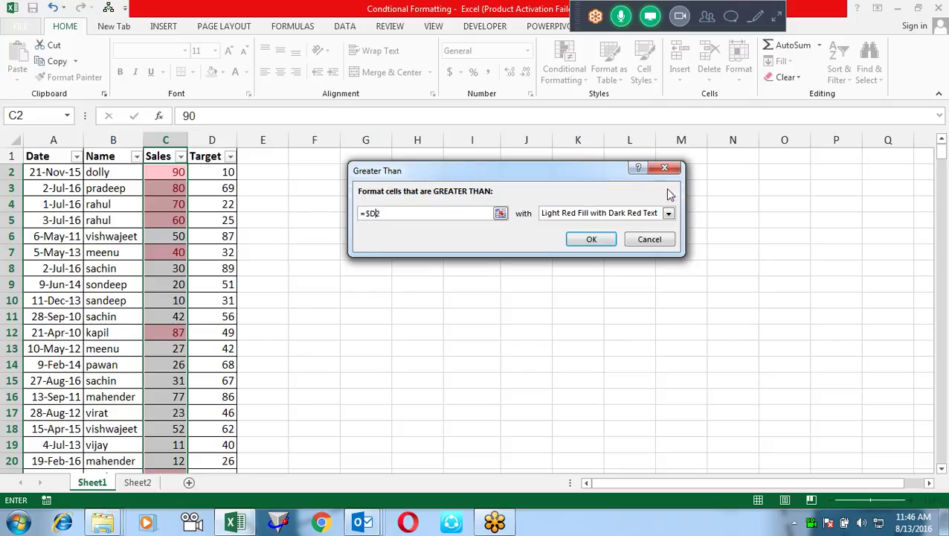
click(584, 240)
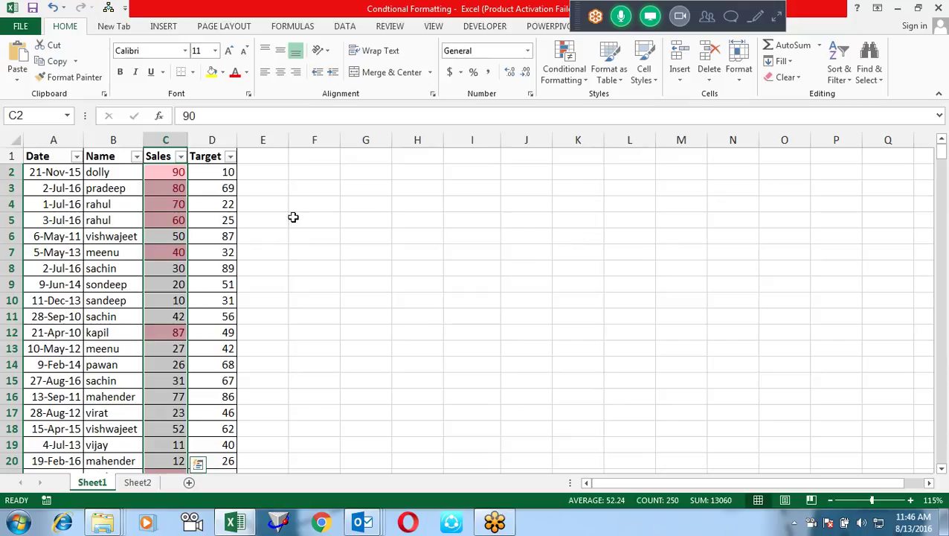
Step: Enter a formula in E2 checking whether C2 is greater than the Target in D2
click(264, 167)
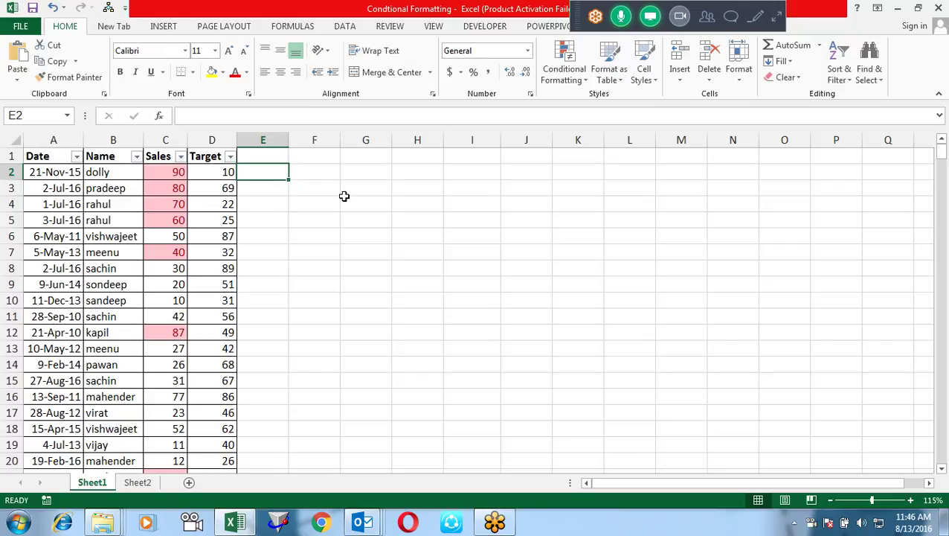
text(=)
key(Left)
key(Left)
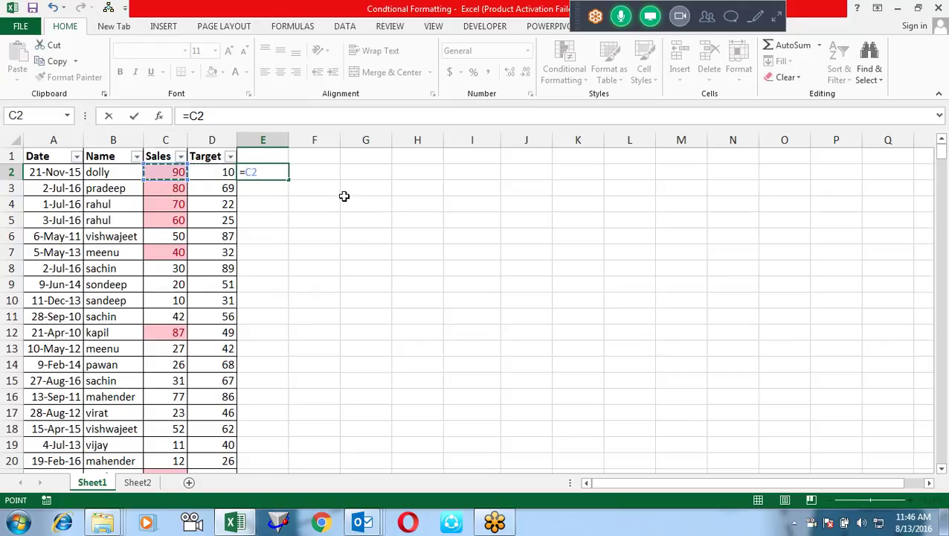
text(=)
key(Left)
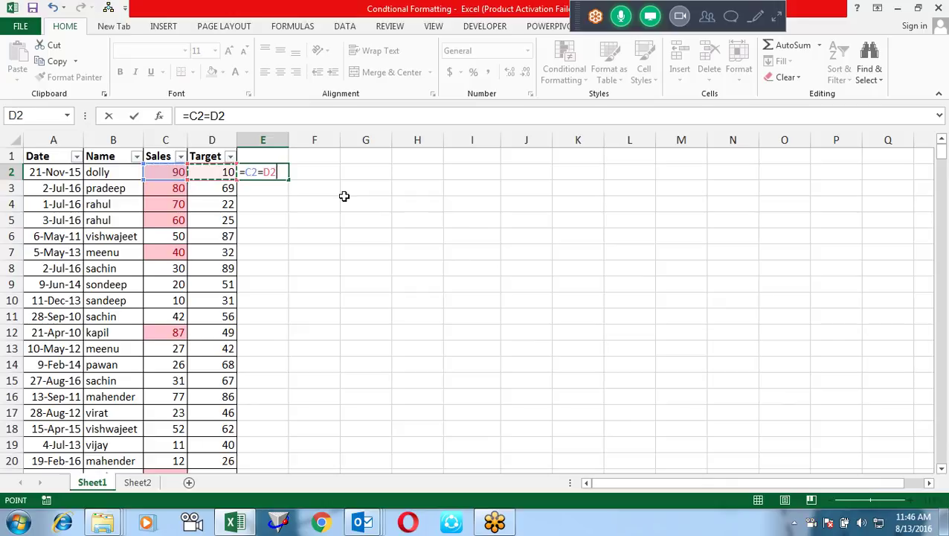
key(F4)
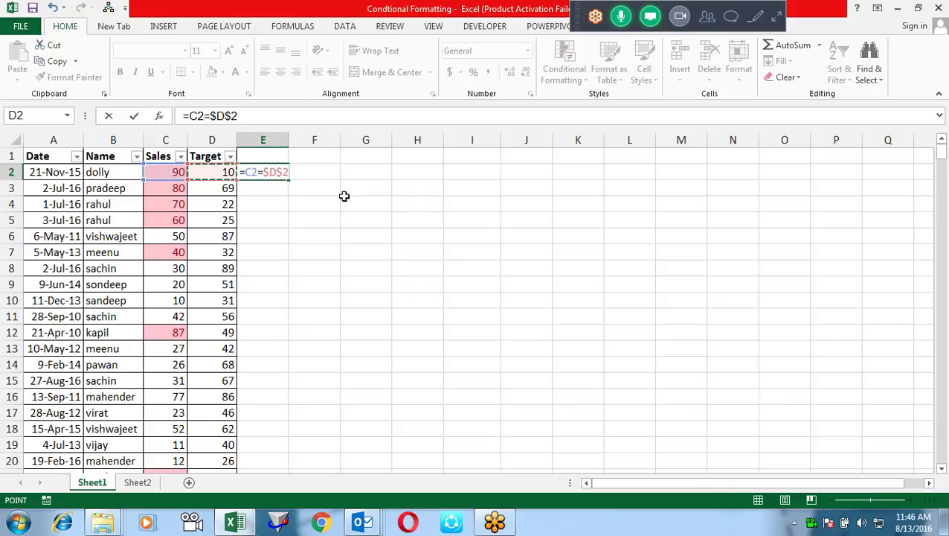
key(Return)
key(Up)
key(Left)
key(Right)
key(F2)
key(Left)
key(Left)
key(Left)
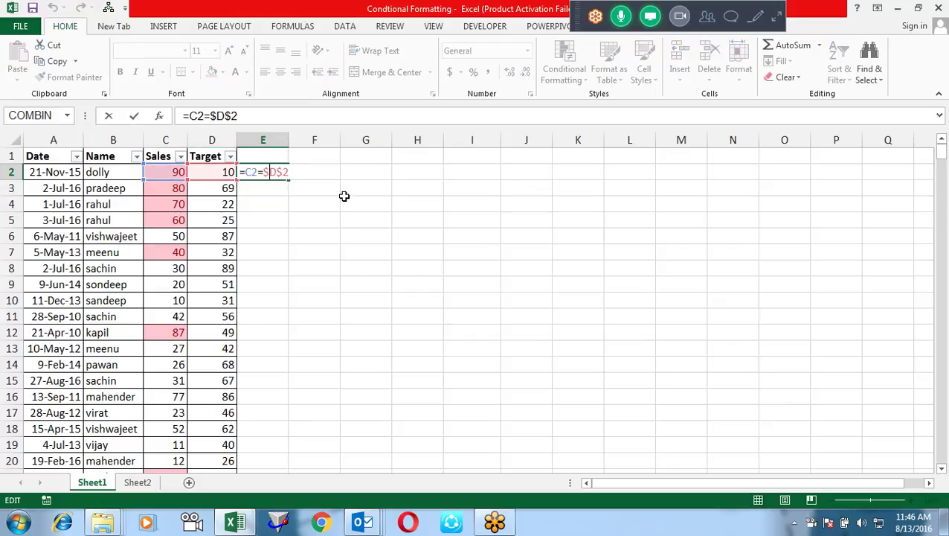
key(BackSpace)
text(>)
key(Return)
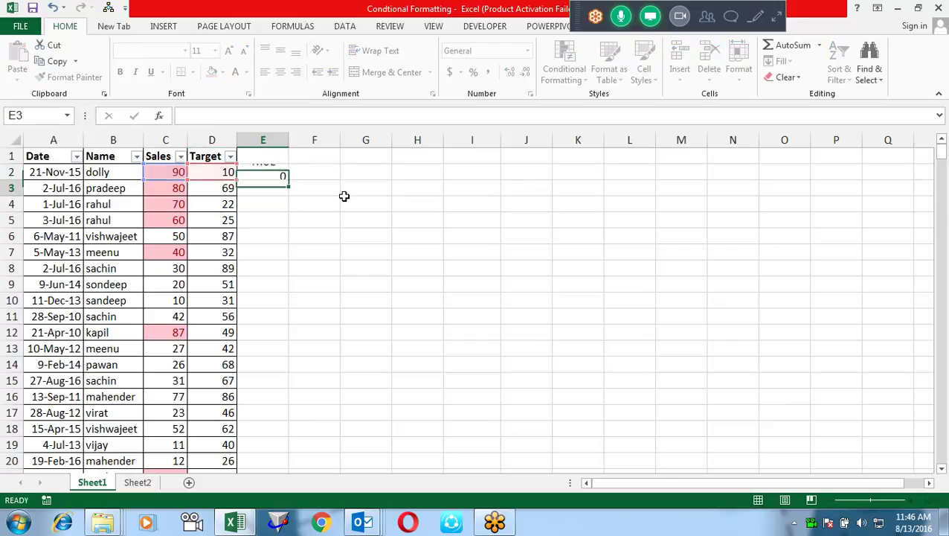
Step: Copy E2's formula into E3:E17 and inspect the filled formulas
key(Up)
key(ctrl+c)
key(Down)
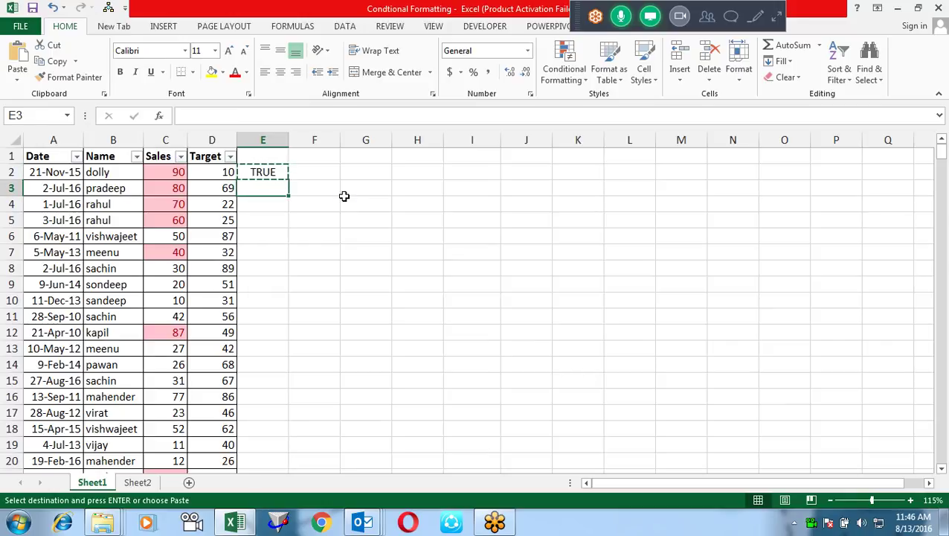
key(shift+Down)
key(shift+Down)
key(shift+Down)
key(shift+Down)
key(shift+Down)
key(shift+Down)
key(shift+Down)
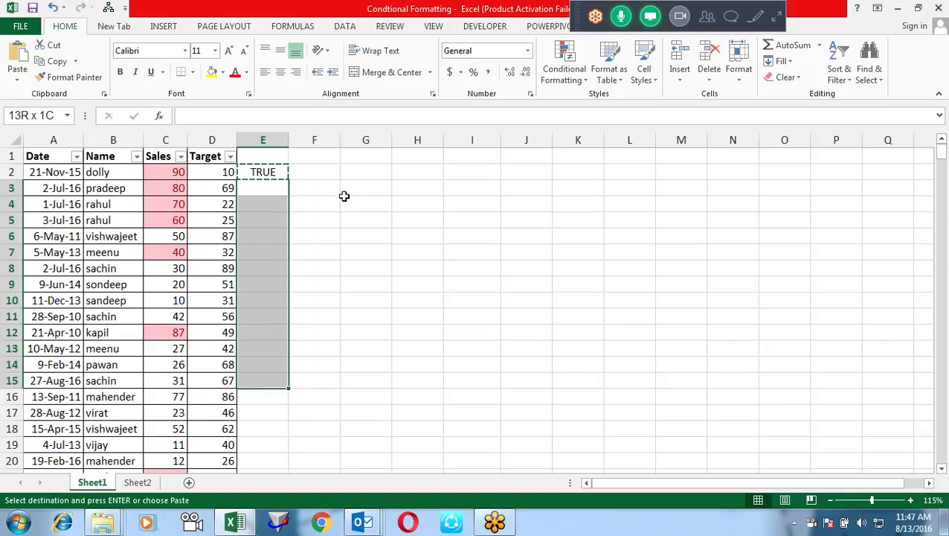
key(shift+Down)
key(shift+Down)
key(ctrl+v)
key(Up)
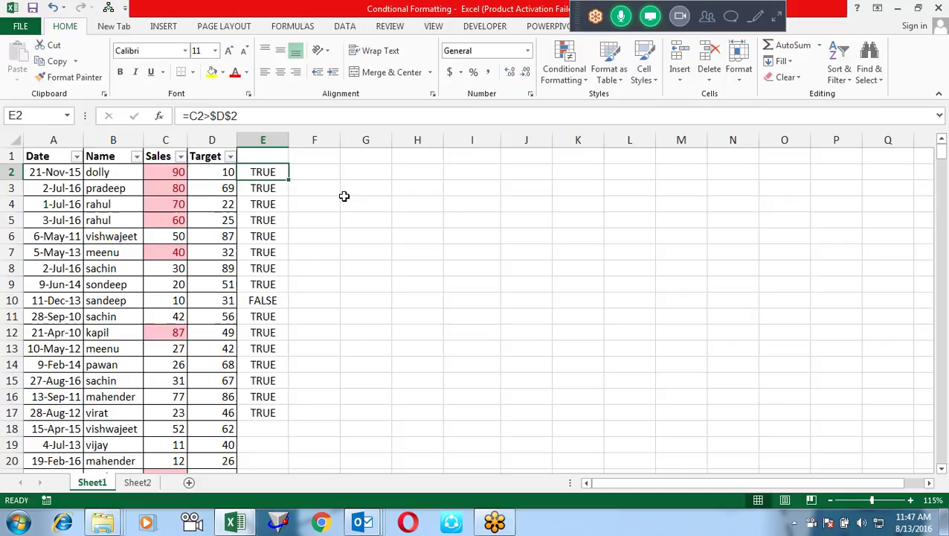
key(F2)
key(Return)
key(F2)
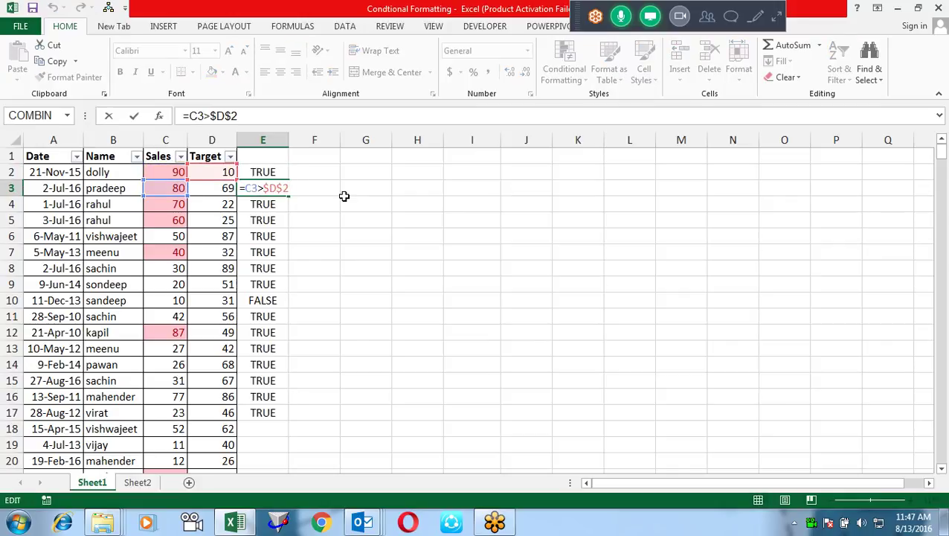
key(Return)
key(F2)
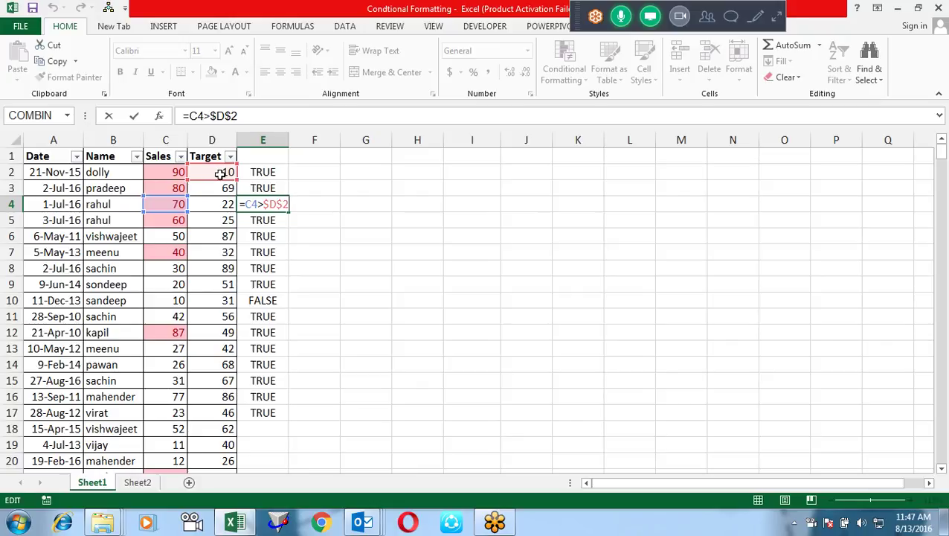
key(Return)
key(F2)
key(Return)
Step: Correct E2 to =C2>$D2 and paste it down through E17
key(Up)
key(Up)
key(Up)
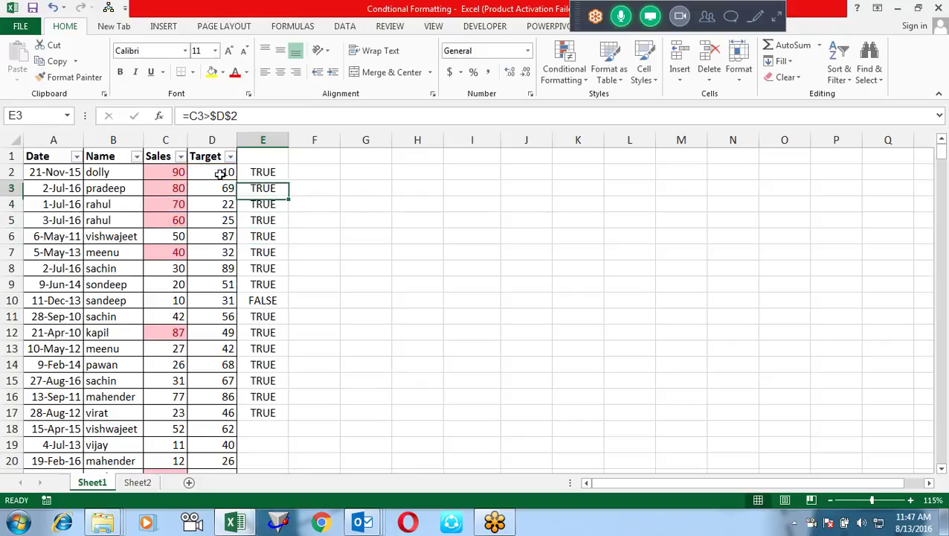
key(Up)
key(F2)
key(Left)
key(BackSpace)
key(Return)
key(Up)
key(ctrl+c)
key(Down)
key(ctrl+shift+Down)
key(ctrl+v)
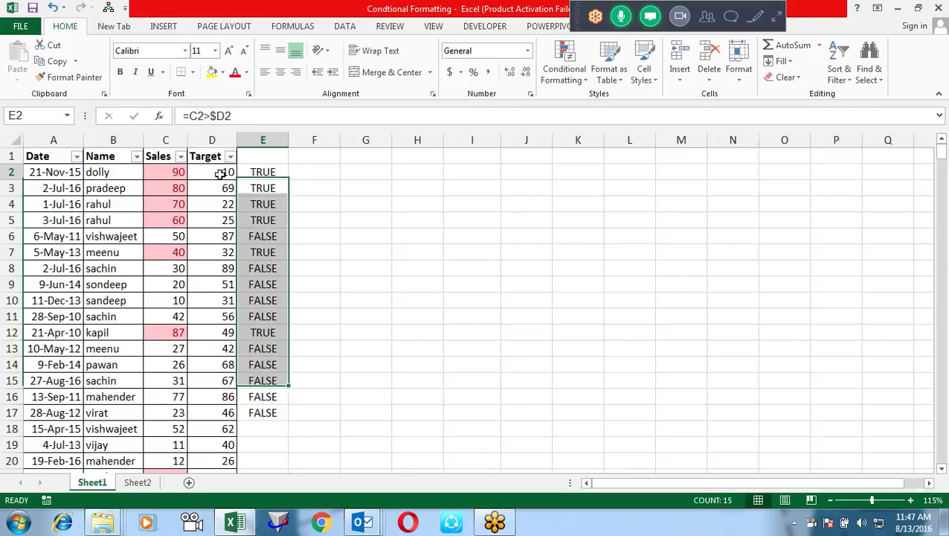
Step: Check the formulas in E3 and E4, then look over the Sales values in column C
key(Down)
key(F2)
key(Return)
key(F2)
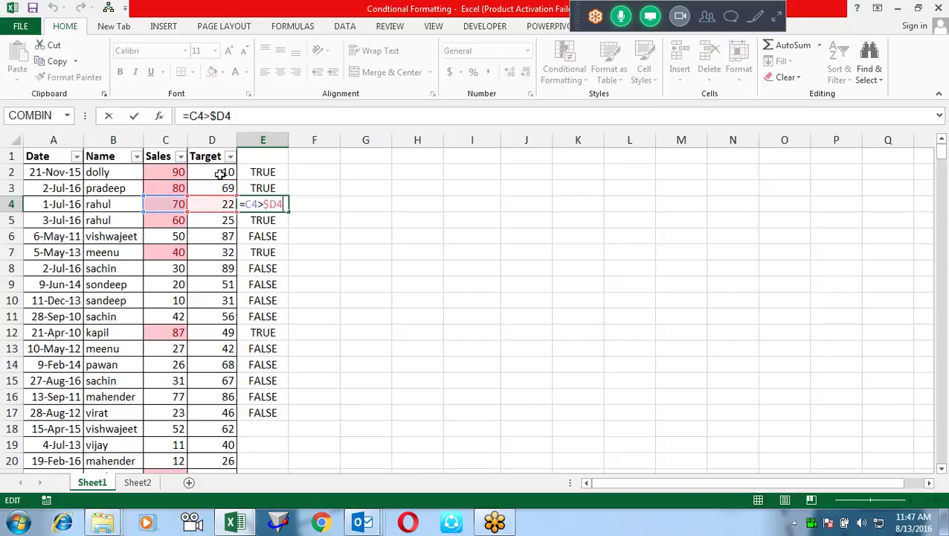
key(Escape)
key(Left)
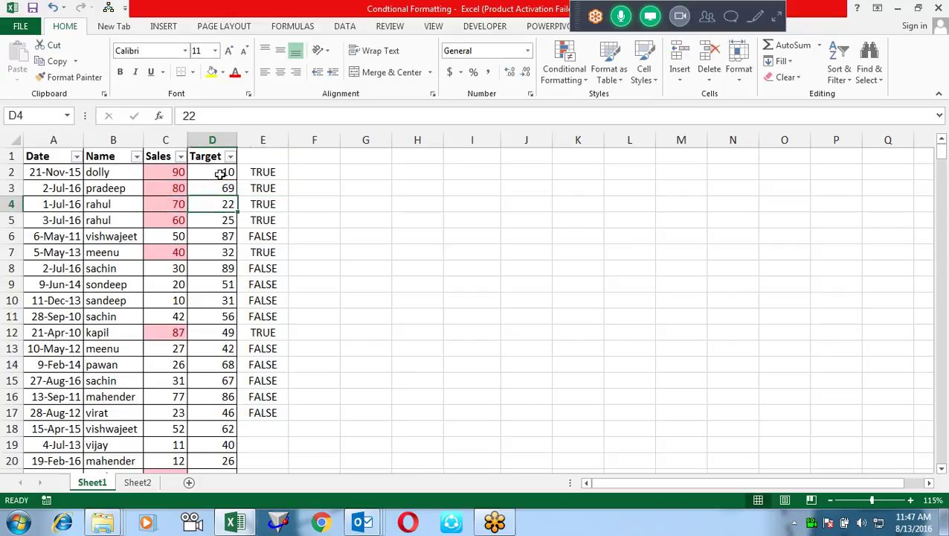
key(Left)
key(Down)
key(Down)
key(Down)
key(Down)
key(Down)
key(Down)
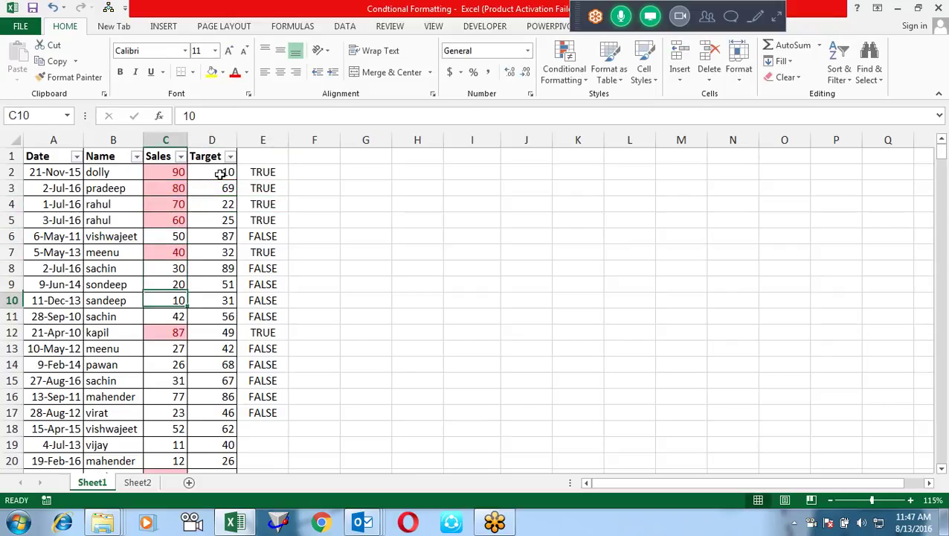
key(Up)
key(Up)
key(Up)
key(Up)
key(Up)
key(Up)
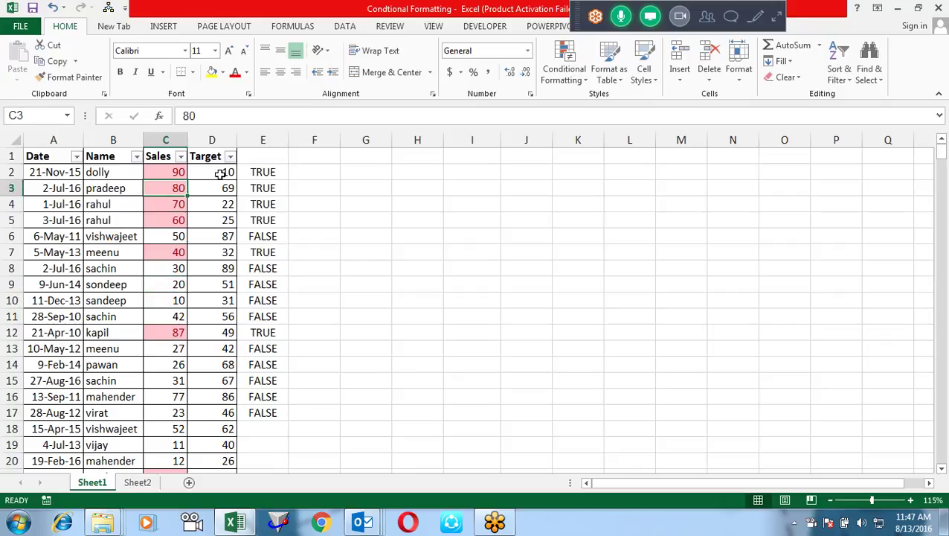
Step: Step through every formula from E3 to E17 to confirm each uses its row's Target
key(Right)
key(Right)
key(F2)
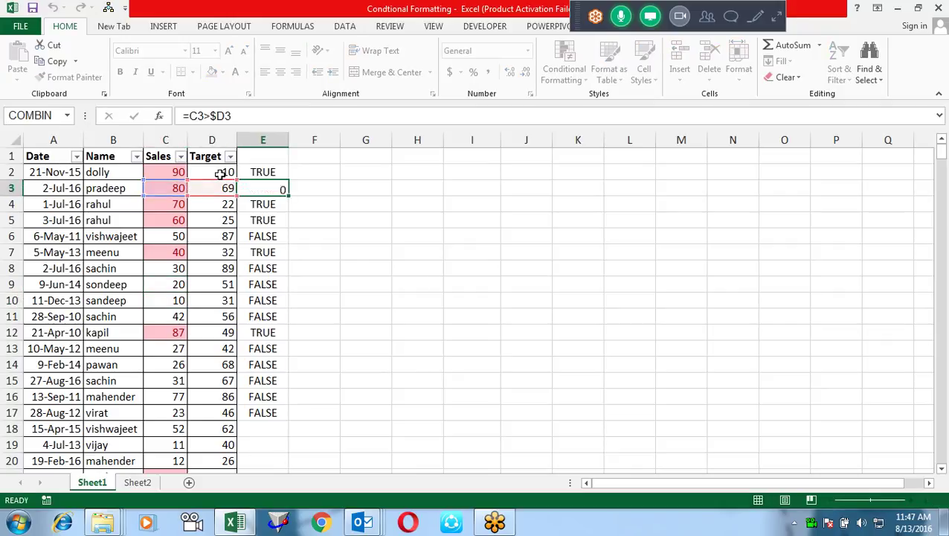
key(Return)
key(F2)
key(Return)
key(F2)
key(Return)
key(F2)
key(Return)
key(Return)
key(F2)
key(Return)
key(F2)
key(Return)
key(F2)
key(Return)
key(F2)
key(Return)
key(F2)
key(Return)
key(F2)
key(Return)
key(F2)
key(Return)
key(F2)
key(Return)
key(F2)
key(Return)
key(F2)
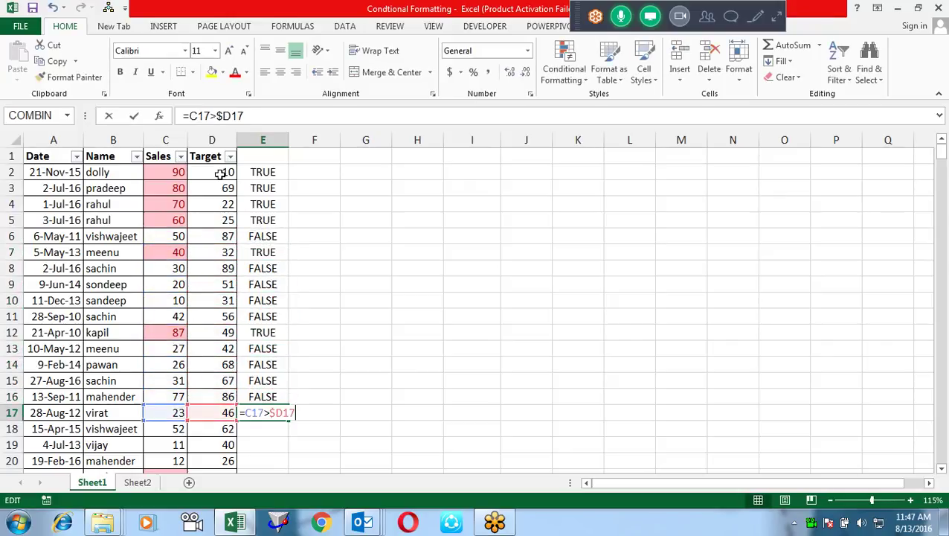
key(ctrl+Return)
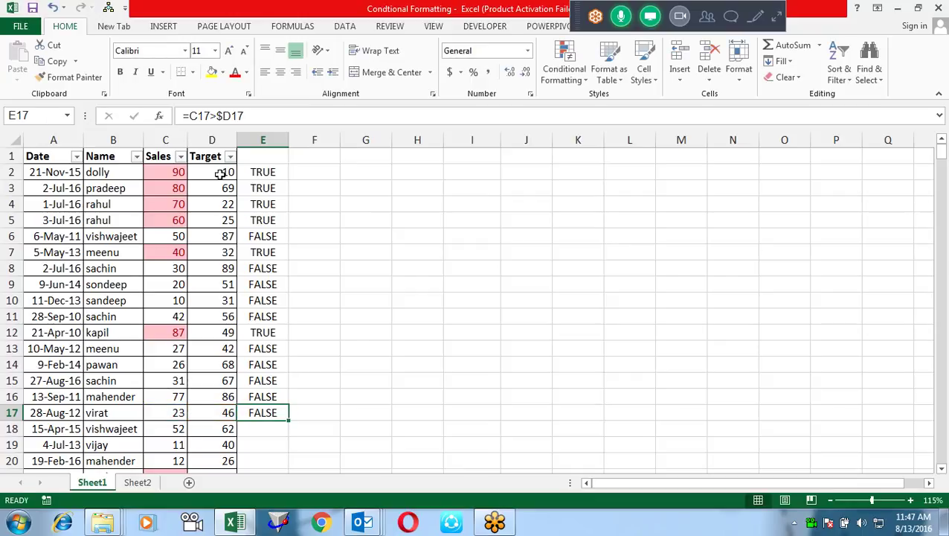
key(ctrl+Up)
Step: Return to E2 and minimise Excel to show the desktop with Win+D
click(221, 173)
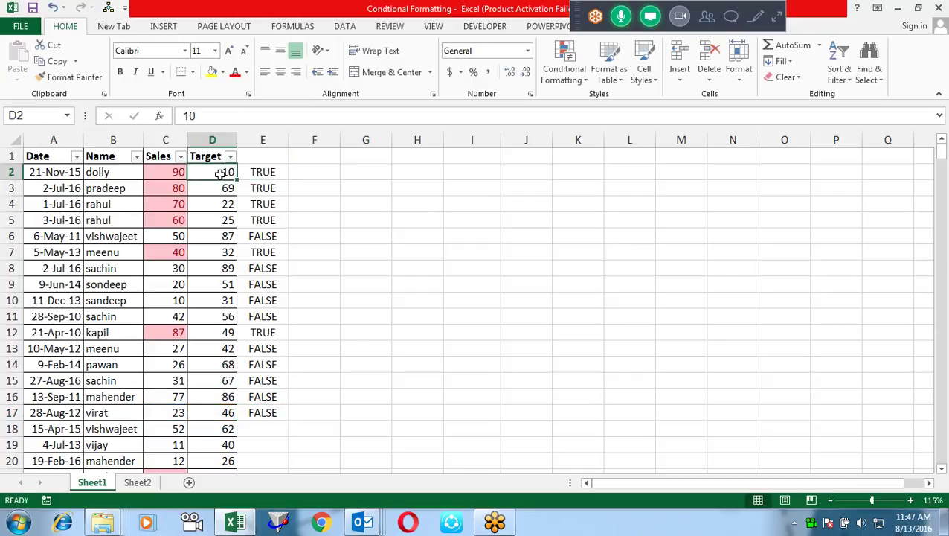
key(Right)
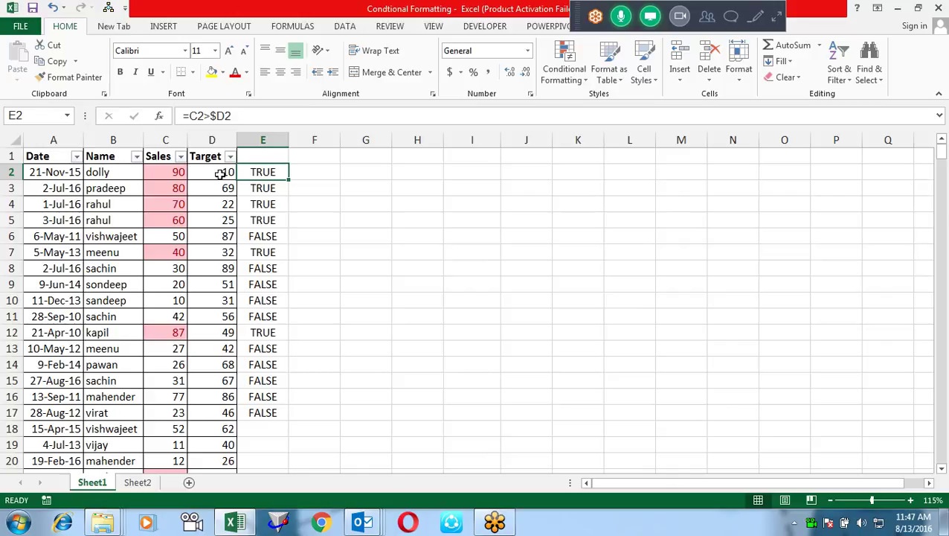
key(super+d)
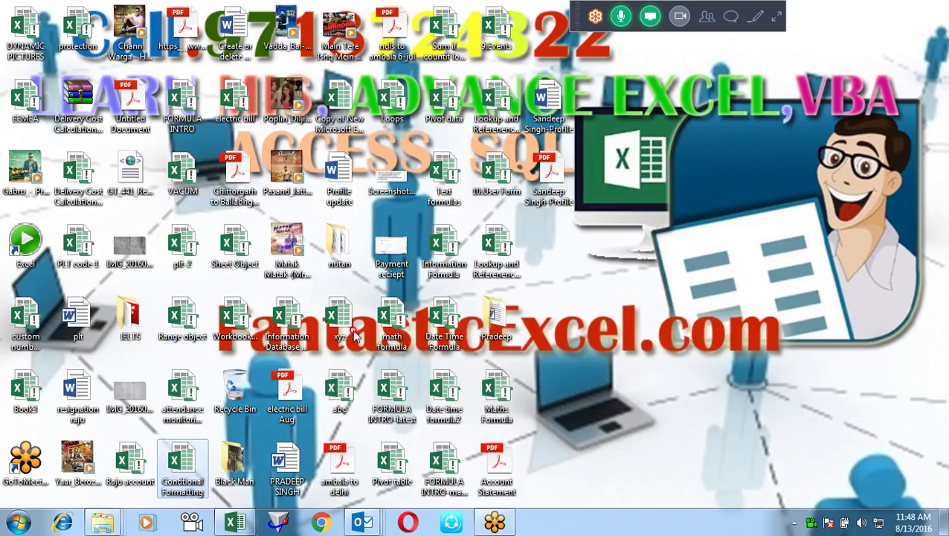
Step: Open the attendance monitoring workbook and set the month in A3 to 2 (February-15)
click(338, 326)
double_click(182, 394)
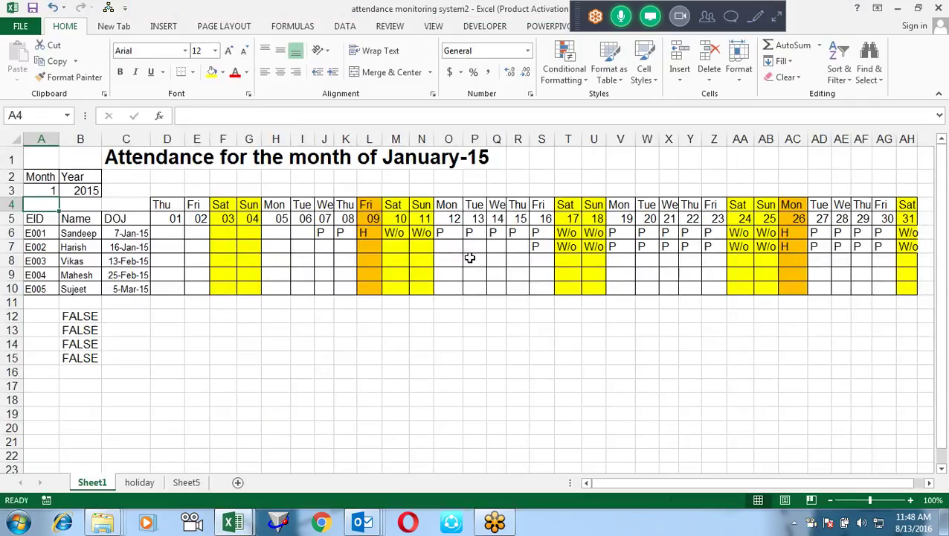
click(48, 190)
text(2)
key(Return)
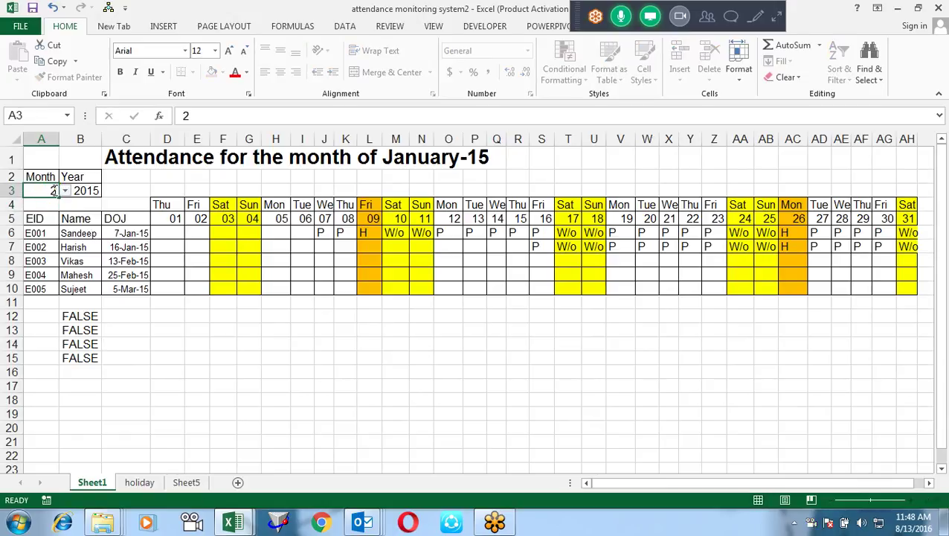
Step: Change the month in A3 to 3 so March-15 attendance shows
click(54, 191)
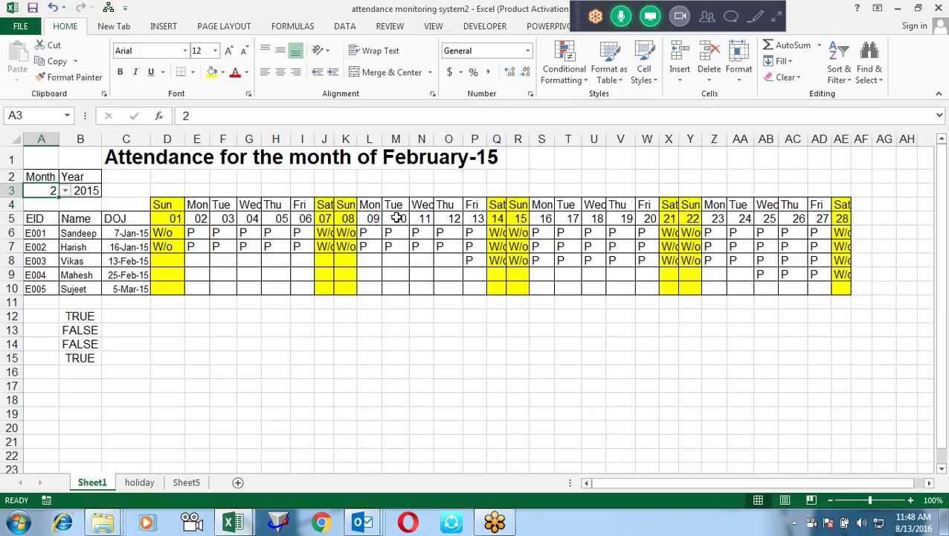
text(3)
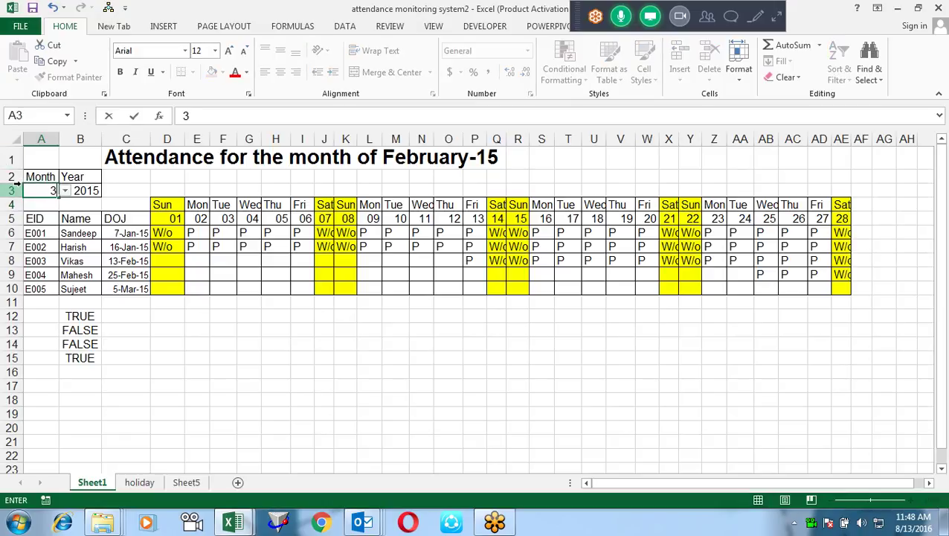
key(Return)
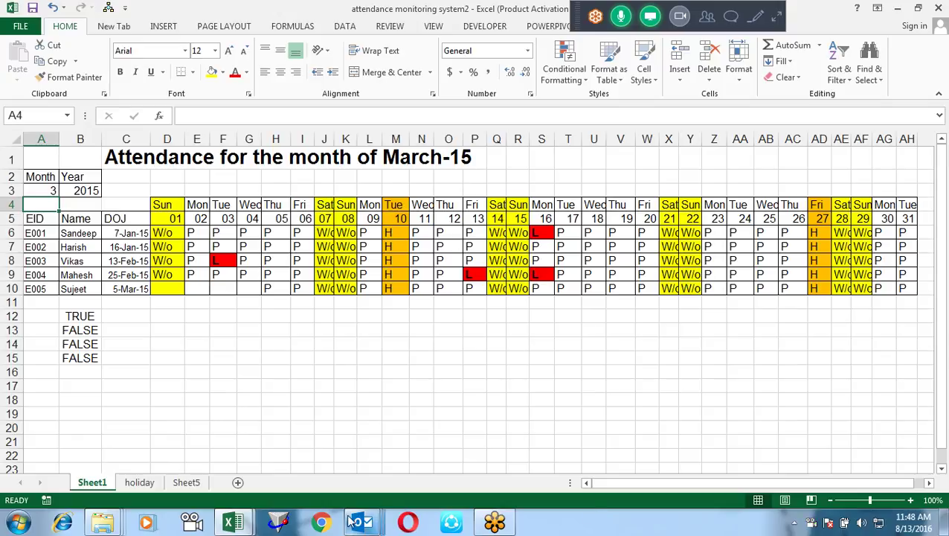
Step: Address the forwarded GoToMeeting invitation to the recipient's e-mail and send it
click(368, 522)
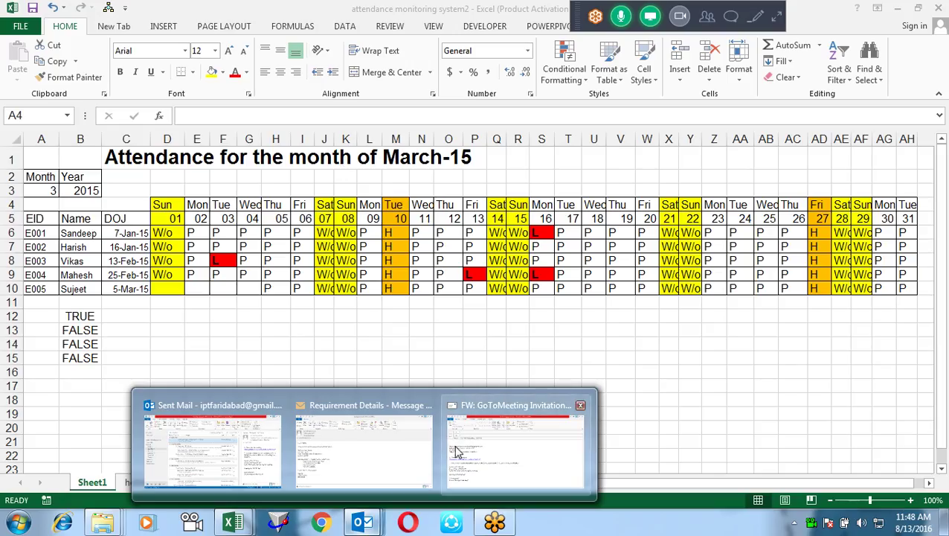
click(454, 445)
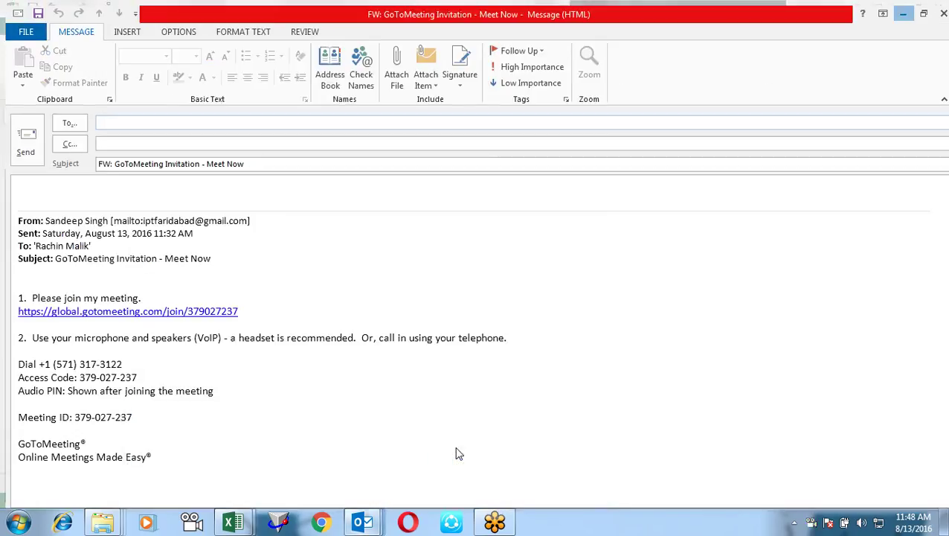
click(174, 119)
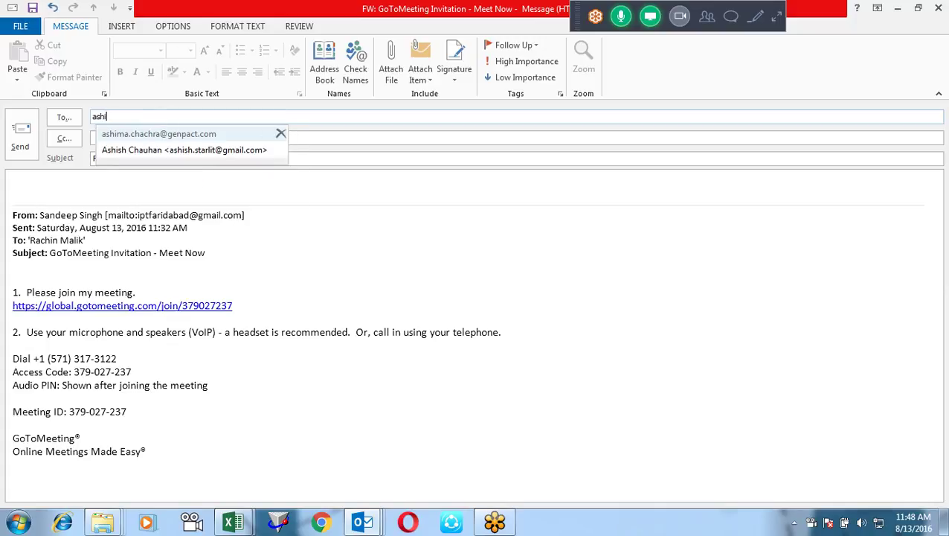
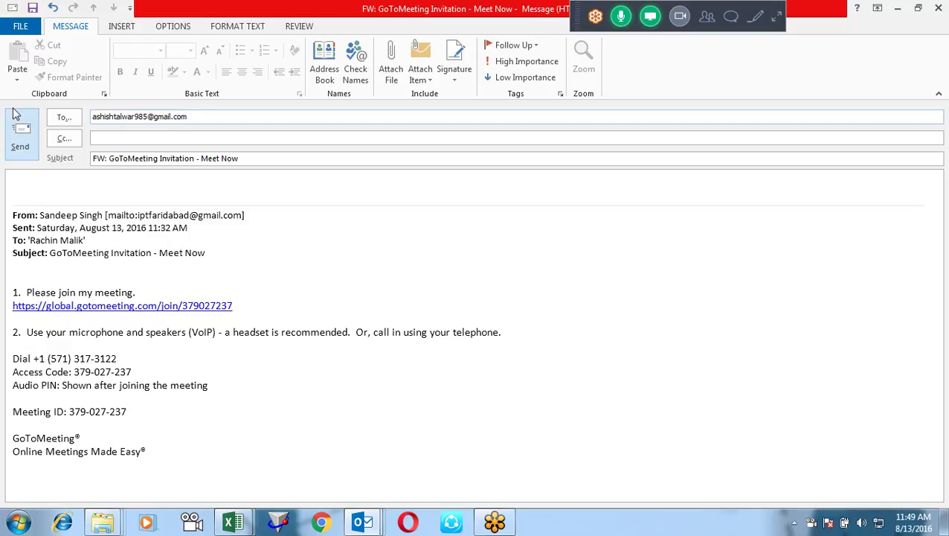
click(17, 146)
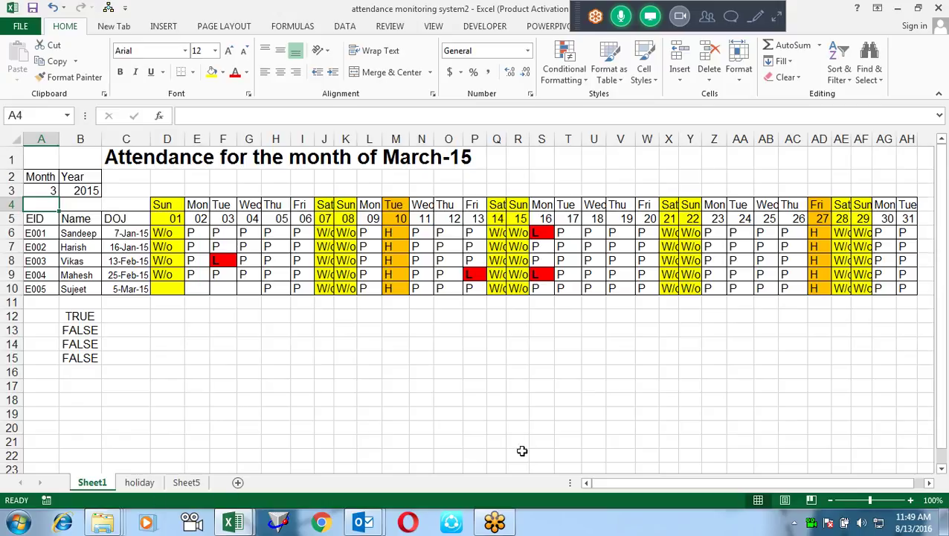
Step: Back in Excel, inspect the attendance formulas in G8 and Q9
click(494, 523)
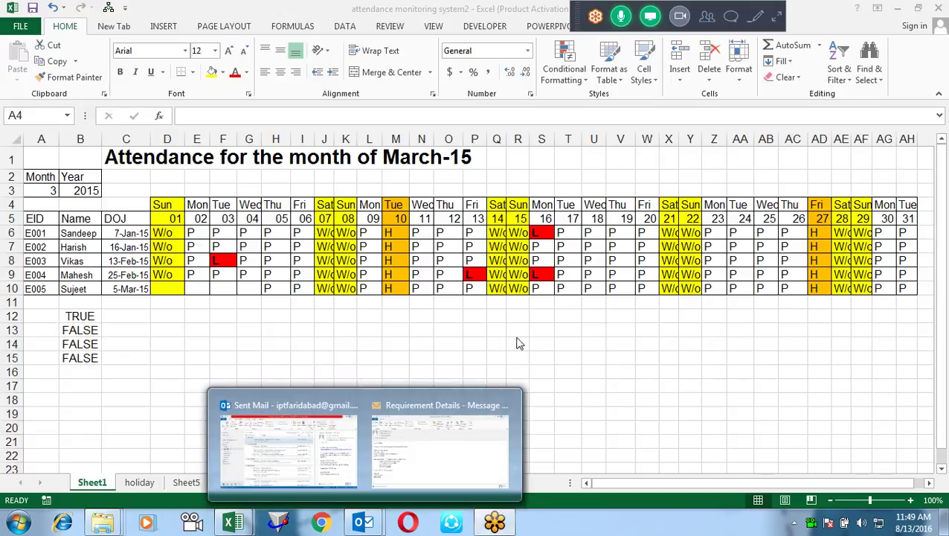
click(249, 261)
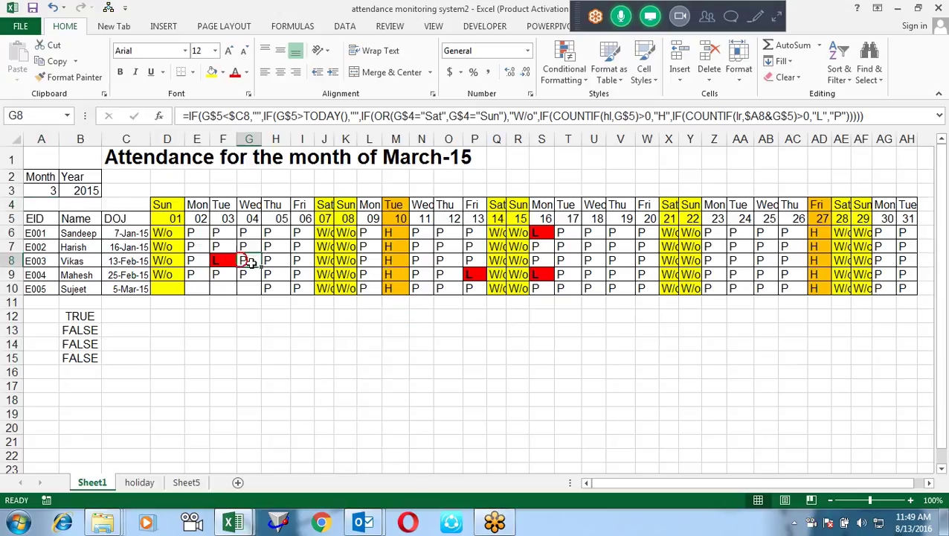
click(491, 273)
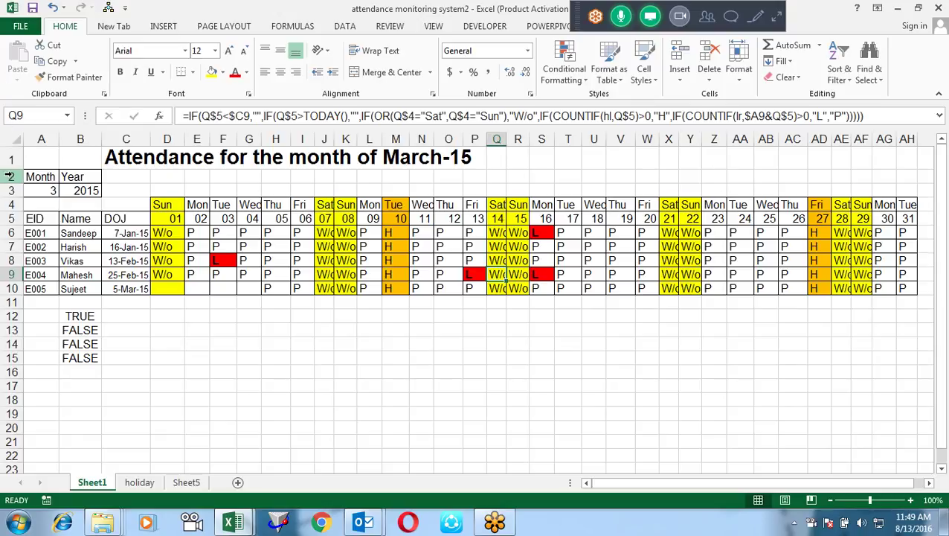
Step: Set the month in A3 to 4 for April-15, then close the workbook
click(42, 191)
text(4)
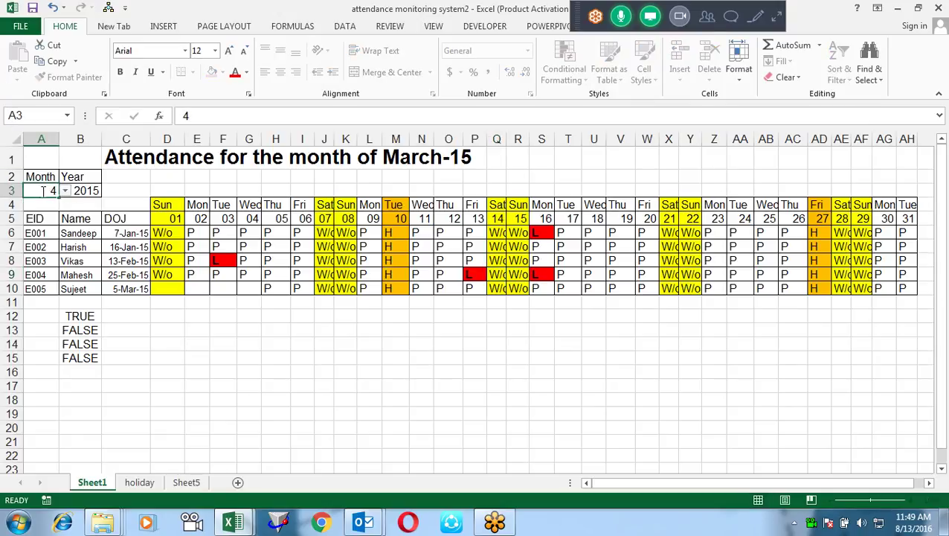
key(Return)
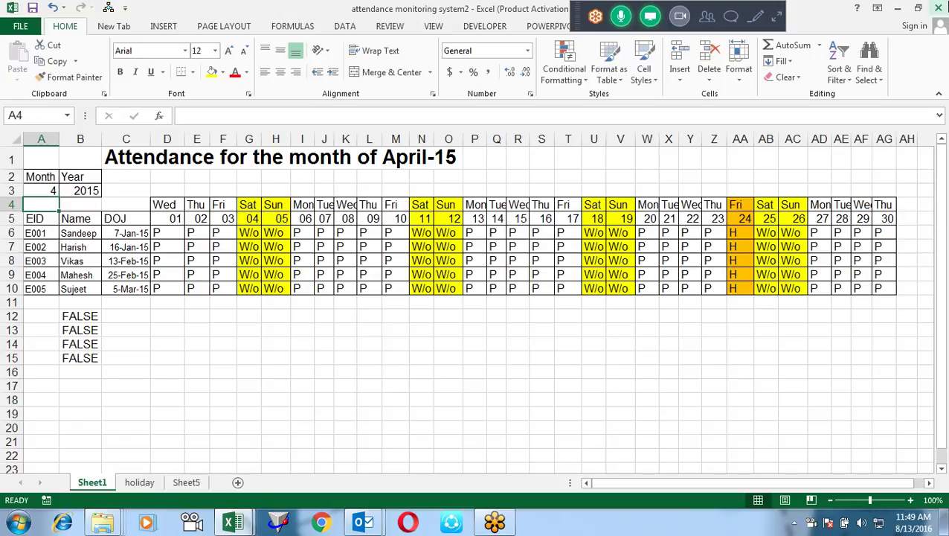
click(936, 11)
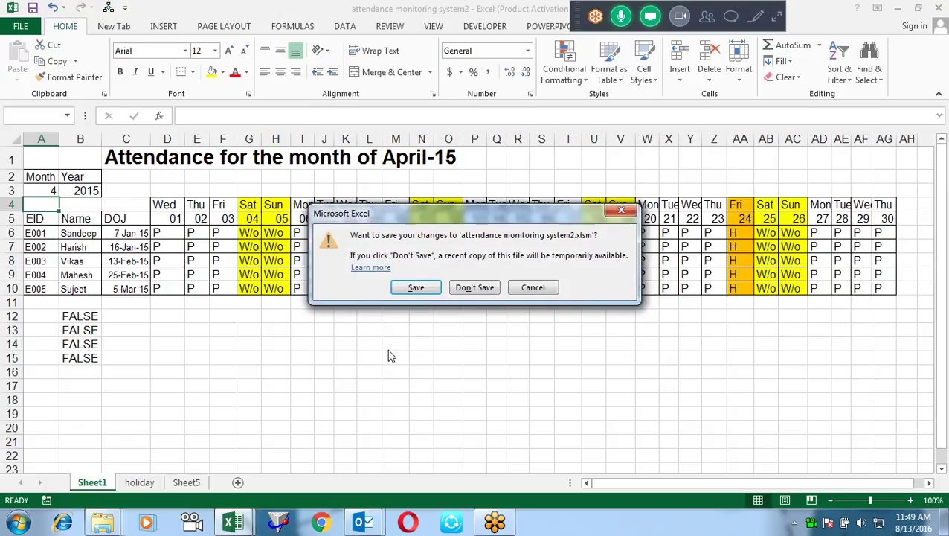
Step: Close the attendance workbook without saving and delete the TRUE/FALSE results in column E
click(473, 290)
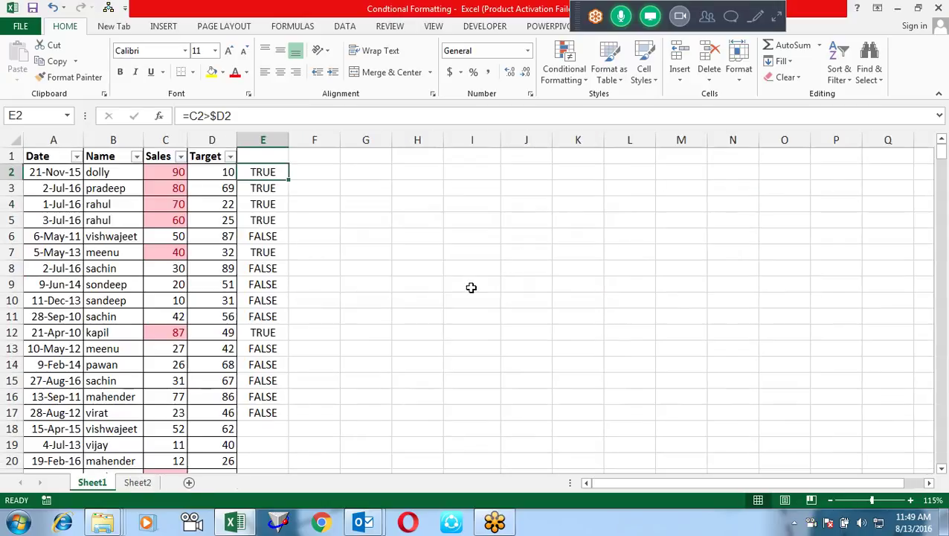
key(ctrl+shift+Down)
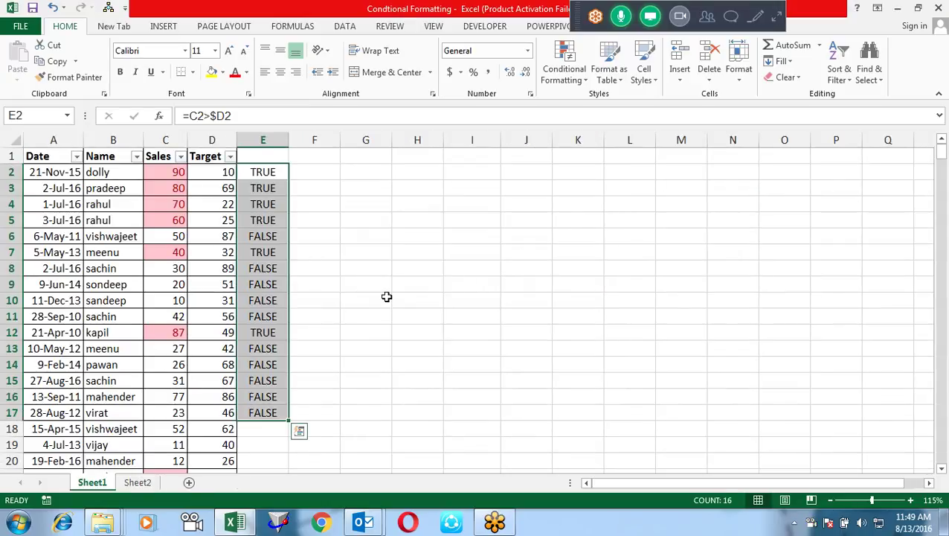
key(Delete)
Step: Select the Sales values C2:C251
key(Left)
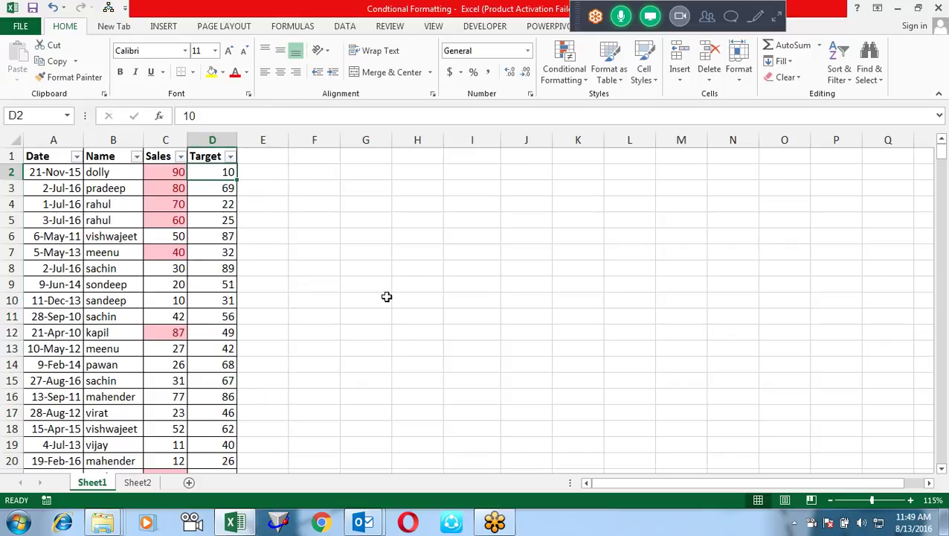
key(Left)
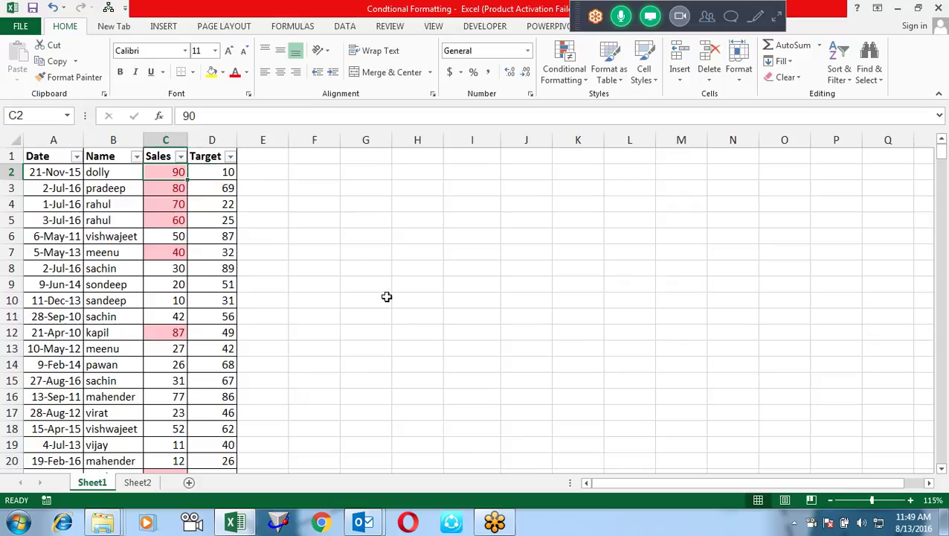
key(Down)
key(Down)
key(Down)
key(Up)
key(Up)
key(Up)
key(ctrl+shift+Down)
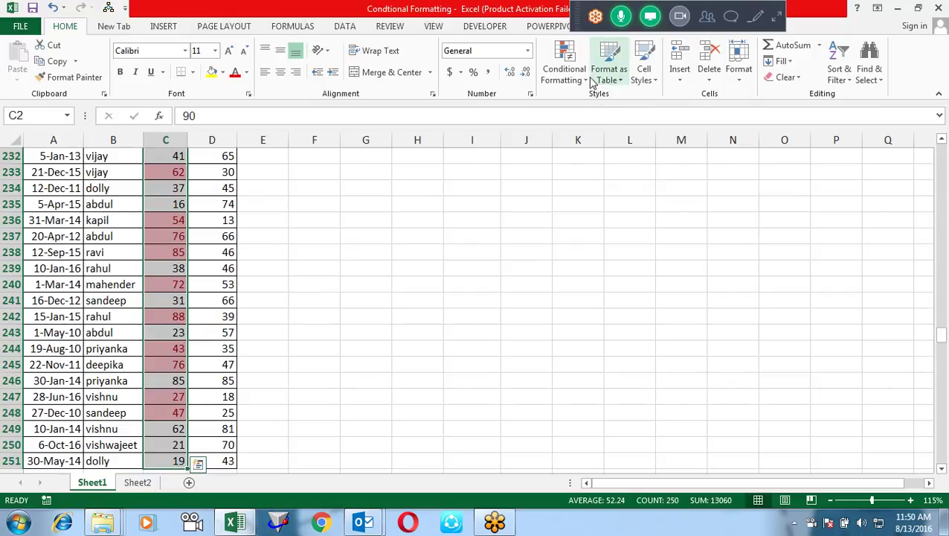
Step: Edit the Sales highlight rule to 'greater than or equal to' and apply it
click(563, 78)
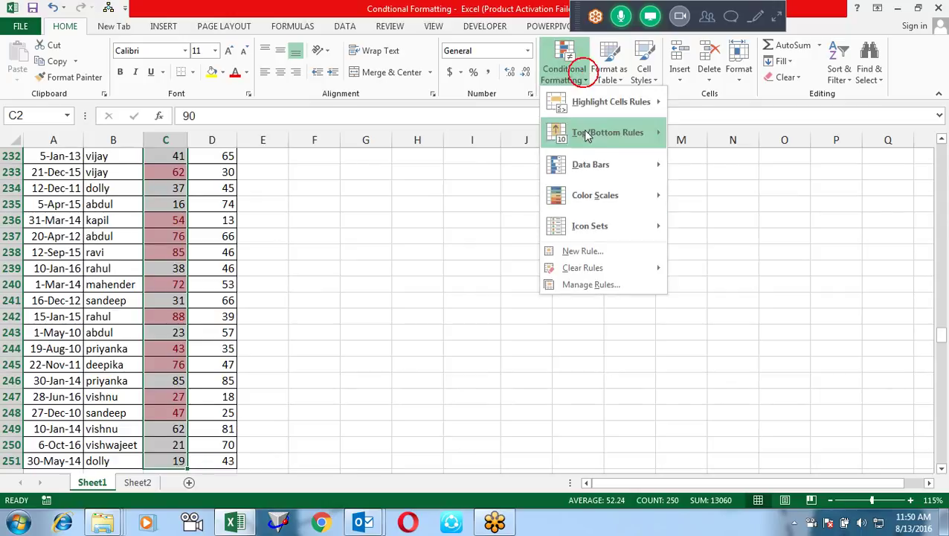
click(590, 286)
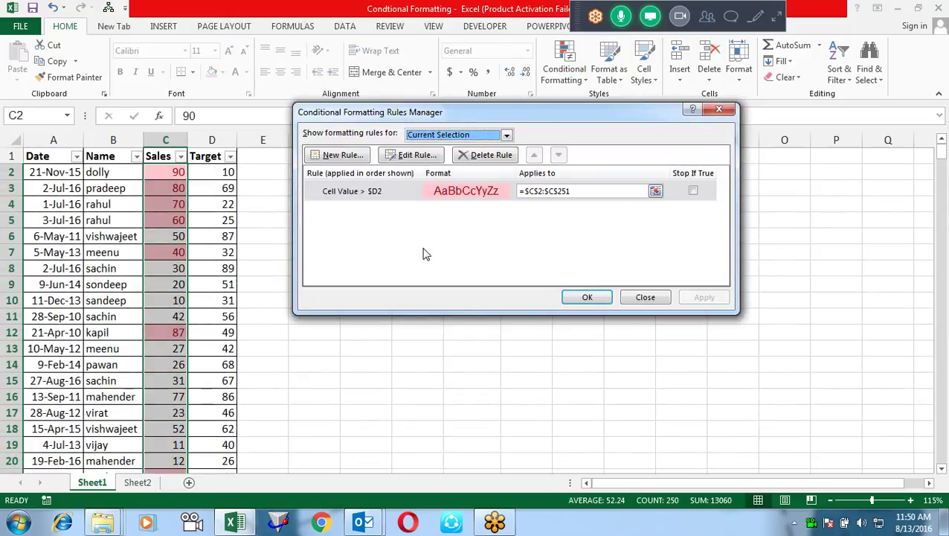
click(396, 193)
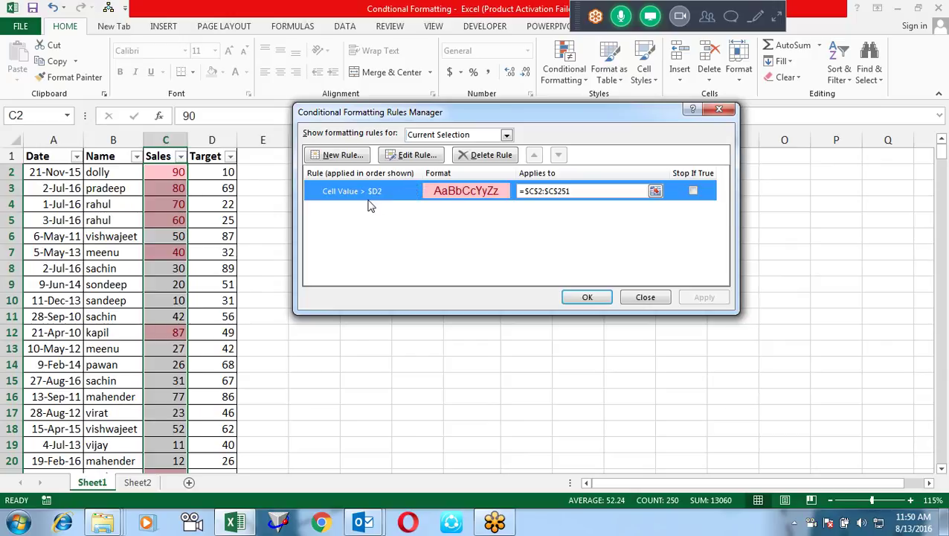
click(412, 156)
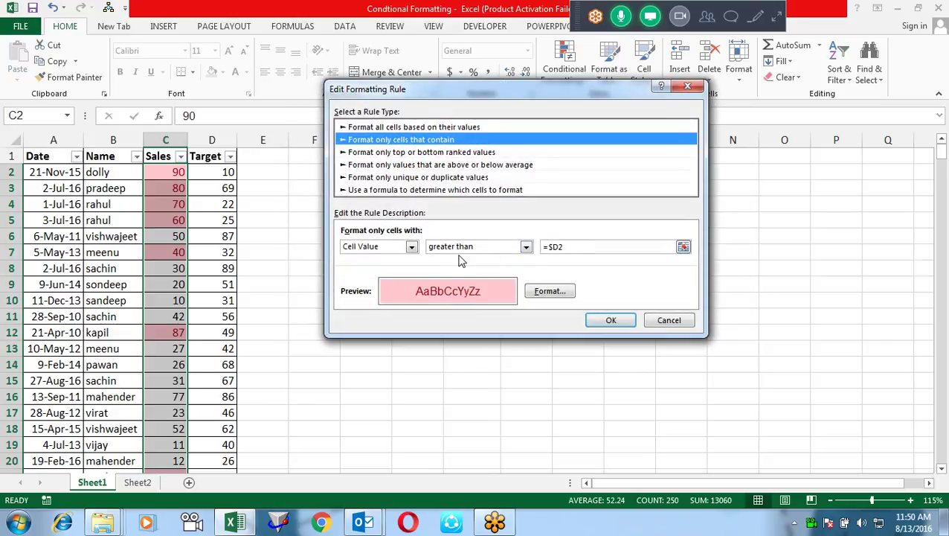
click(469, 250)
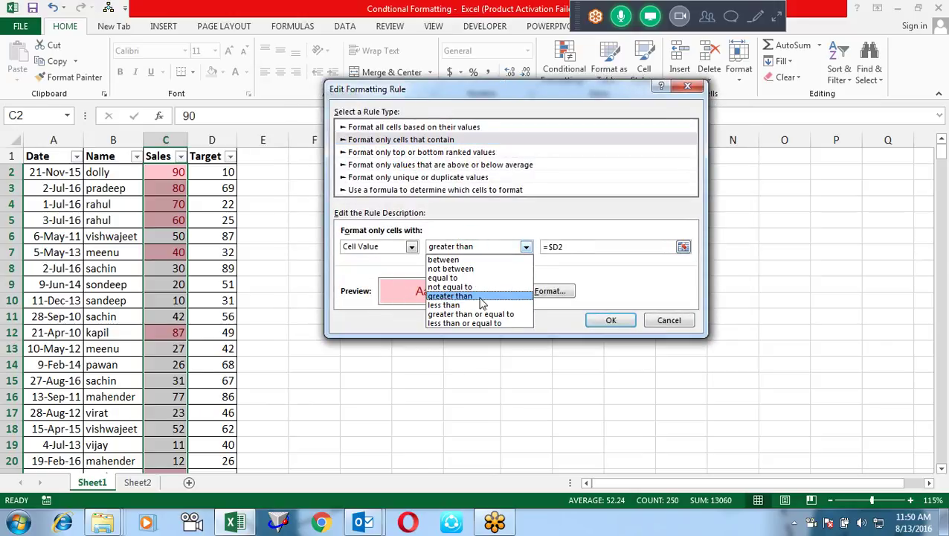
click(501, 316)
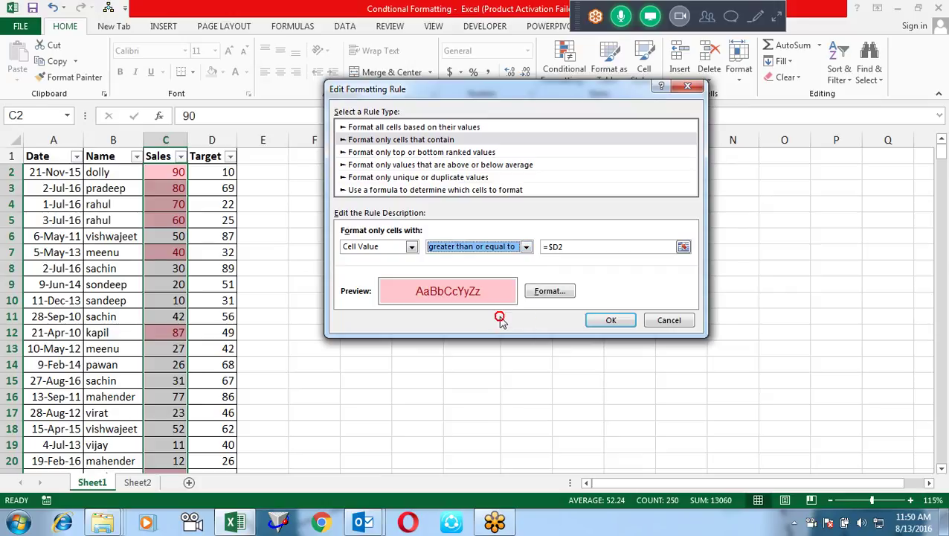
click(612, 320)
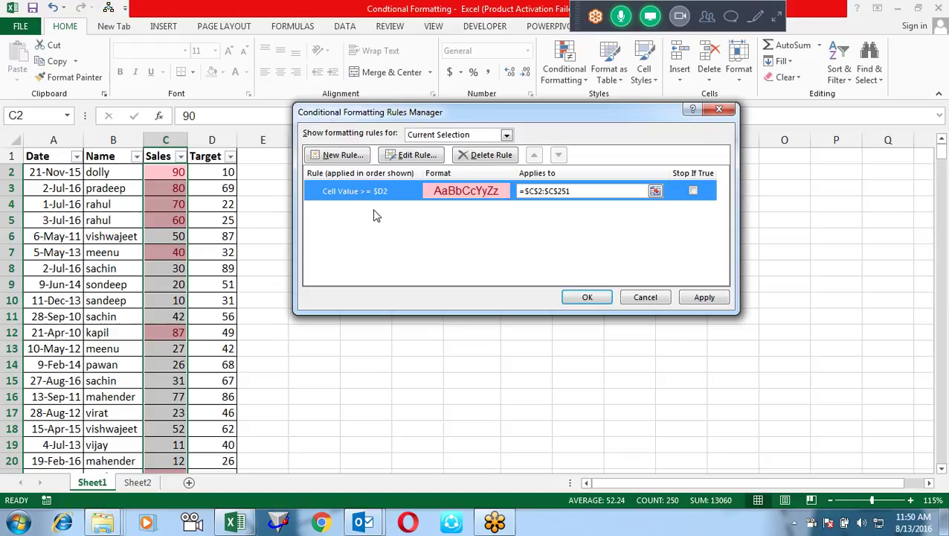
click(703, 299)
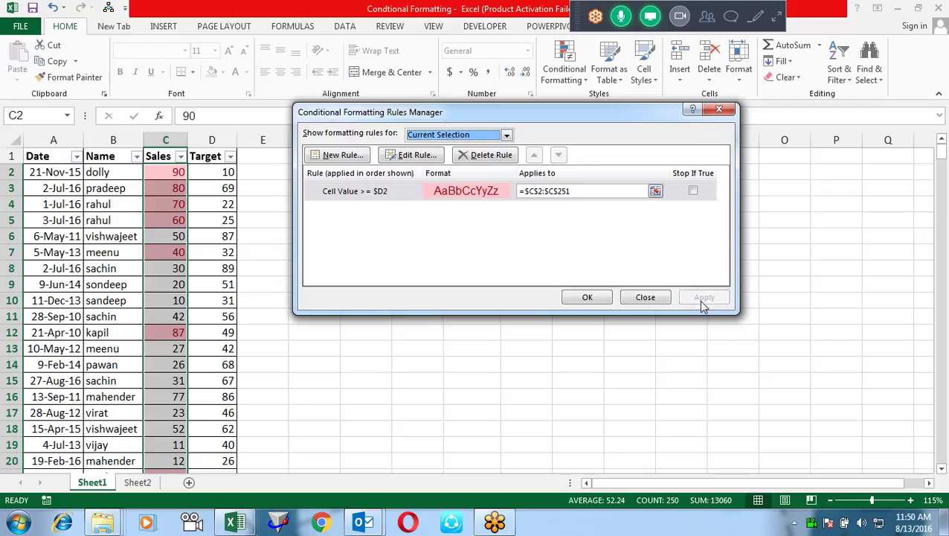
Step: List This Worksheet's rules, delete the Cell Value >= $D2 rule, and apply
click(454, 138)
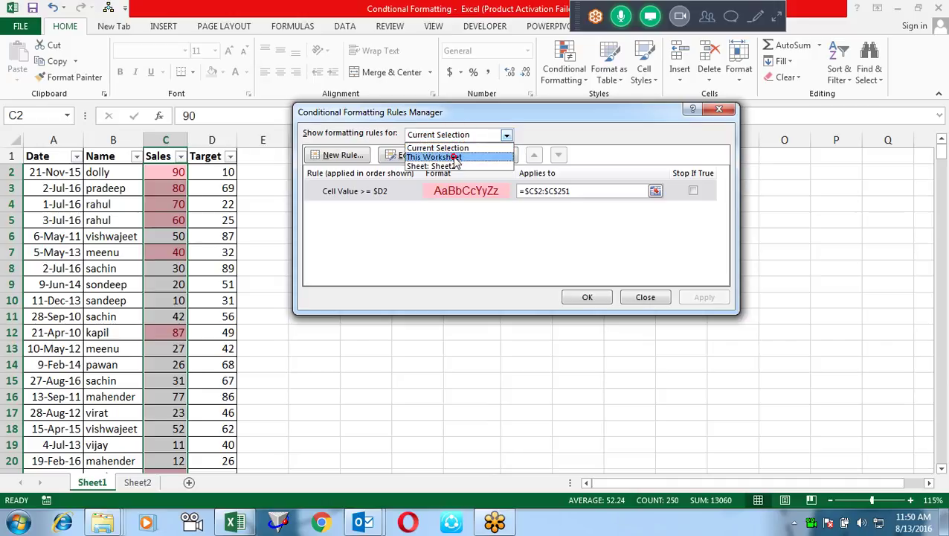
click(455, 158)
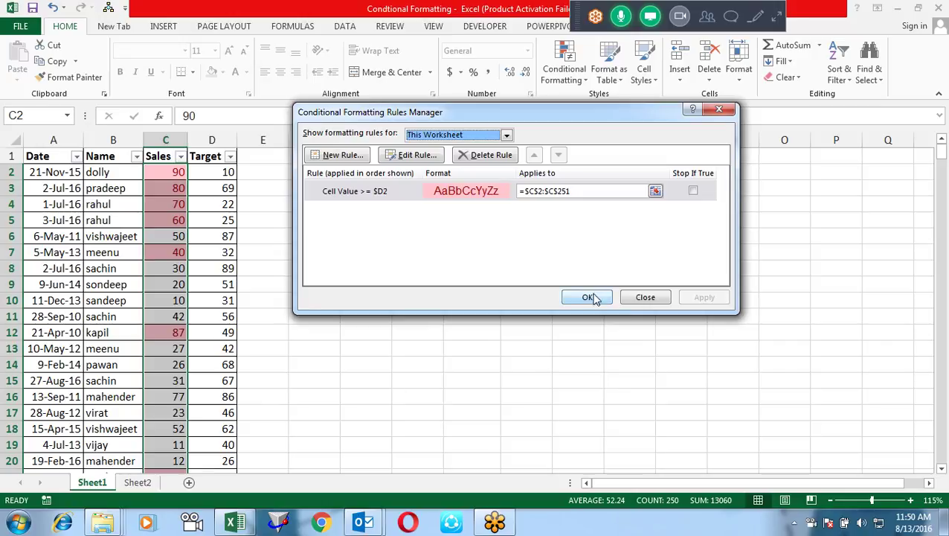
click(492, 154)
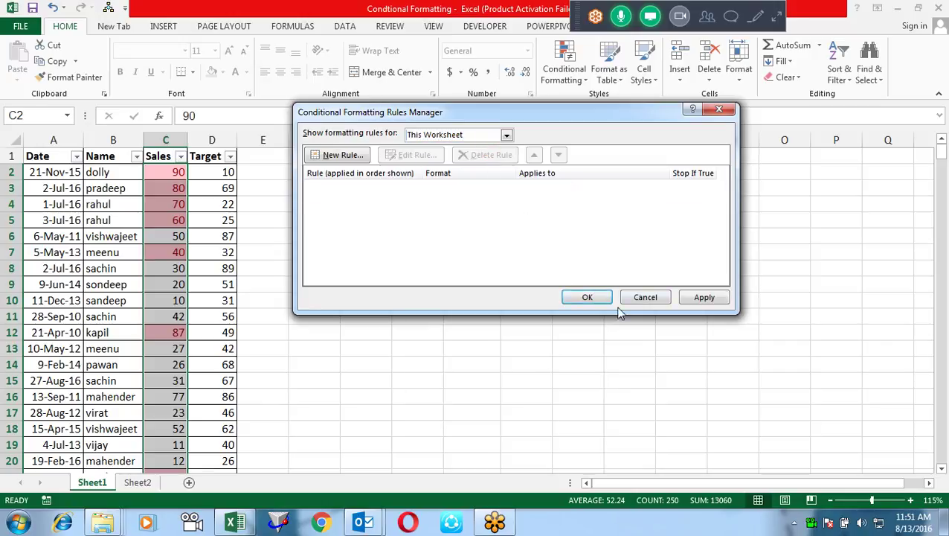
click(705, 298)
click(579, 300)
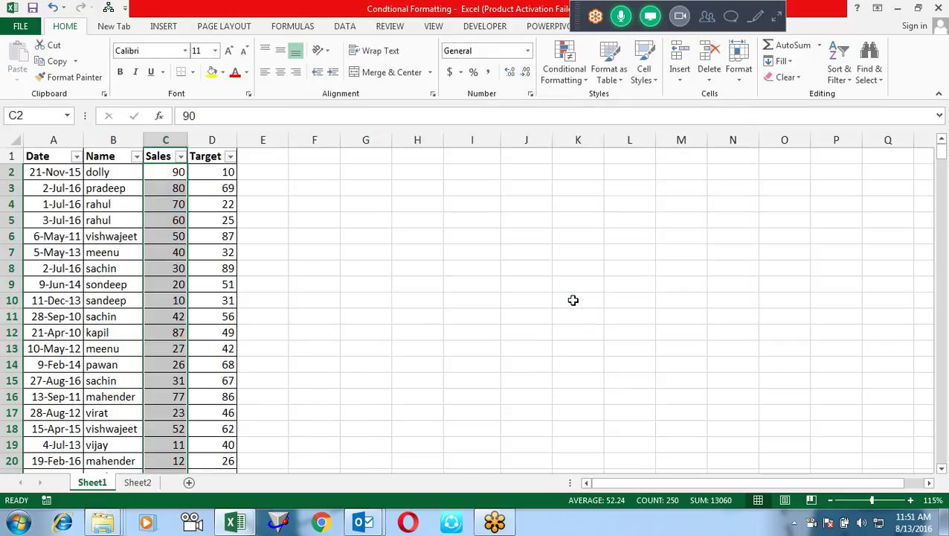
click(576, 82)
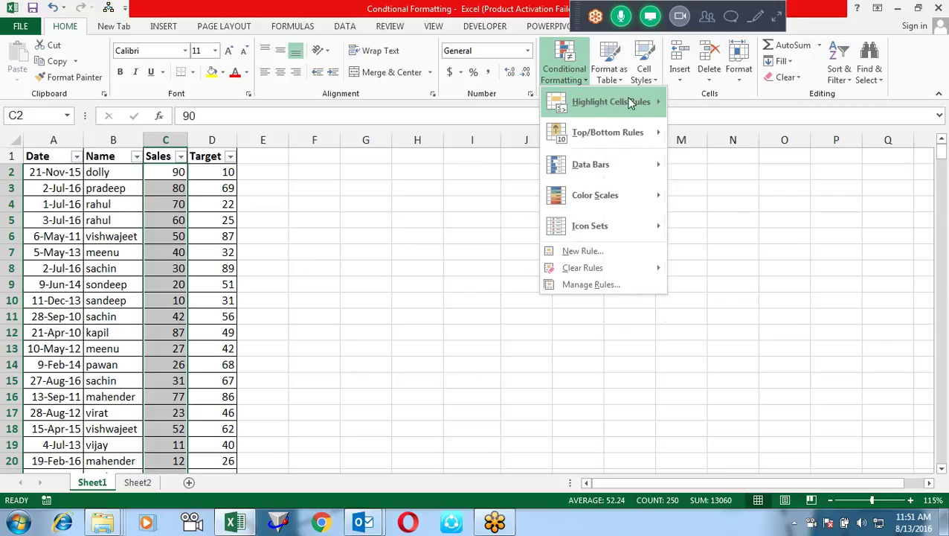
mouse_move(625, 100)
click(715, 132)
text(50)
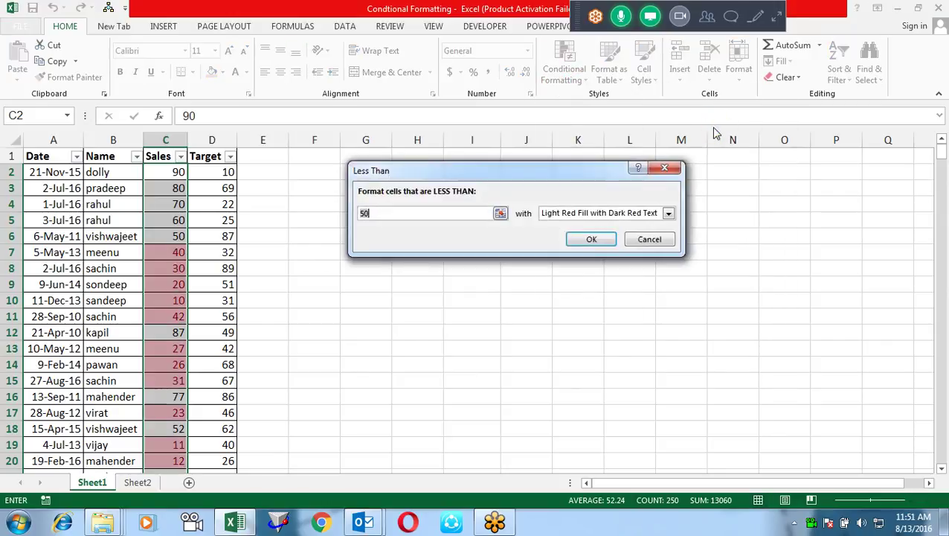
key(BackSpace)
key(BackSpace)
text(60)
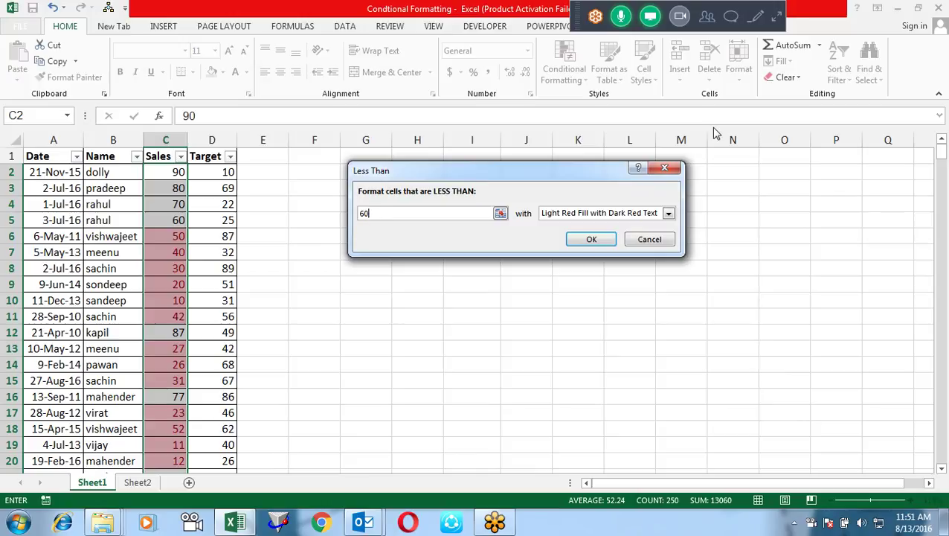
key(Escape)
click(563, 69)
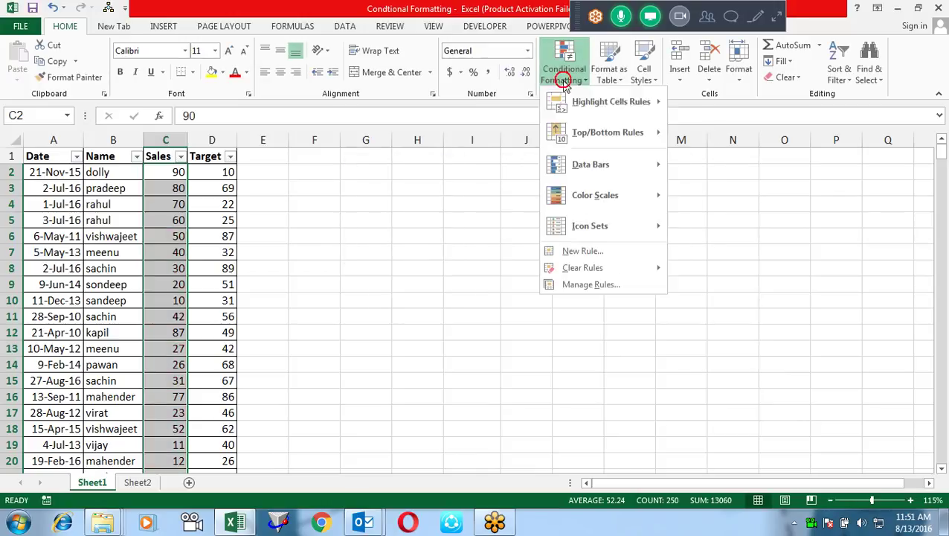
mouse_move(615, 102)
click(708, 166)
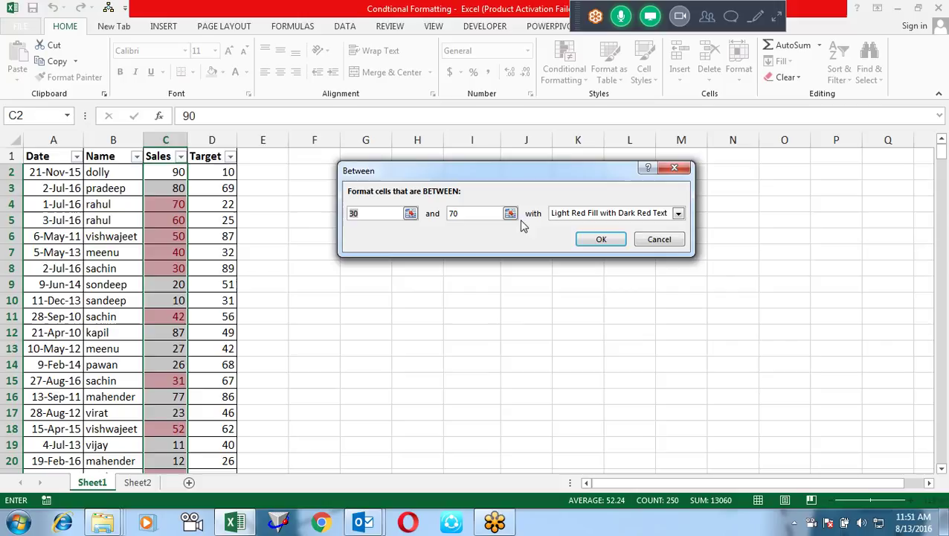
key(Escape)
click(563, 71)
mouse_move(614, 109)
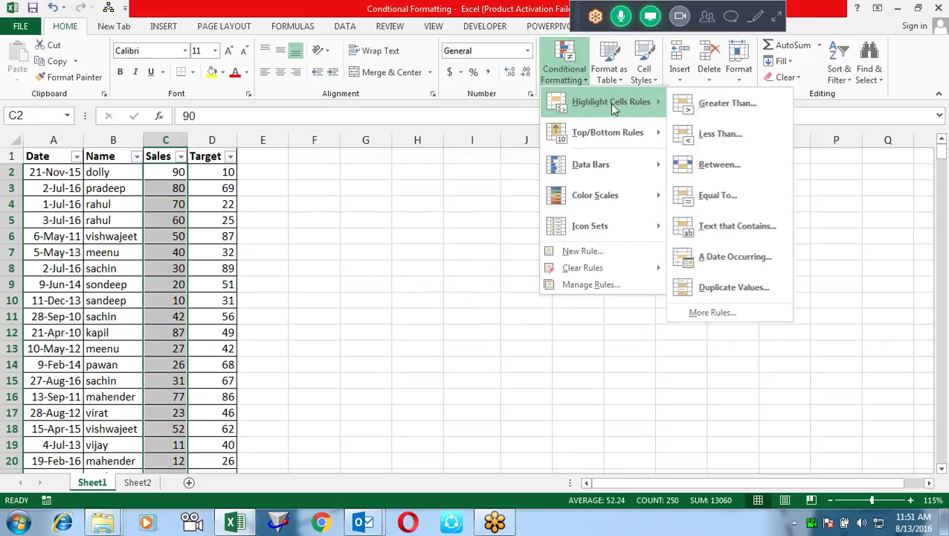
click(716, 203)
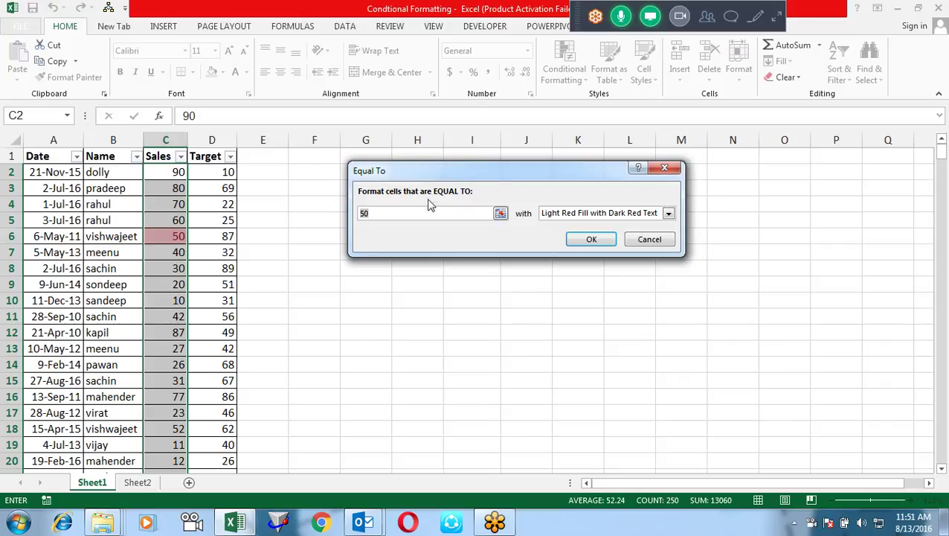
key(Escape)
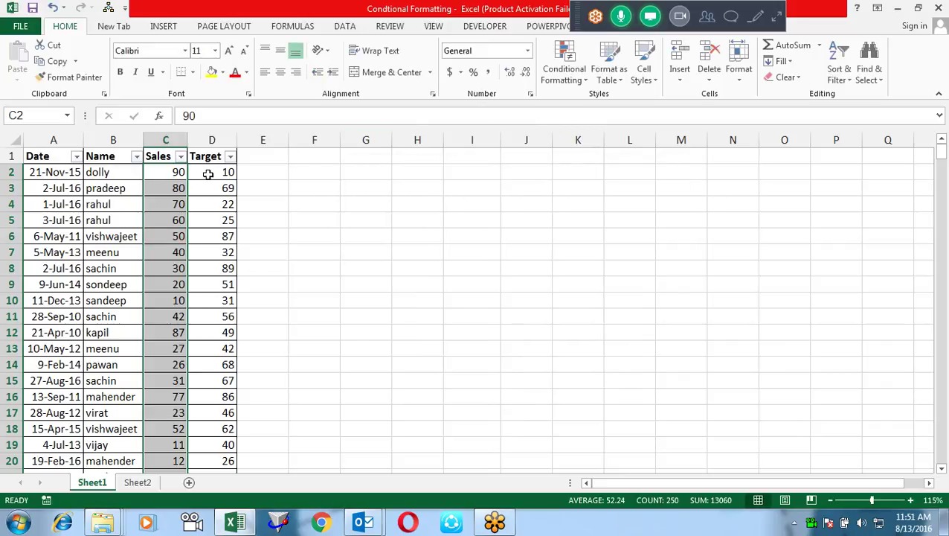
click(100, 172)
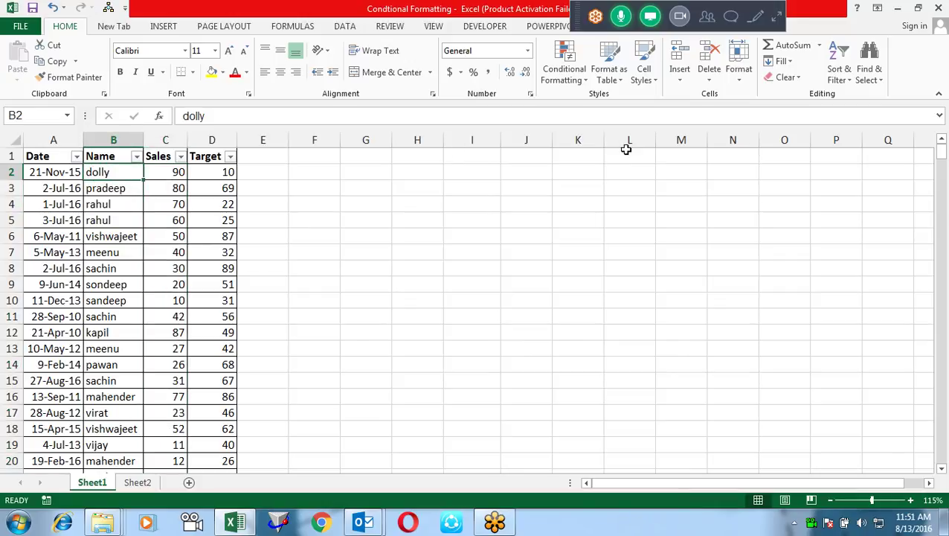
Step: Select all names in column B down to row 251
click(566, 72)
mouse_move(629, 108)
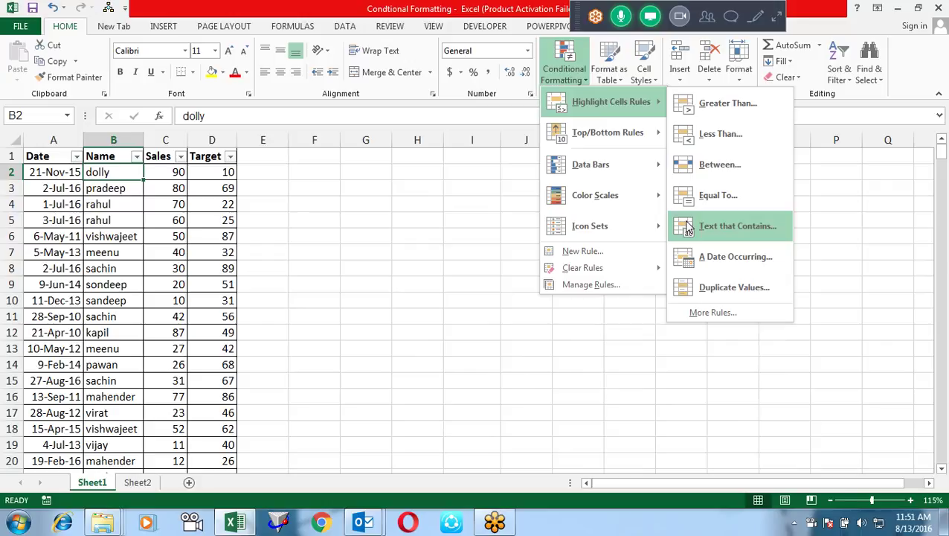
click(415, 208)
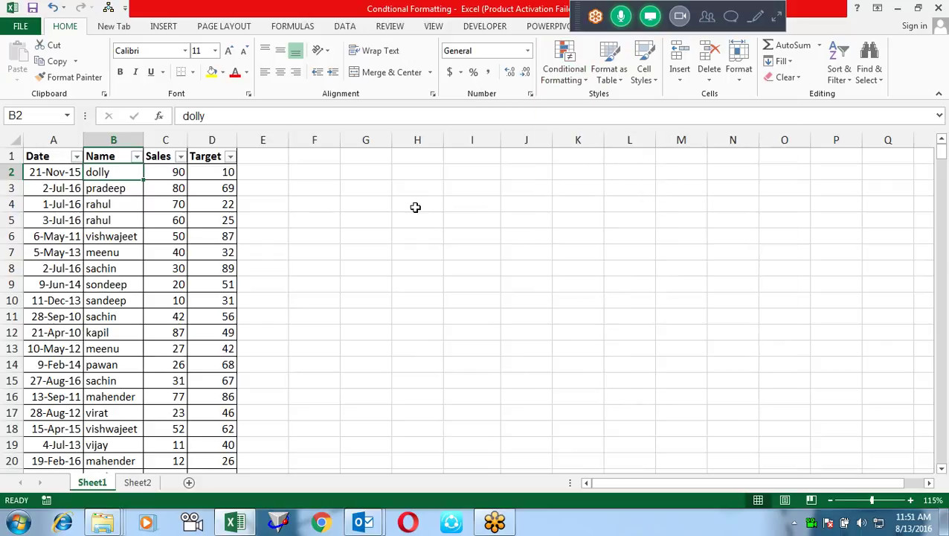
key(ctrl+shift+Down)
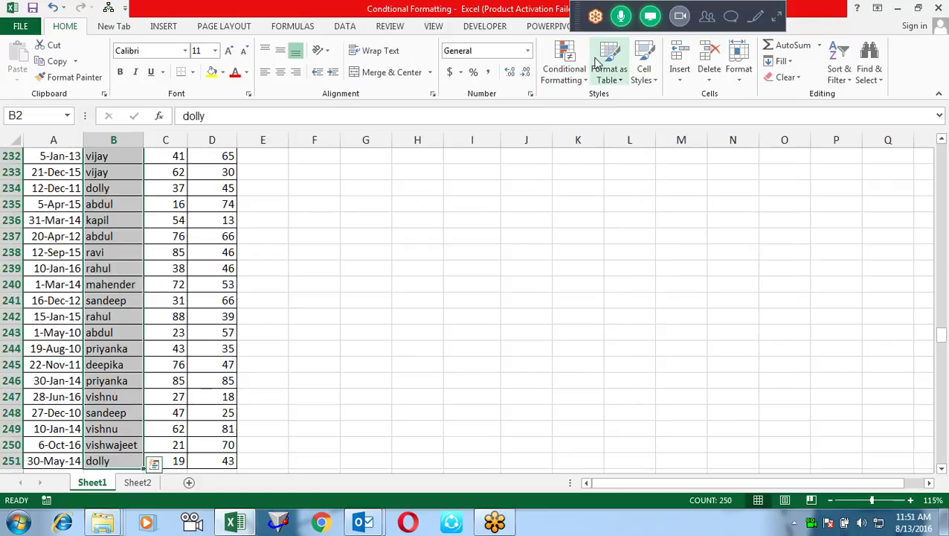
Step: Try a Text that Contains rule for 'ee' on the names, then cancel it
click(577, 75)
mouse_move(599, 105)
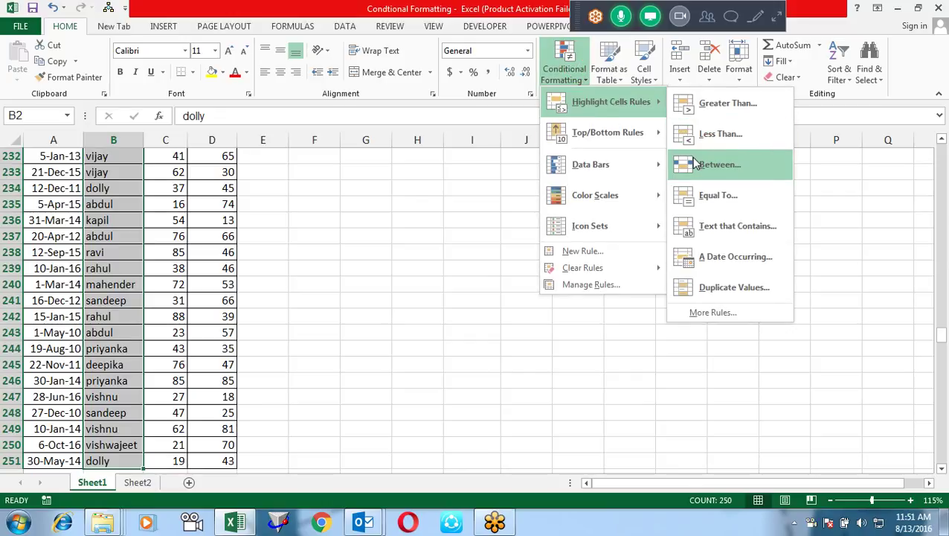
click(722, 226)
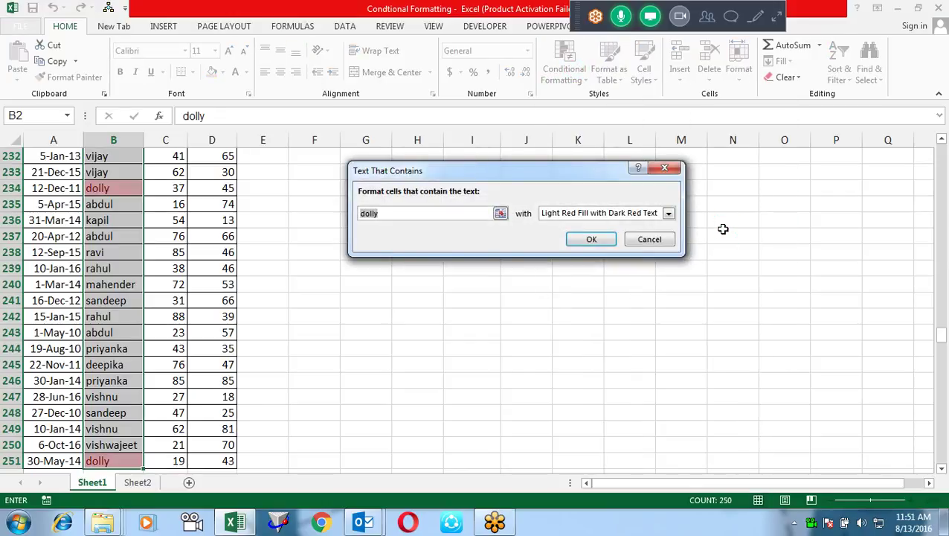
text(ee)
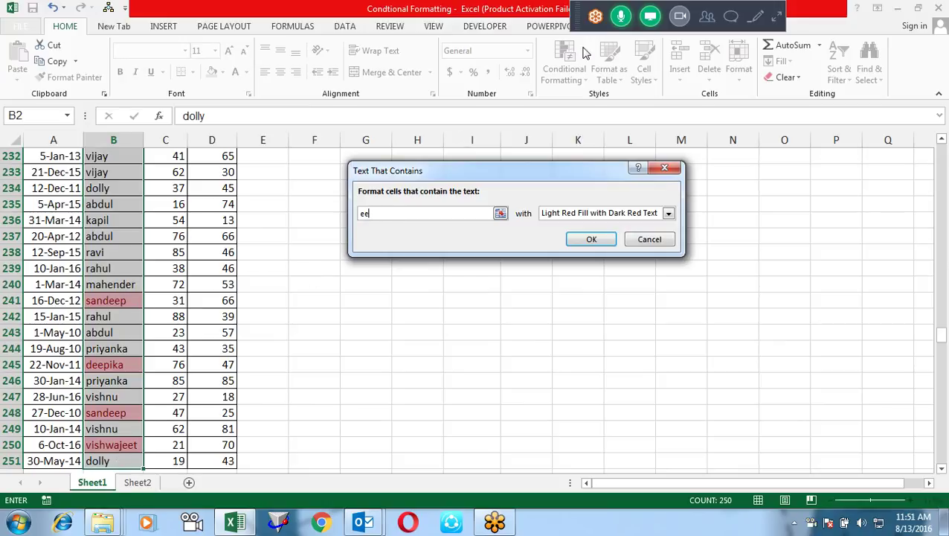
key(Escape)
Step: Select all dates in column A from A2 to A251
click(579, 70)
mouse_move(662, 110)
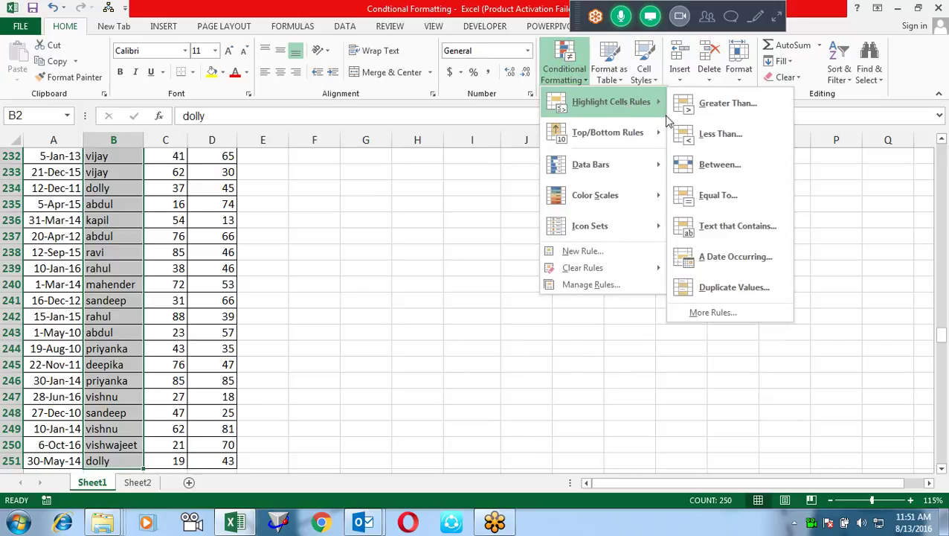
click(151, 179)
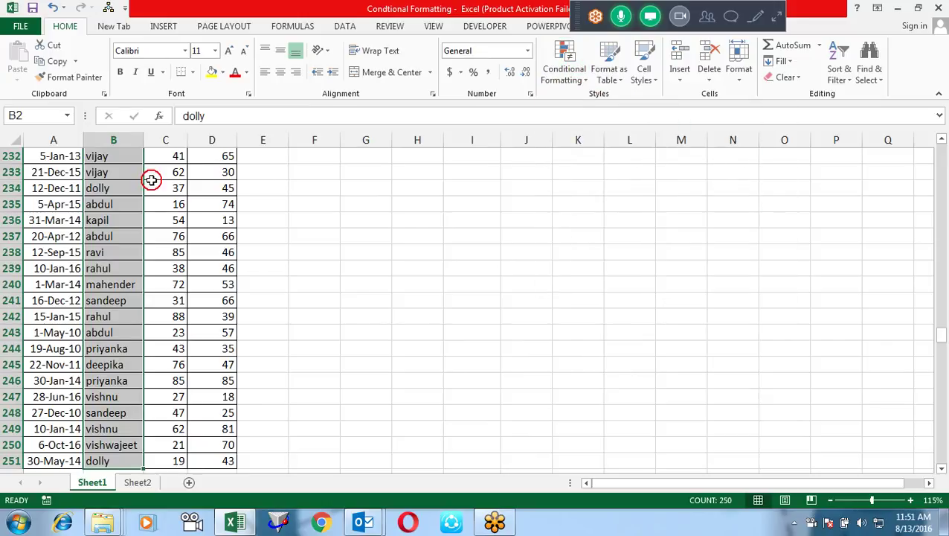
key(ctrl+Home)
key(Up)
key(Down)
key(ctrl+shift+Down)
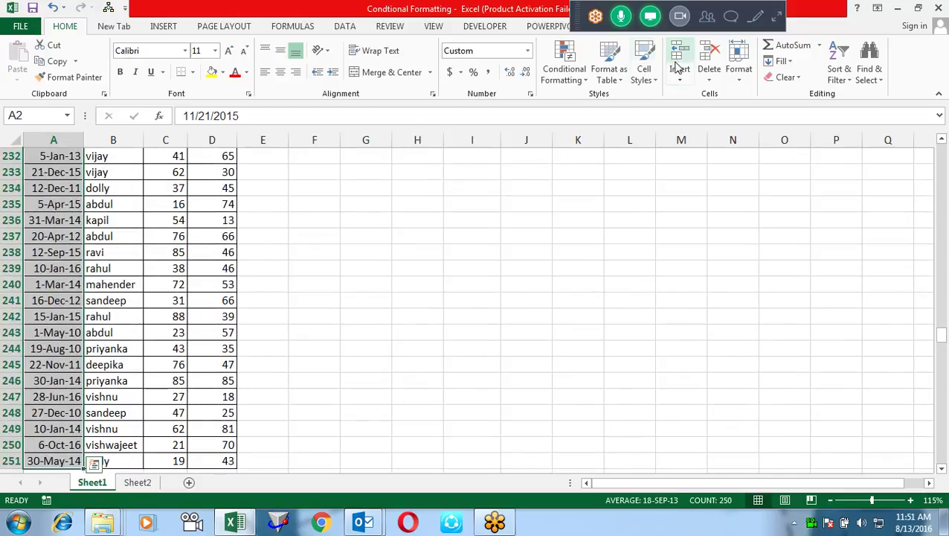
click(564, 69)
mouse_move(646, 110)
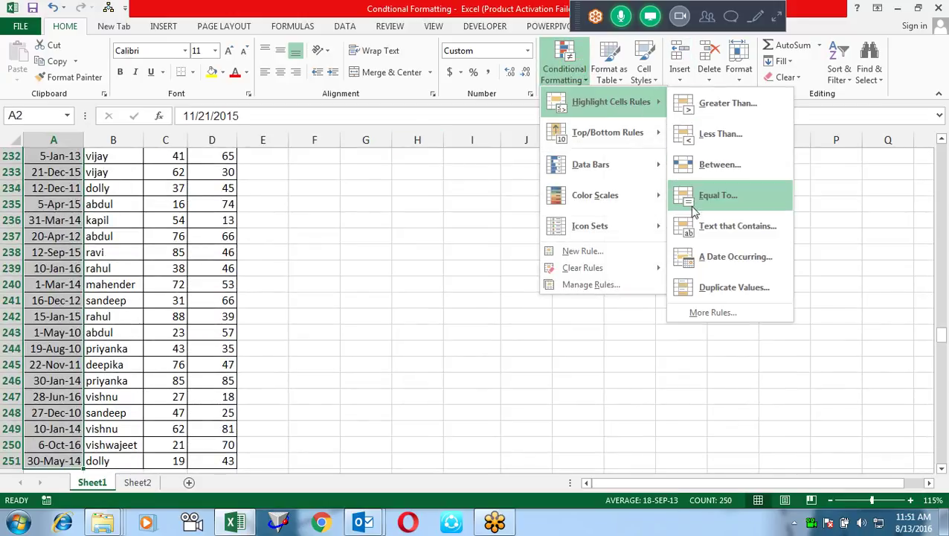
click(689, 257)
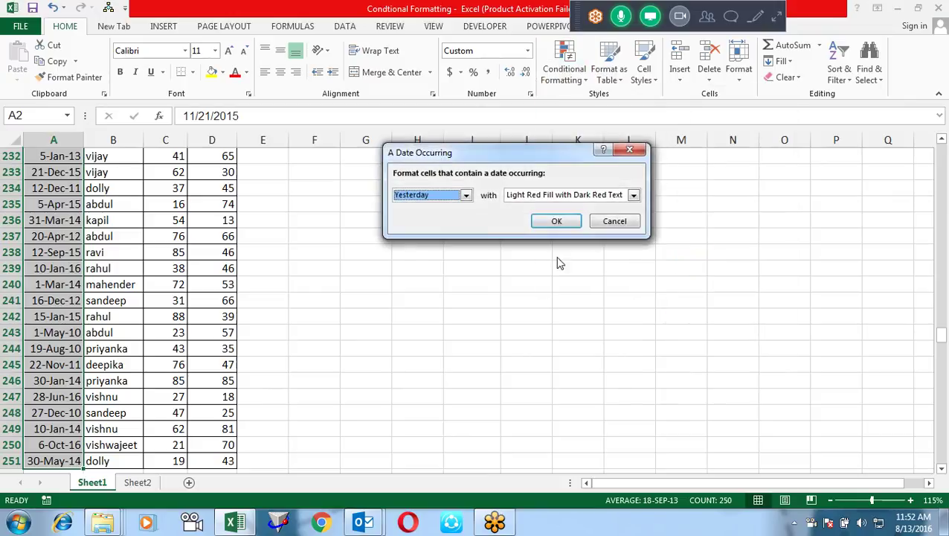
click(462, 197)
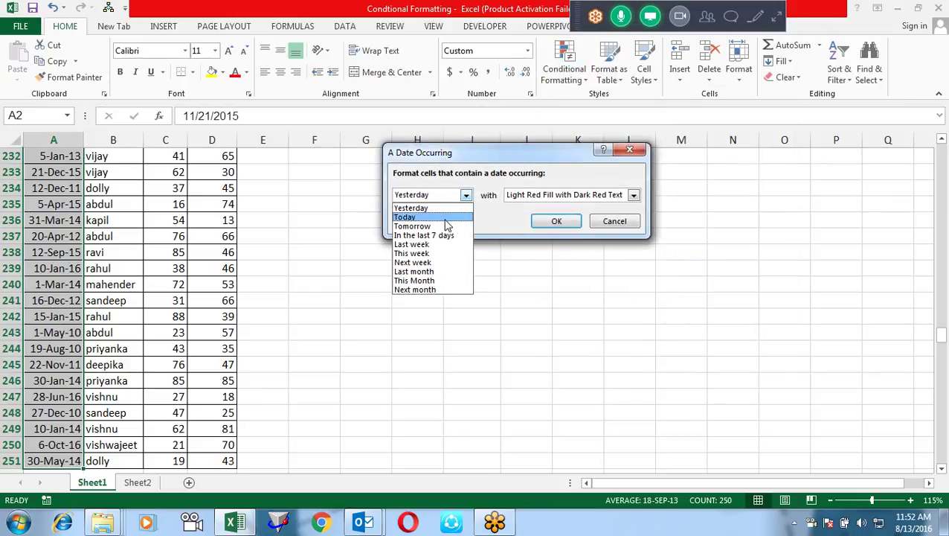
click(448, 226)
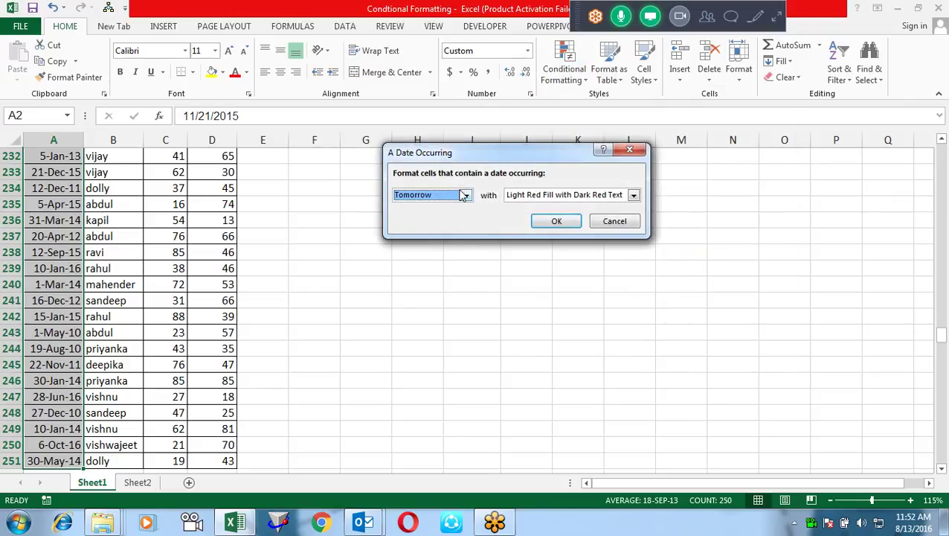
click(465, 195)
click(443, 244)
click(466, 195)
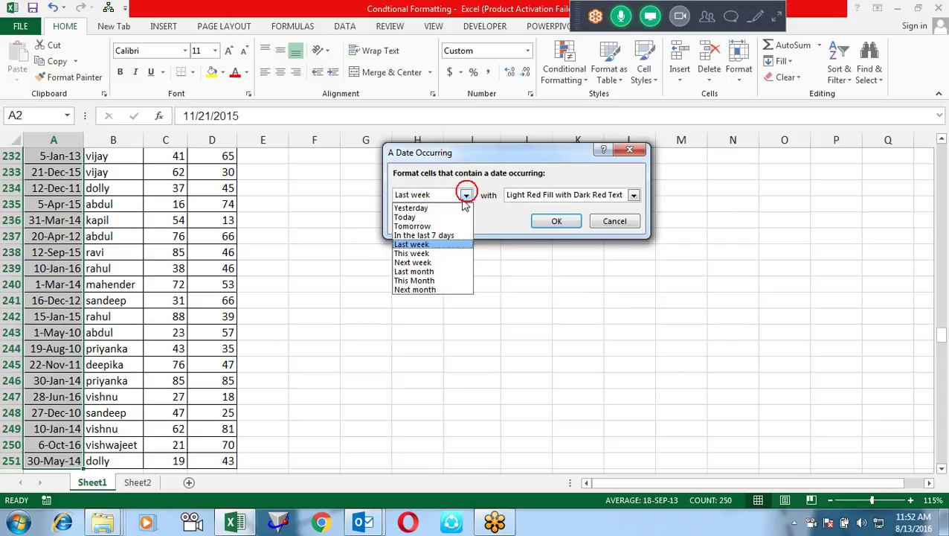
click(439, 272)
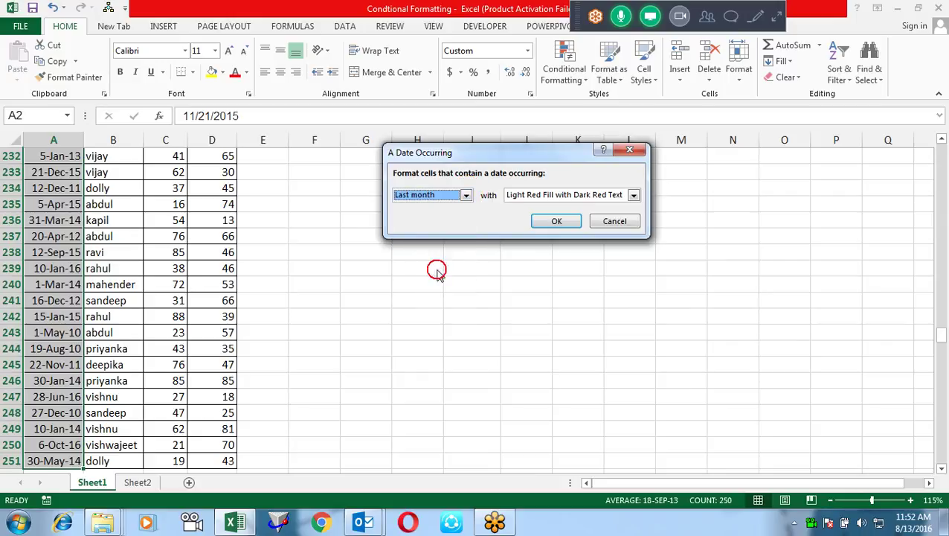
click(466, 195)
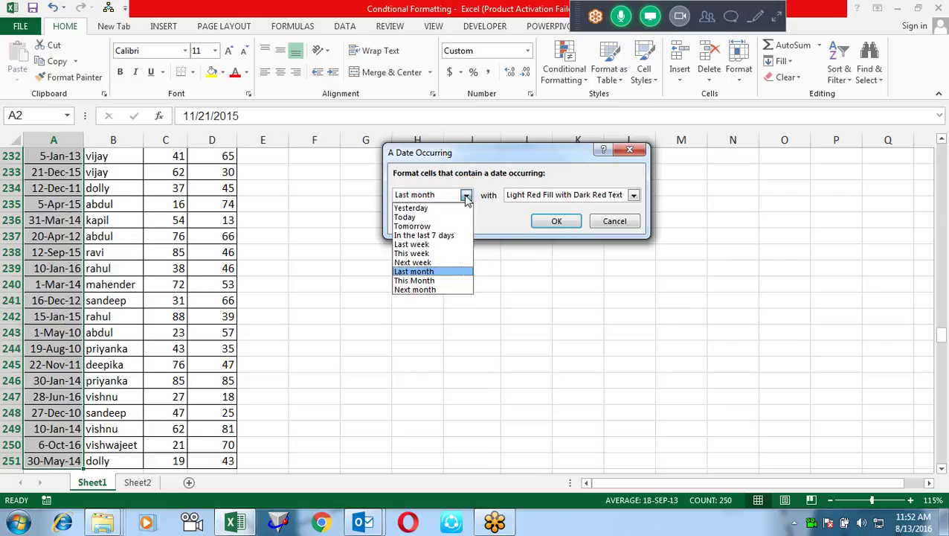
click(443, 289)
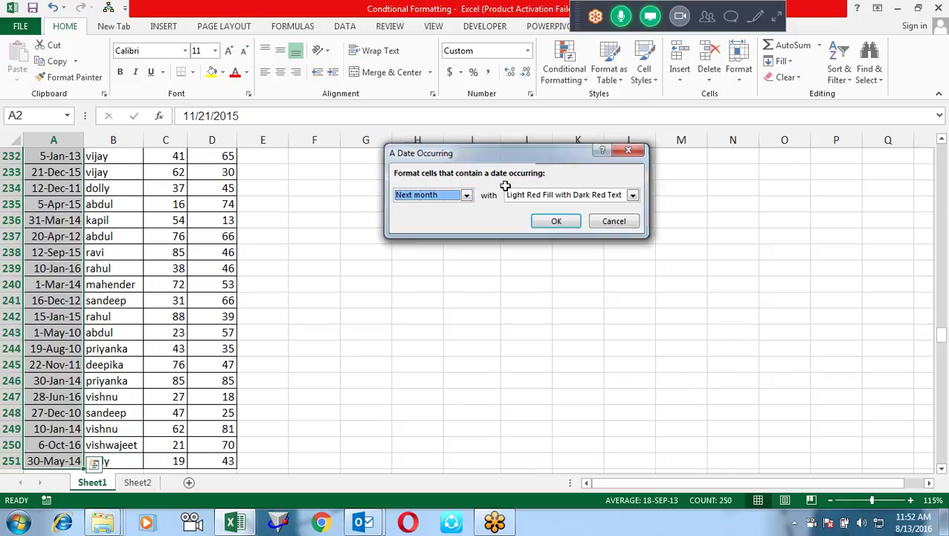
key(Return)
click(574, 81)
mouse_move(647, 112)
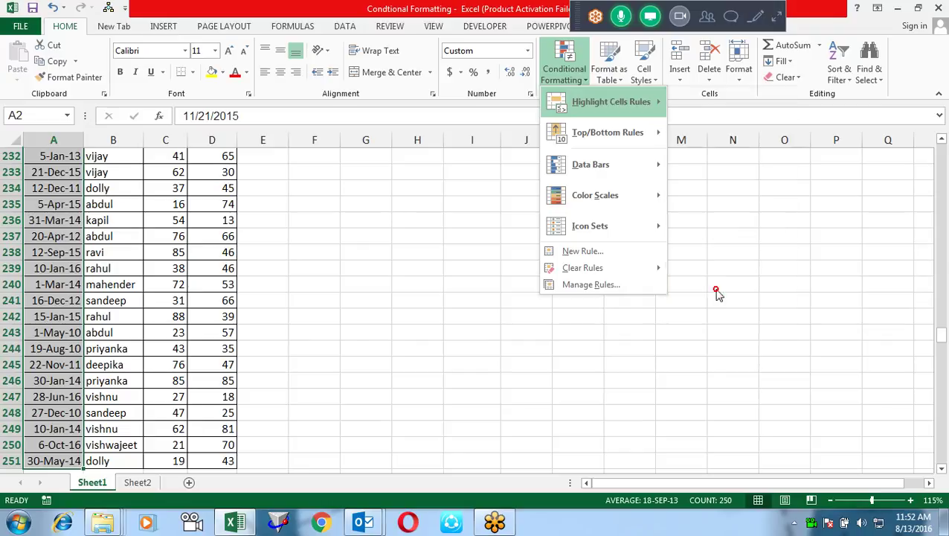
key(h)
key(d)
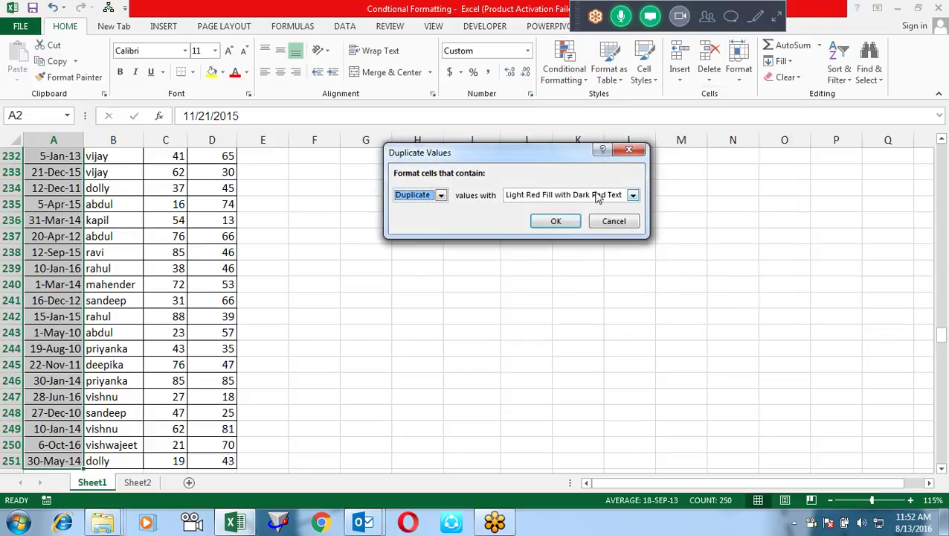
click(441, 195)
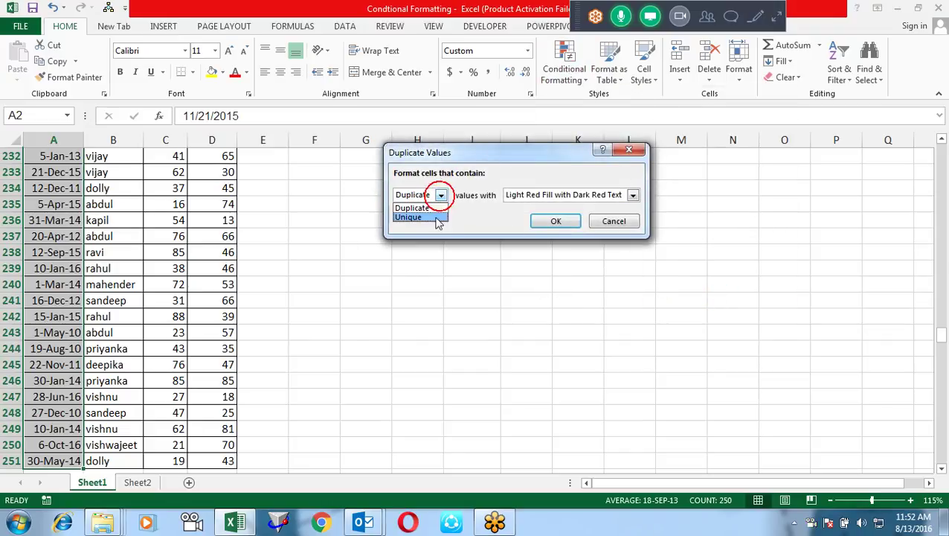
click(422, 223)
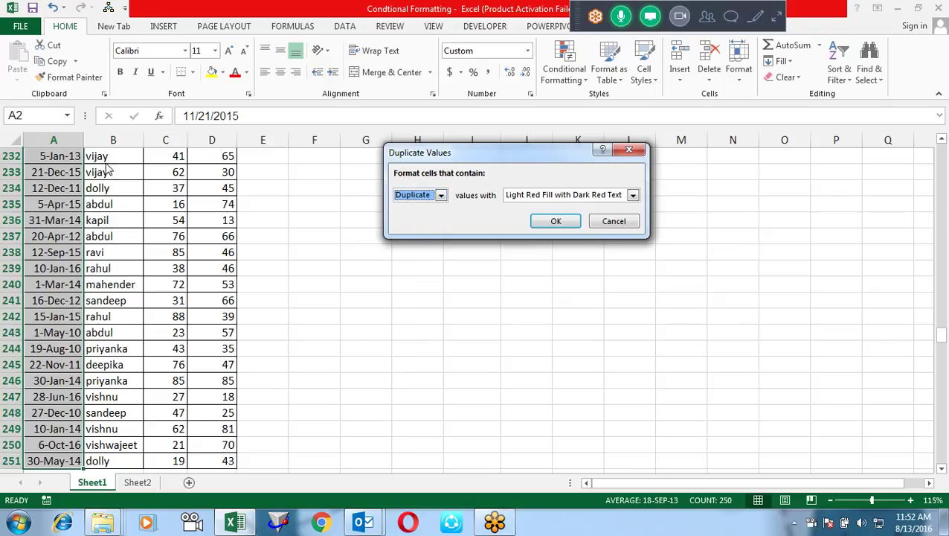
key(Return)
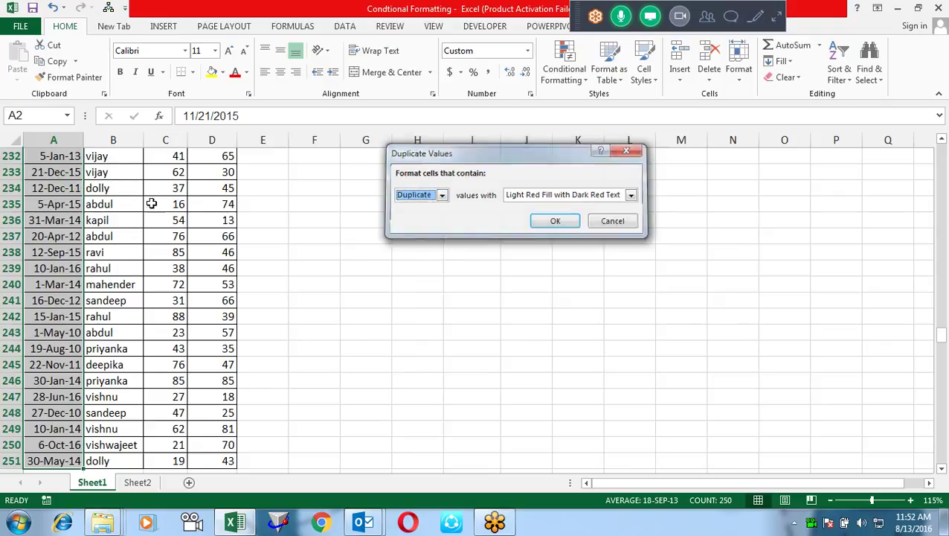
click(119, 197)
Step: Select the names B2:B15 starting from the top of the table
key(Up)
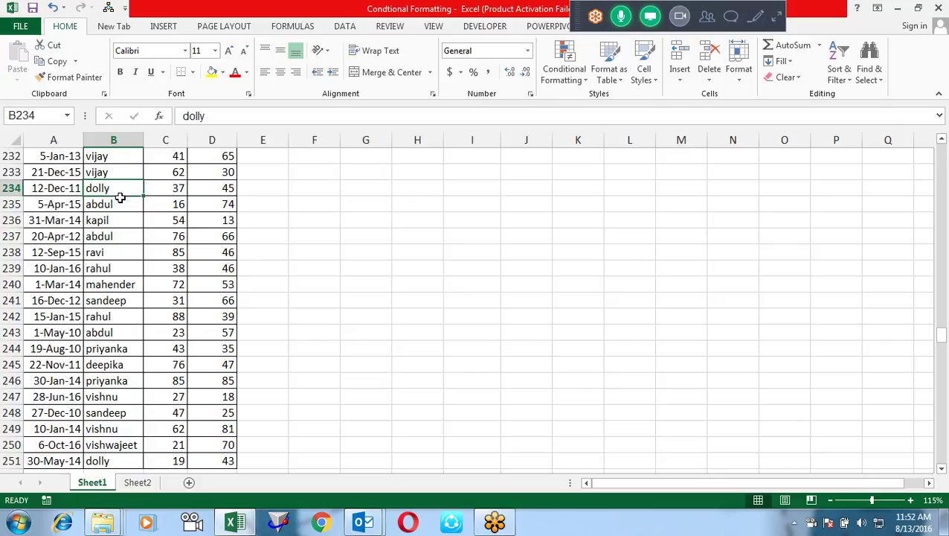
key(ctrl+Up)
key(Right)
key(Left)
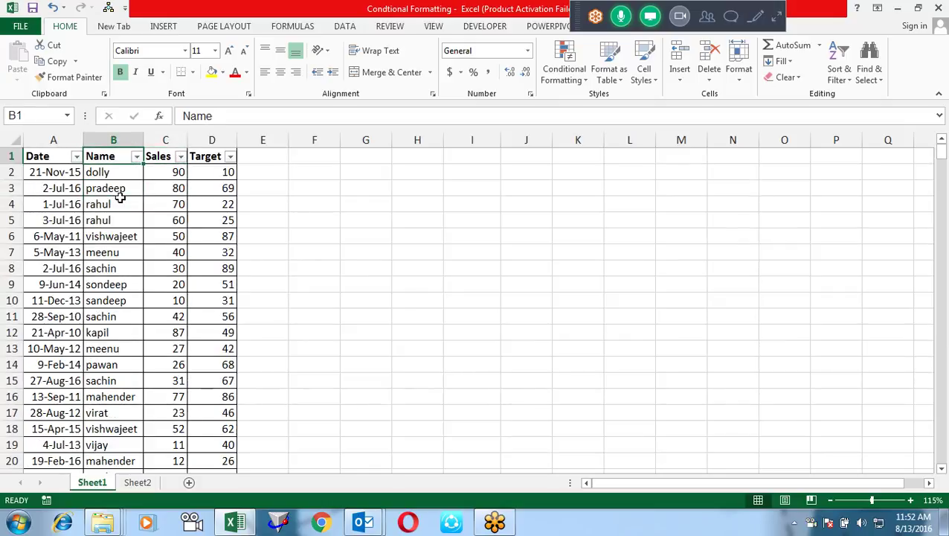
key(Down)
key(shift+Down)
key(shift+Down)
key(shift+Down)
key(shift+Down)
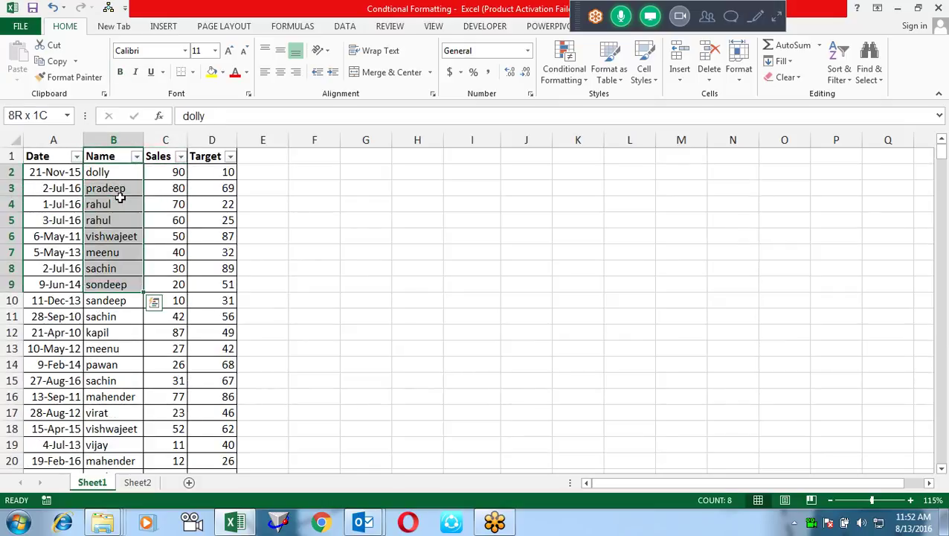
key(shift+Down)
key(shift+Down)
key(shift+Down)
key(shift+Down)
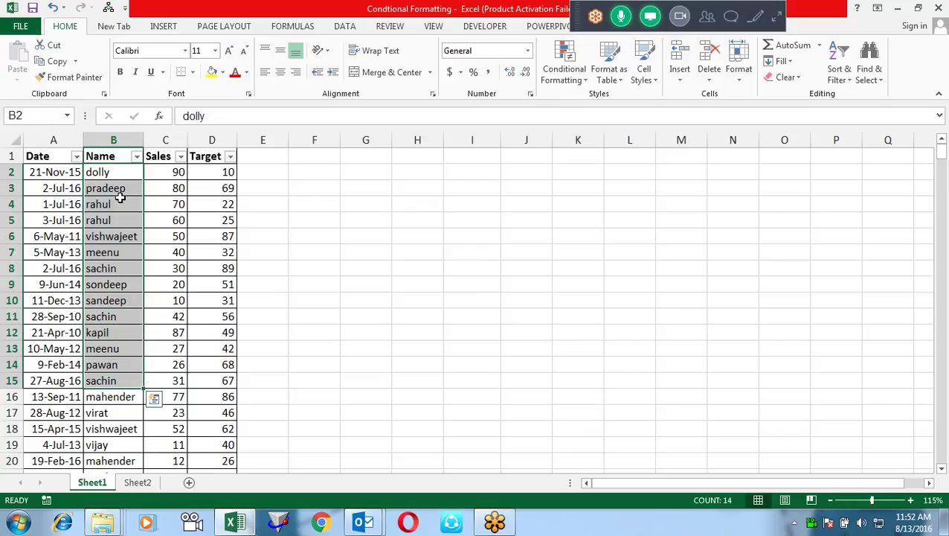
Step: Preview a Duplicate Values rule, switch it to Unique, then cancel
click(579, 76)
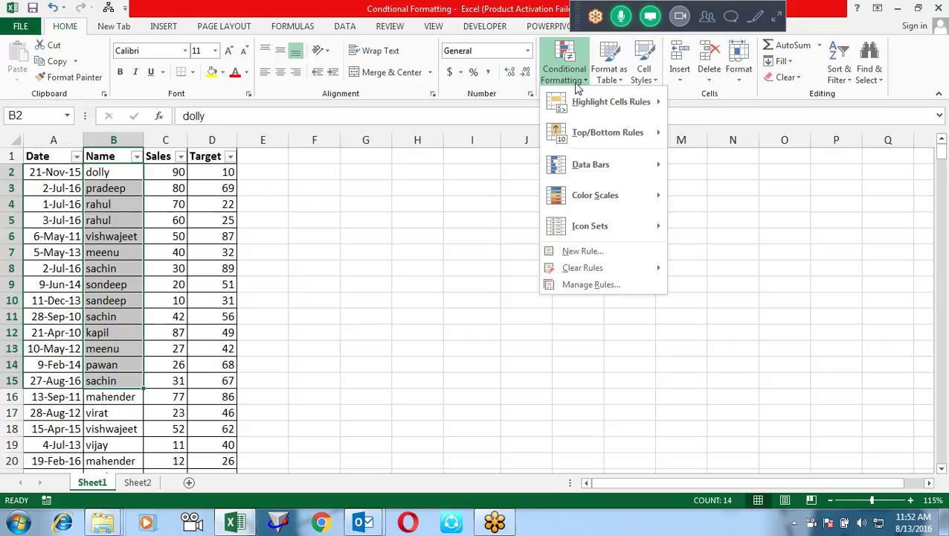
mouse_move(656, 107)
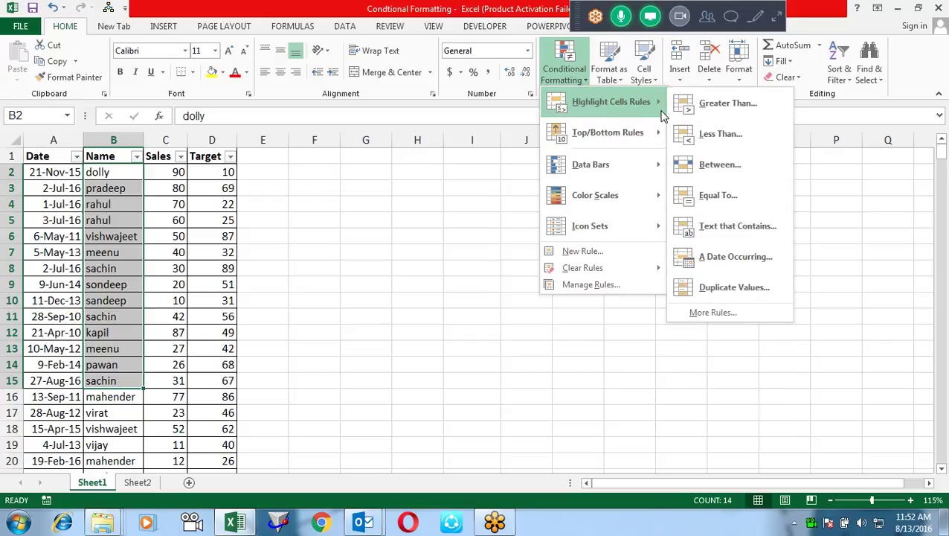
click(739, 288)
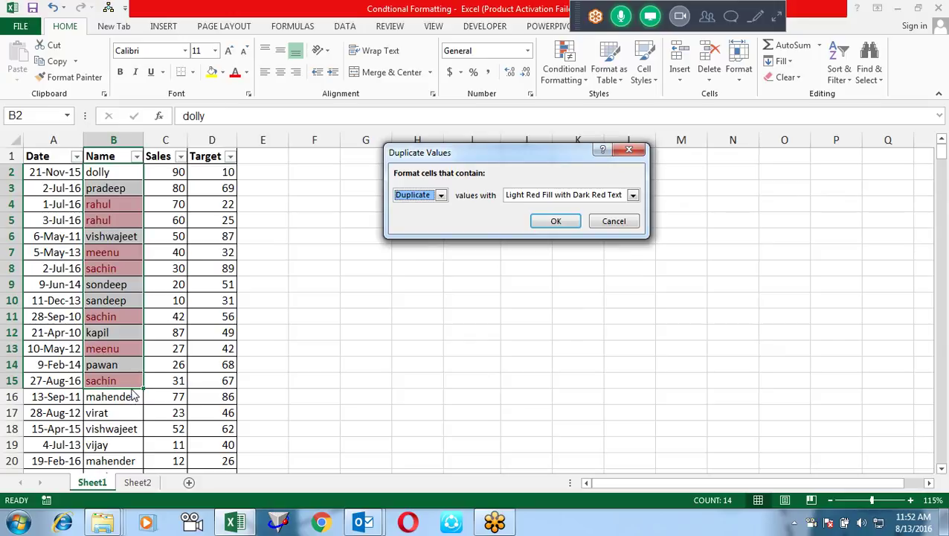
click(408, 197)
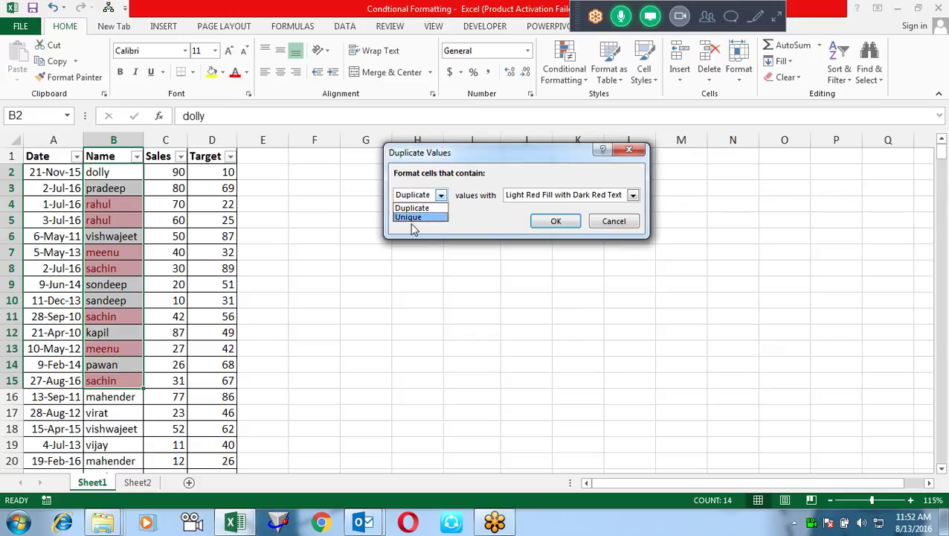
click(411, 218)
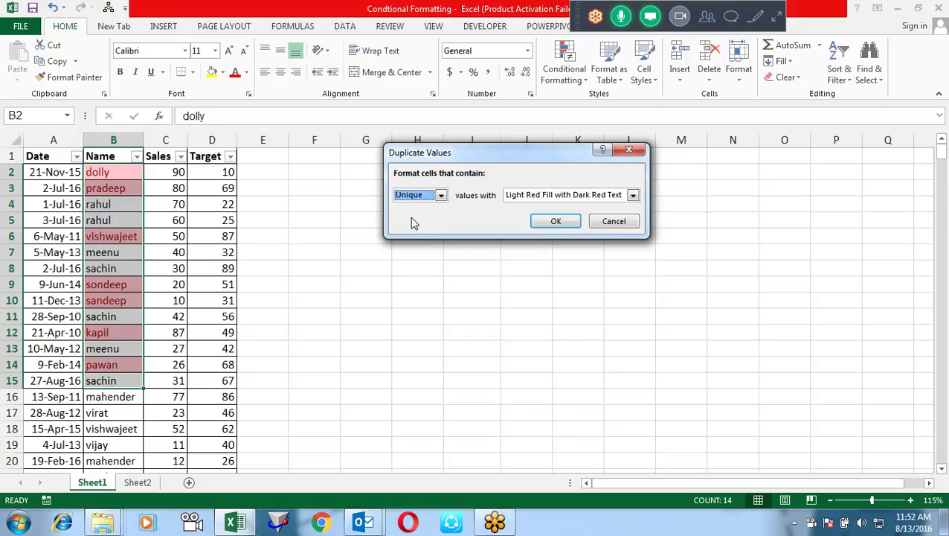
key(Escape)
Step: Select the Sales values from C2 down to row 251
click(576, 78)
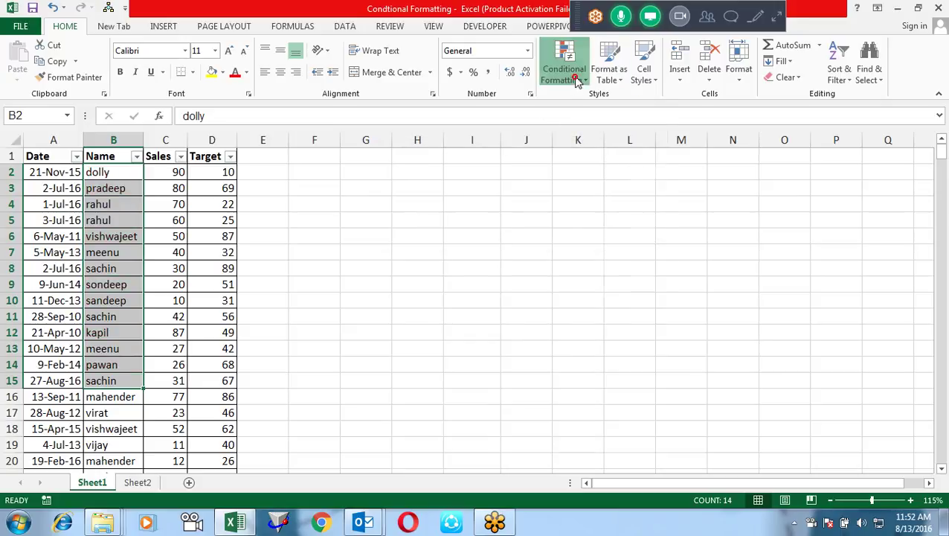
mouse_move(624, 107)
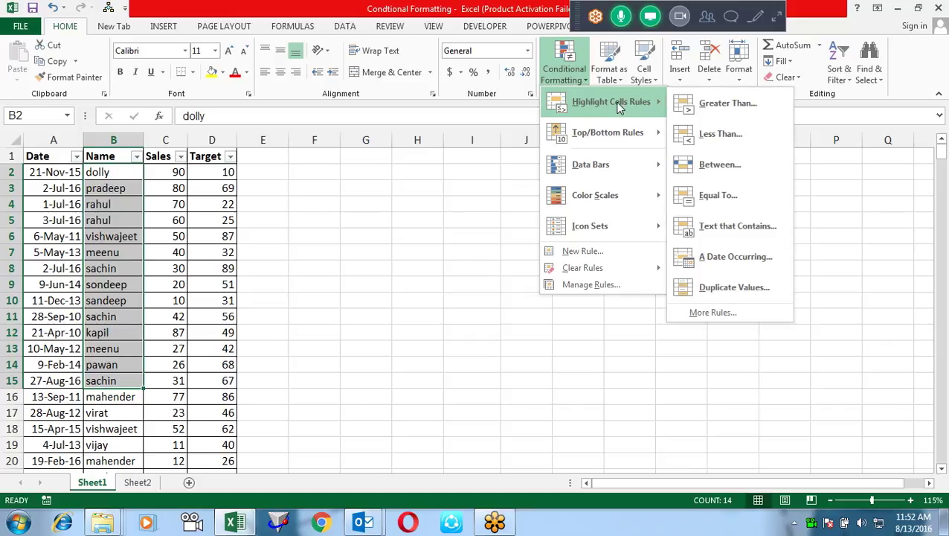
mouse_move(599, 141)
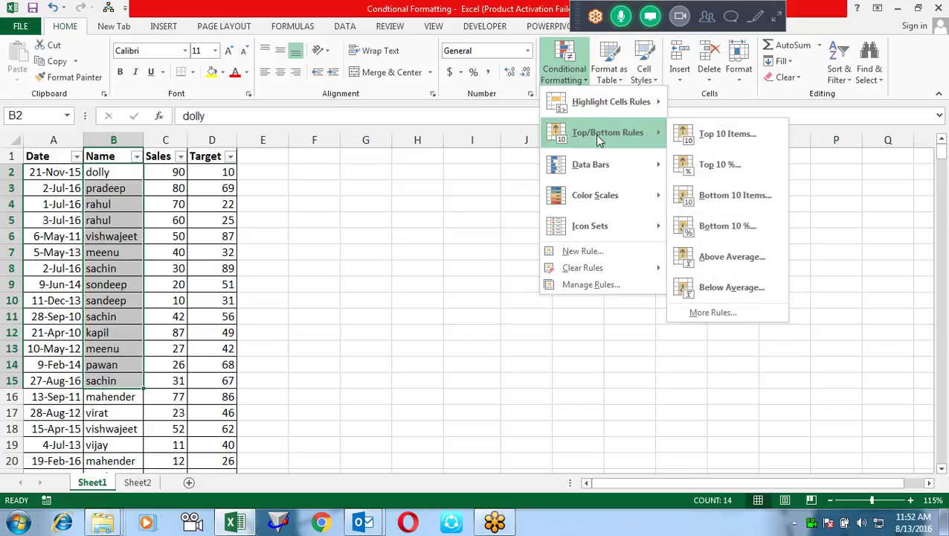
click(310, 153)
click(165, 175)
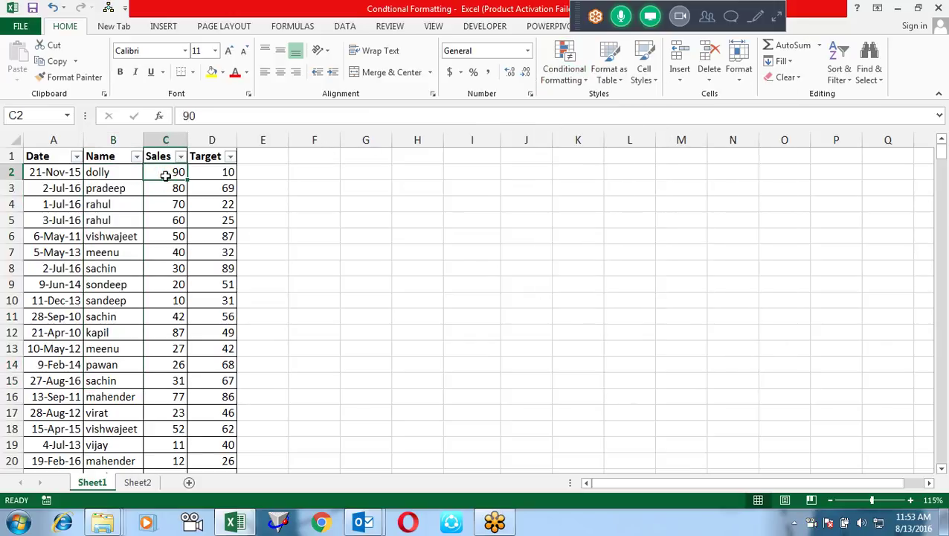
key(ctrl+shift+Down)
Step: Apply a Top 10 Items rule with Light Red Fill and Dark Red Text
click(569, 68)
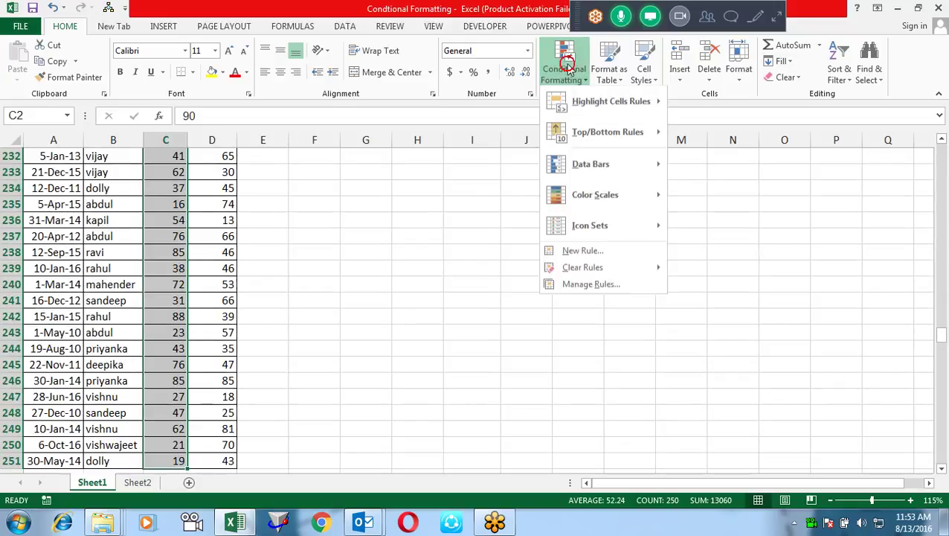
mouse_move(606, 134)
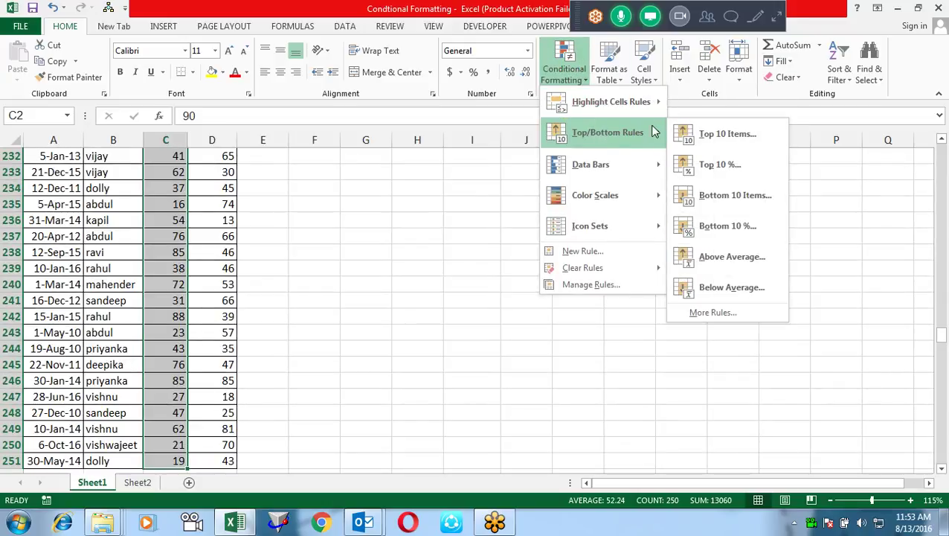
click(691, 134)
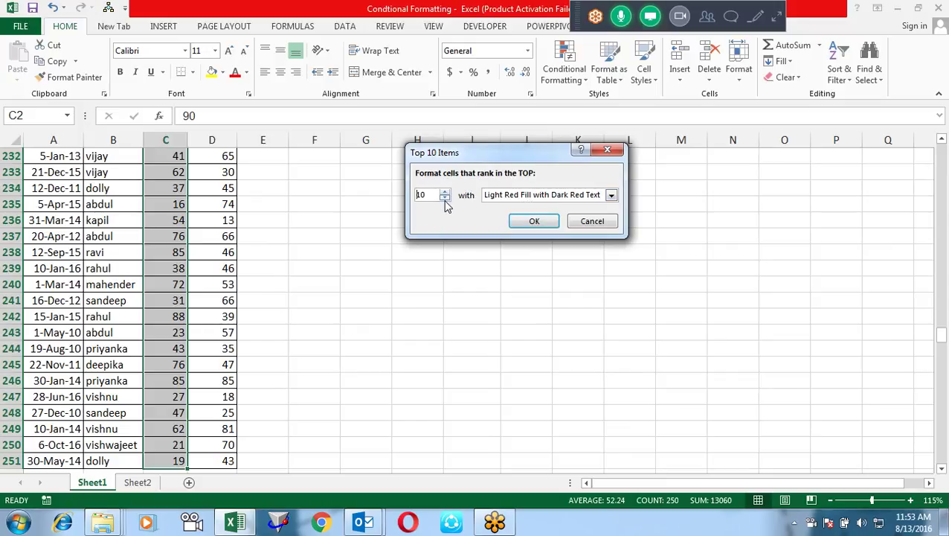
click(563, 195)
click(560, 204)
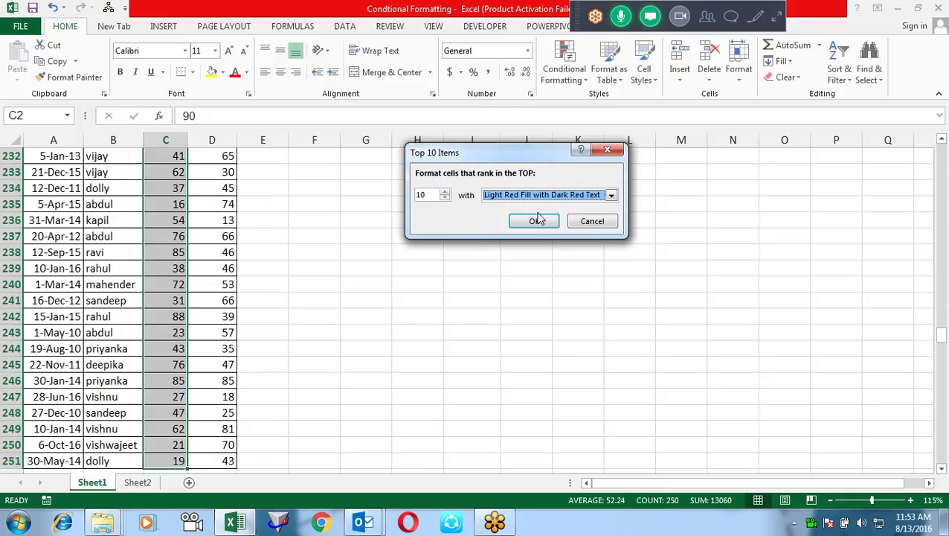
click(534, 223)
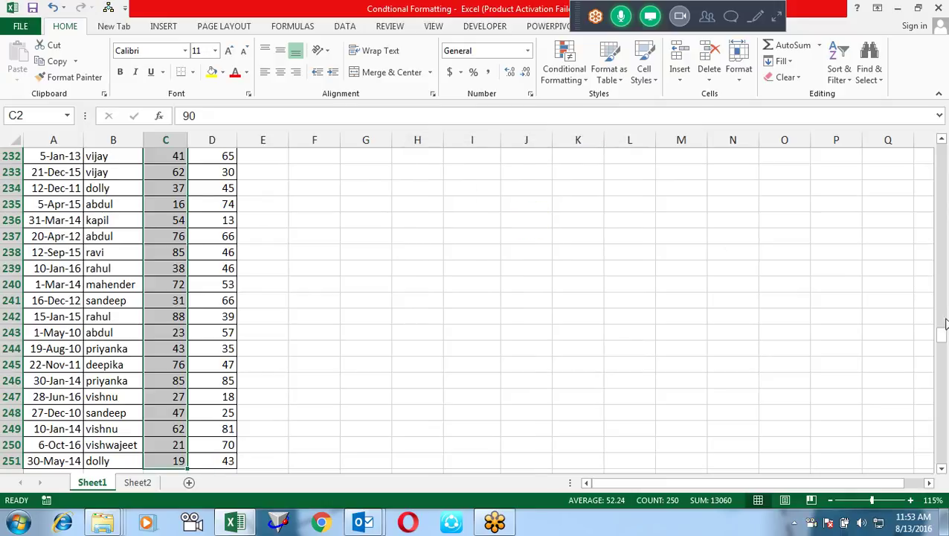
drag(943, 333, 943, 131)
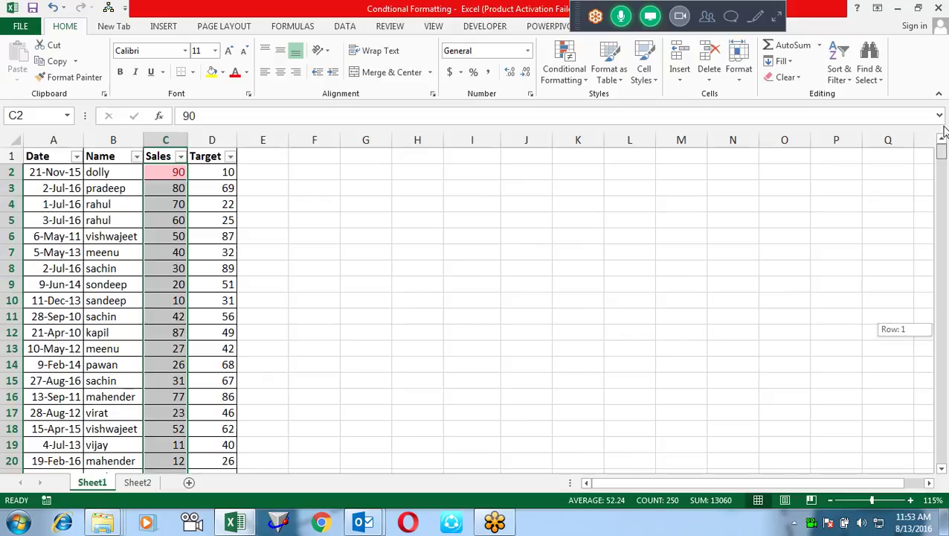
click(180, 156)
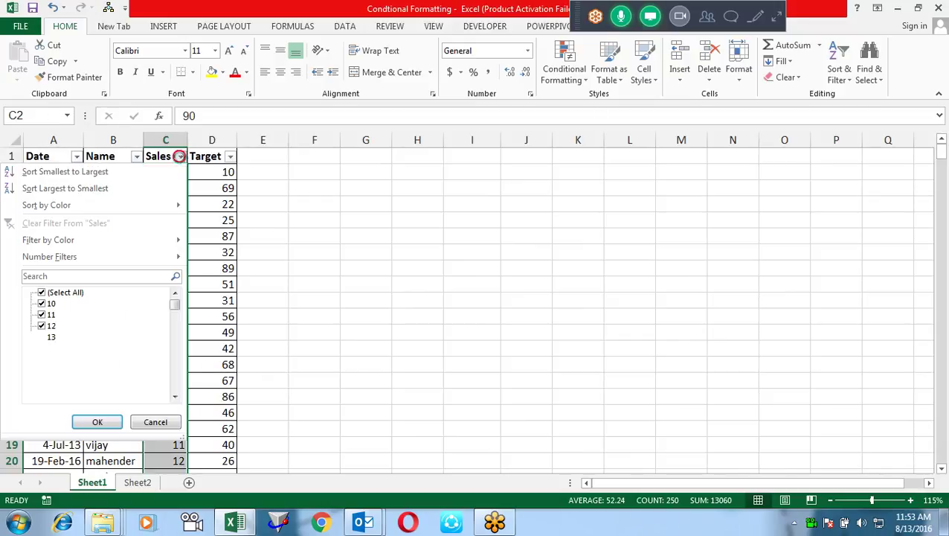
mouse_move(165, 246)
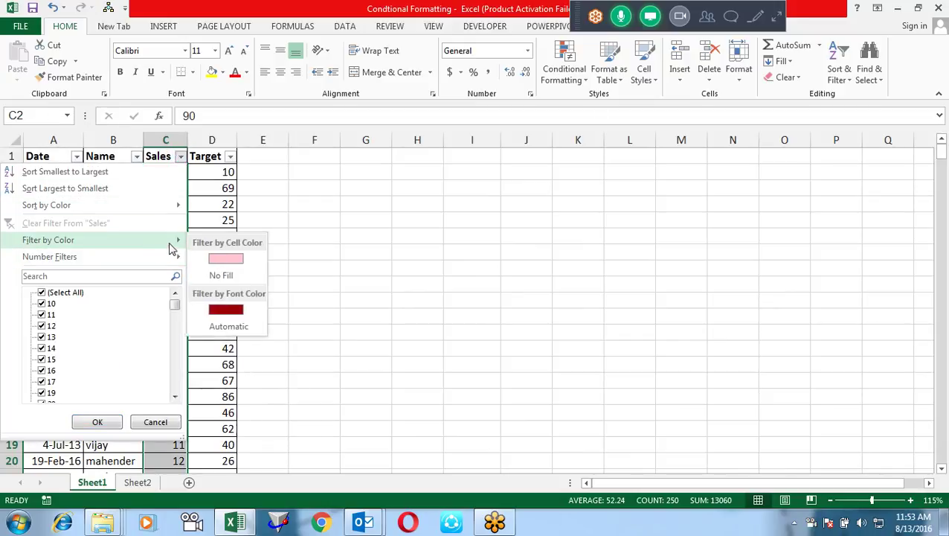
click(225, 257)
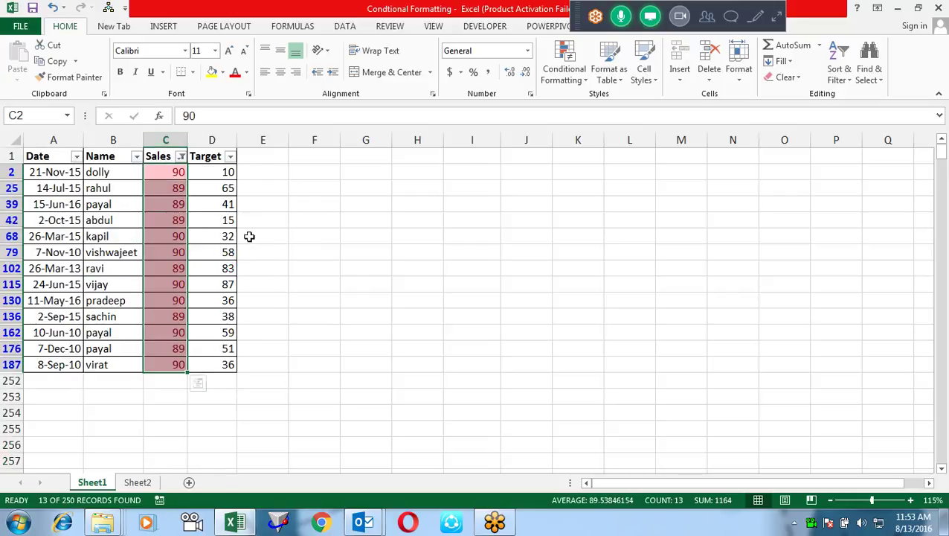
key(alt+a)
key(c)
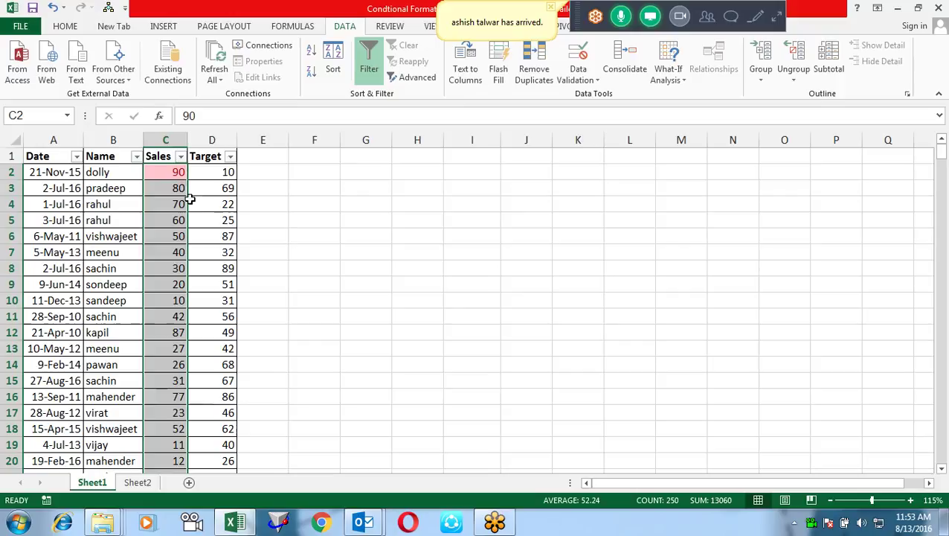
click(163, 186)
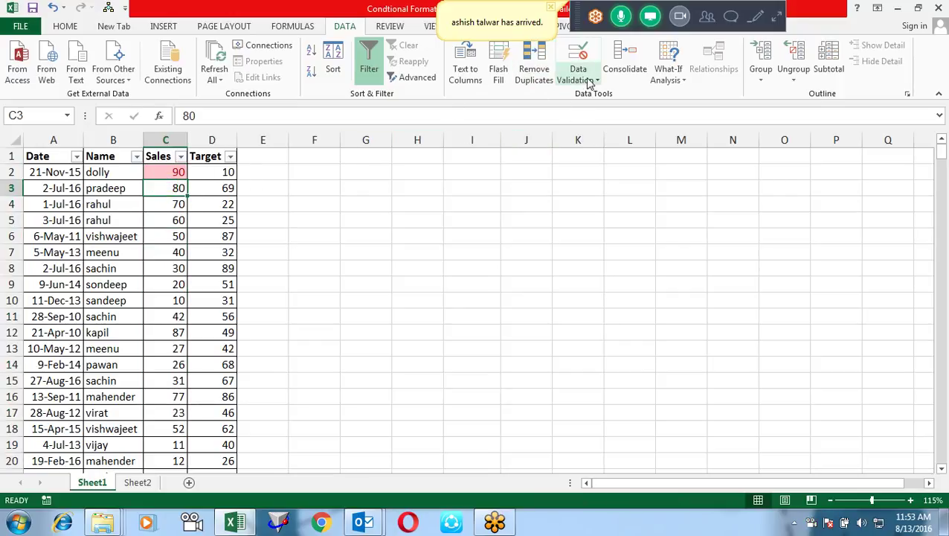
click(173, 171)
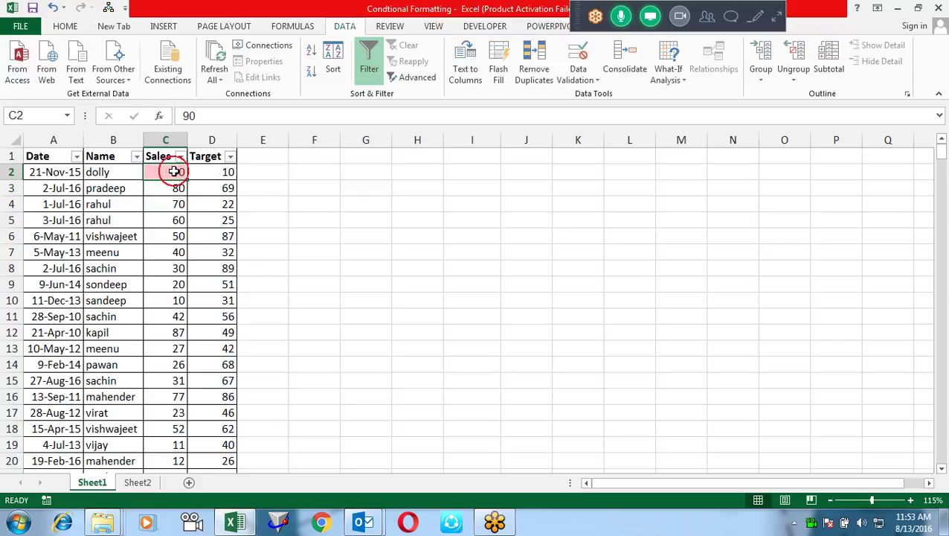
key(ctrl+shift+Down)
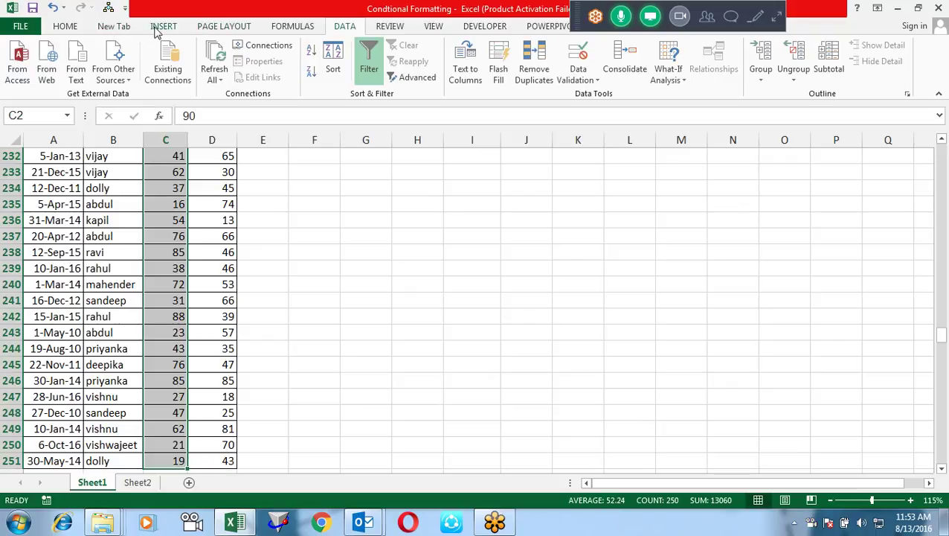
Step: Delete the Top 10 Sales rule in the rules manager and apply the change
click(58, 28)
click(550, 49)
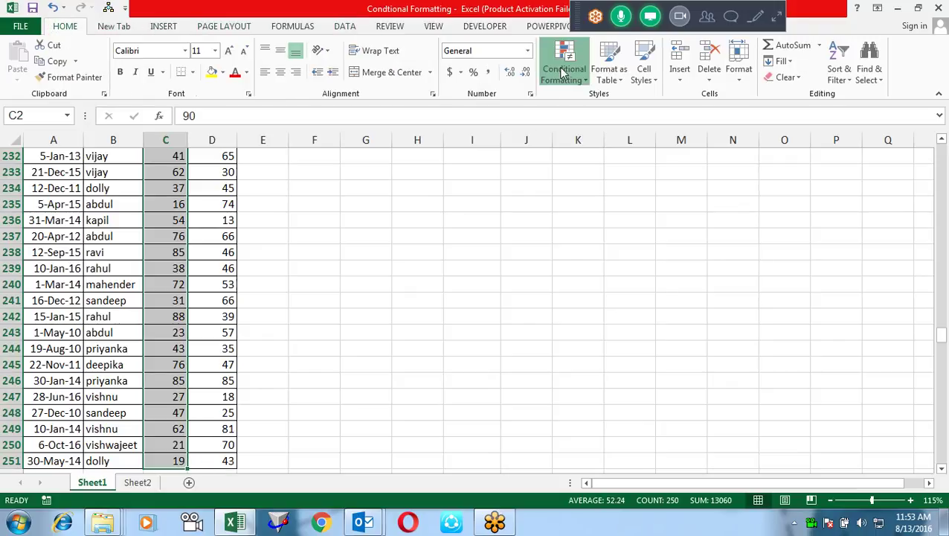
mouse_move(621, 171)
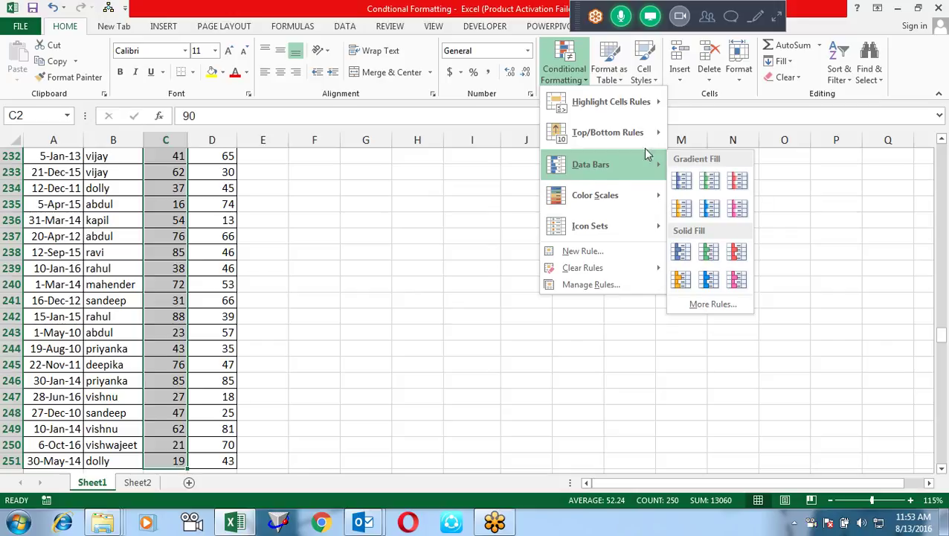
mouse_move(640, 140)
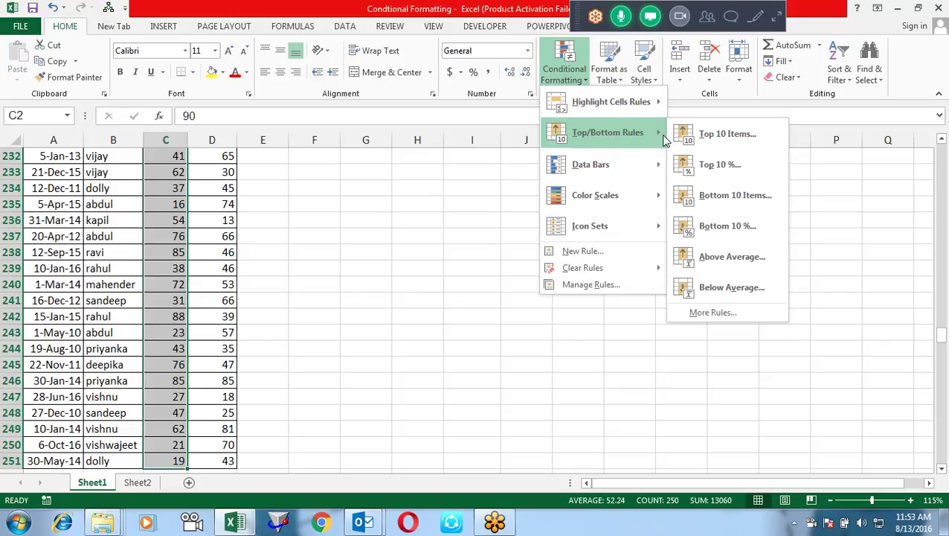
mouse_move(641, 196)
click(640, 285)
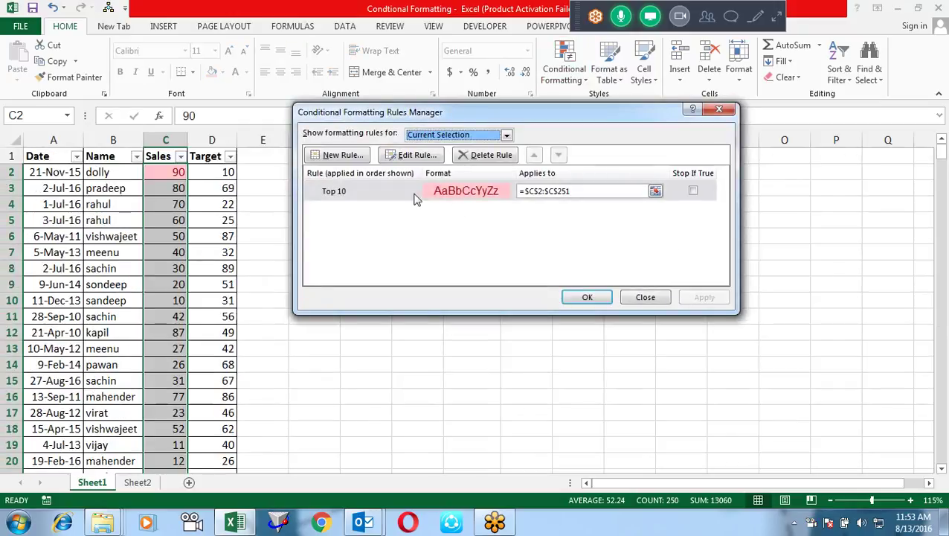
click(488, 155)
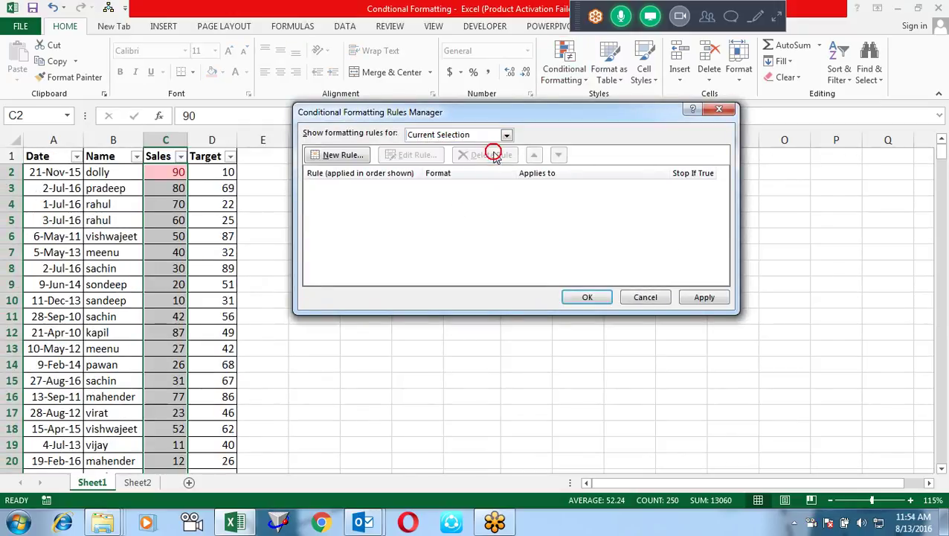
click(703, 298)
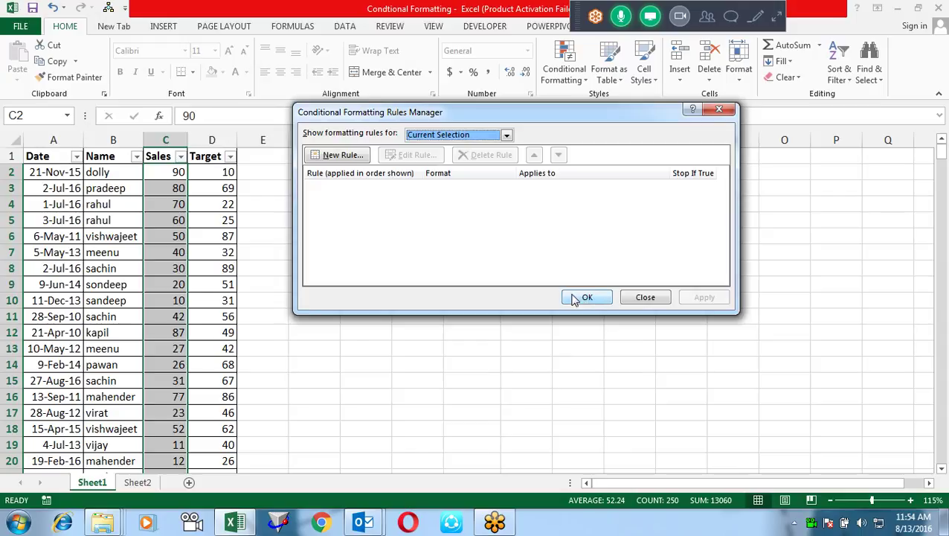
click(573, 297)
Step: Add blue gradient data bars to the Sales values and widen column C
click(580, 81)
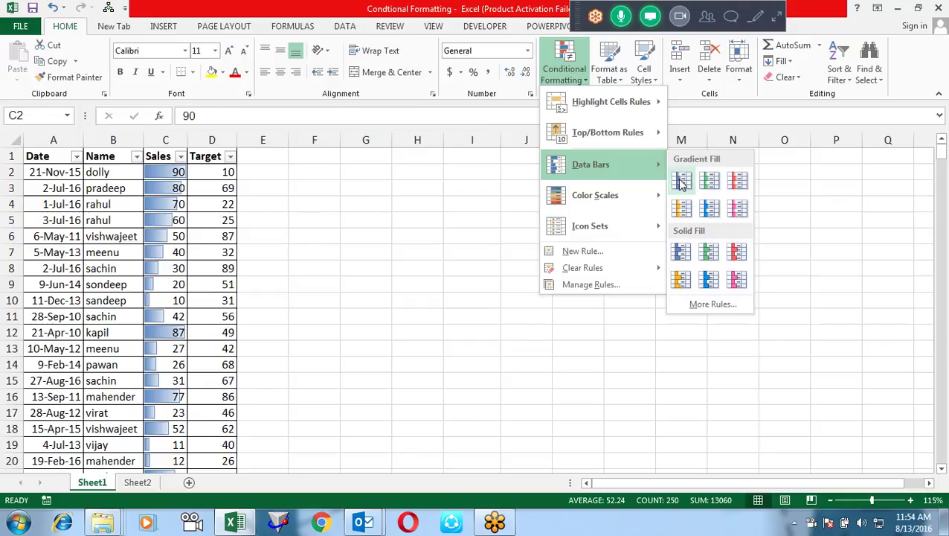
click(681, 183)
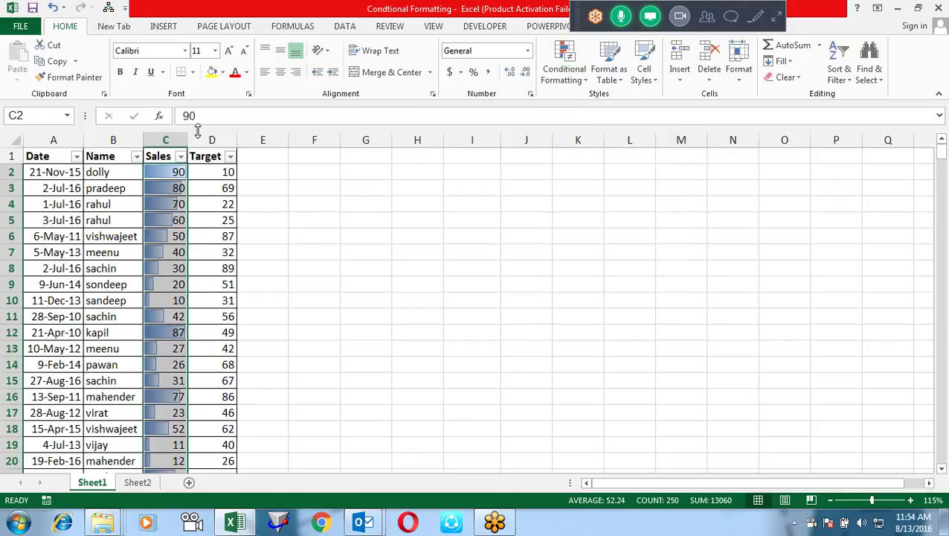
drag(189, 140, 208, 140)
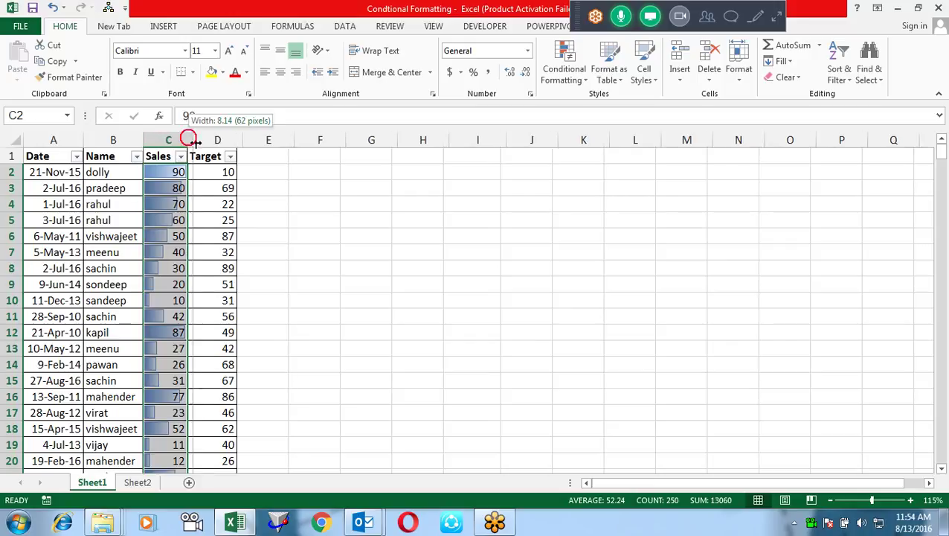
Step: Clear the data bars from the selected Sales cells and bring up Color Scales
click(571, 75)
mouse_move(631, 269)
click(716, 269)
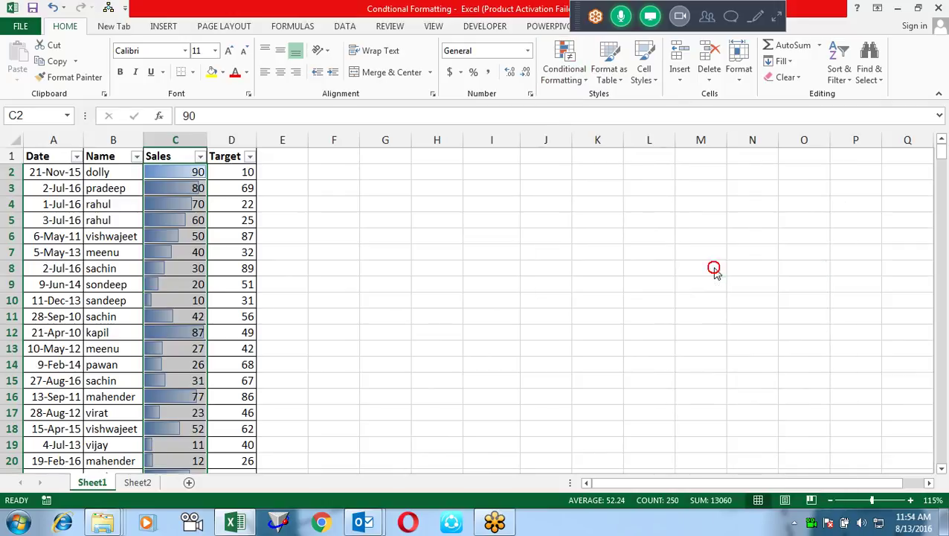
click(578, 83)
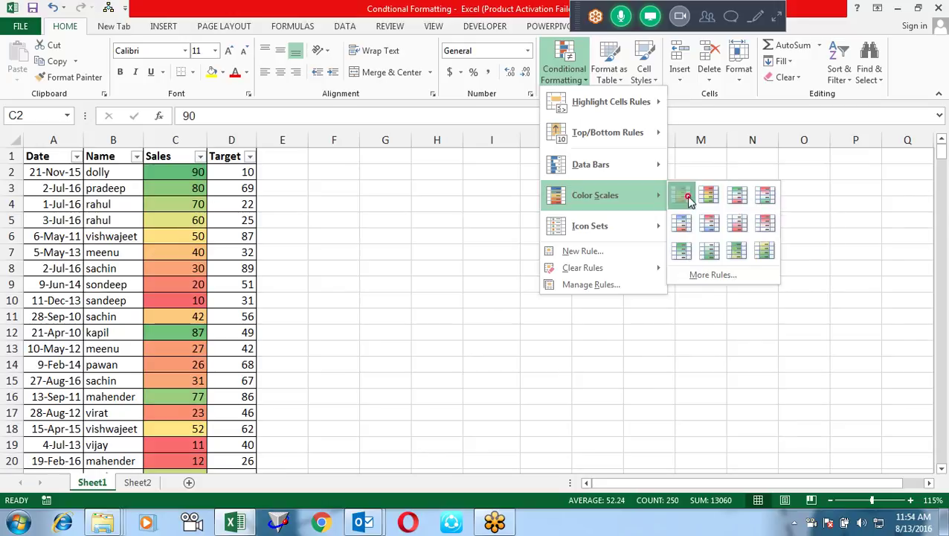
Step: Apply the green-yellow-red colour scale to Sales, then select Sales values down to row 251
click(688, 196)
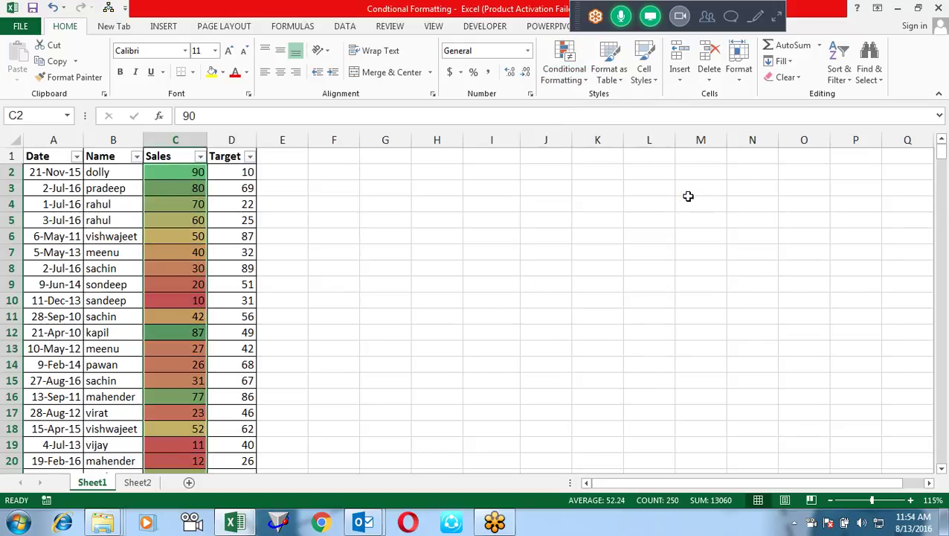
click(192, 172)
key(Down)
key(Down)
key(Down)
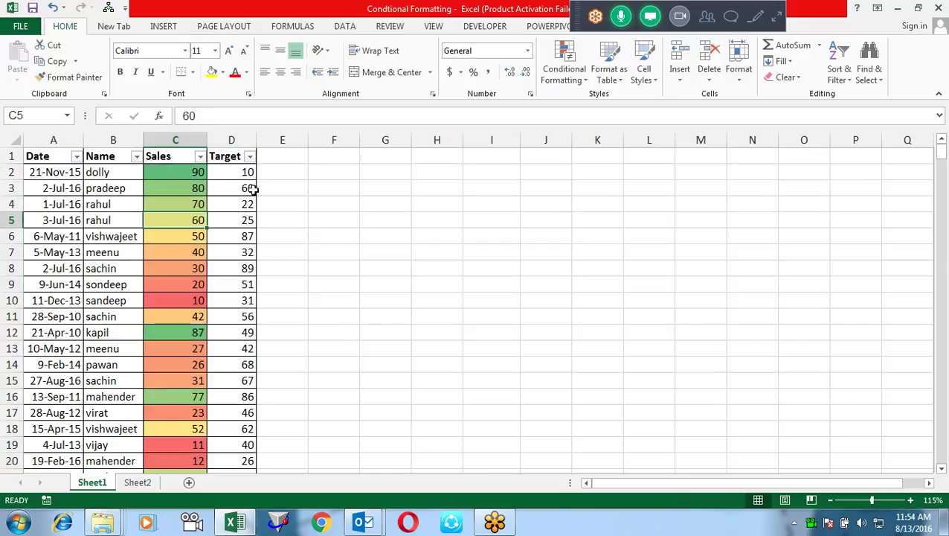
key(Down)
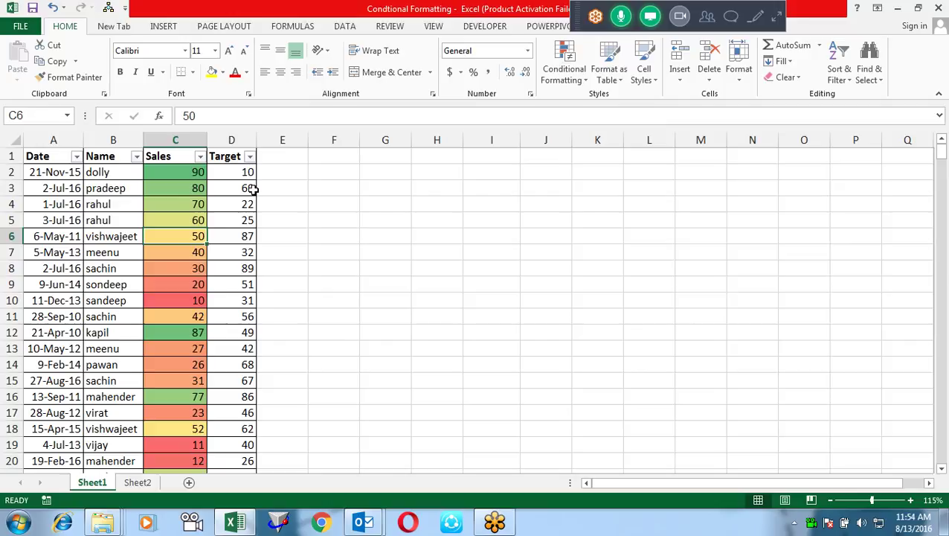
key(Down)
key(Down)
key(Down)
key(Down)
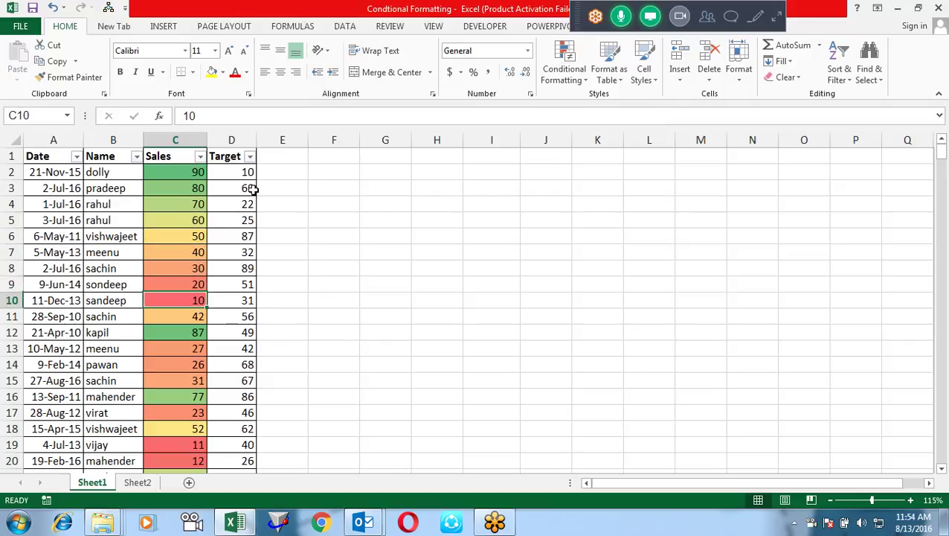
key(Up)
key(Up)
key(Up)
key(Up)
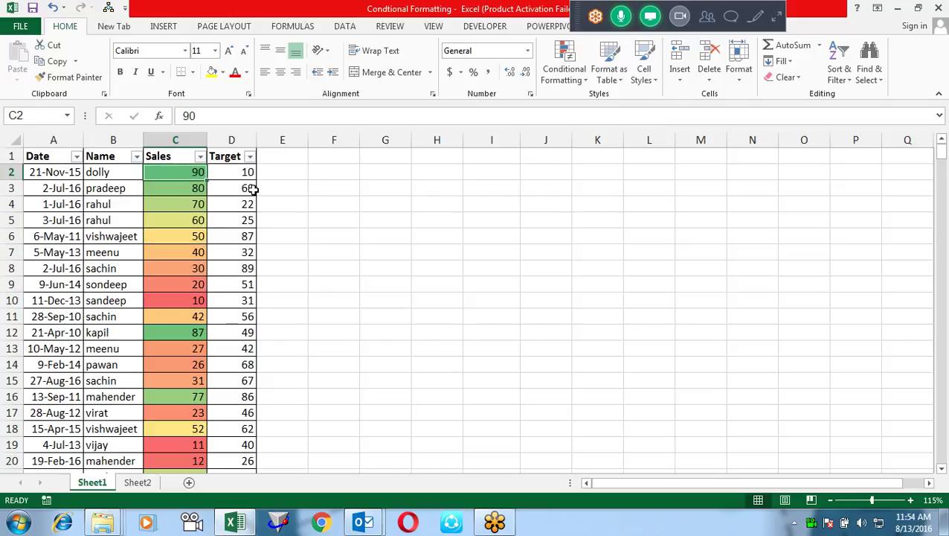
key(ctrl+shift+Down)
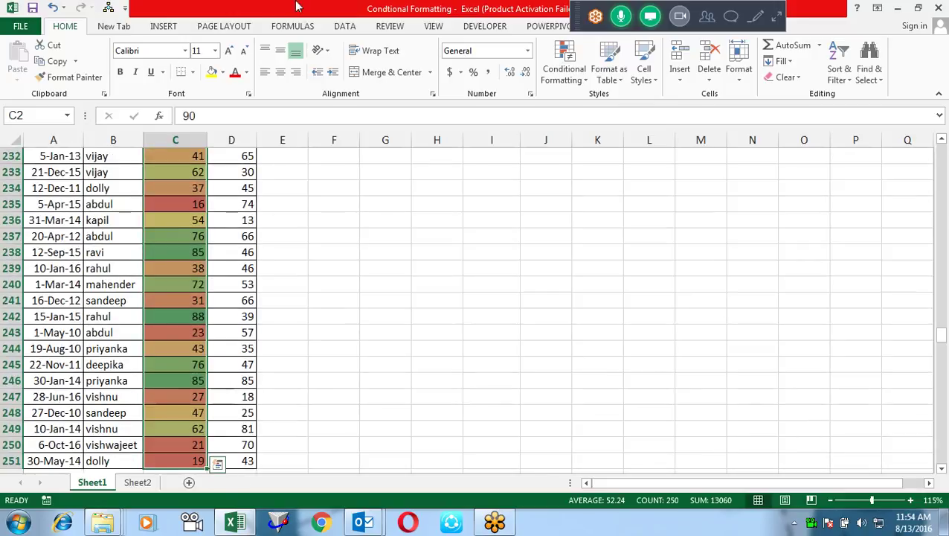
Step: Clear the conditional formatting rules from the selected Sales cells
click(563, 71)
mouse_move(613, 112)
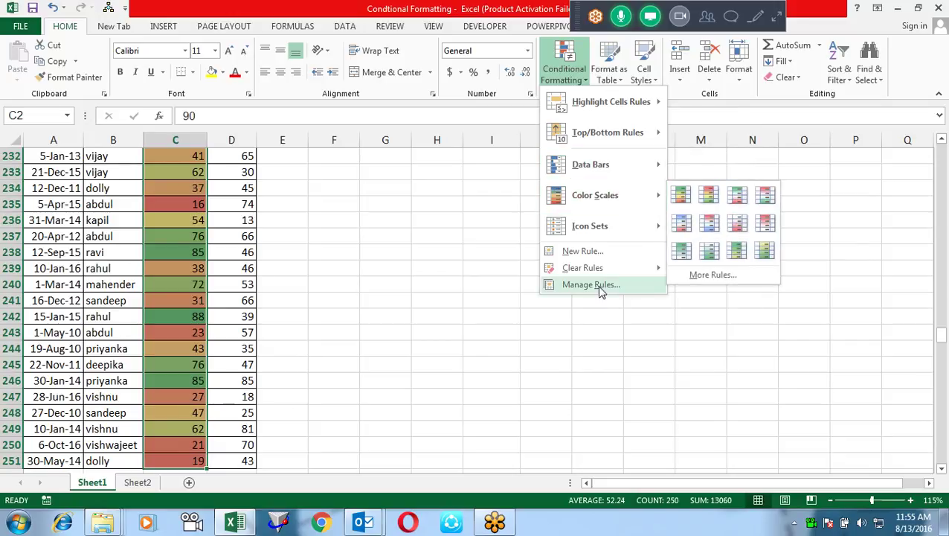
mouse_move(613, 268)
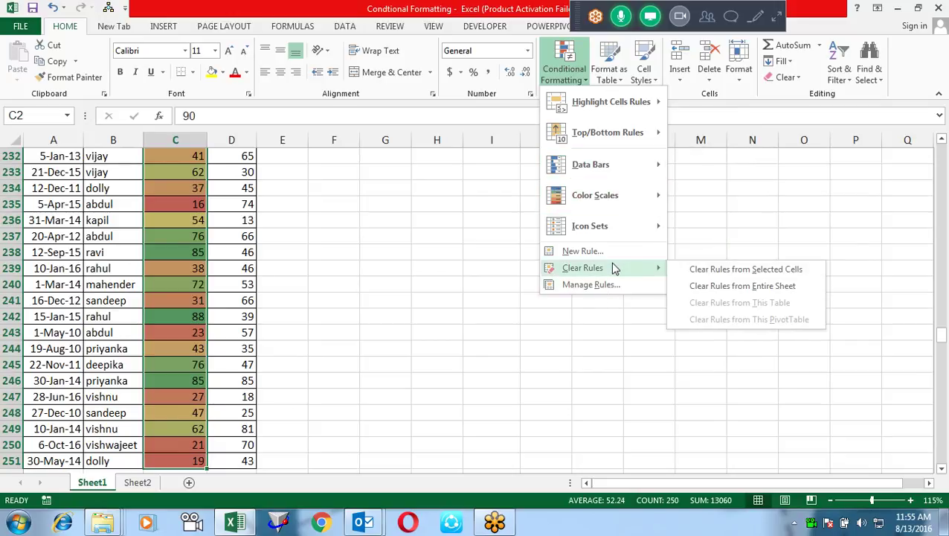
click(696, 275)
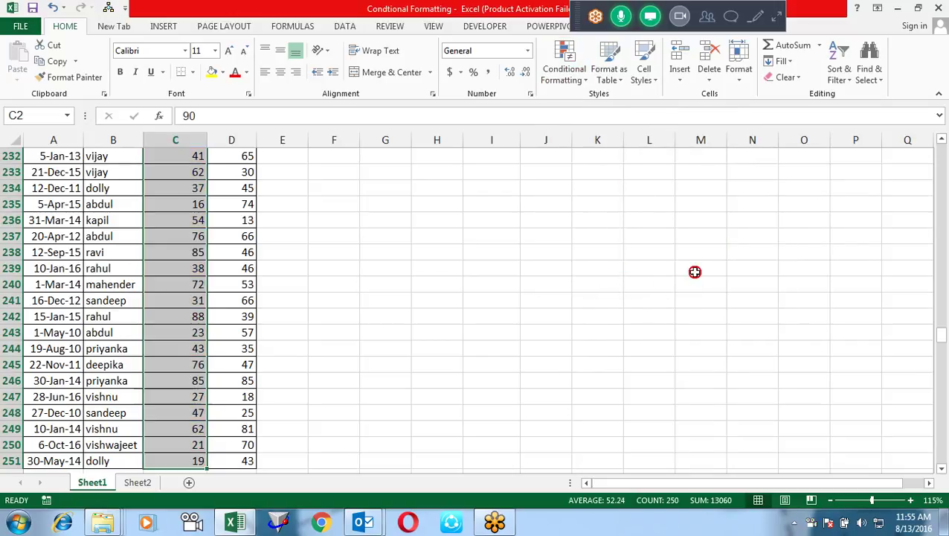
Step: Apply the 3 Symbols (Uncircled) icon set to the Sales values
click(564, 69)
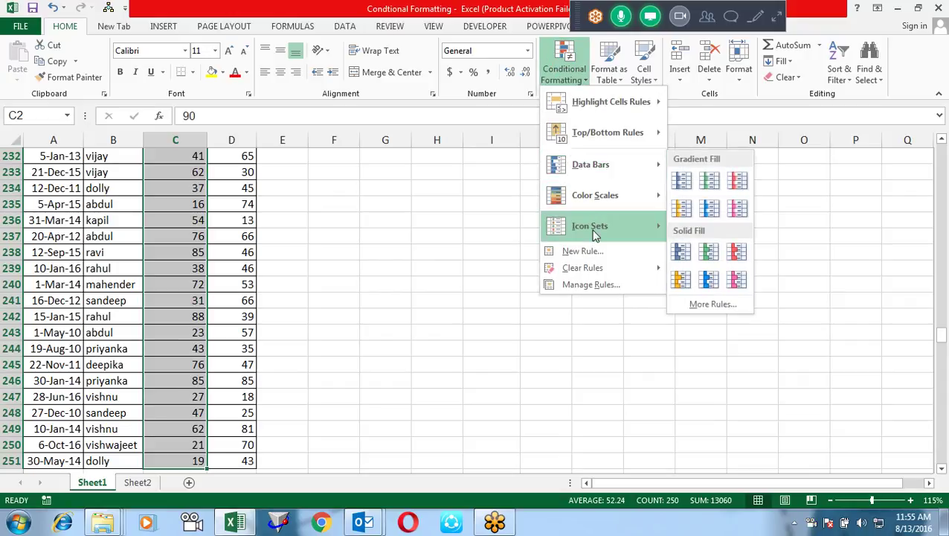
mouse_move(595, 235)
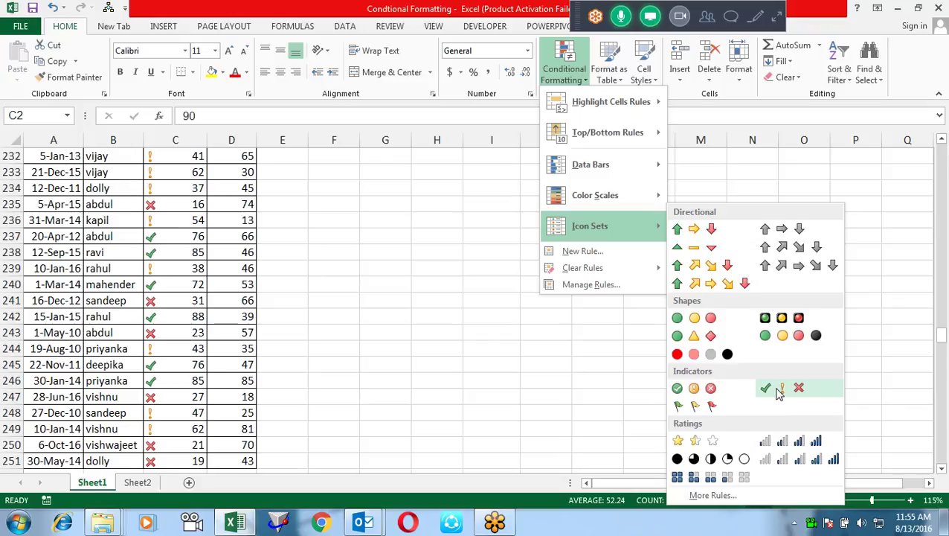
click(778, 391)
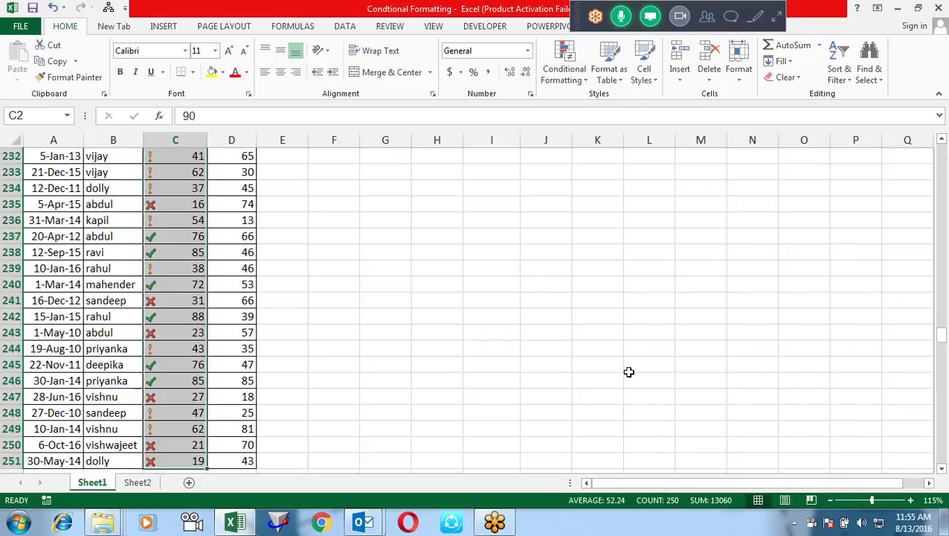
Step: Select the Sales values C2:C251 again
key(ctrl+Up)
key(Down)
key(Down)
key(Down)
key(Down)
key(Down)
key(Down)
key(Up)
key(Up)
key(Up)
key(Up)
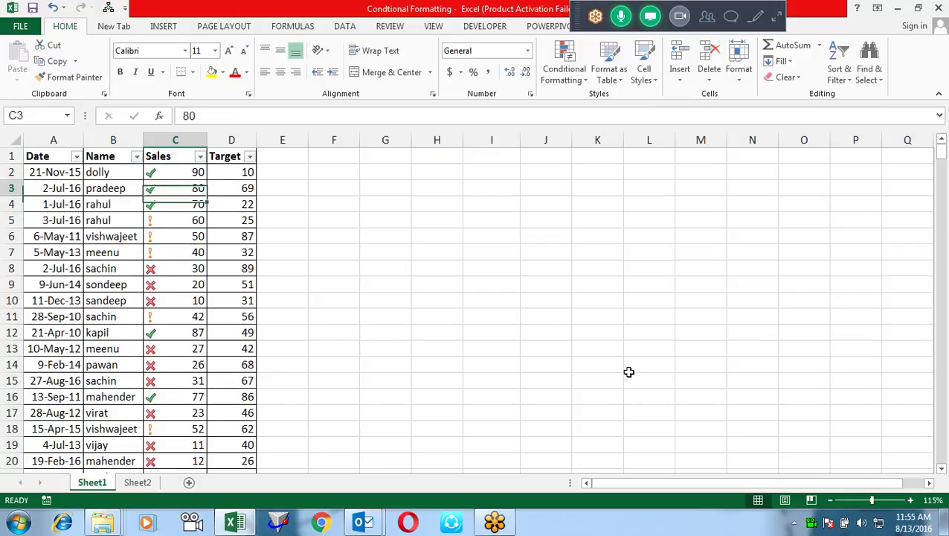
key(Up)
key(ctrl+shift+Down)
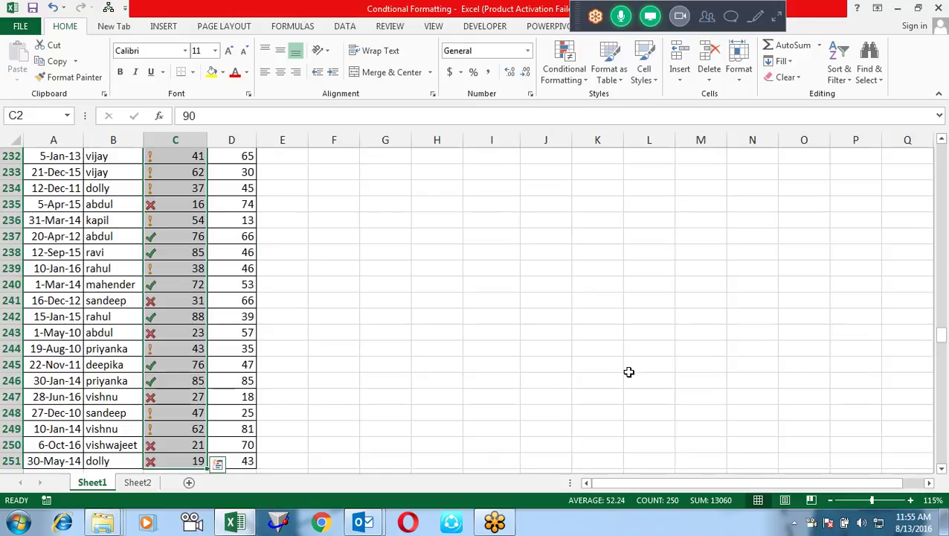
Step: Open the Icon Set rule on the Sales selection for editing in Manage Rules
click(566, 73)
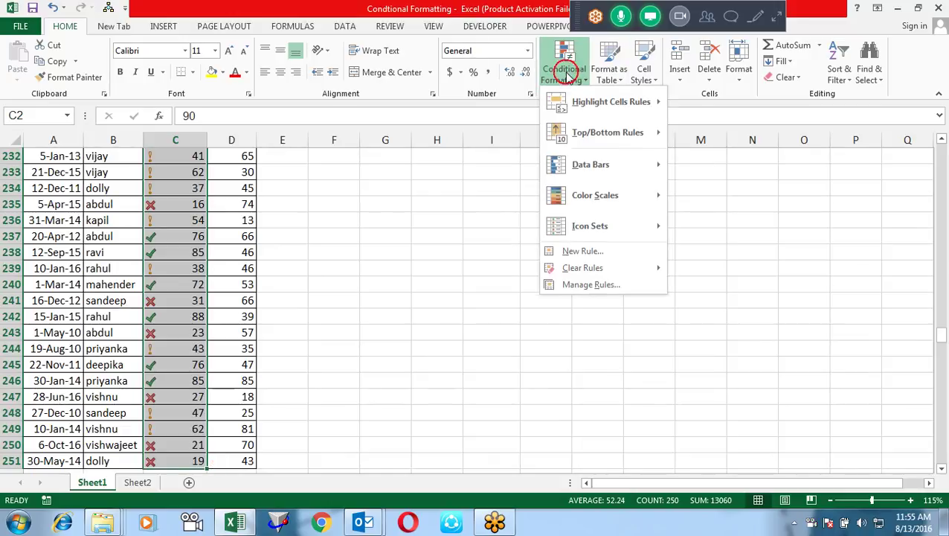
click(569, 285)
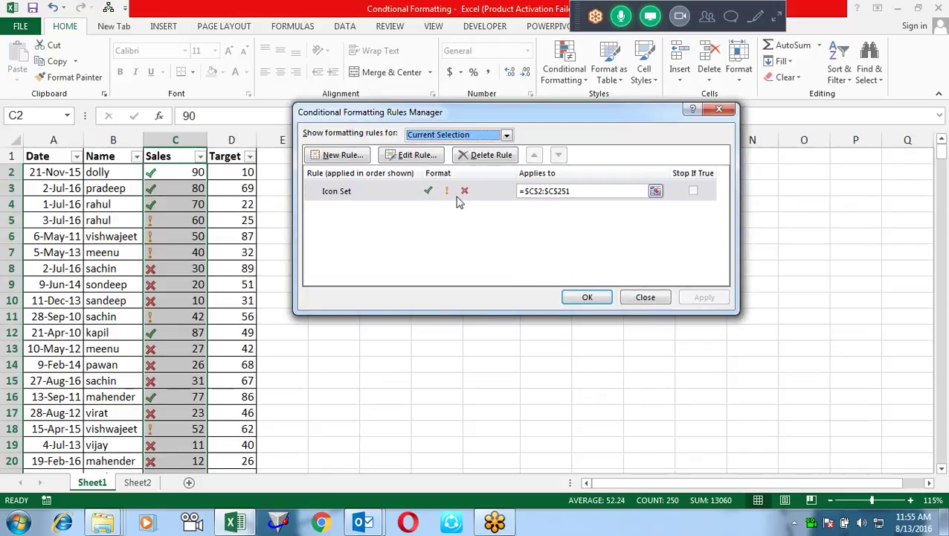
click(450, 192)
click(417, 154)
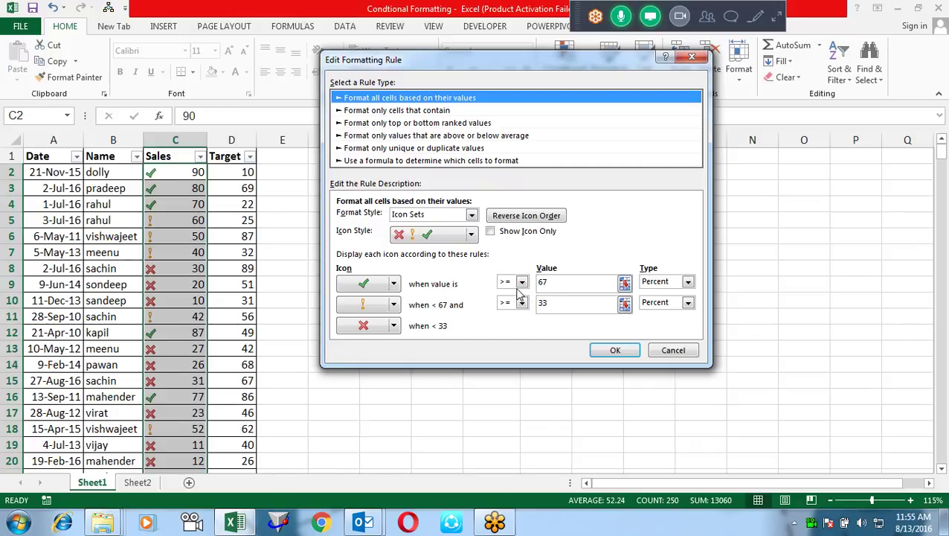
Step: Set both icon thresholds to type Number, with values 70 and 50
click(560, 282)
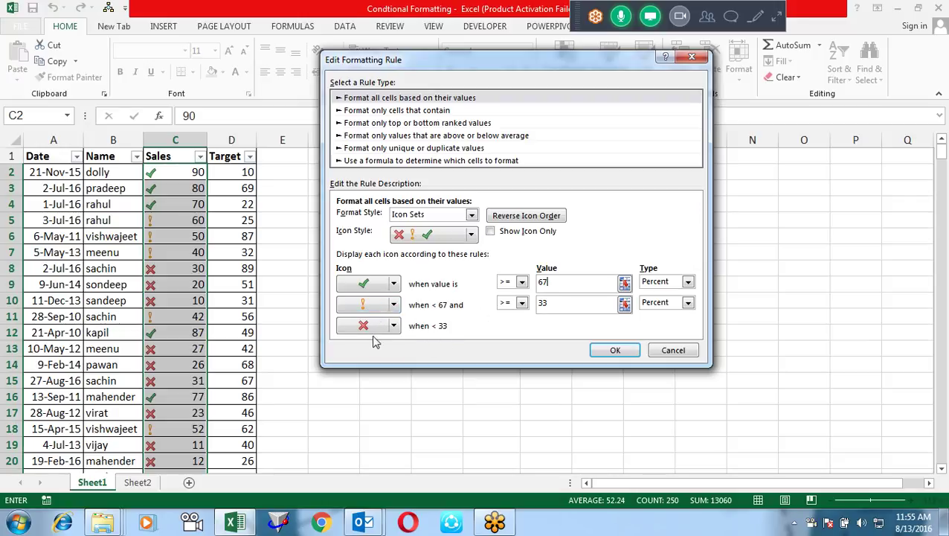
double_click(560, 281)
click(686, 283)
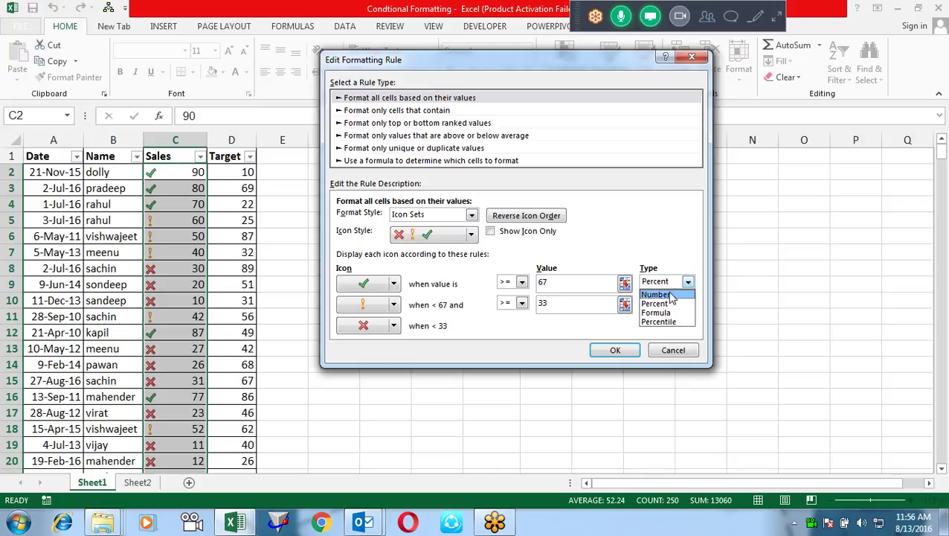
click(669, 296)
click(684, 303)
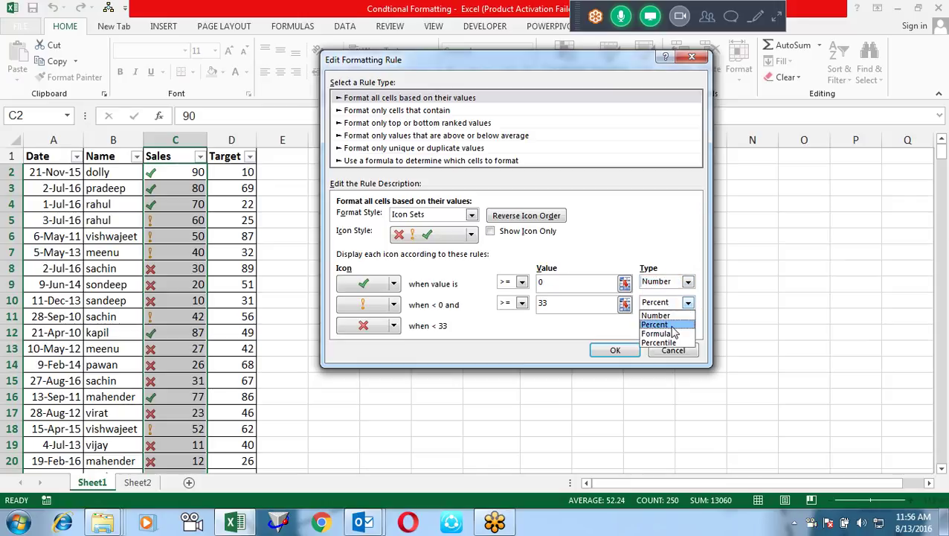
click(670, 315)
double_click(565, 281)
text(70)
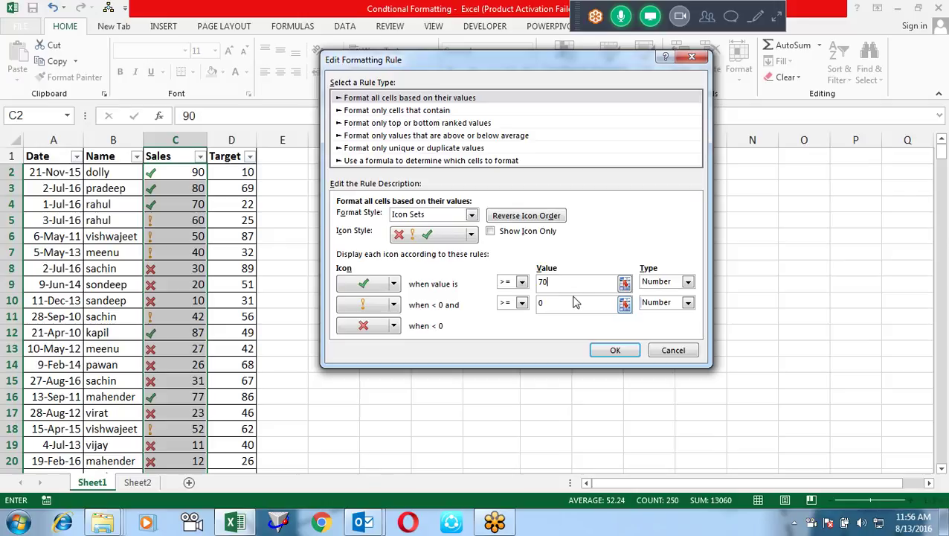
click(551, 304)
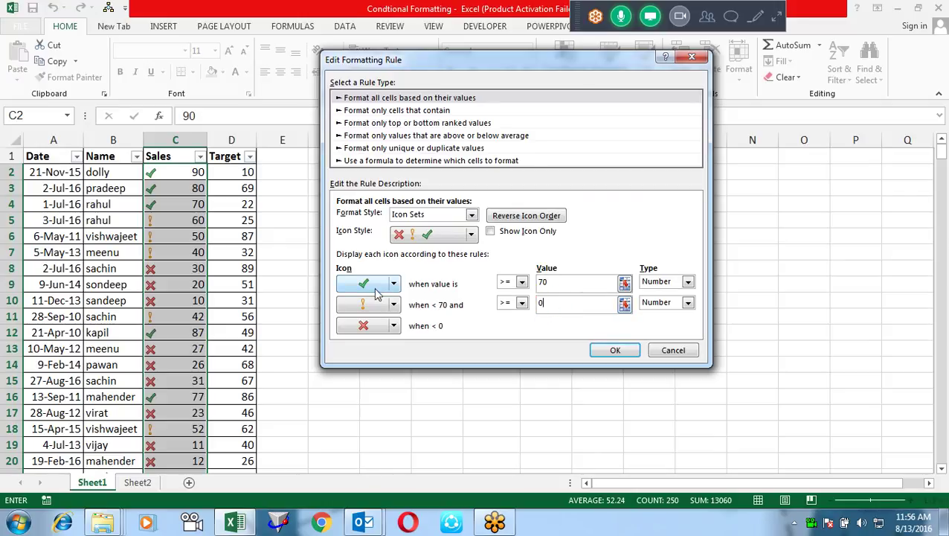
double_click(557, 304)
text(50)
key(Tab)
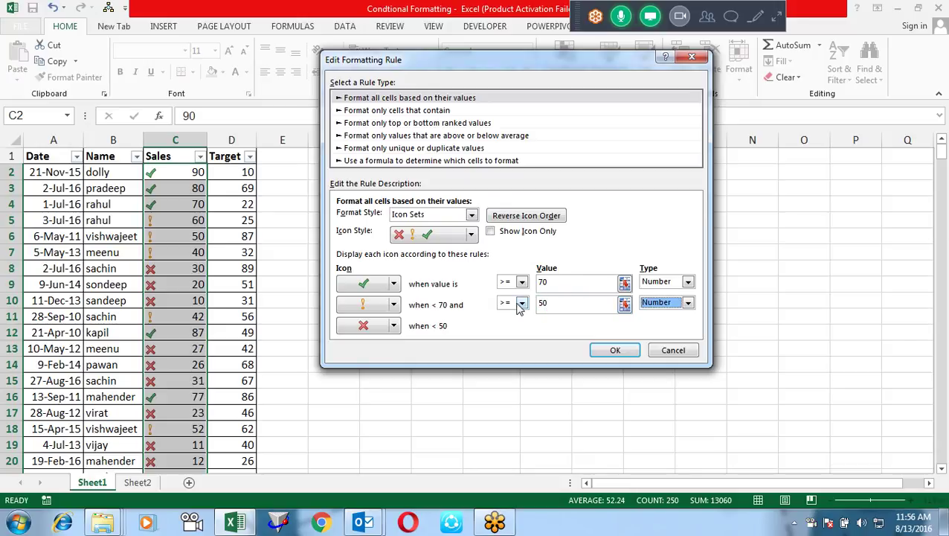
Step: Save the edited icon rule, apply it, and close the rules list
click(623, 351)
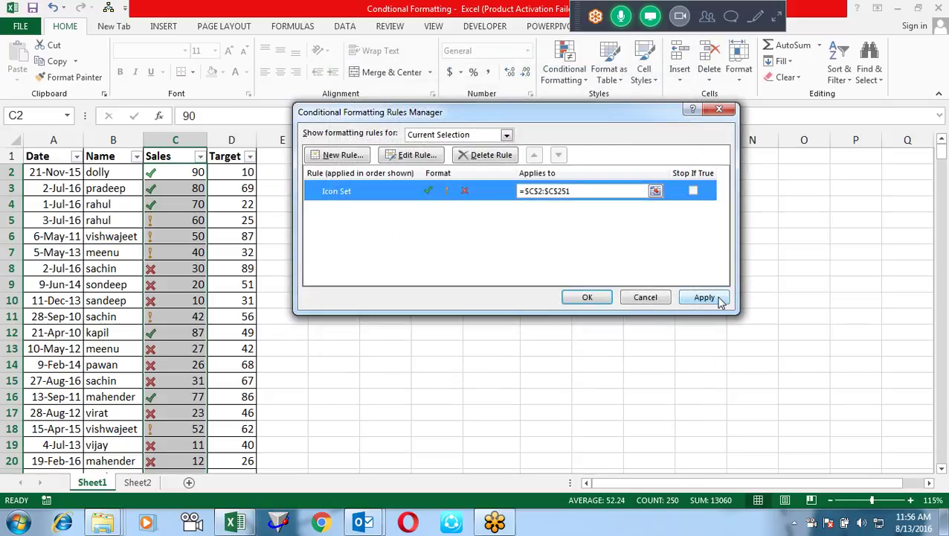
click(718, 297)
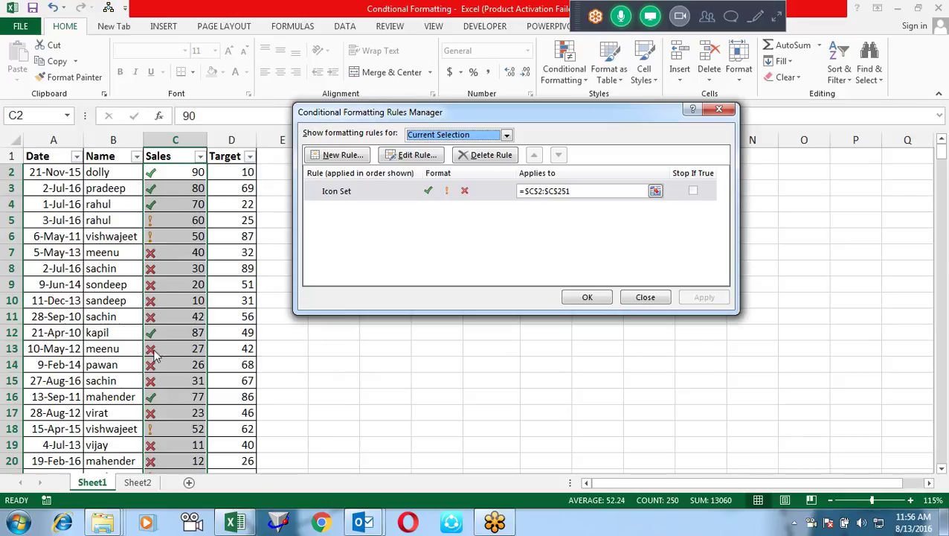
click(587, 297)
Step: Clear the icon set rule from the selected Sales cells via Clear Rules
click(563, 67)
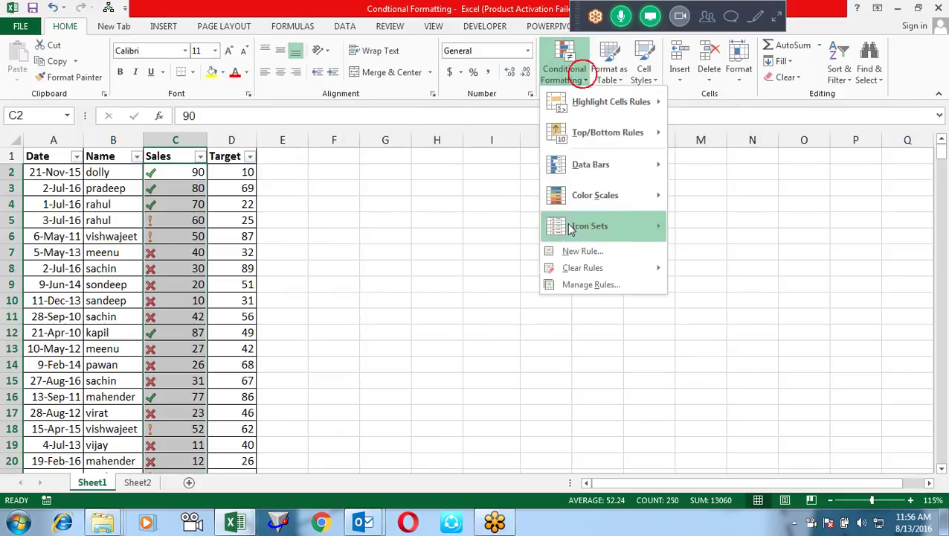
mouse_move(627, 227)
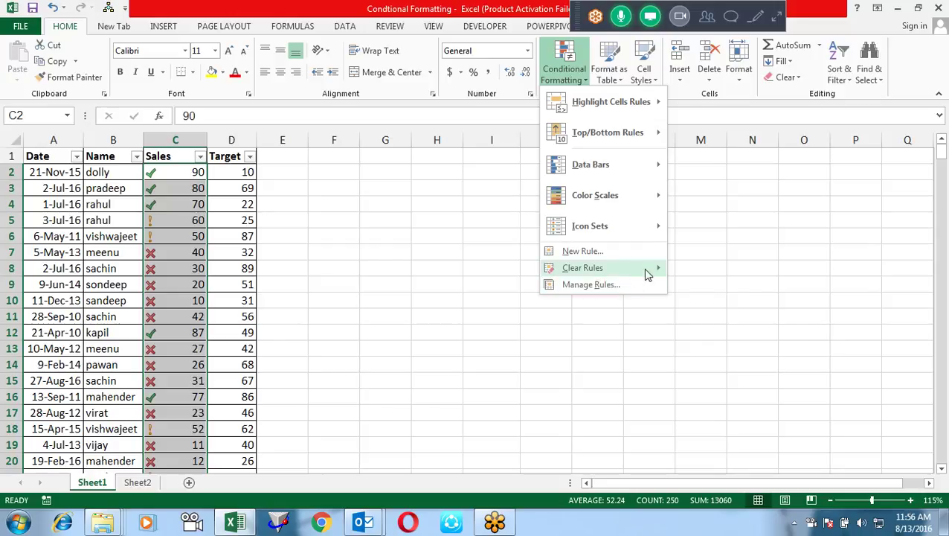
mouse_move(655, 268)
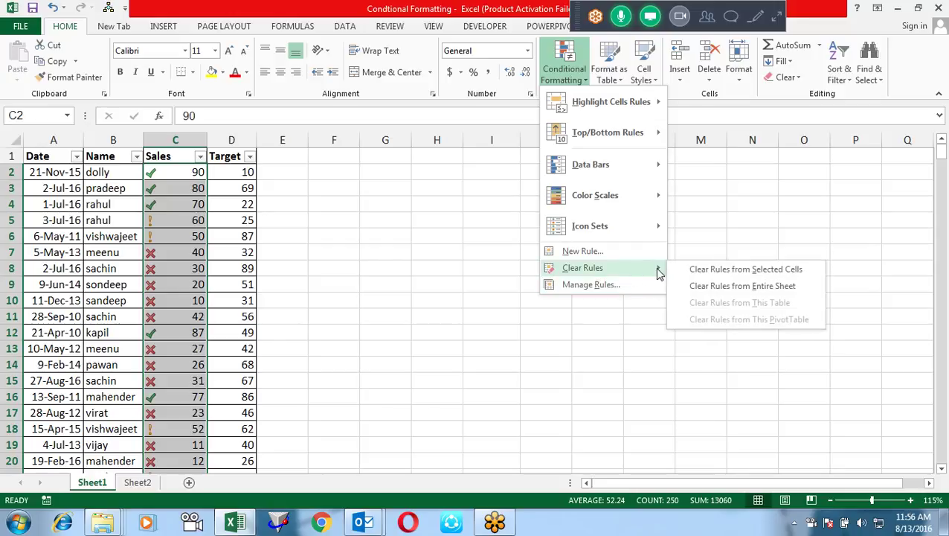
click(714, 272)
click(580, 78)
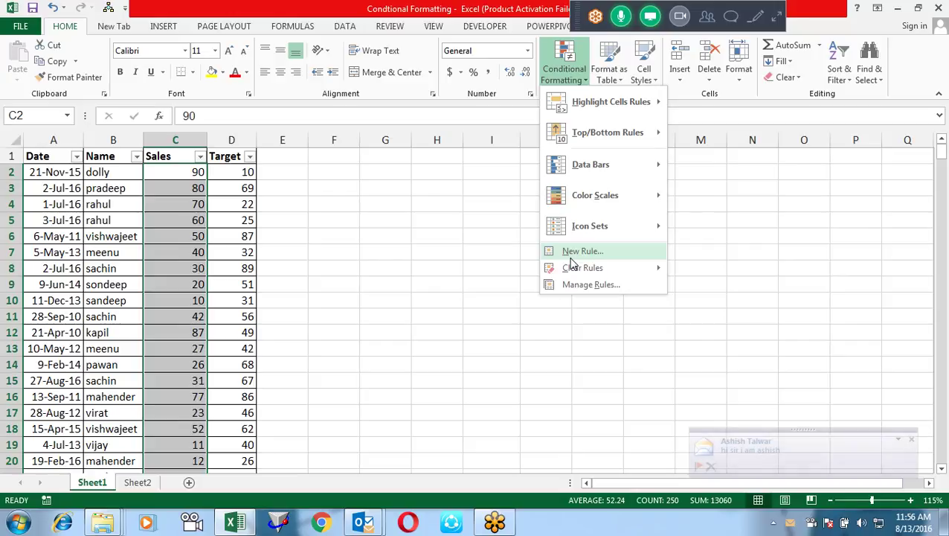
Step: Start a new rule and review 2-Color Scale with Lowest Value minimum and orange colour
click(572, 253)
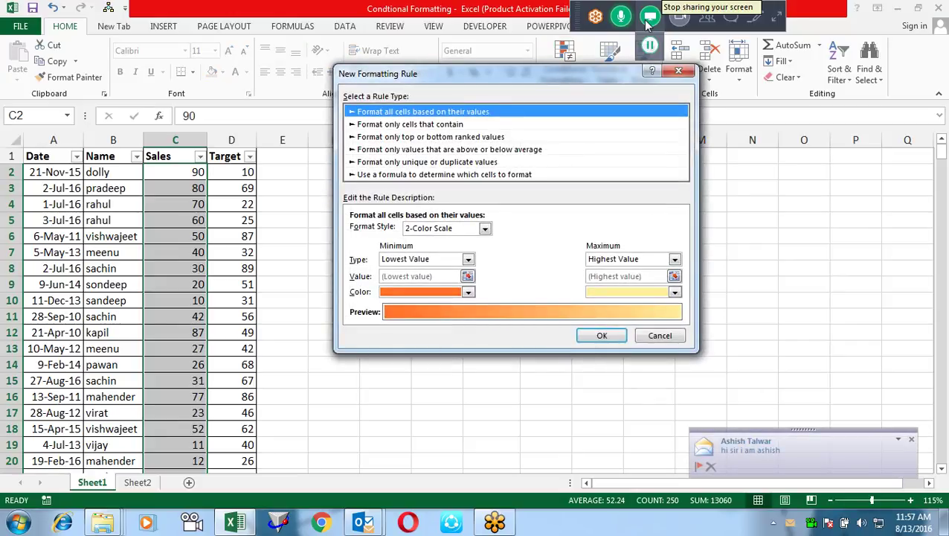
click(706, 15)
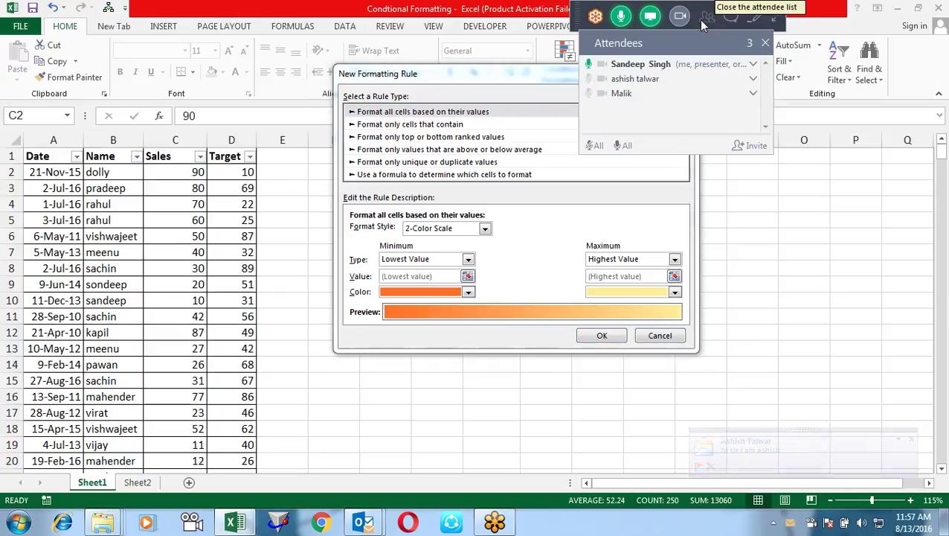
click(706, 15)
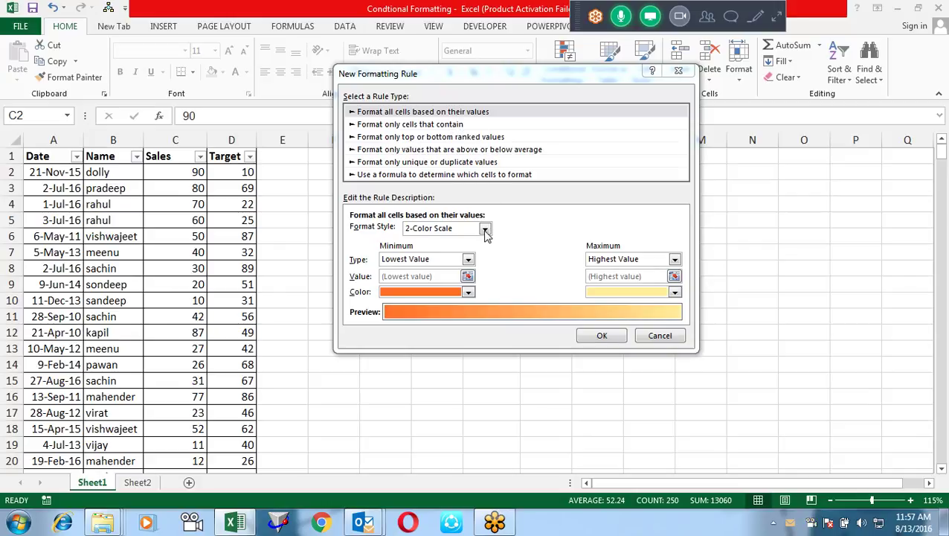
click(484, 229)
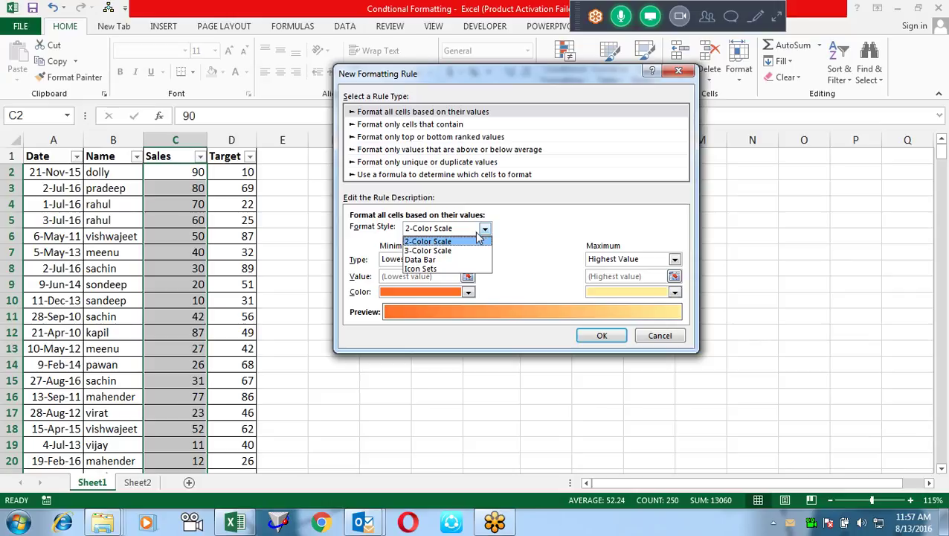
click(531, 235)
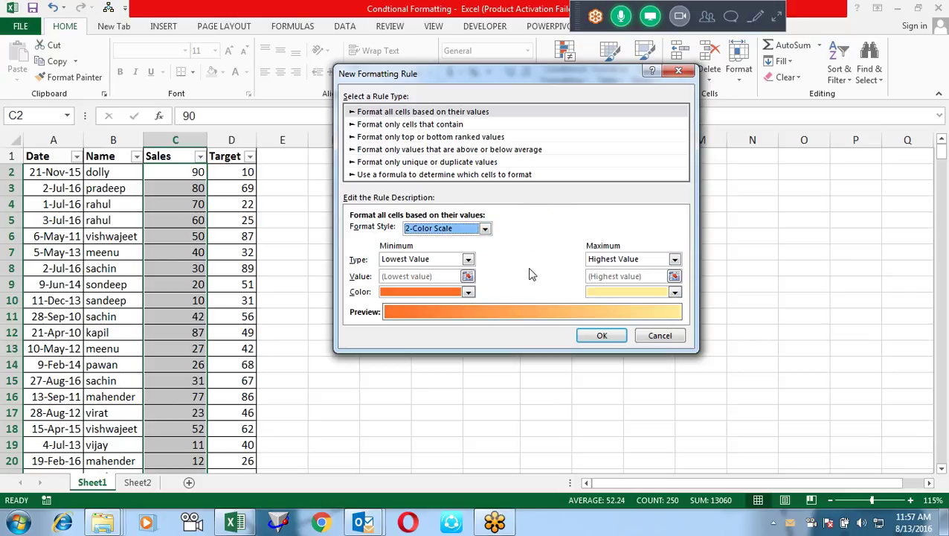
click(468, 260)
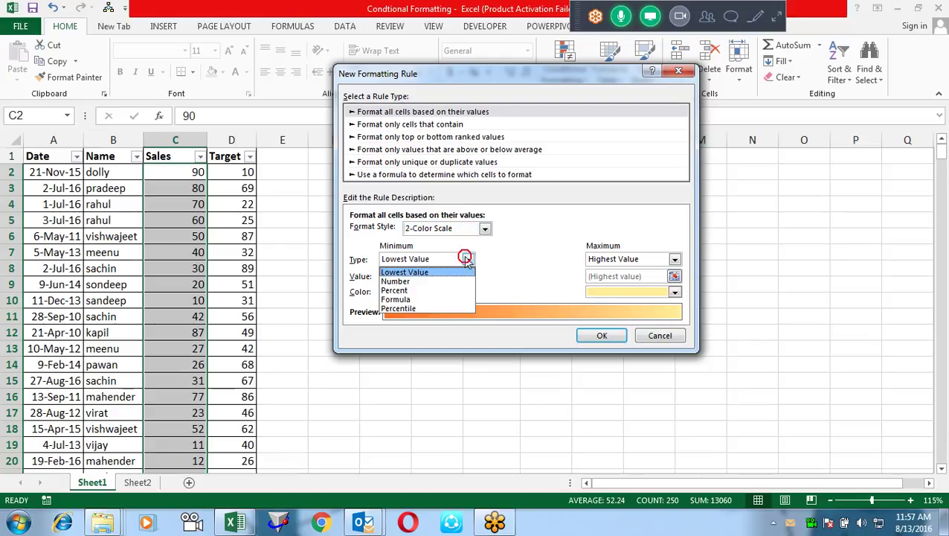
click(507, 260)
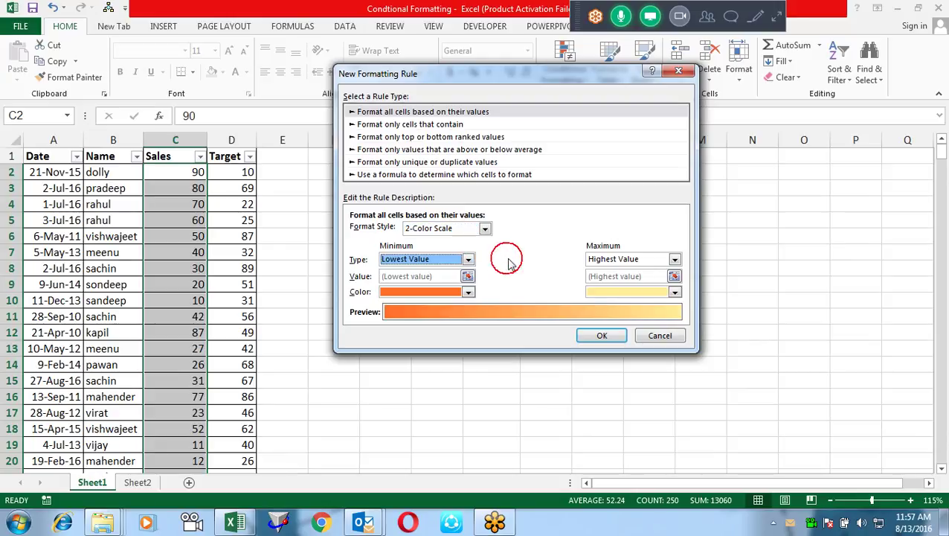
click(468, 294)
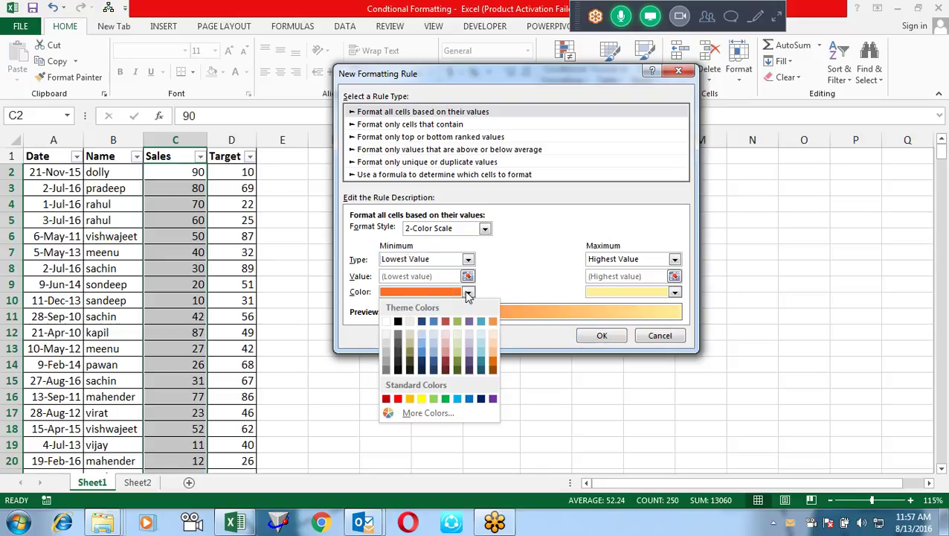
click(468, 293)
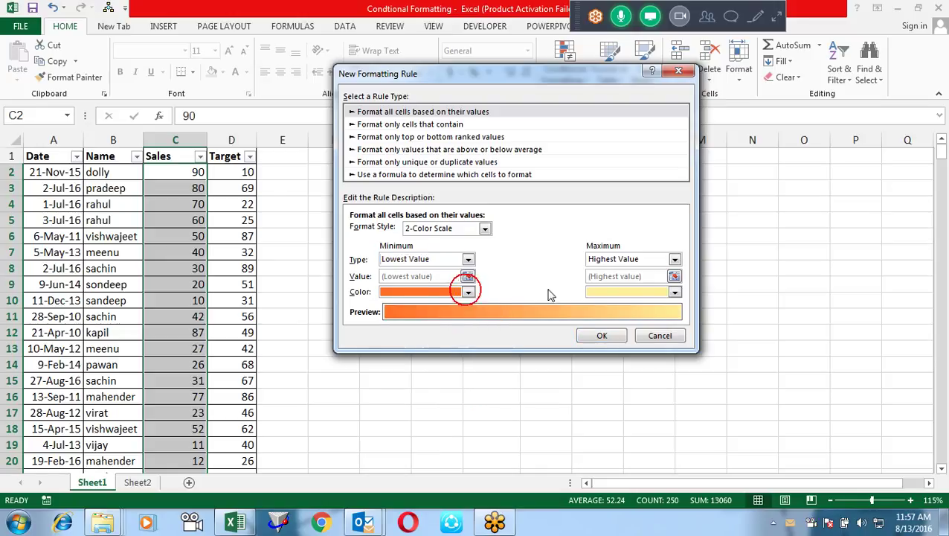
Step: Try 3-Color Scale, then make it a Data Bar with Show Bar Only and confirm
click(485, 230)
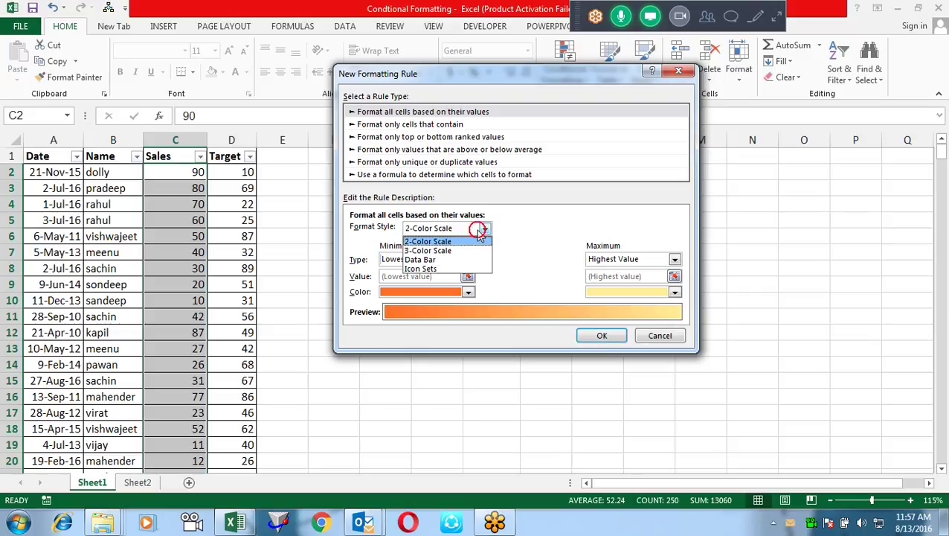
click(462, 250)
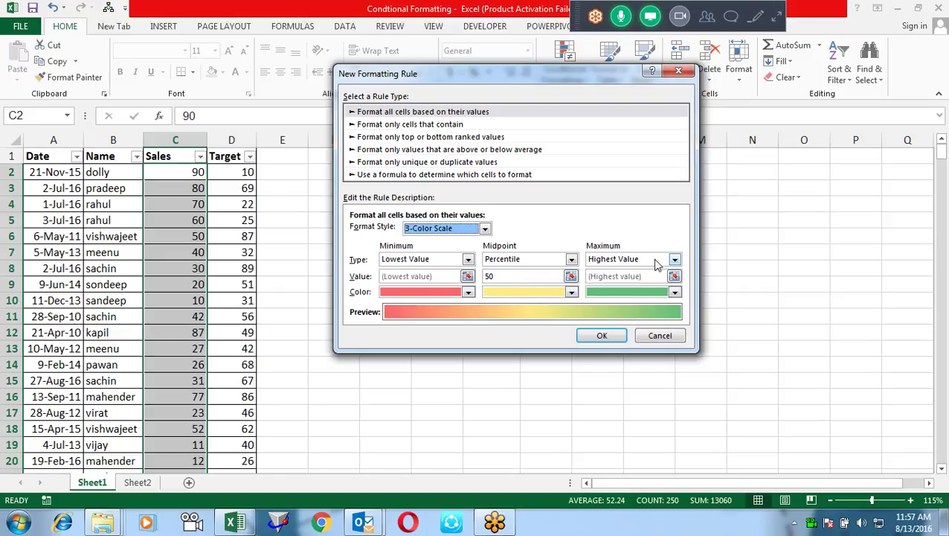
click(475, 229)
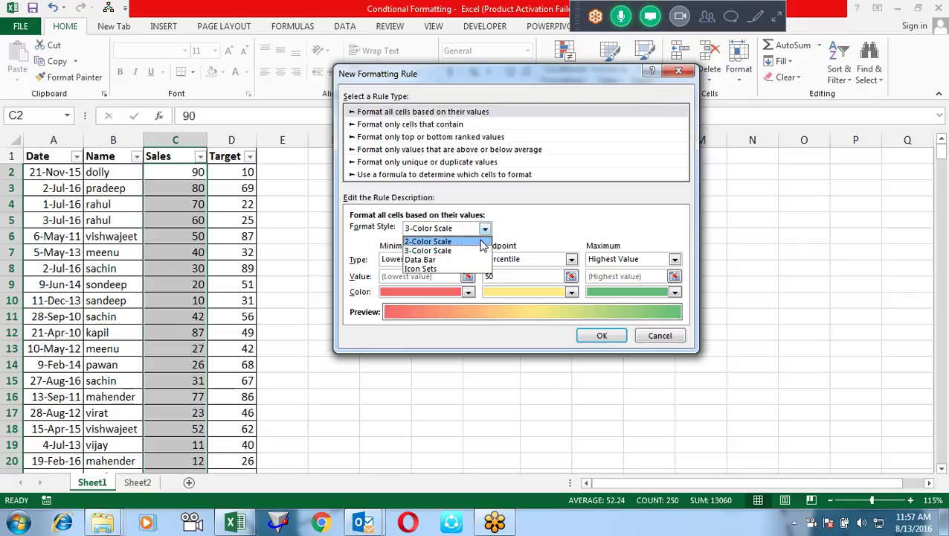
click(469, 260)
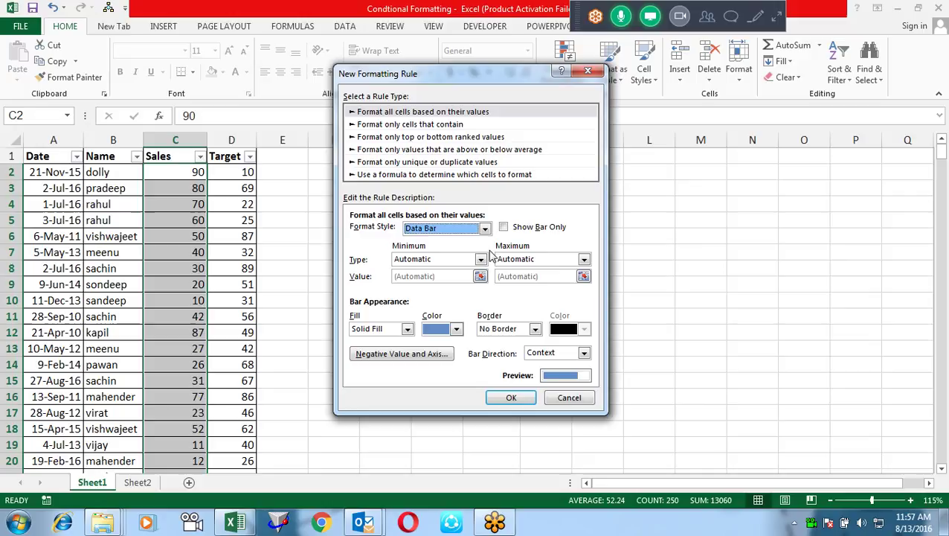
click(514, 231)
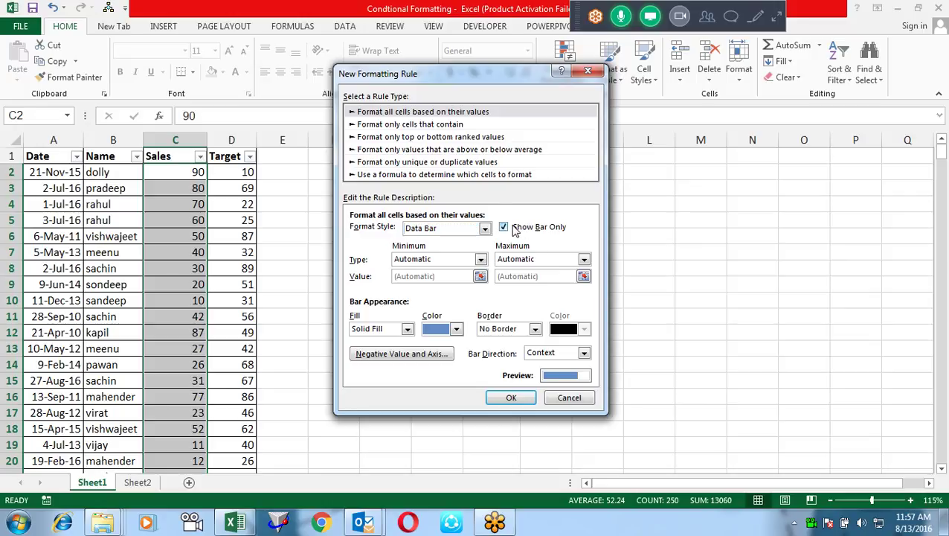
click(510, 399)
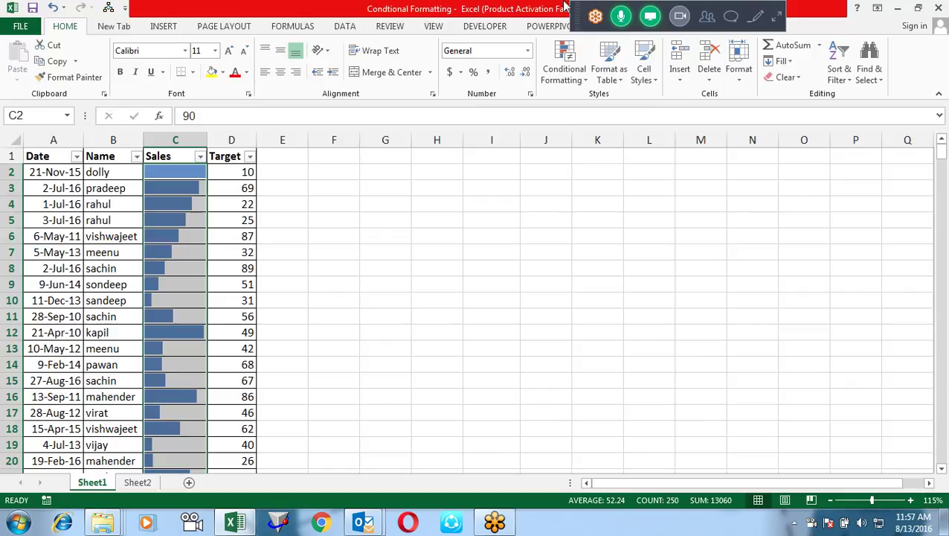
Step: Edit the Data Bar rule: untick Show Bar Only, set direction Right-to-Left, and apply
click(575, 78)
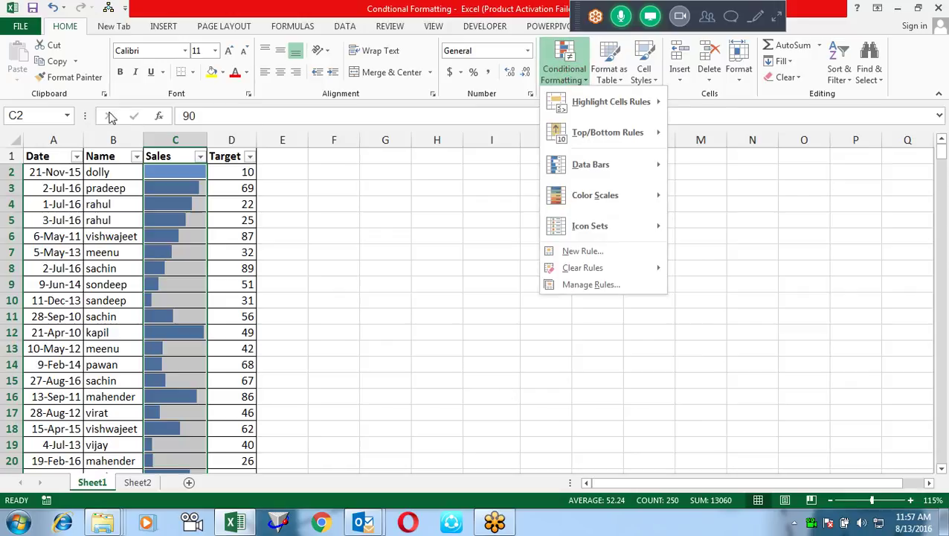
mouse_move(587, 226)
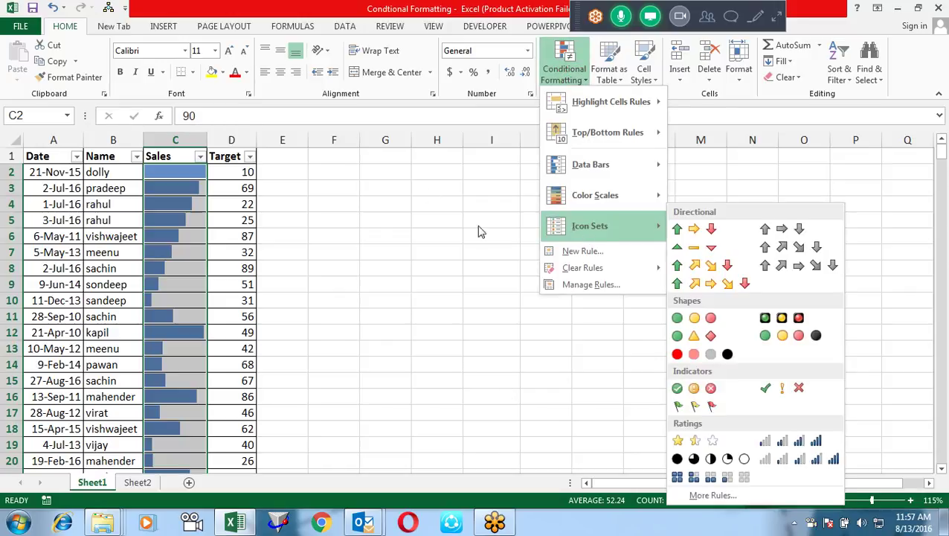
click(591, 285)
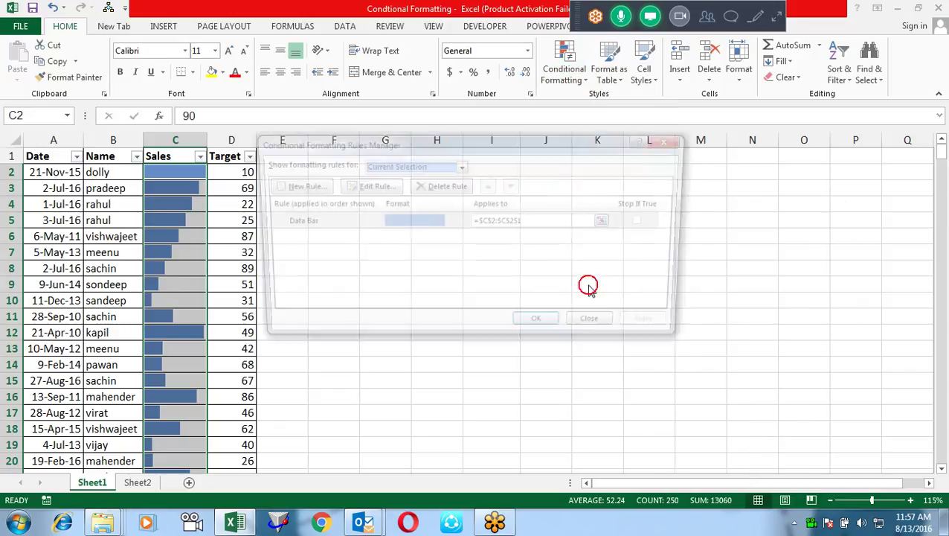
double_click(462, 212)
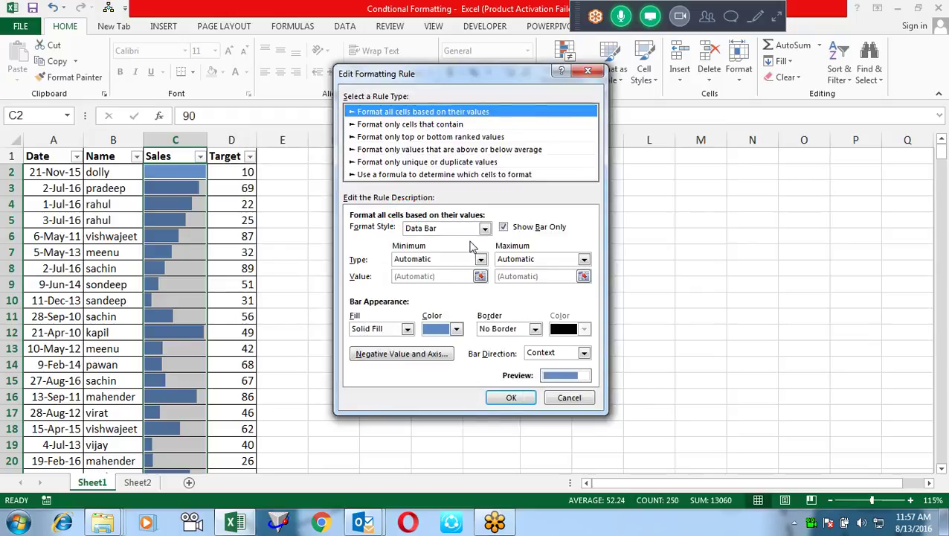
click(503, 227)
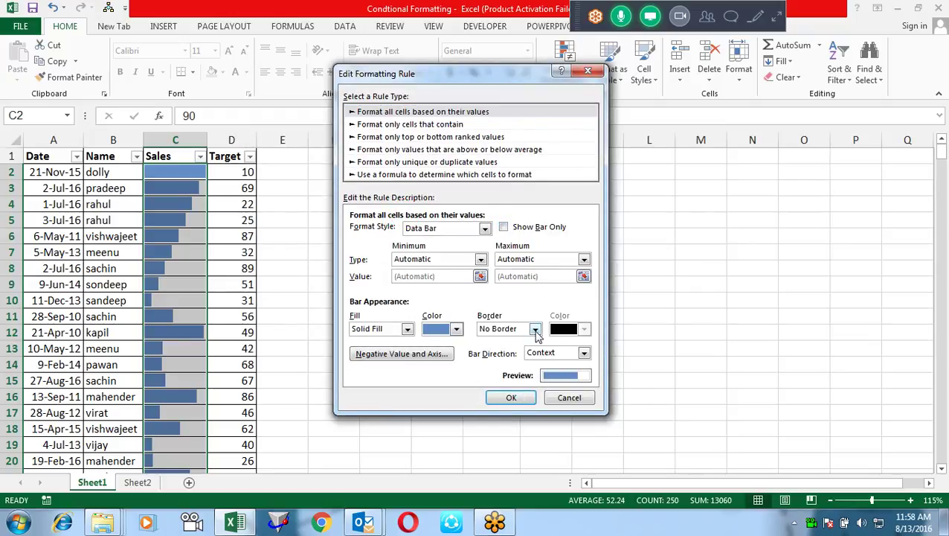
click(561, 356)
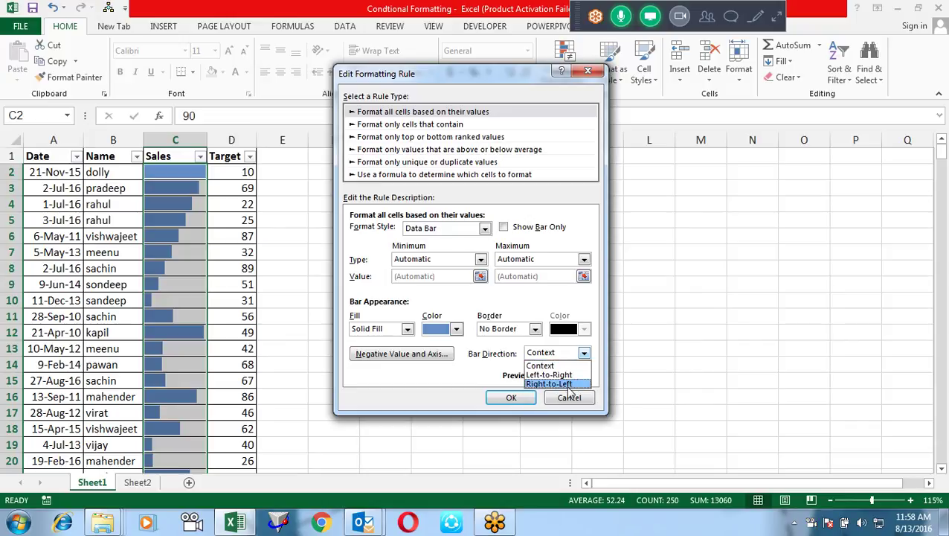
click(570, 383)
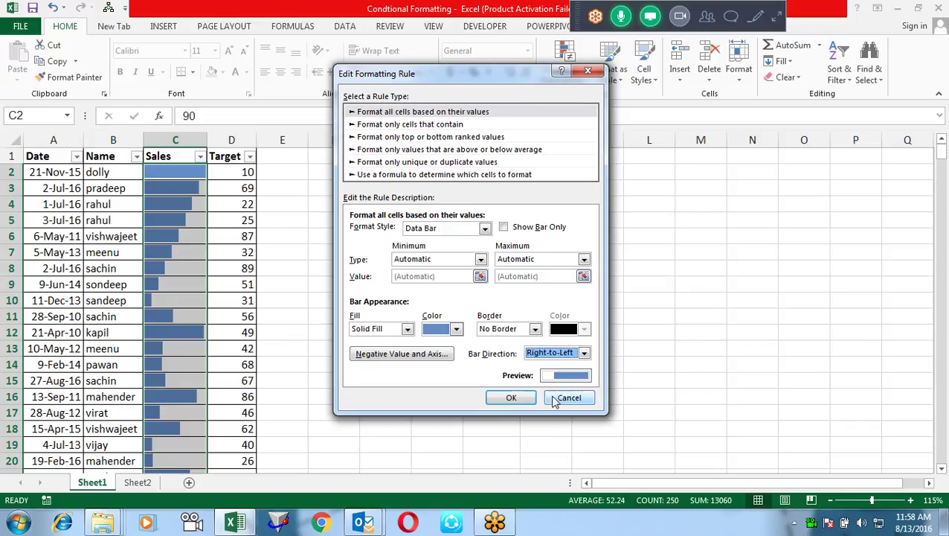
click(513, 397)
click(644, 328)
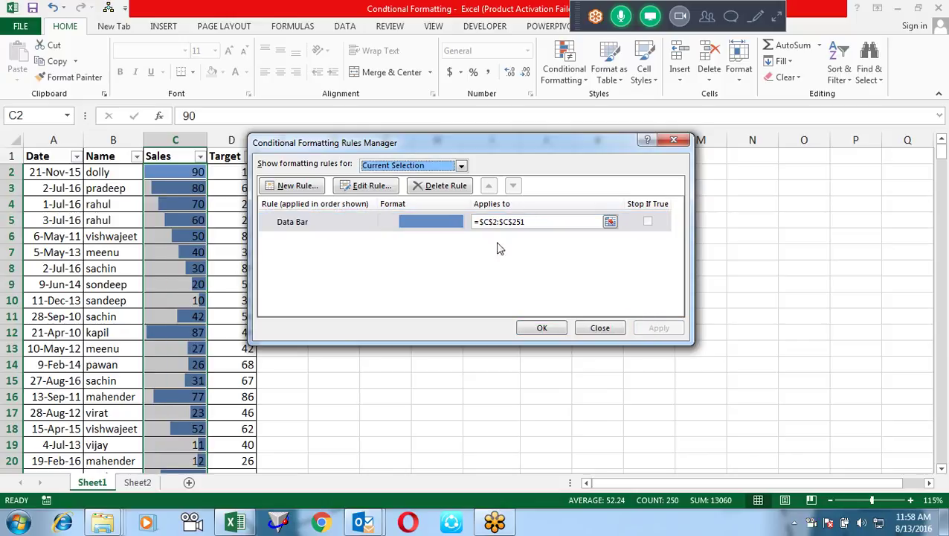
Step: Change the rule to the cross/exclamation/check icon set with Show Icon Only, and apply
double_click(443, 220)
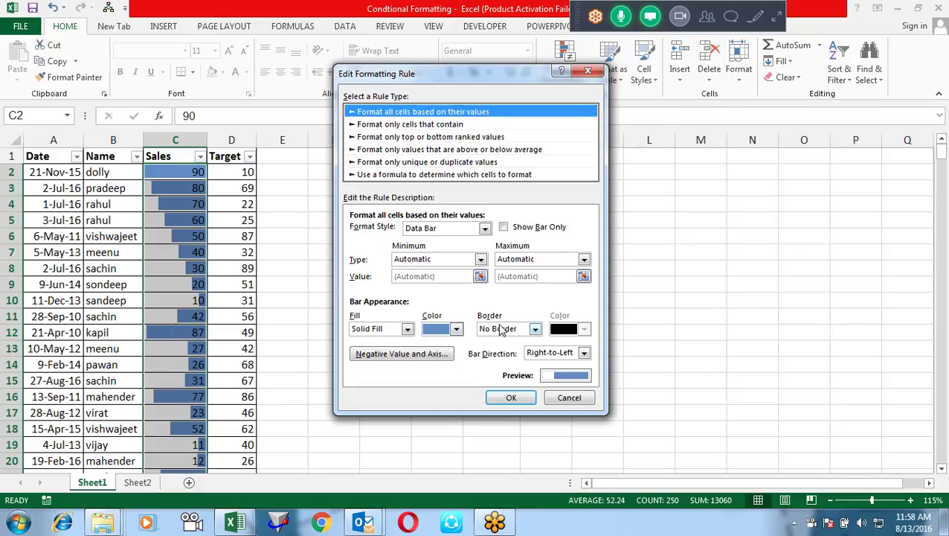
click(485, 231)
click(458, 271)
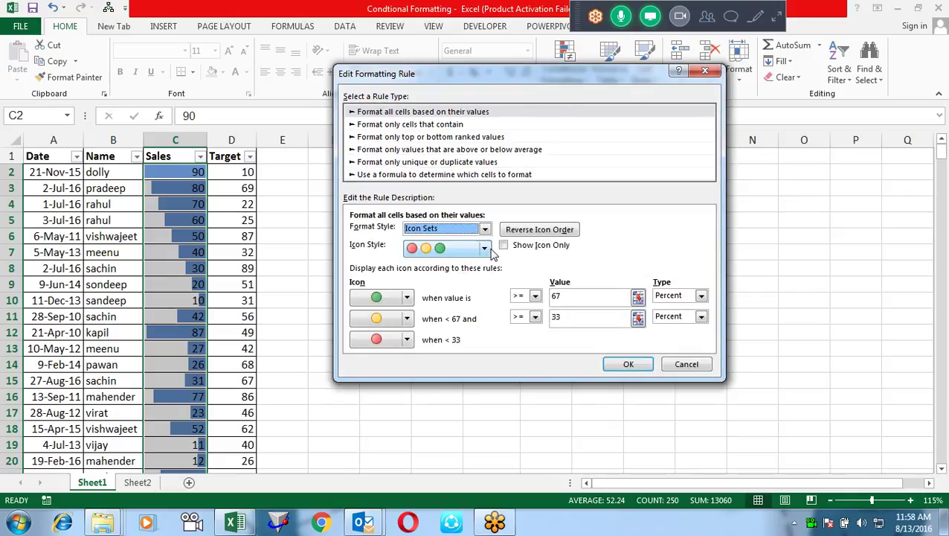
click(485, 249)
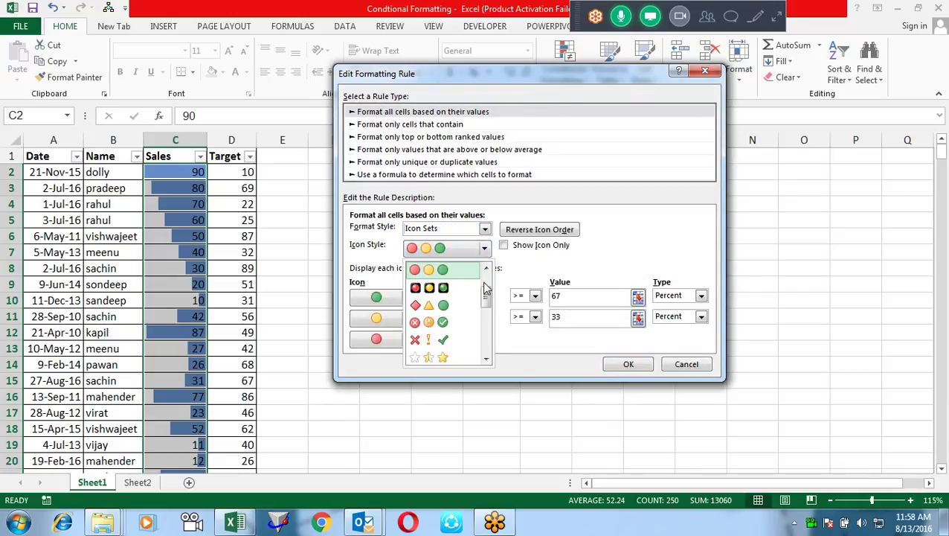
drag(485, 288, 487, 312)
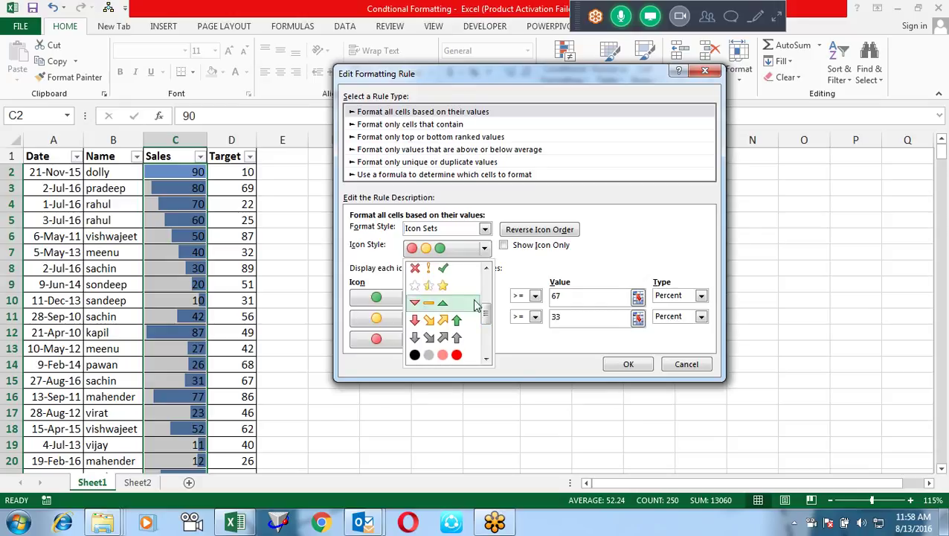
click(443, 273)
click(503, 244)
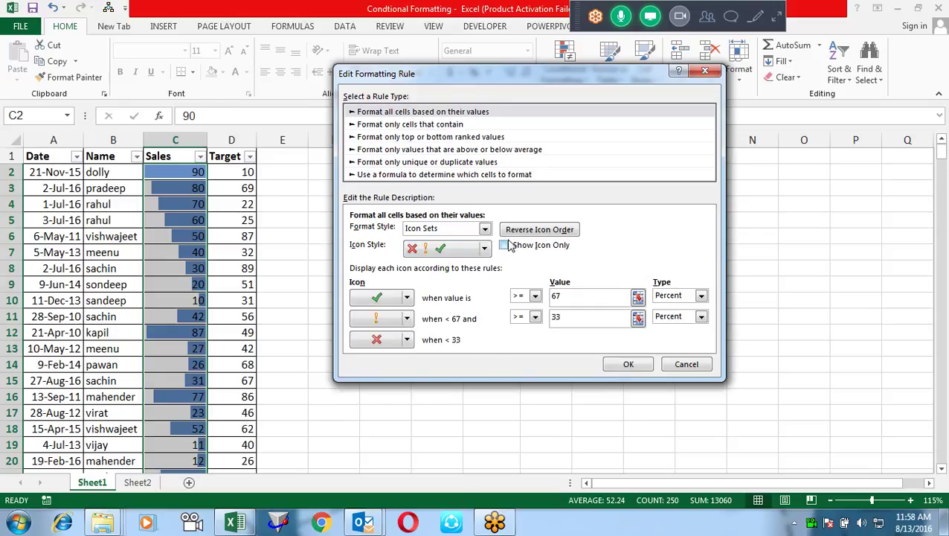
click(628, 366)
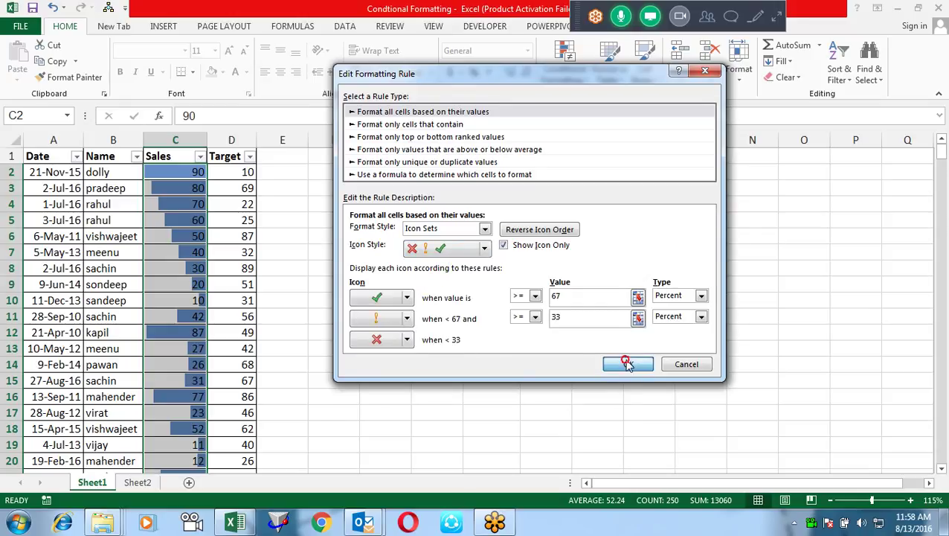
click(658, 330)
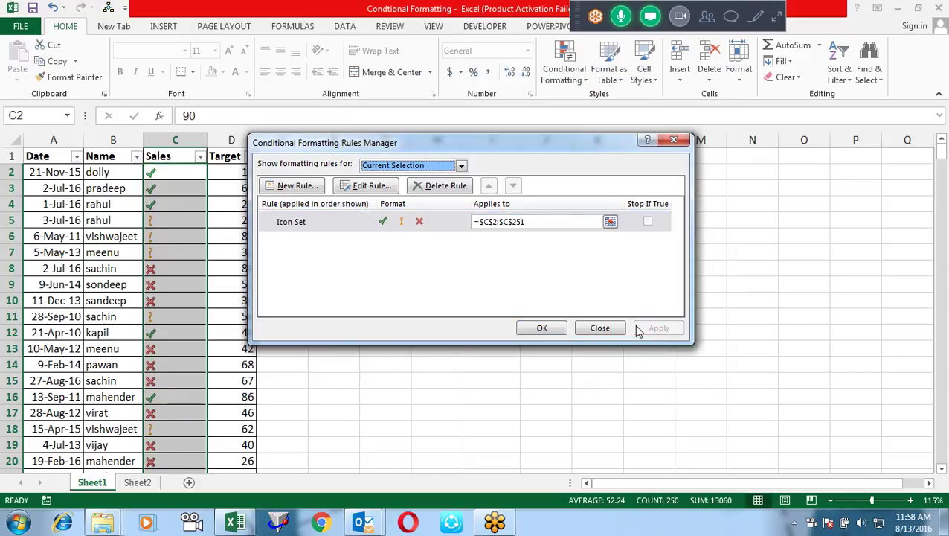
Step: Switch the Icon Set rule to the five-box style with 80%, 60%, 40%, 20% thresholds
double_click(379, 220)
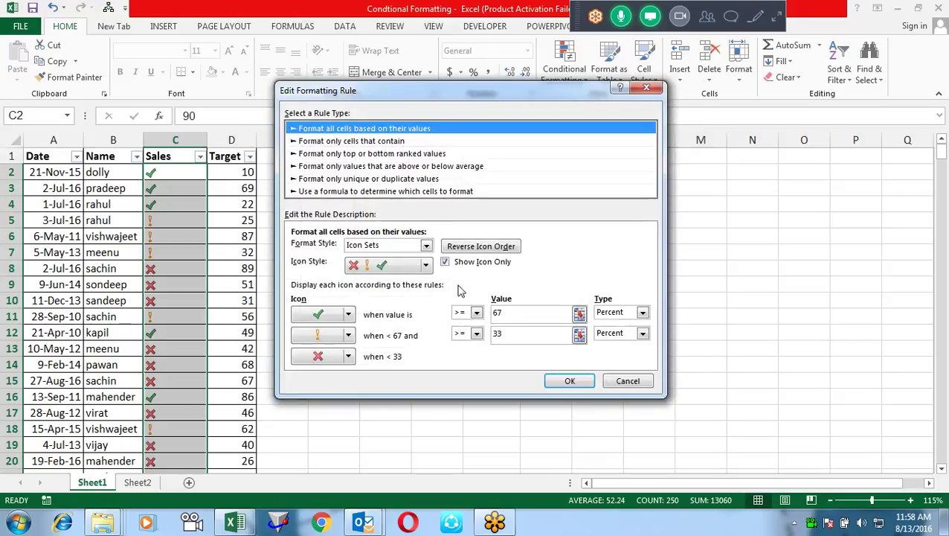
click(426, 267)
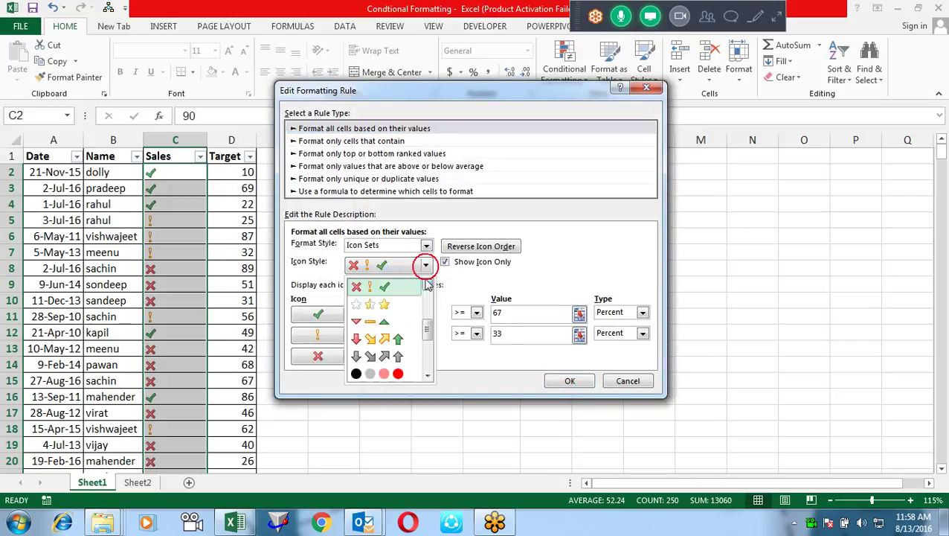
drag(426, 325, 429, 365)
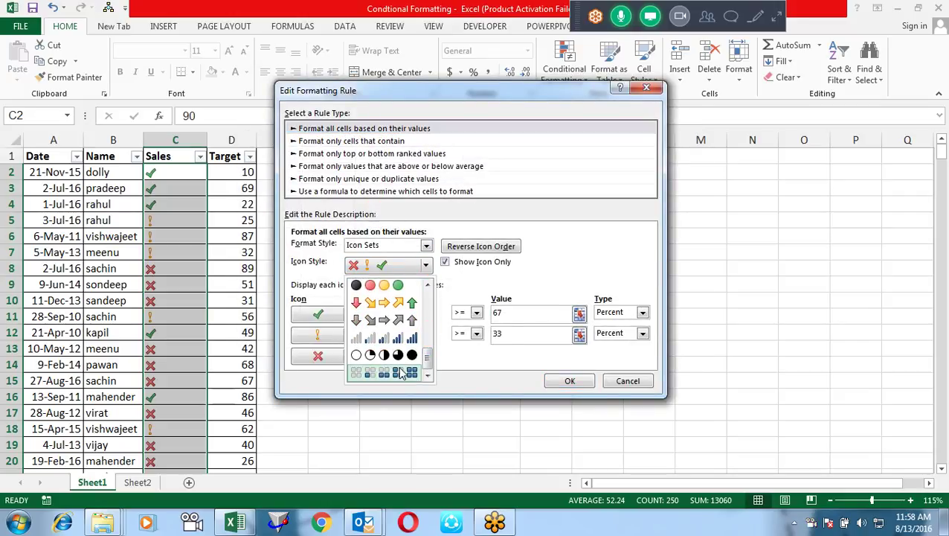
click(413, 372)
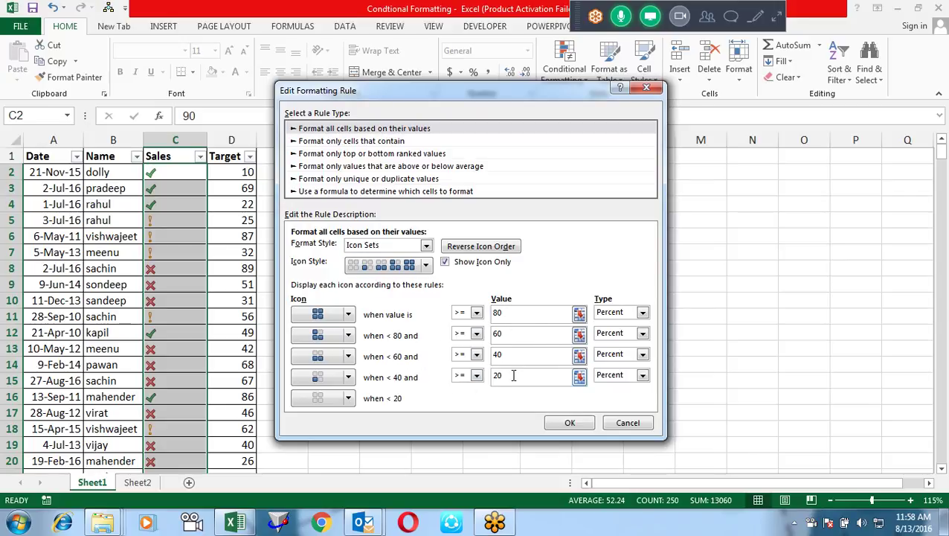
click(349, 315)
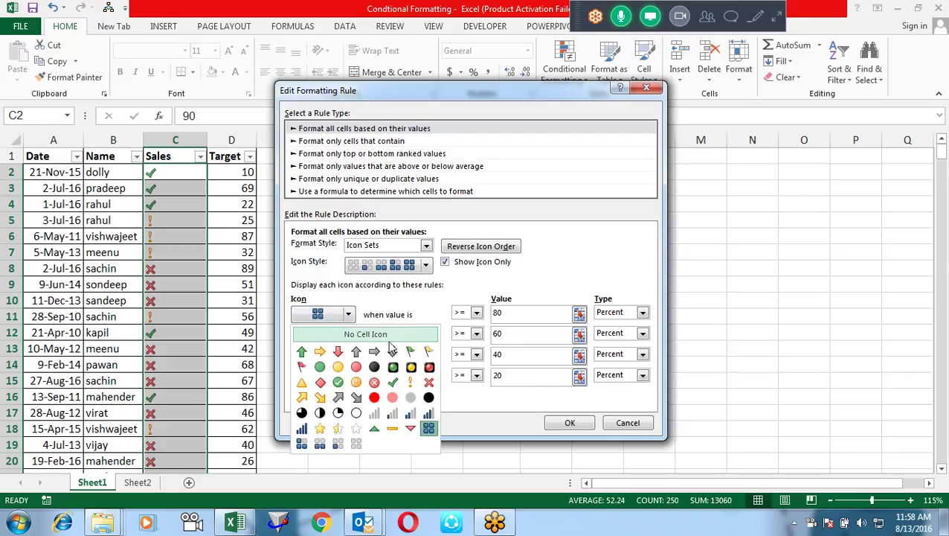
click(429, 294)
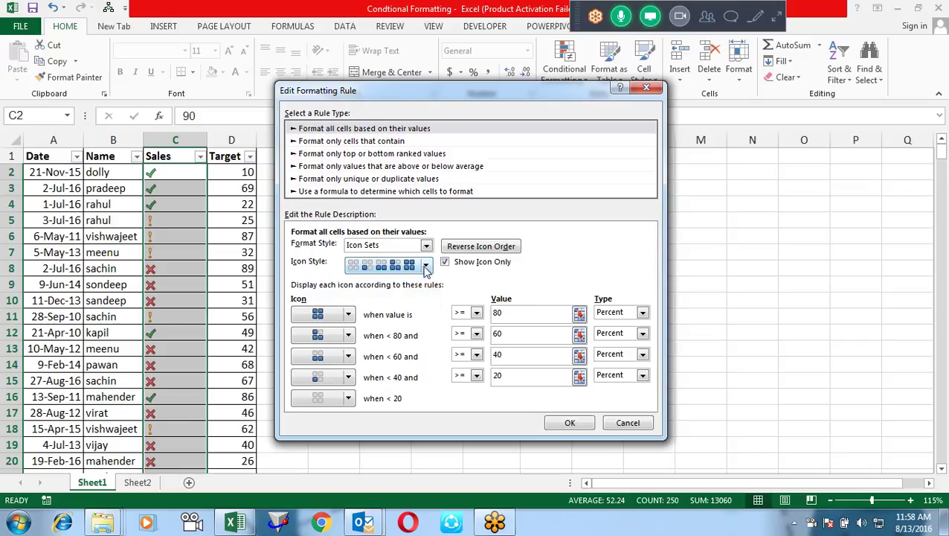
click(427, 246)
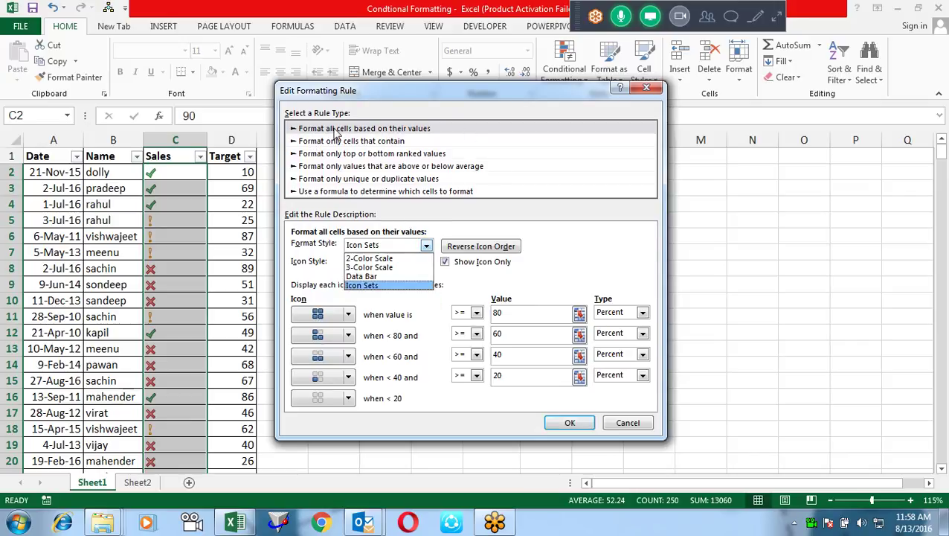
Step: Make it a 'cells that contain' rule, trying not between and then equal to comparisons
click(428, 142)
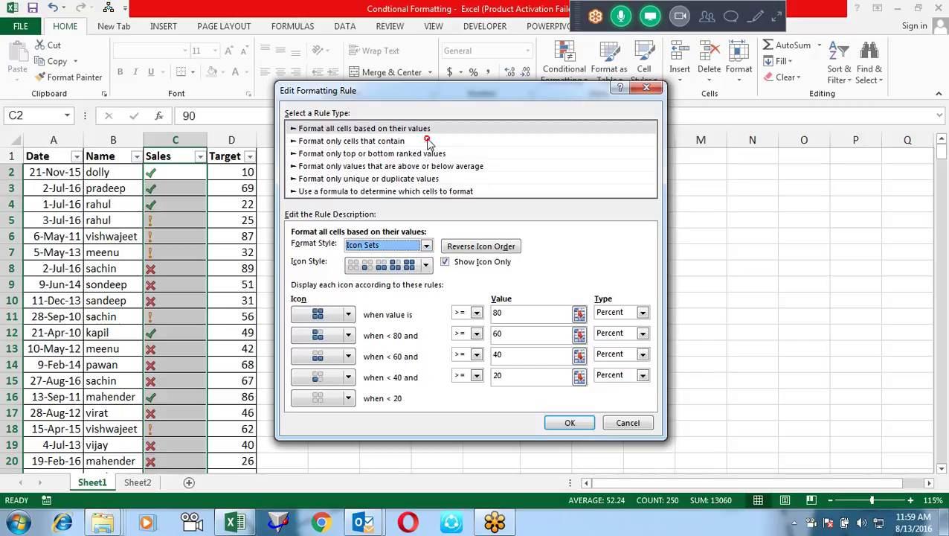
click(428, 141)
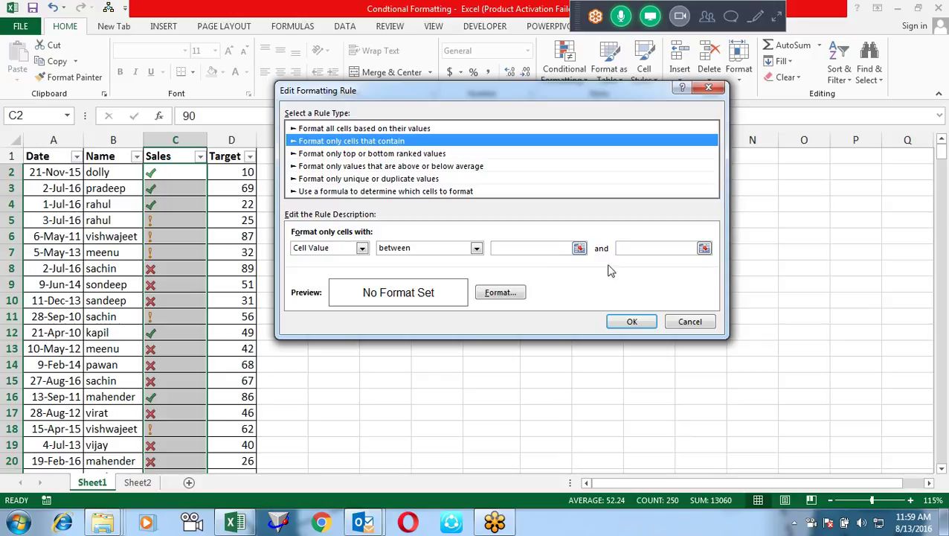
click(476, 248)
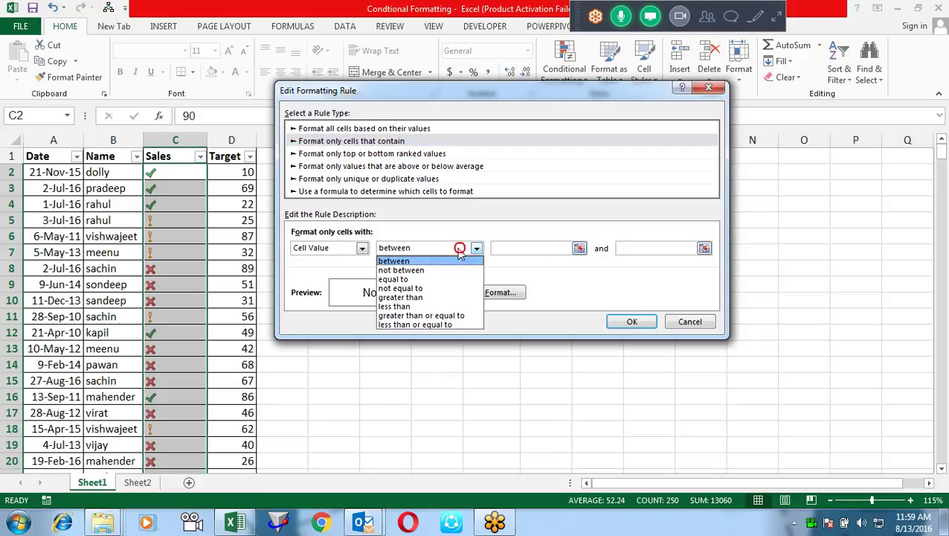
click(445, 273)
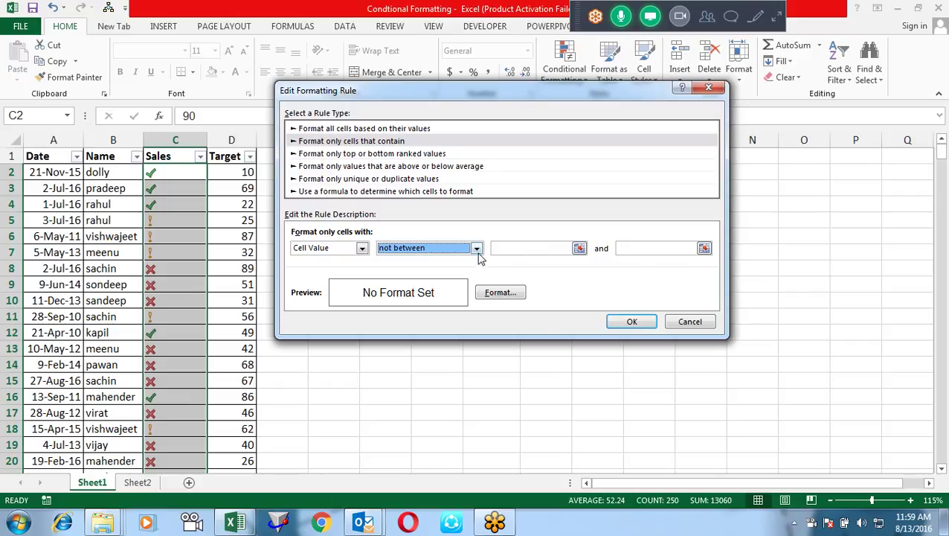
click(509, 296)
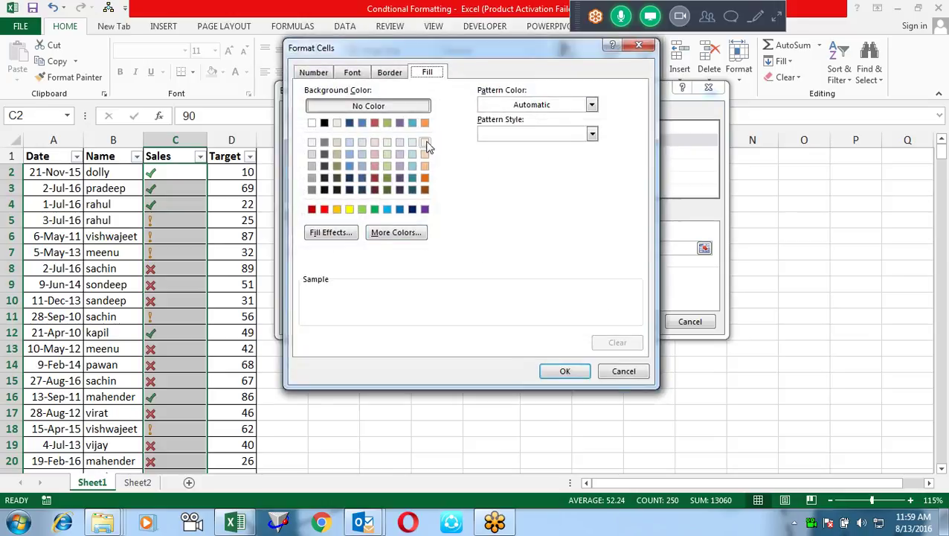
key(Escape)
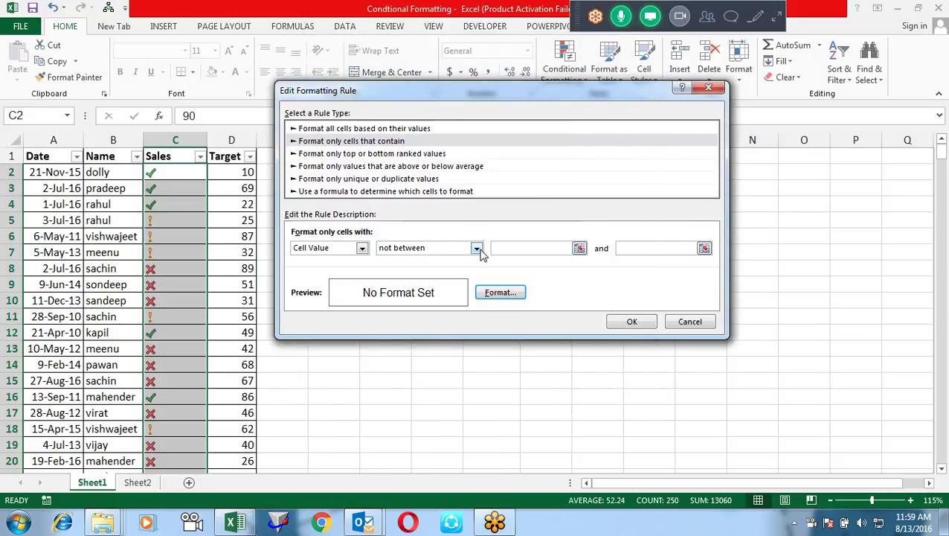
click(477, 248)
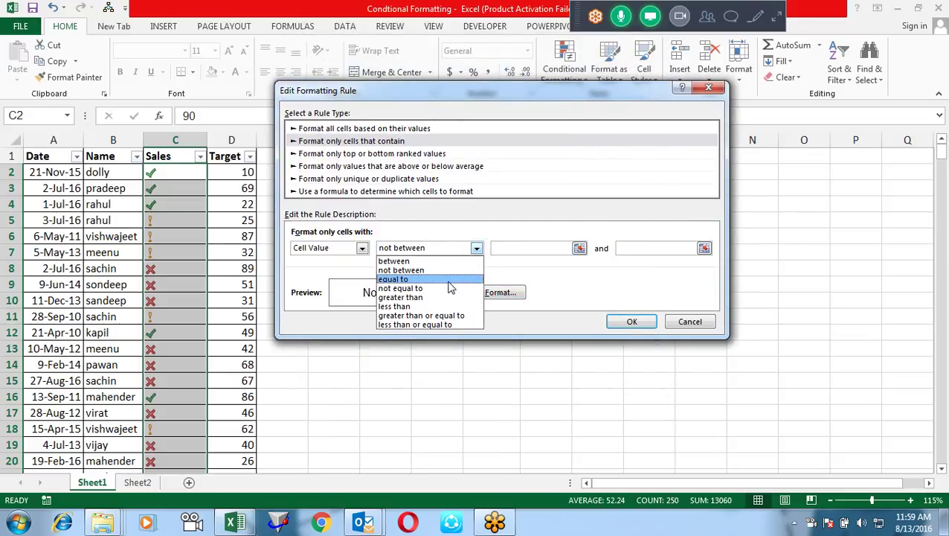
click(451, 279)
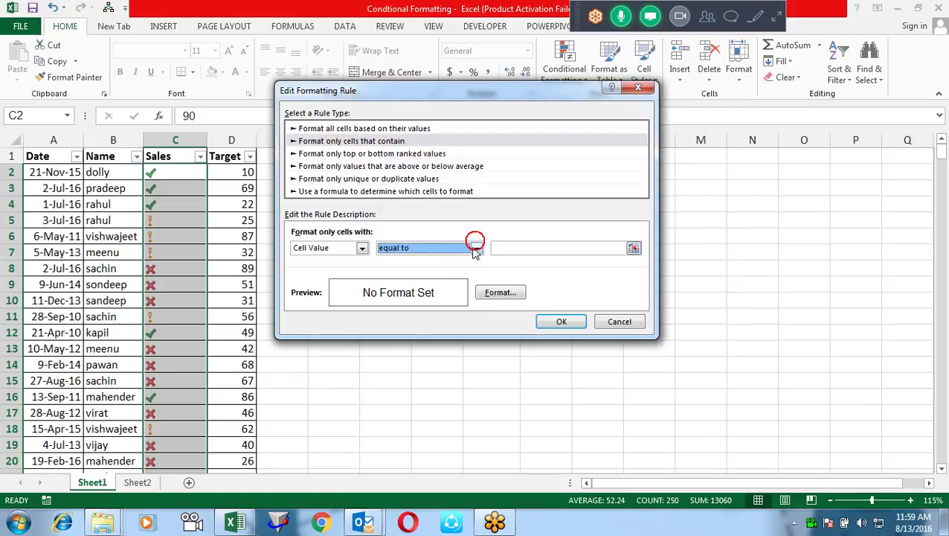
click(476, 248)
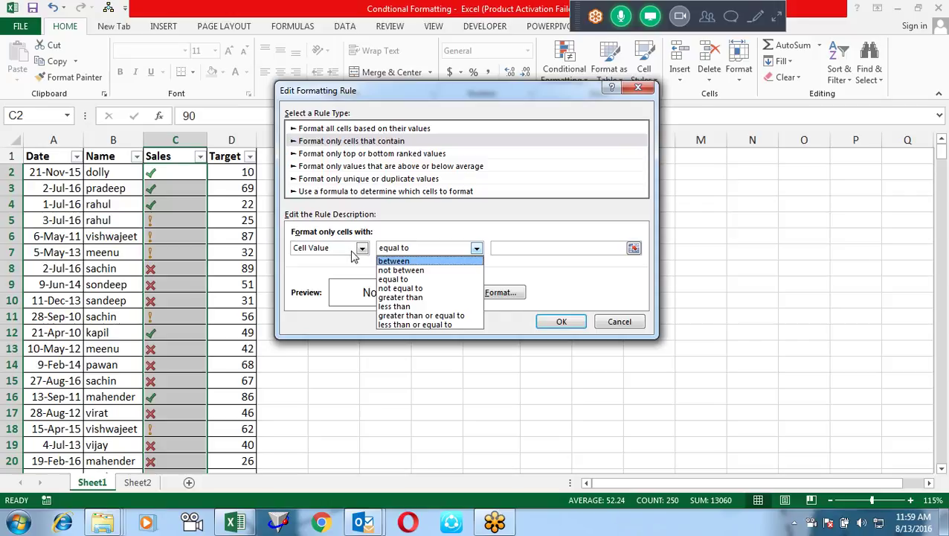
click(354, 249)
Step: Try Specific Text ending with and Dates Occurring Yesterday, then settle on Blanks
click(355, 249)
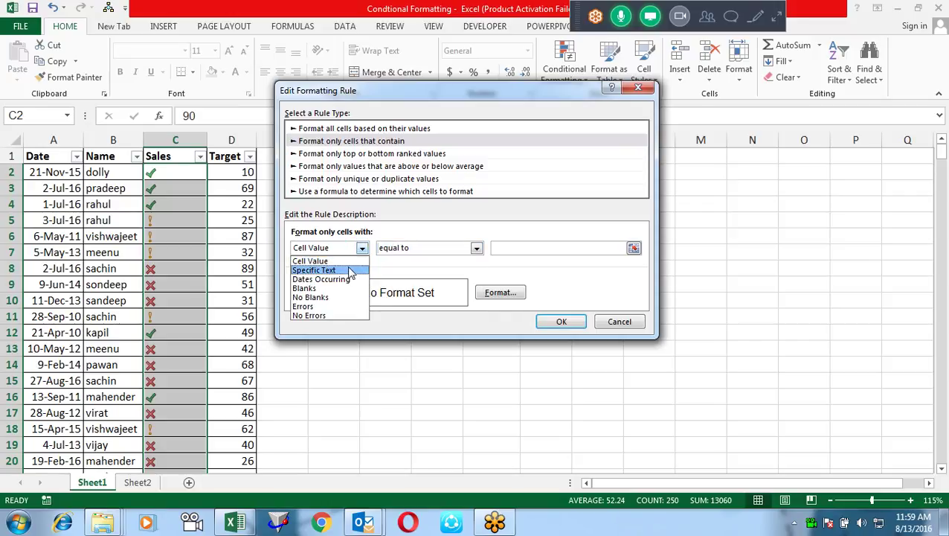
click(347, 271)
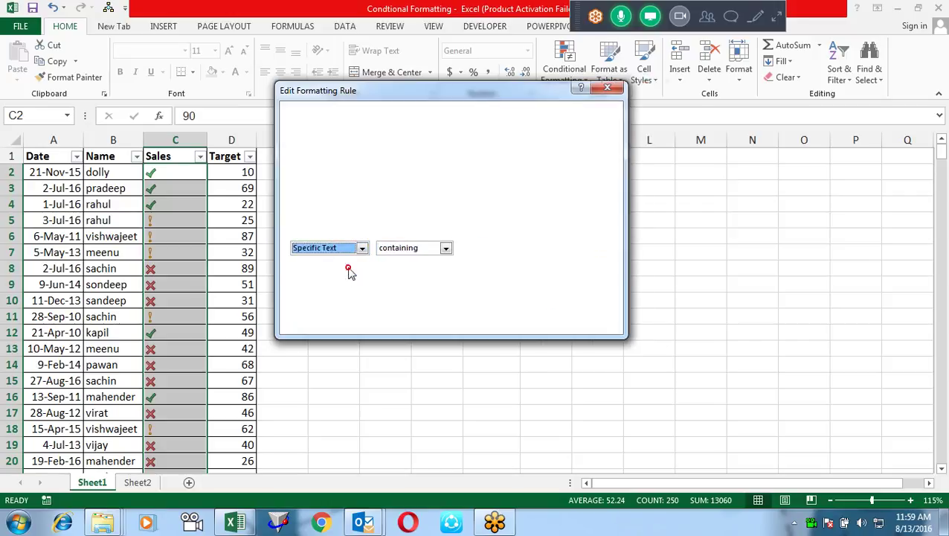
click(446, 250)
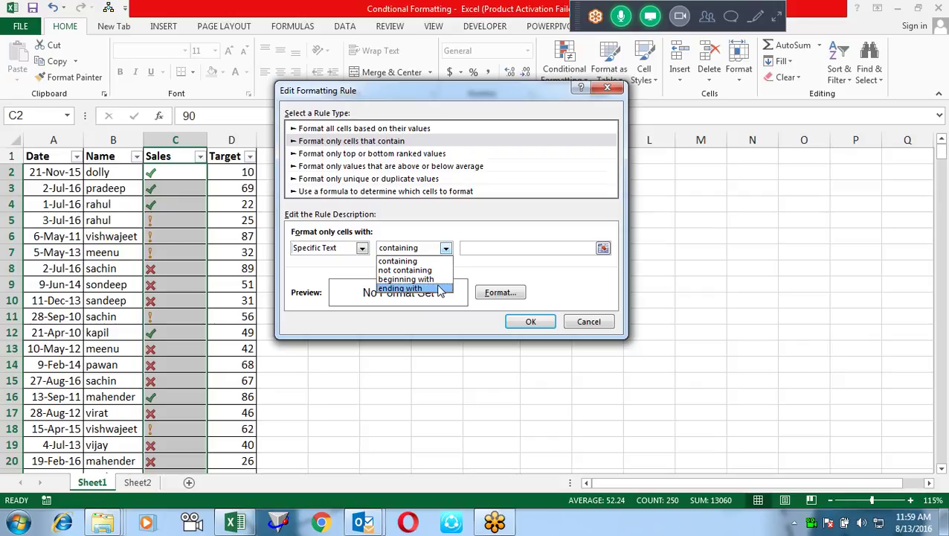
click(439, 289)
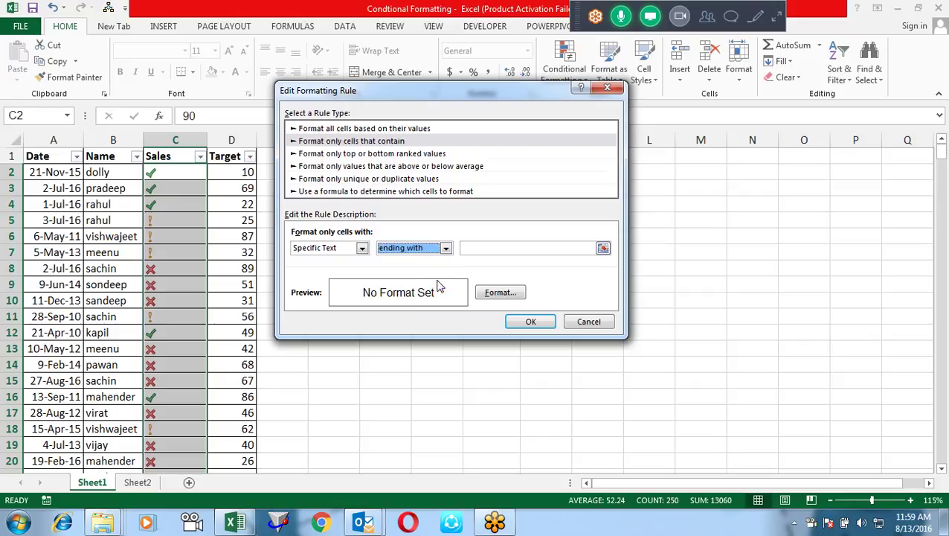
click(361, 247)
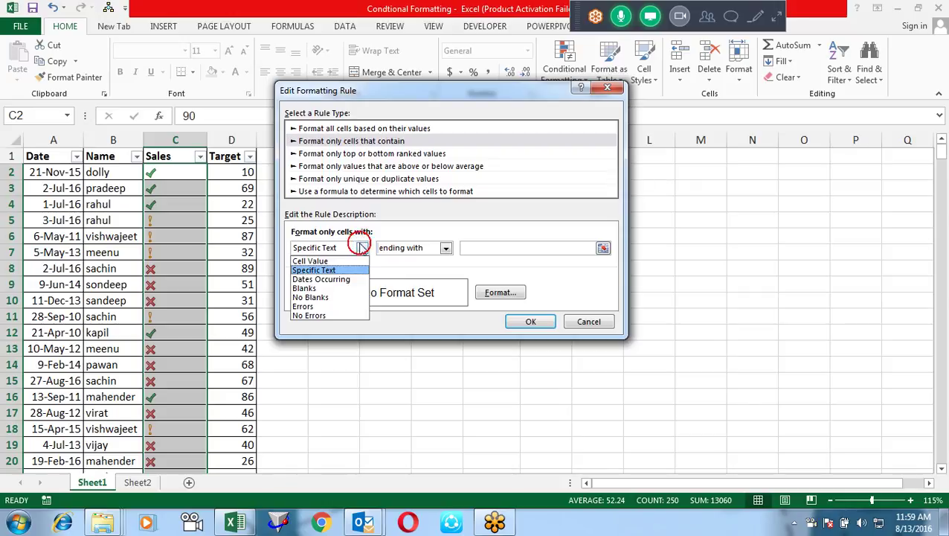
click(347, 282)
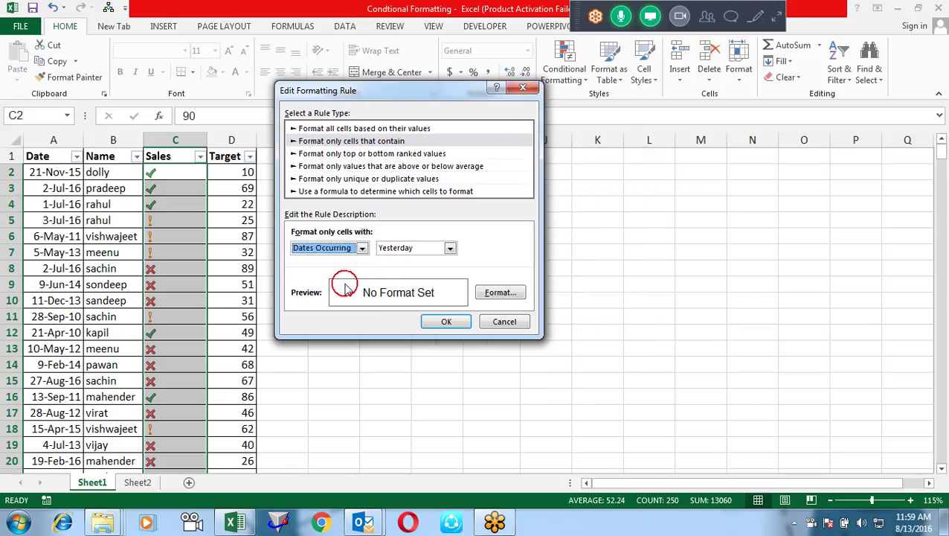
click(451, 249)
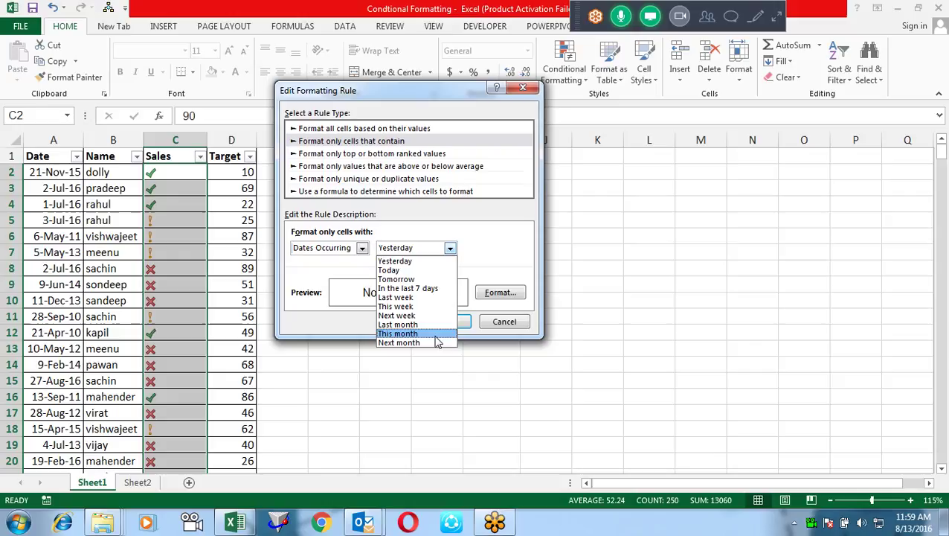
click(362, 248)
click(361, 248)
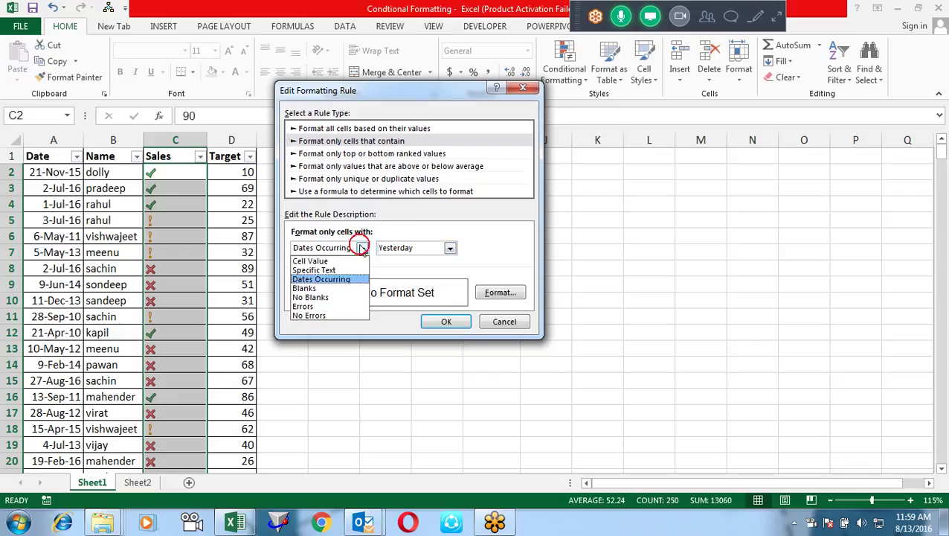
click(348, 289)
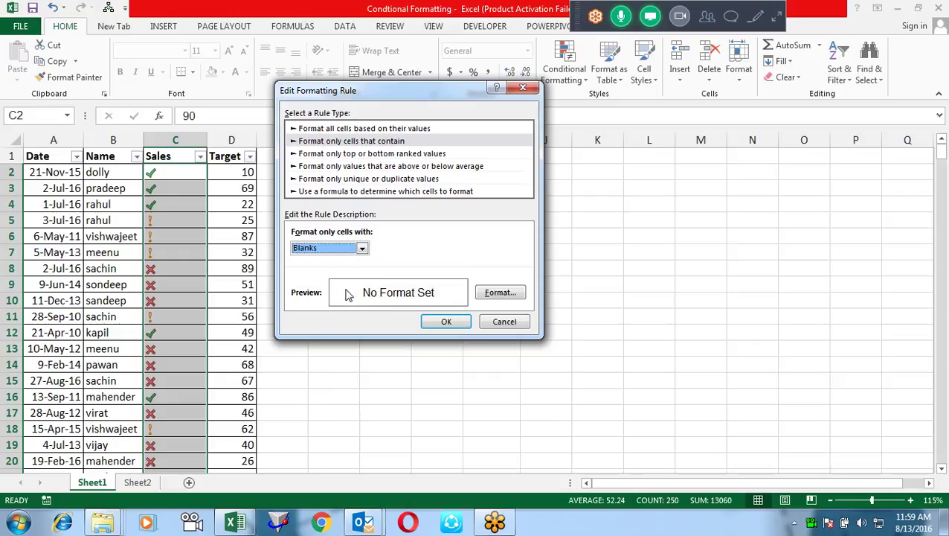
Step: Set the rule's format to a yellow fill
click(493, 294)
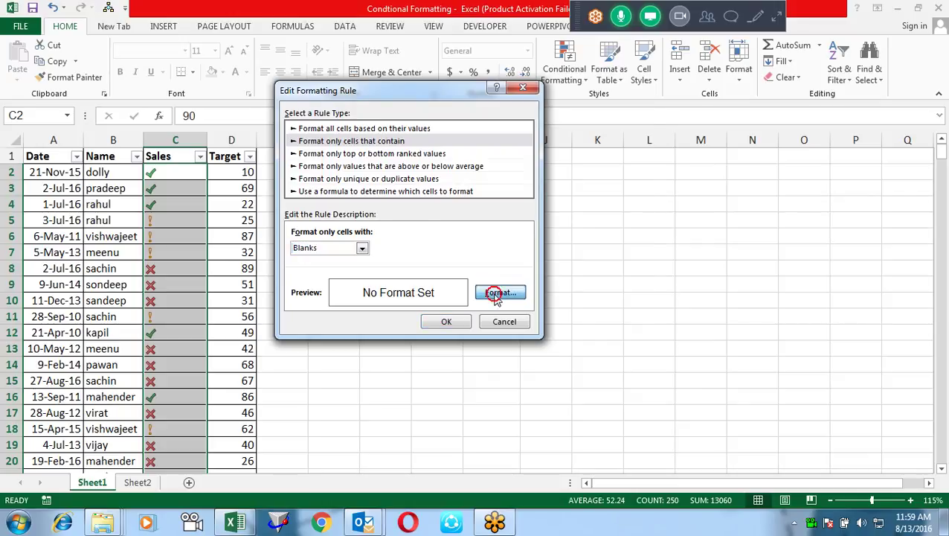
click(349, 209)
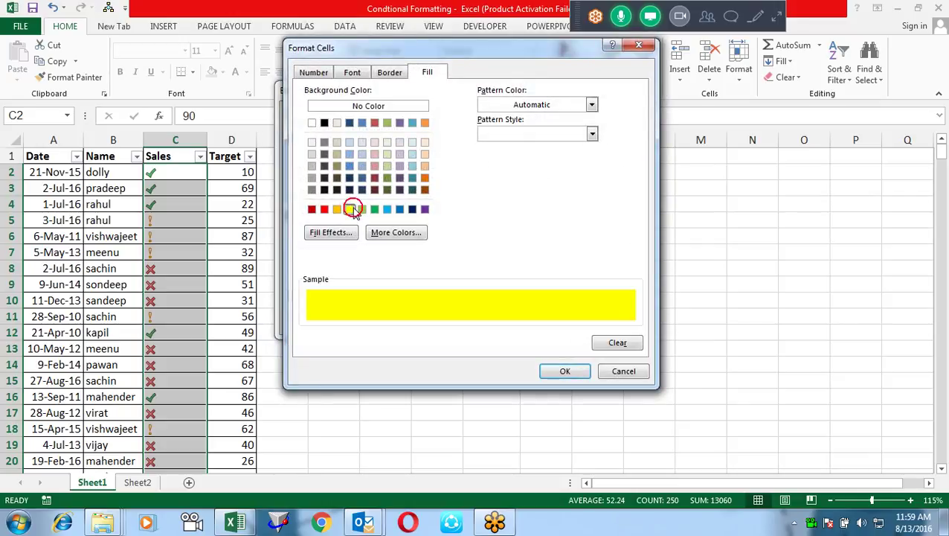
click(567, 371)
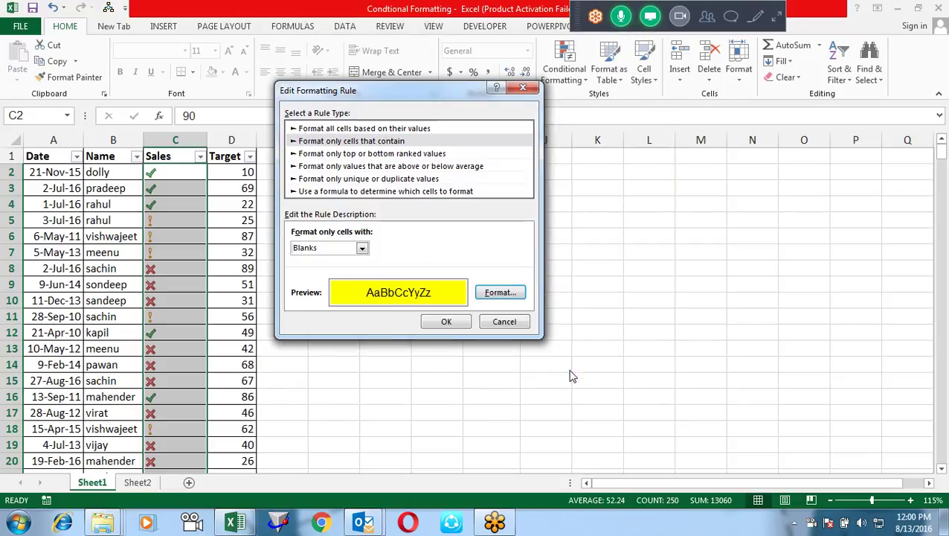
Step: Cycle the condition through No Blanks and Errors, ending on No Errors
click(362, 248)
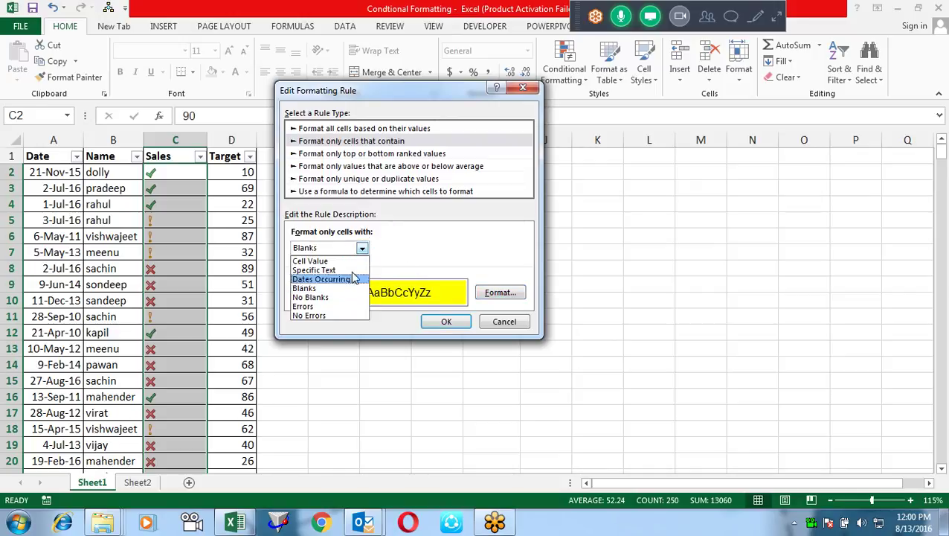
click(339, 299)
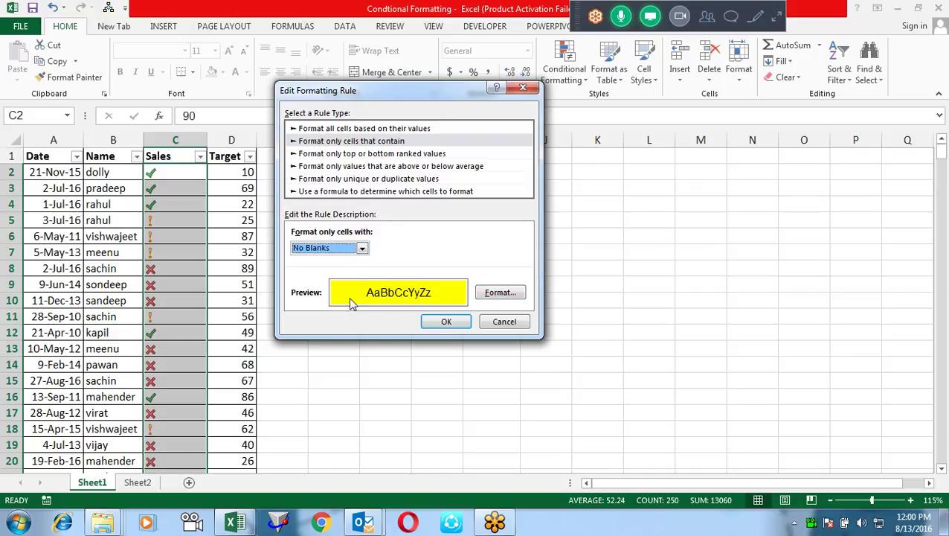
click(363, 249)
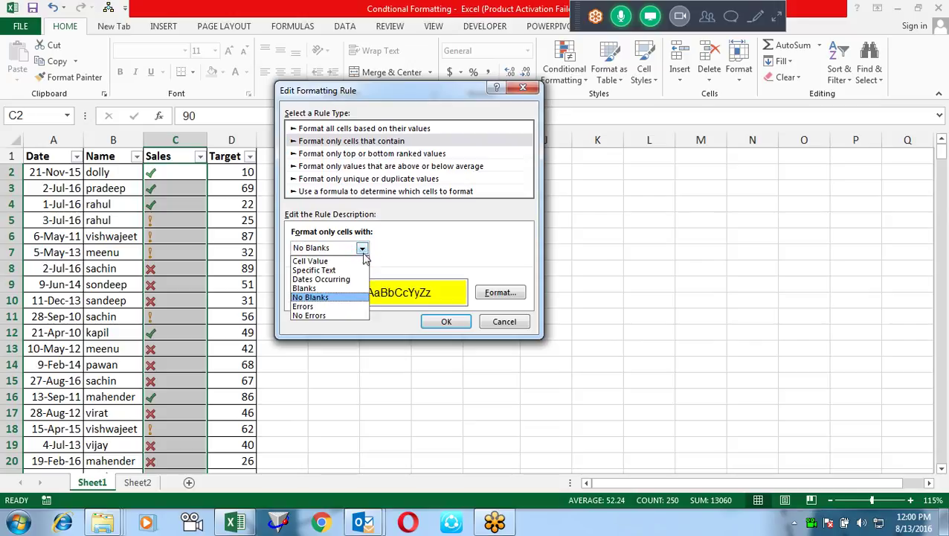
click(344, 307)
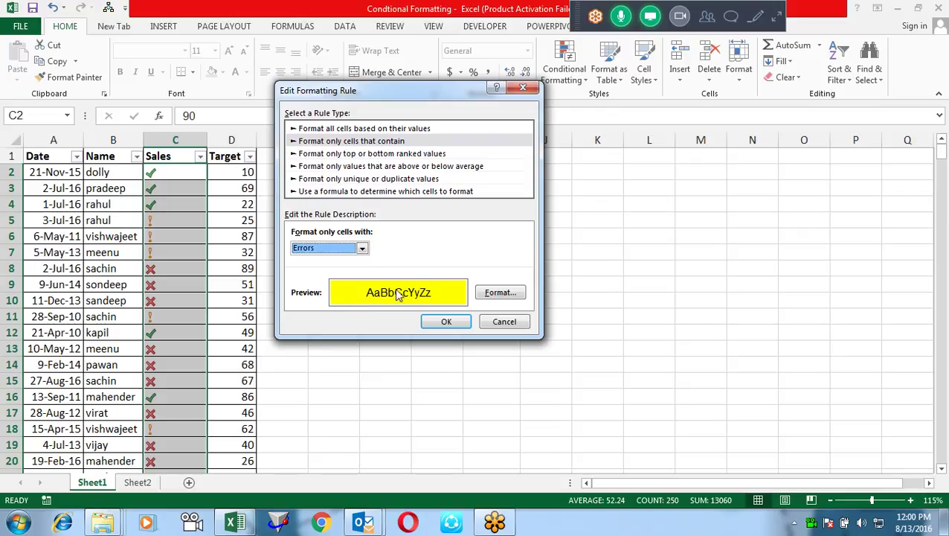
click(362, 249)
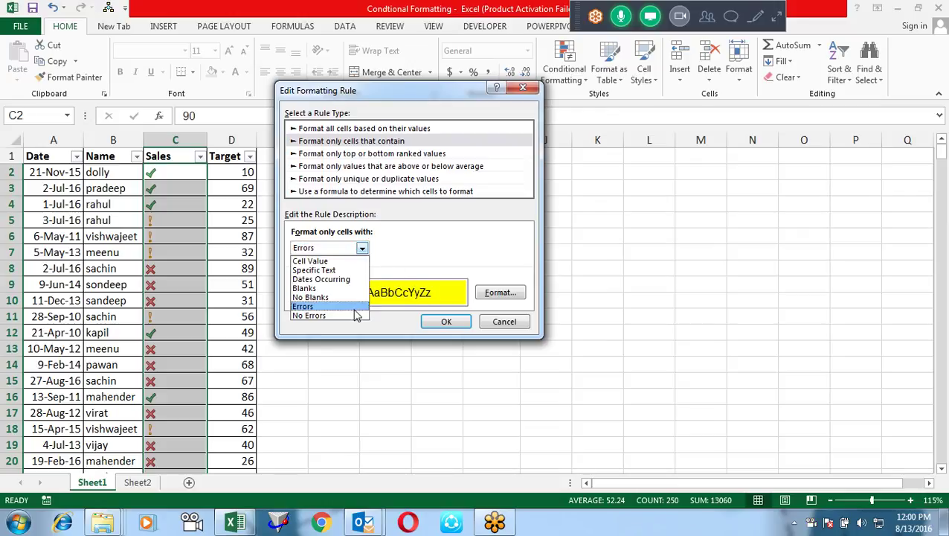
click(348, 315)
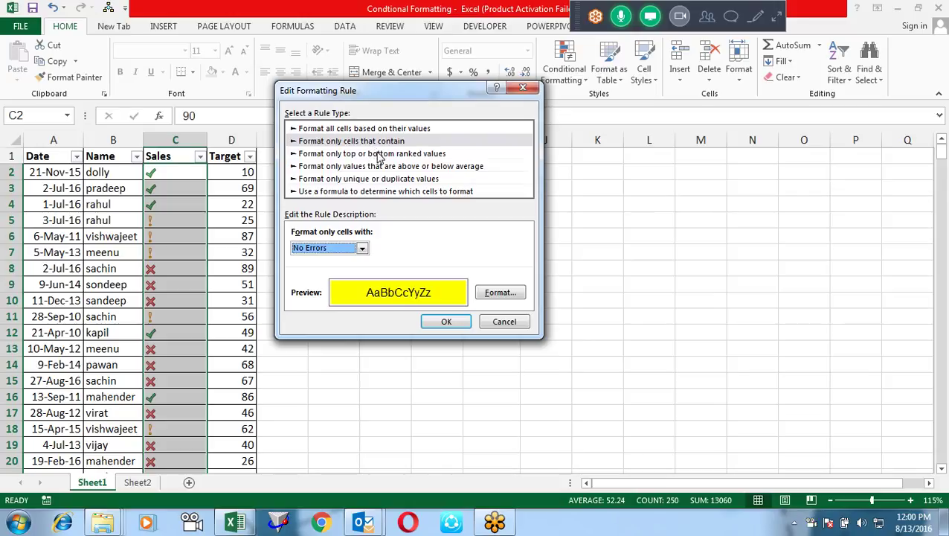
Step: Switch the rule type to 'Format only top or bottom ranked values' with Top 10 items, not a percentage
click(381, 155)
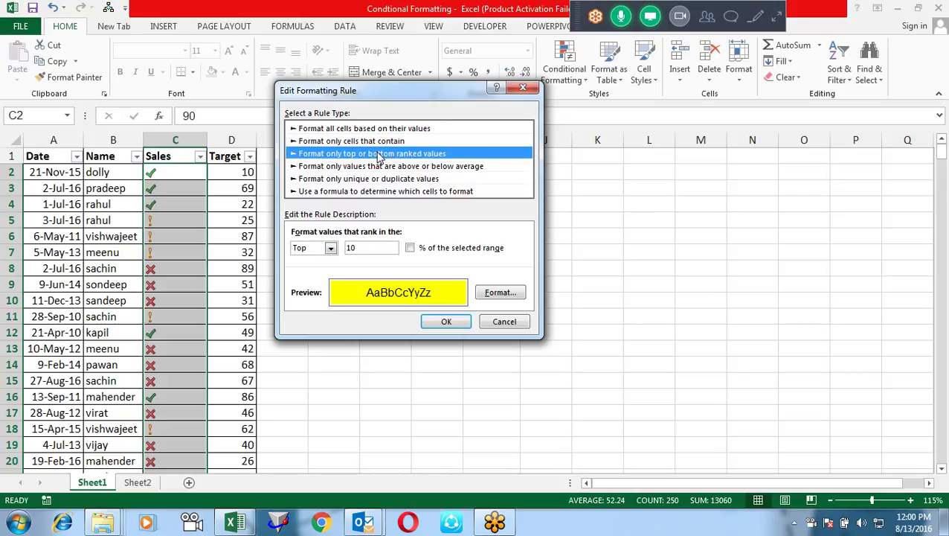
click(330, 248)
click(330, 248)
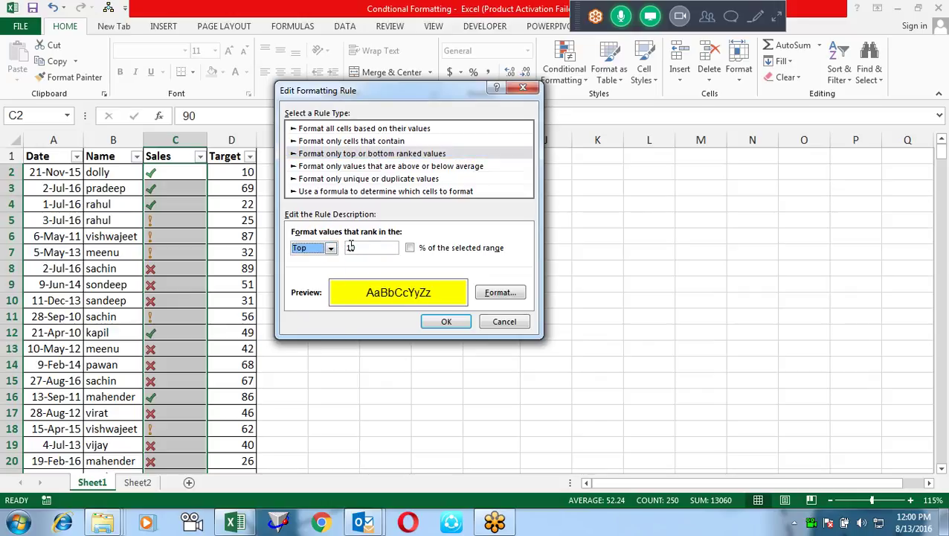
double_click(349, 248)
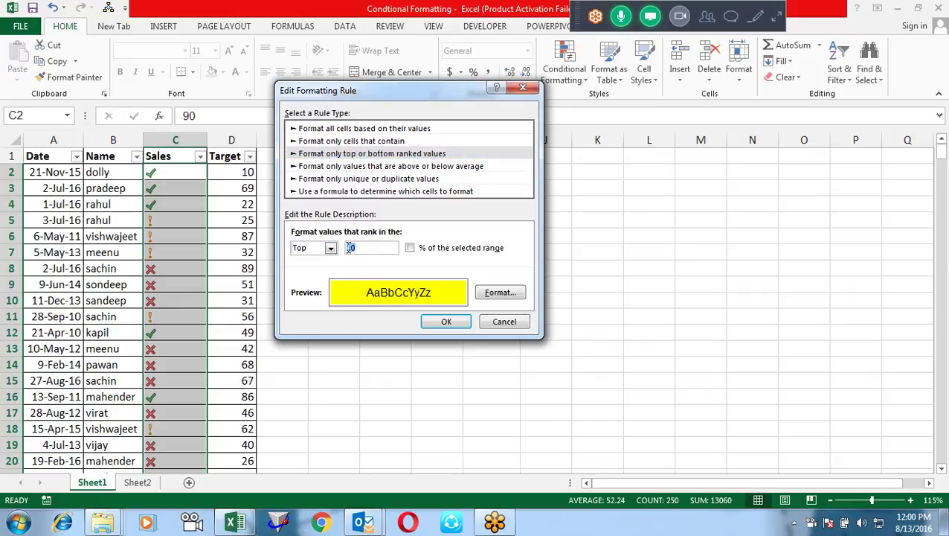
click(380, 248)
click(410, 247)
click(411, 249)
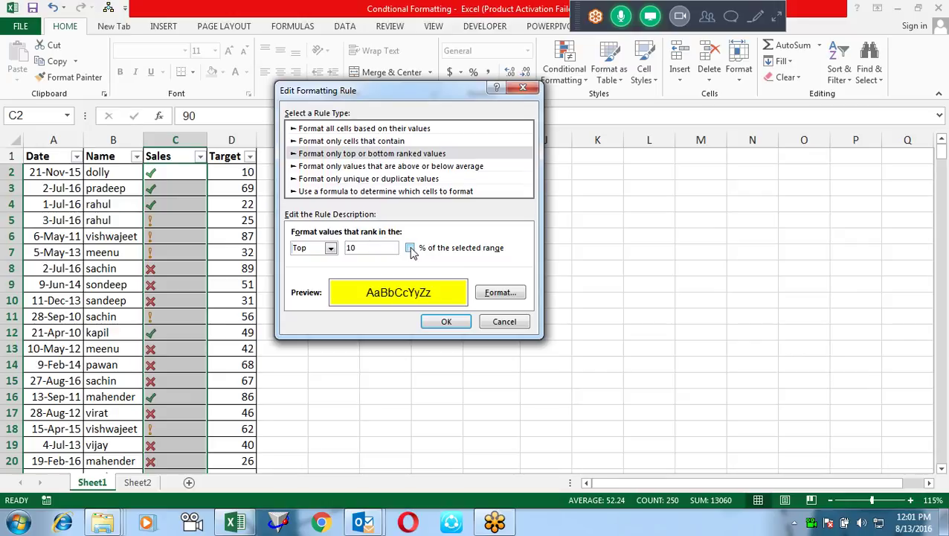
Step: Preview the above/below average, top/bottom ranked and unique/duplicate rule types and their options
click(389, 169)
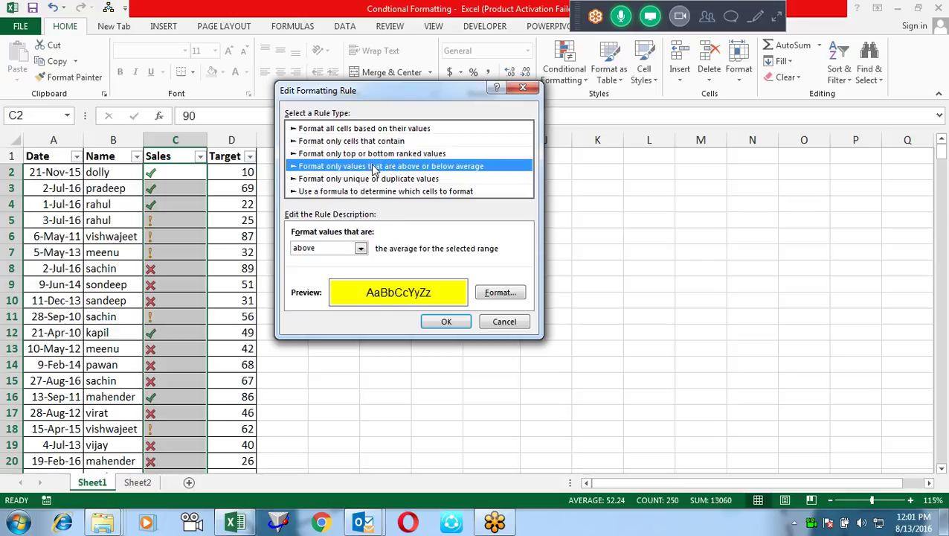
click(381, 155)
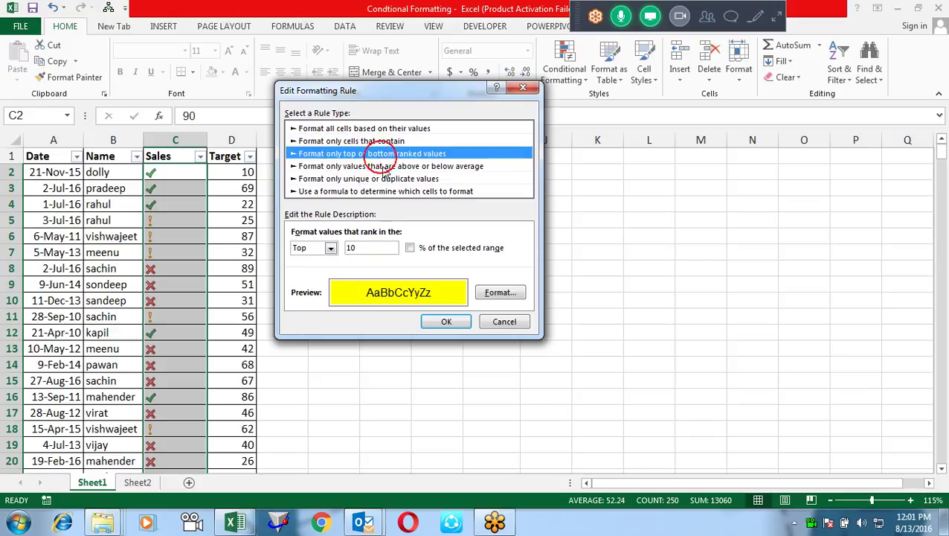
click(412, 250)
click(414, 251)
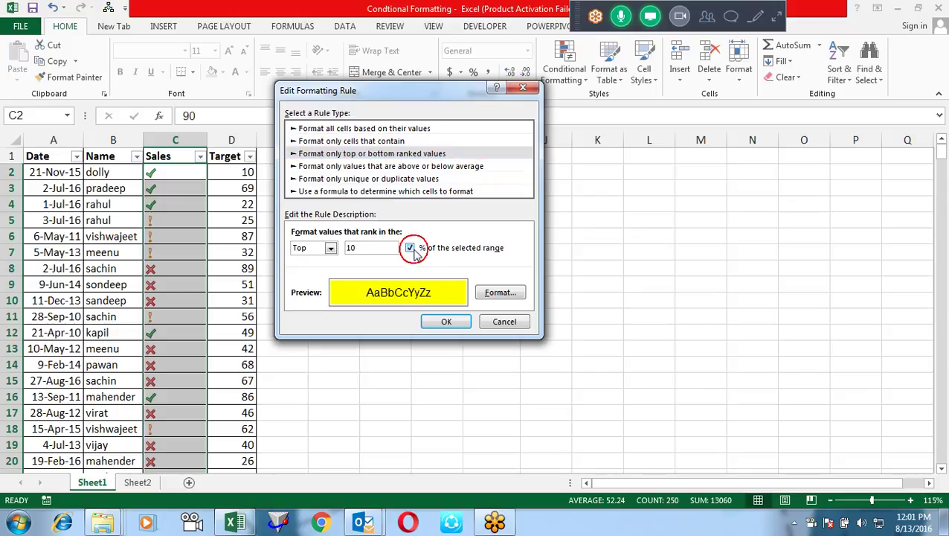
click(356, 168)
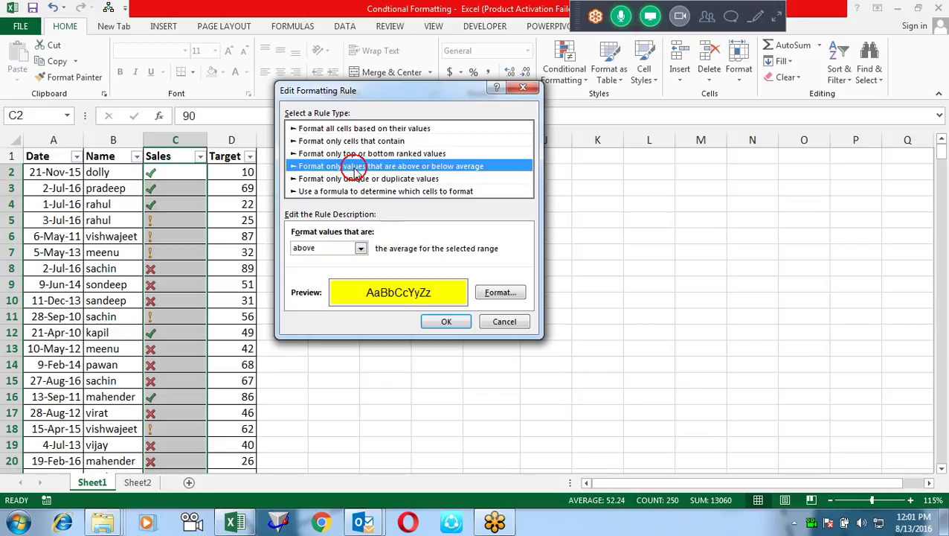
click(361, 250)
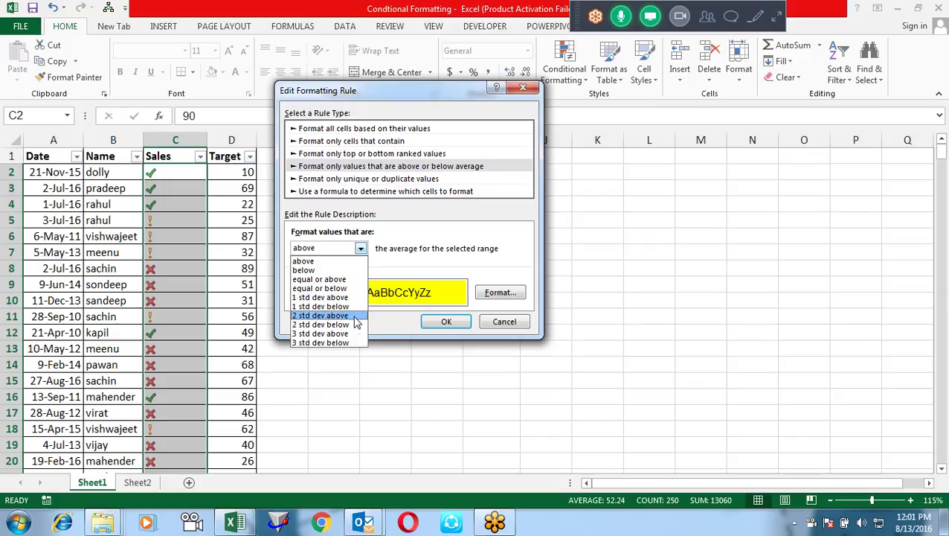
click(408, 182)
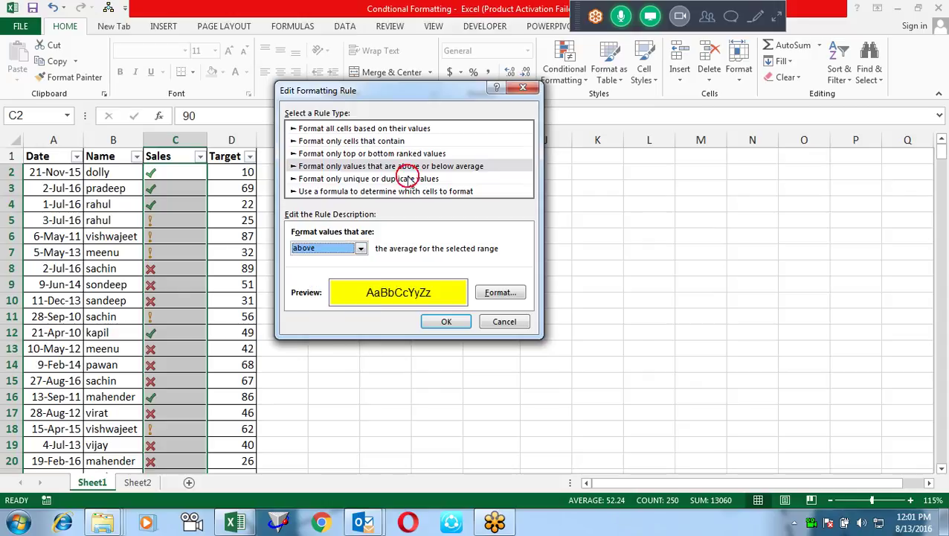
click(405, 178)
click(339, 248)
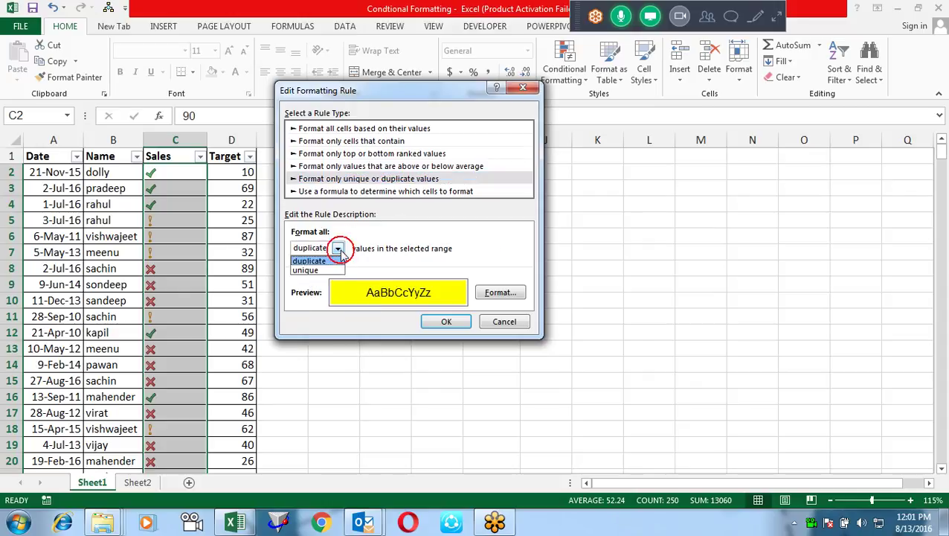
click(408, 225)
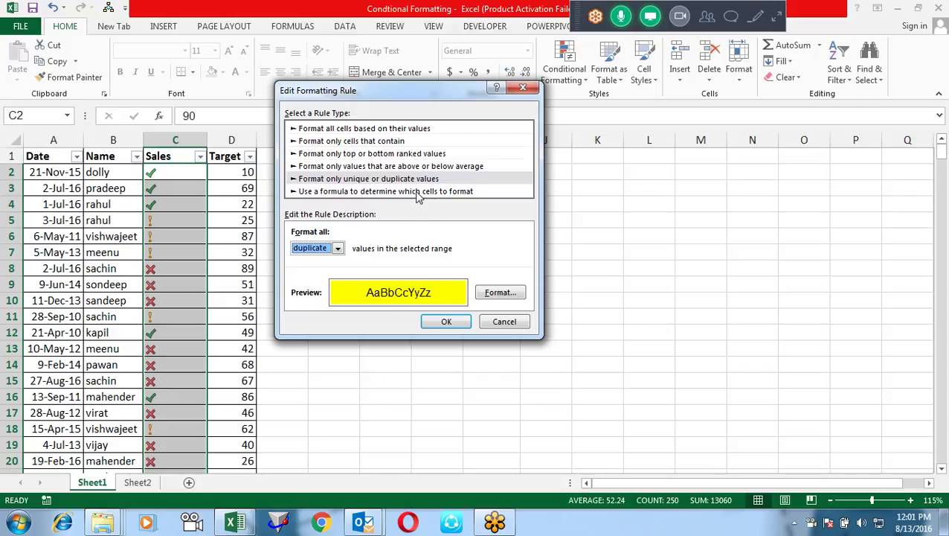
Step: Switch to a formula-based rule, then cancel the rule dialogs without saving
click(419, 192)
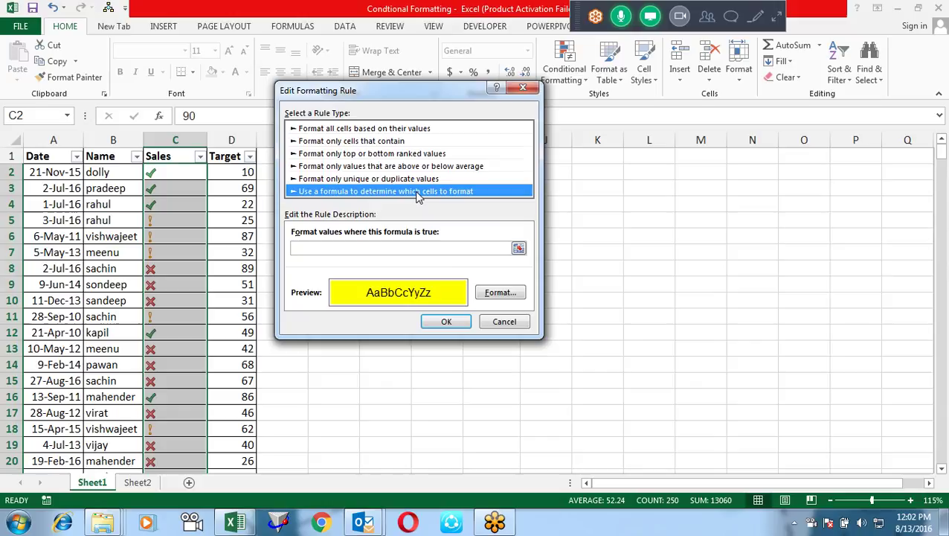
click(369, 247)
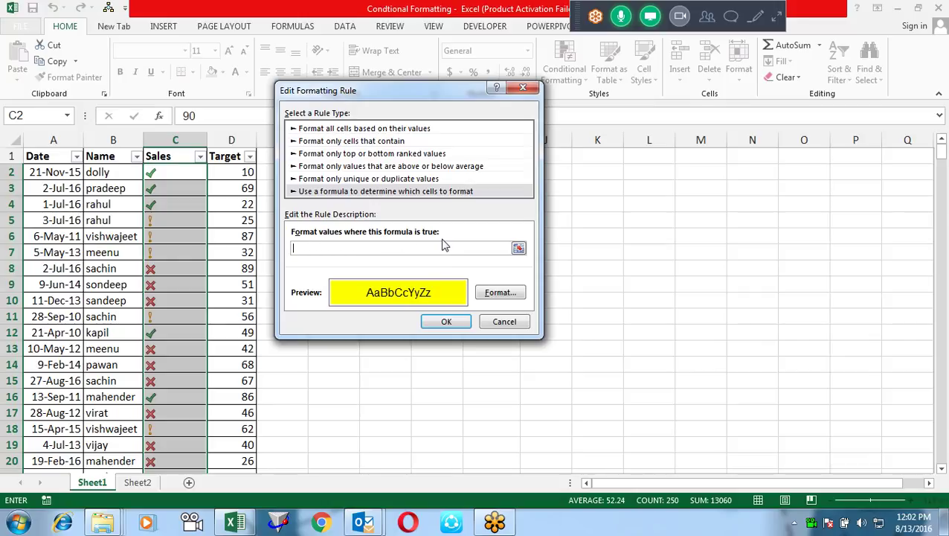
key(Escape)
key(Escape)
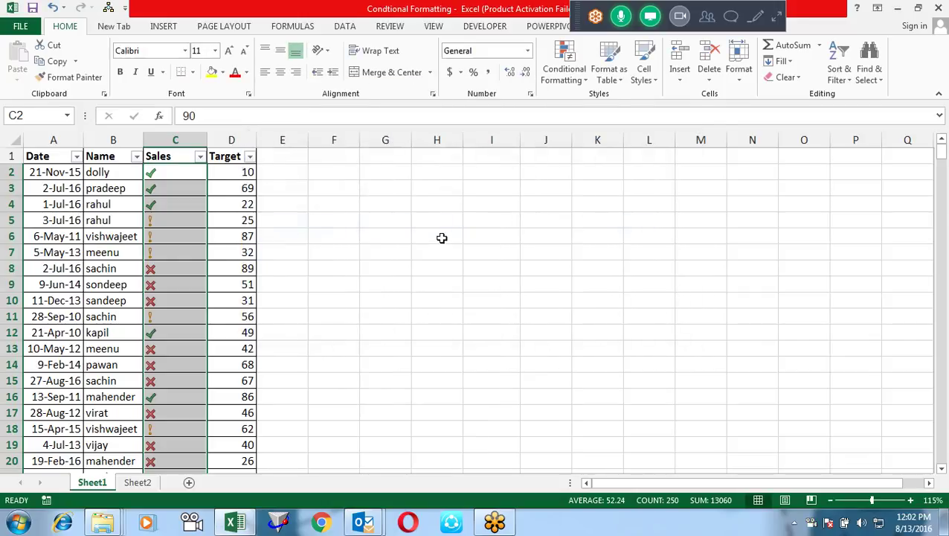
Step: Select G4:I8 and apply All Borders to it
drag(370, 188, 484, 258)
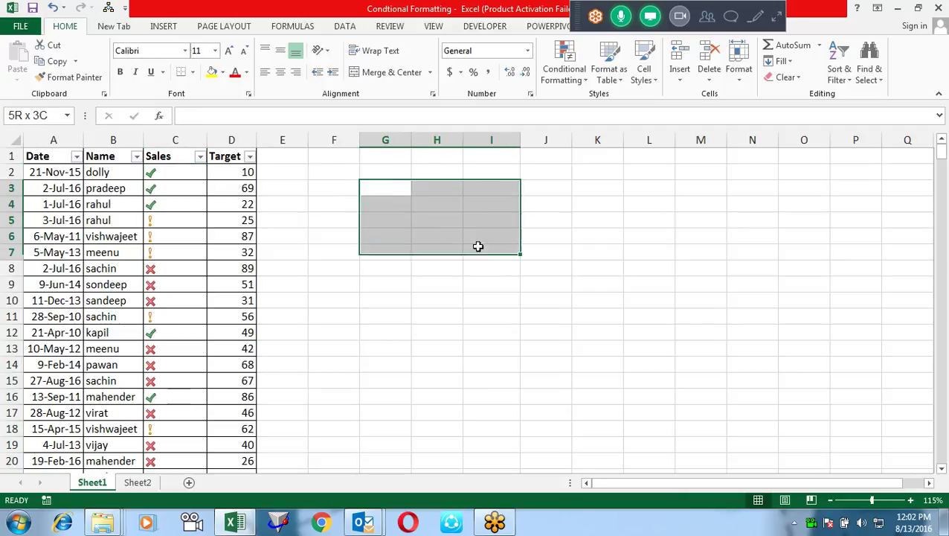
click(376, 192)
drag(384, 203, 514, 269)
key(alt)
key(h)
key(b)
key(a)
Step: Enter P in G3 and fill it light green
key(Up)
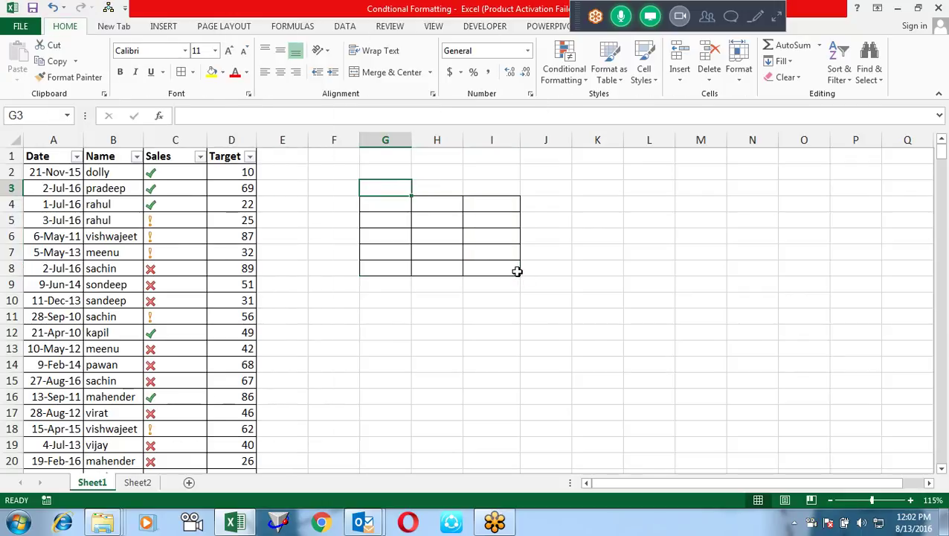
text(P)
key(Return)
key(Up)
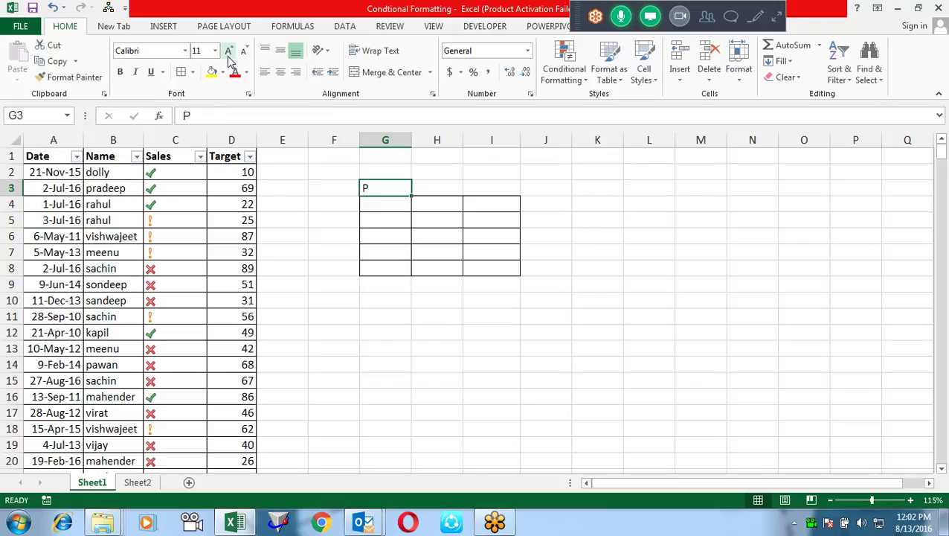
click(223, 72)
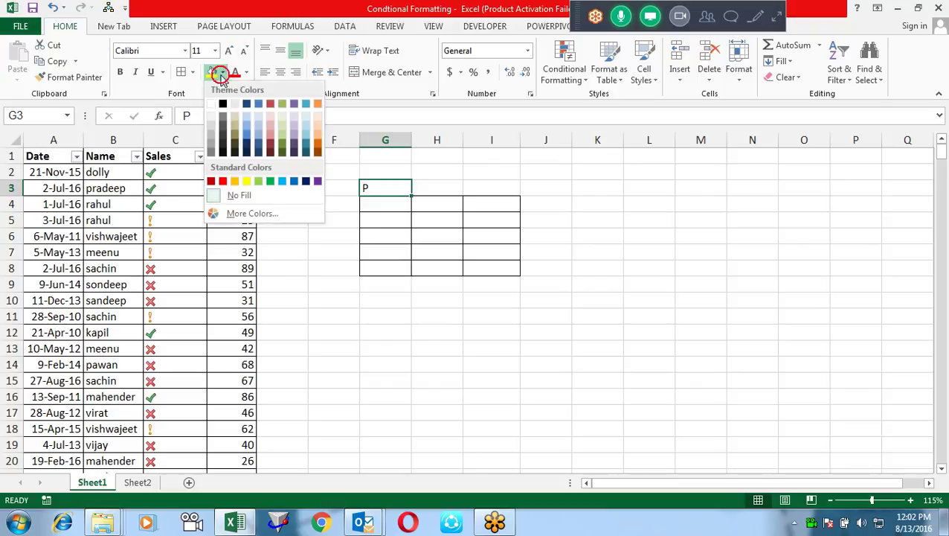
click(258, 181)
Step: Enter A in H3 and fill it red
key(Right)
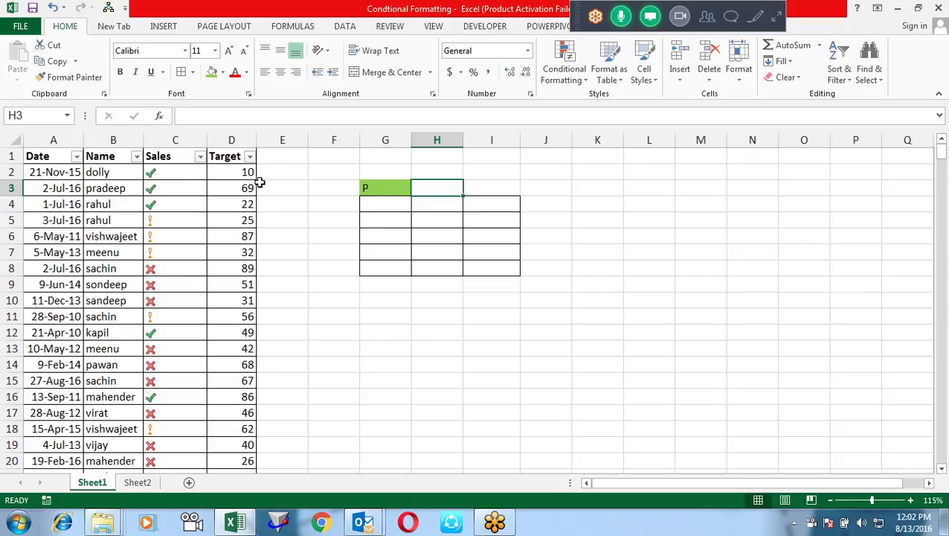
text(A)
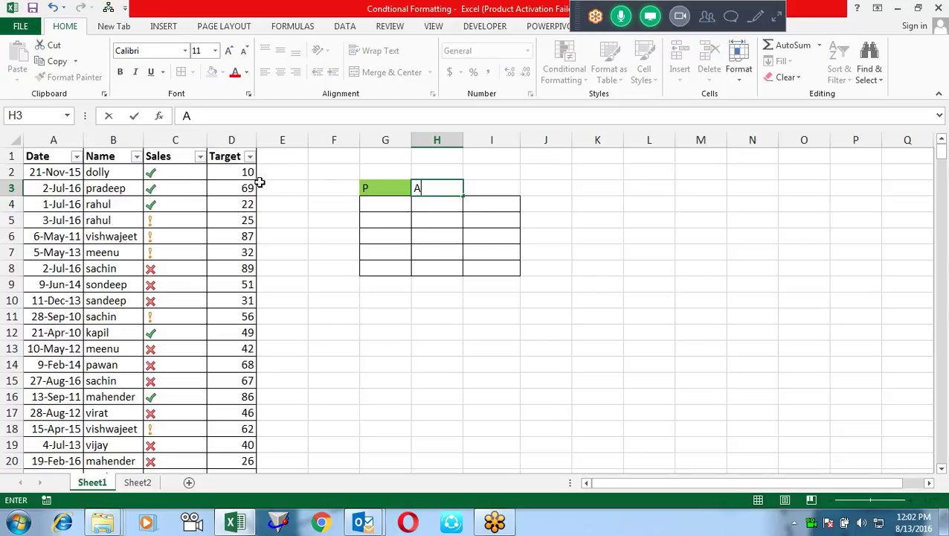
key(Return)
key(Up)
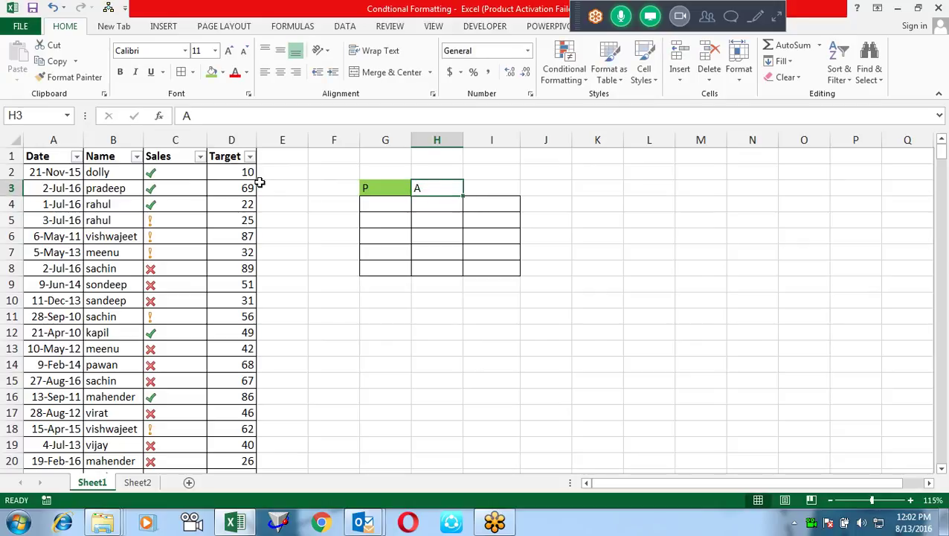
click(223, 72)
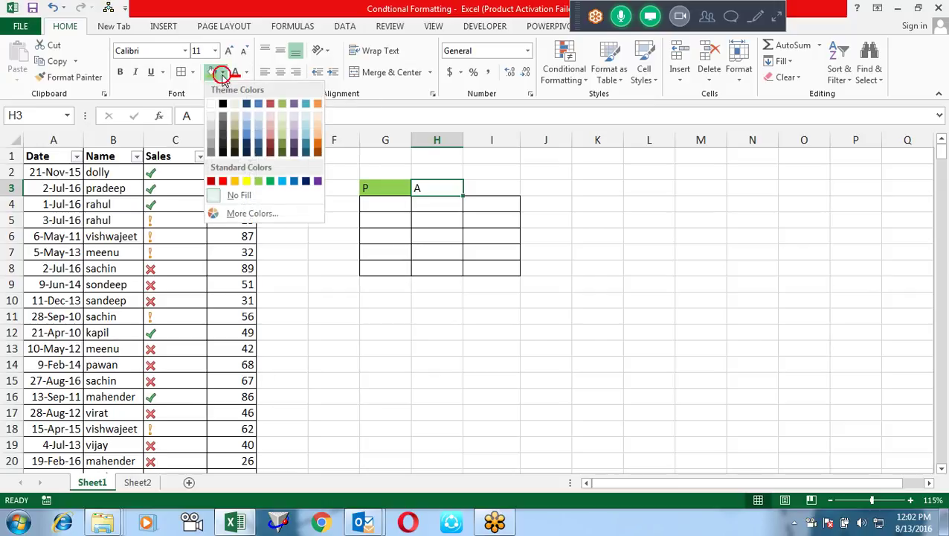
click(225, 182)
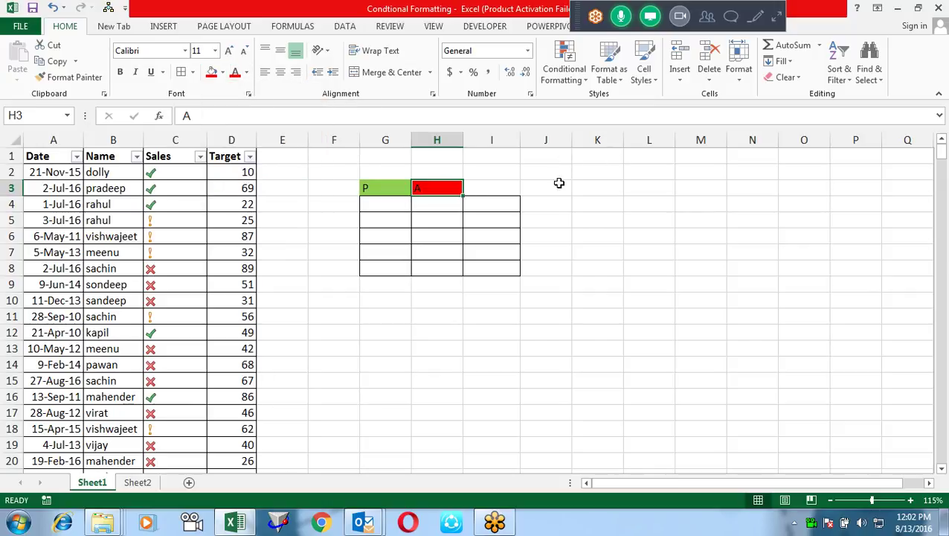
Step: Enter L in I3, fill it gold, and select the grid G4:I8
click(499, 187)
text(L)
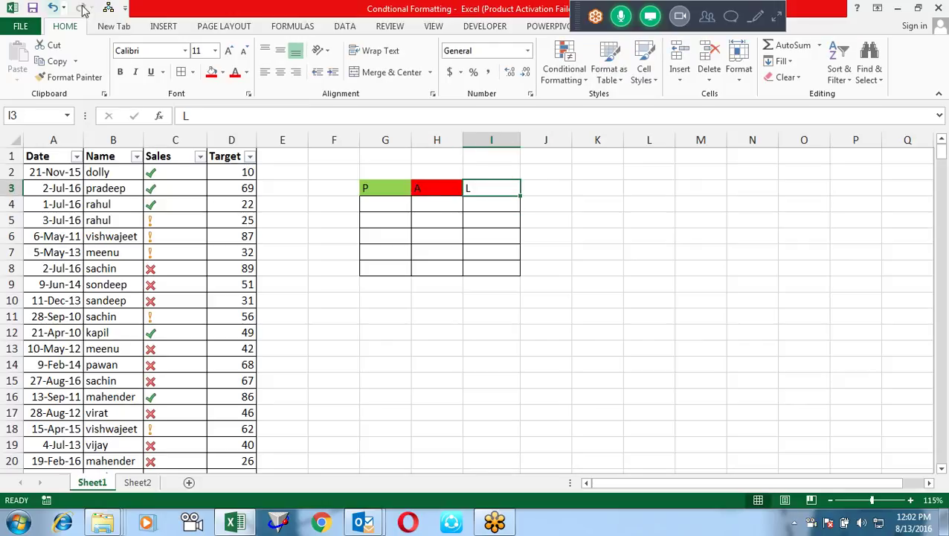
click(220, 72)
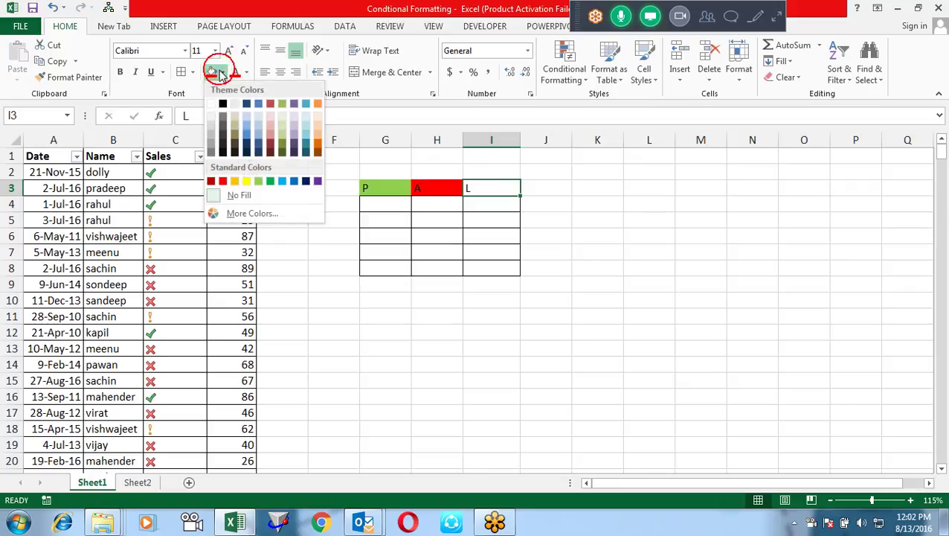
click(234, 181)
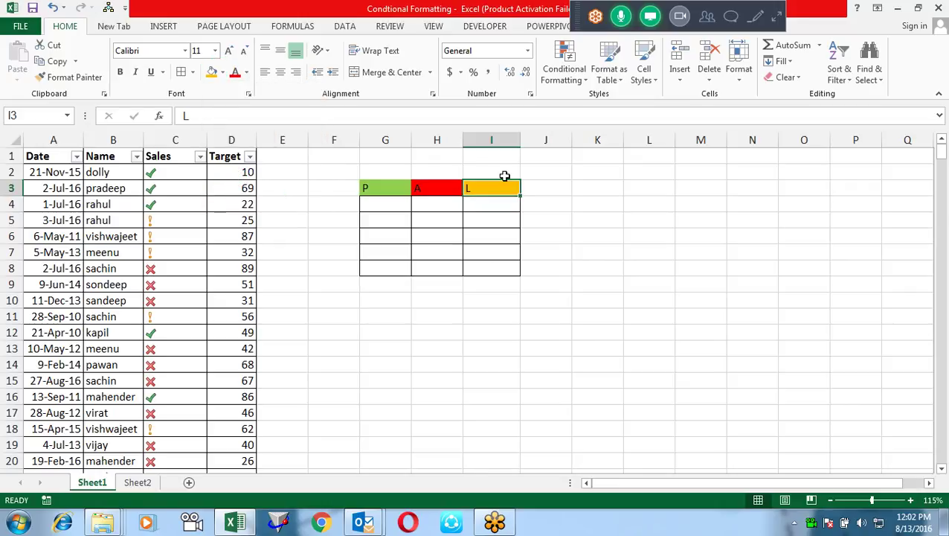
drag(385, 209, 497, 269)
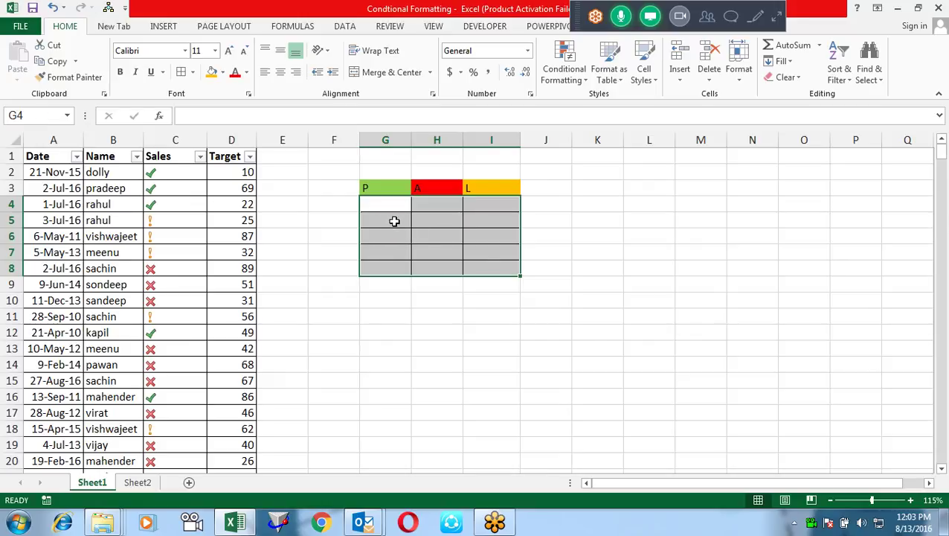
Step: Add an Equal To rule on G4:I8 giving cells equal to P a light green custom fill
click(559, 82)
mouse_move(610, 102)
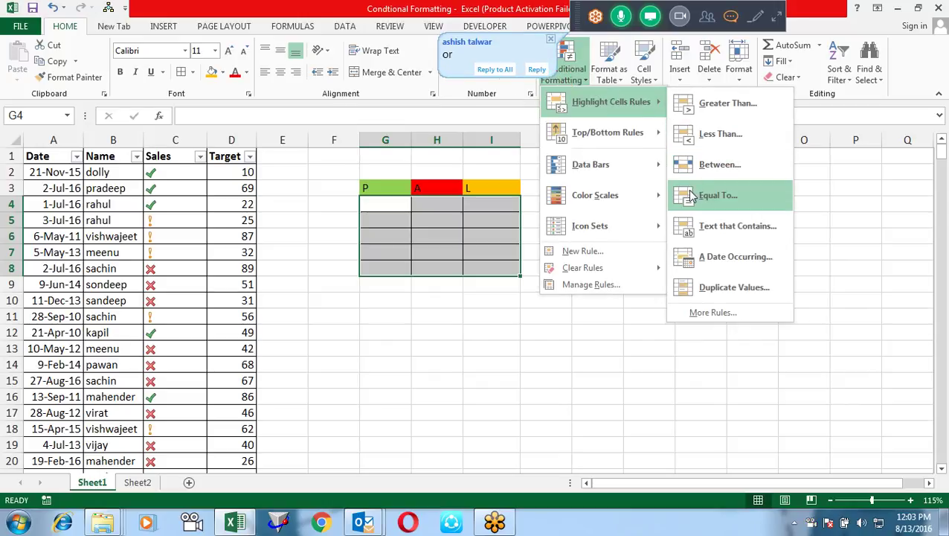
click(692, 196)
text(P)
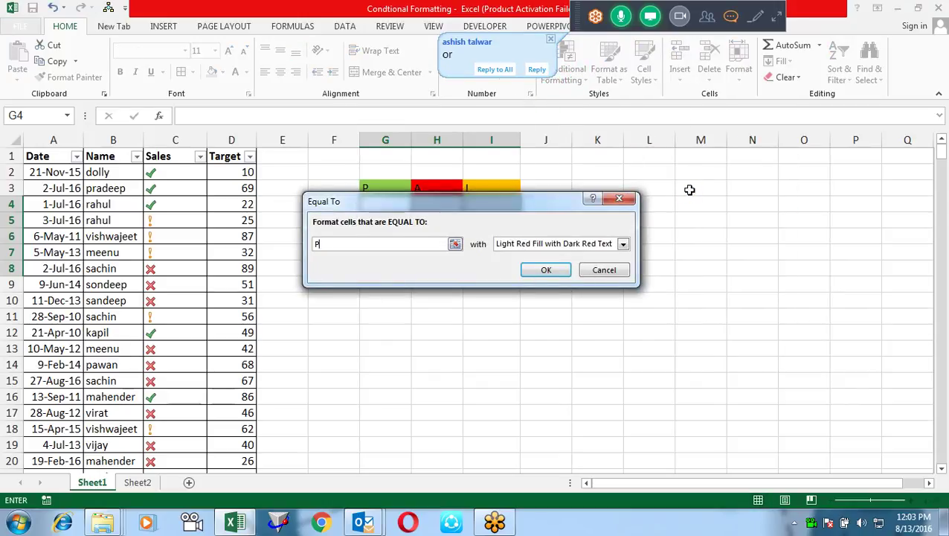
click(622, 243)
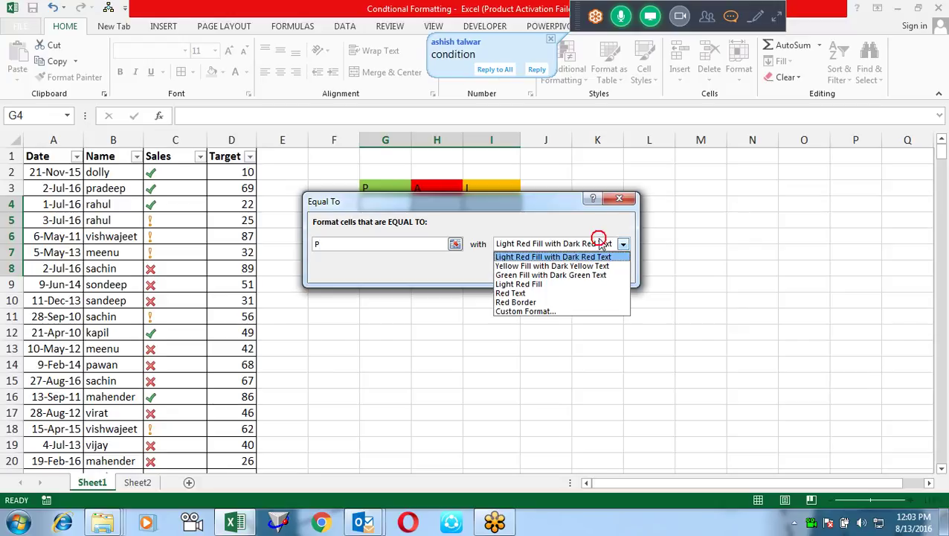
click(565, 311)
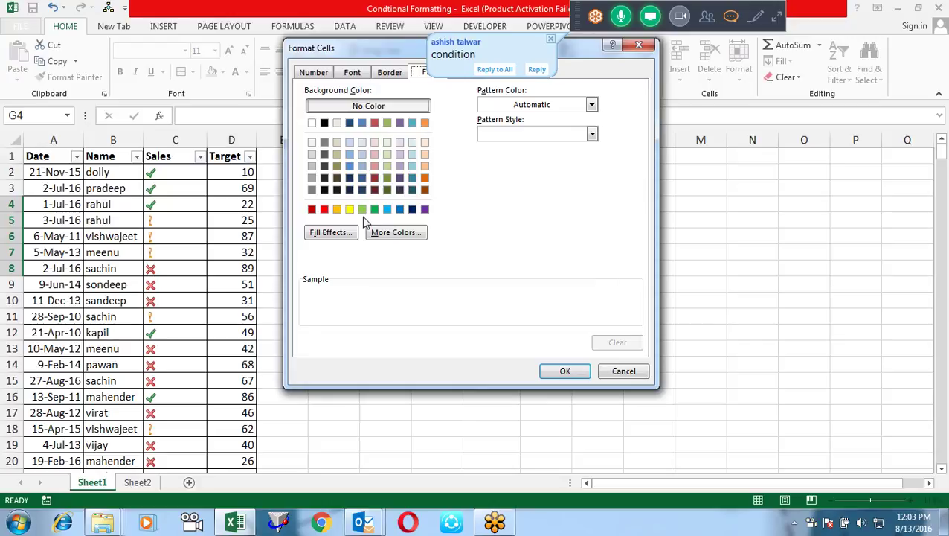
click(361, 209)
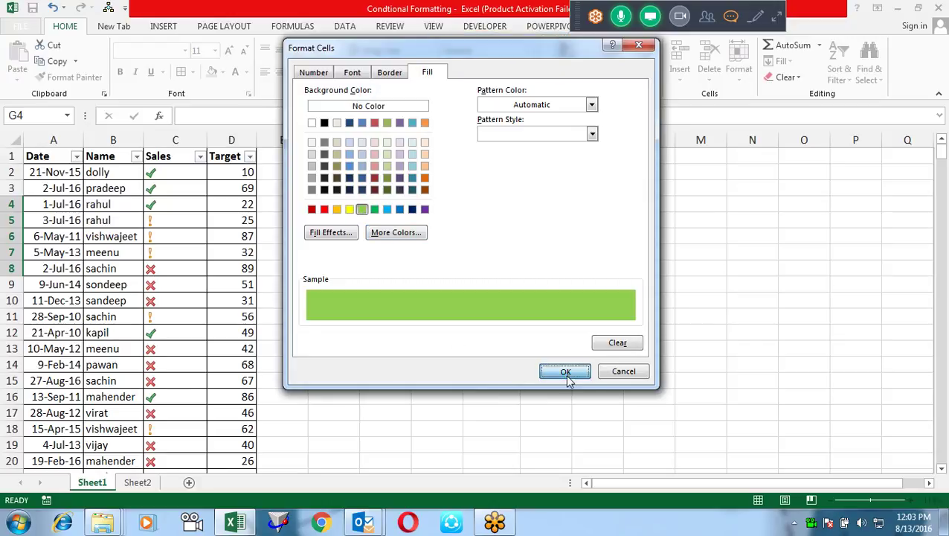
click(564, 371)
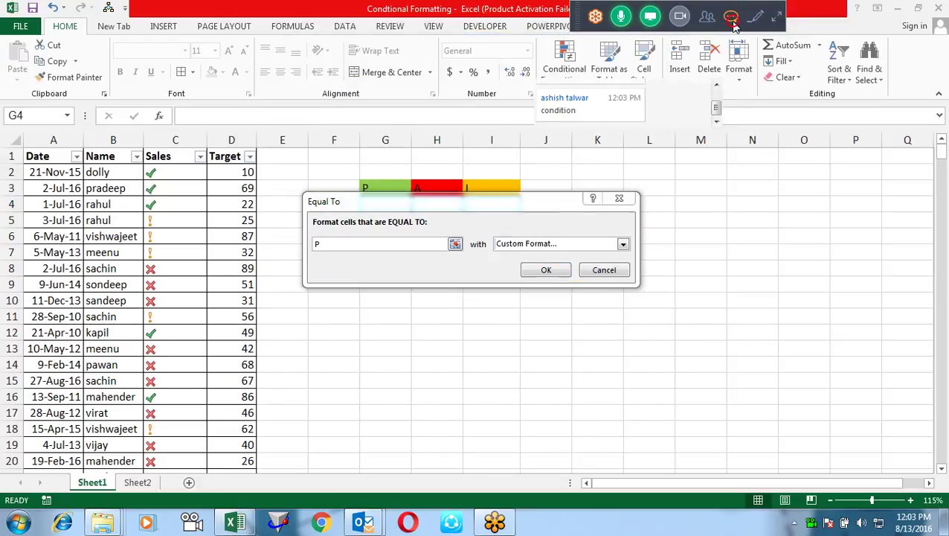
click(733, 22)
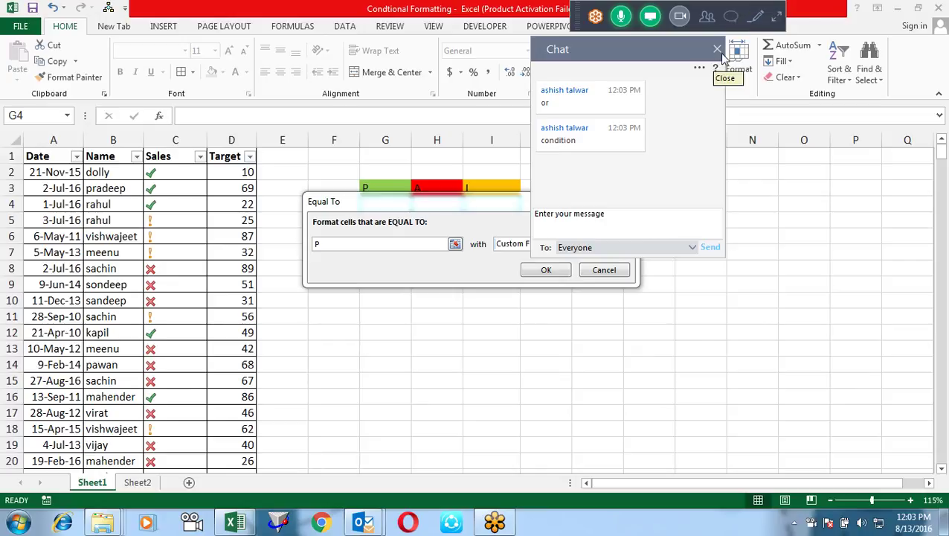
click(718, 49)
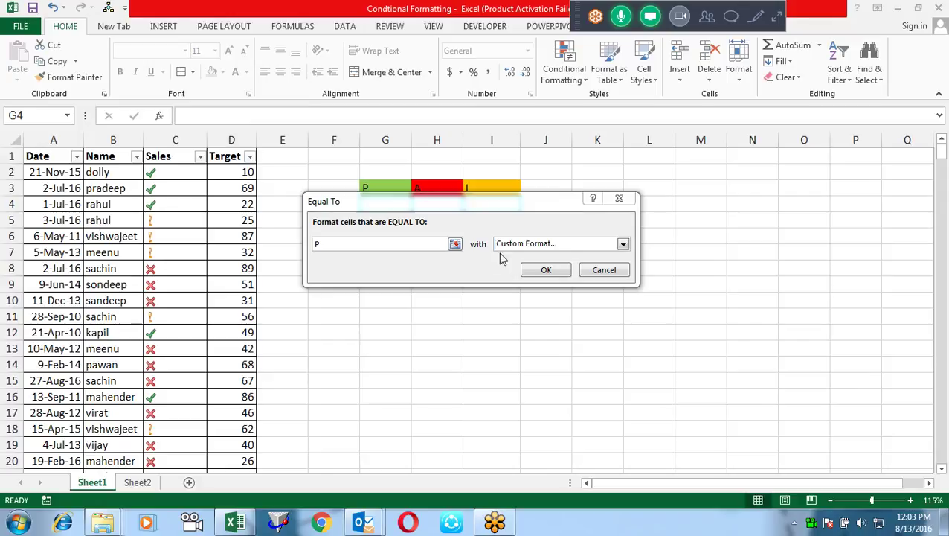
click(545, 268)
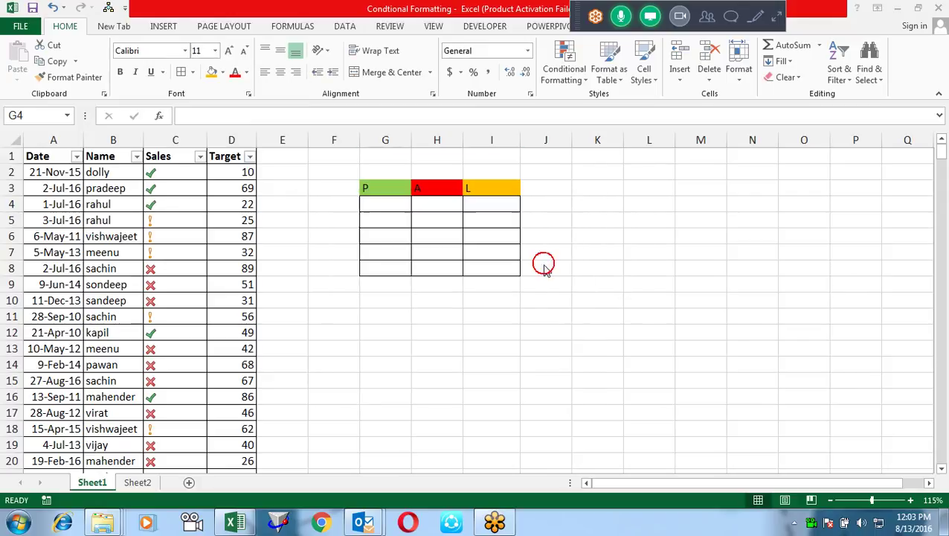
Step: Add an Equal To rule giving grid cells equal to A a red custom fill
click(574, 64)
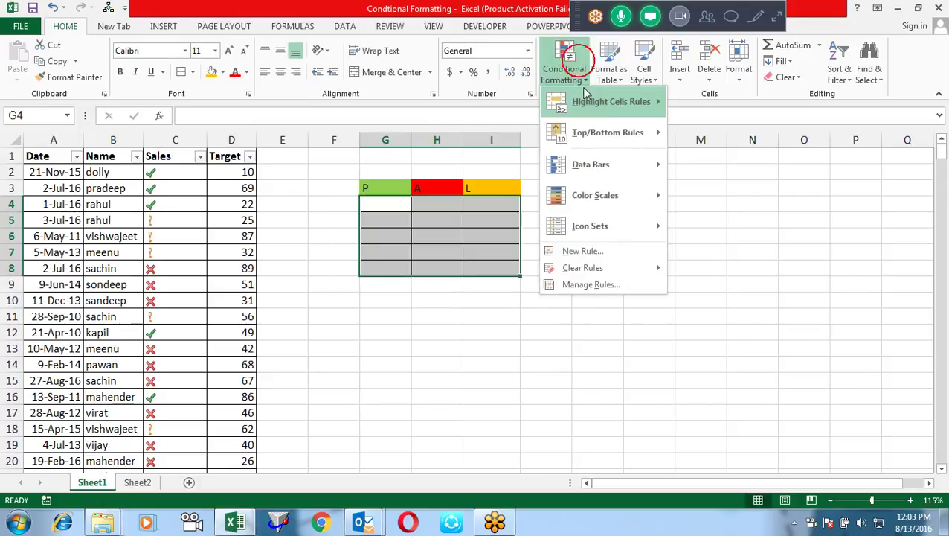
mouse_move(658, 102)
click(693, 197)
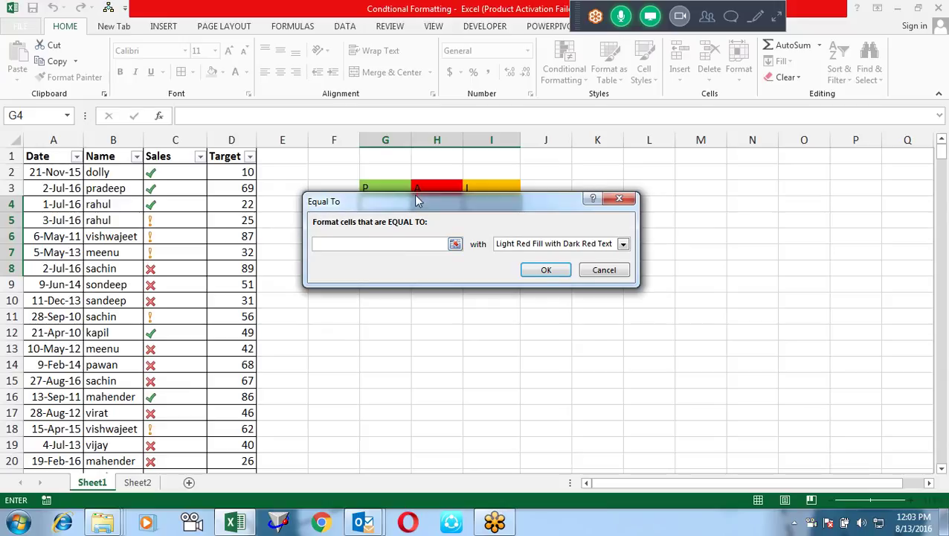
drag(414, 201, 441, 328)
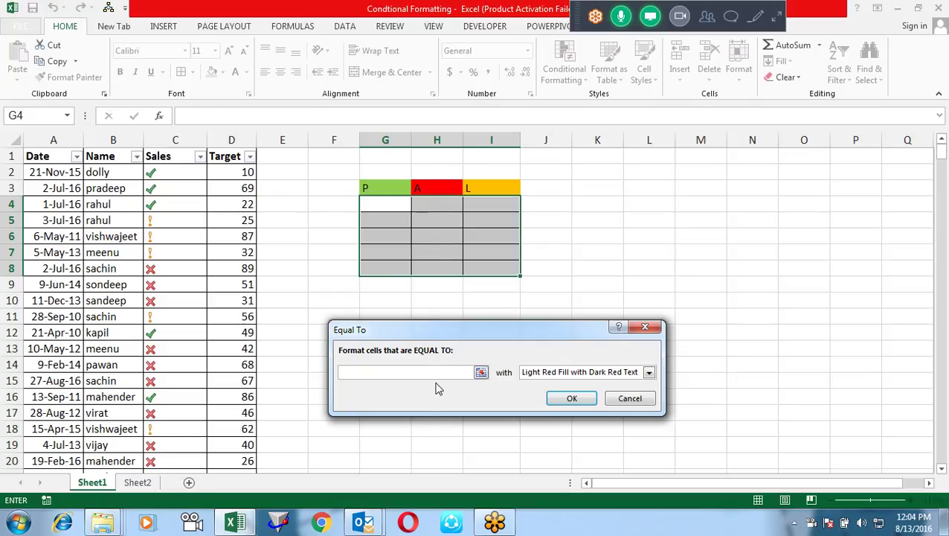
text(A)
click(648, 372)
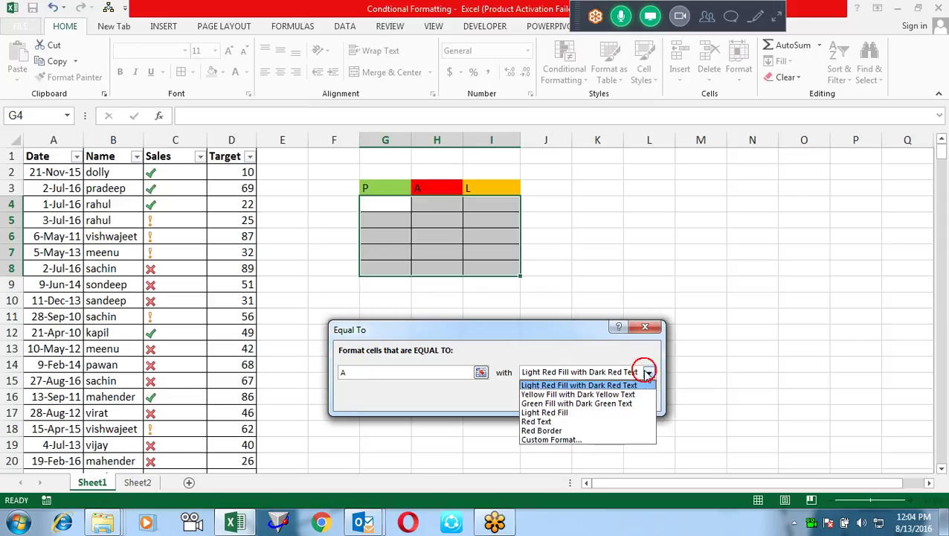
click(579, 439)
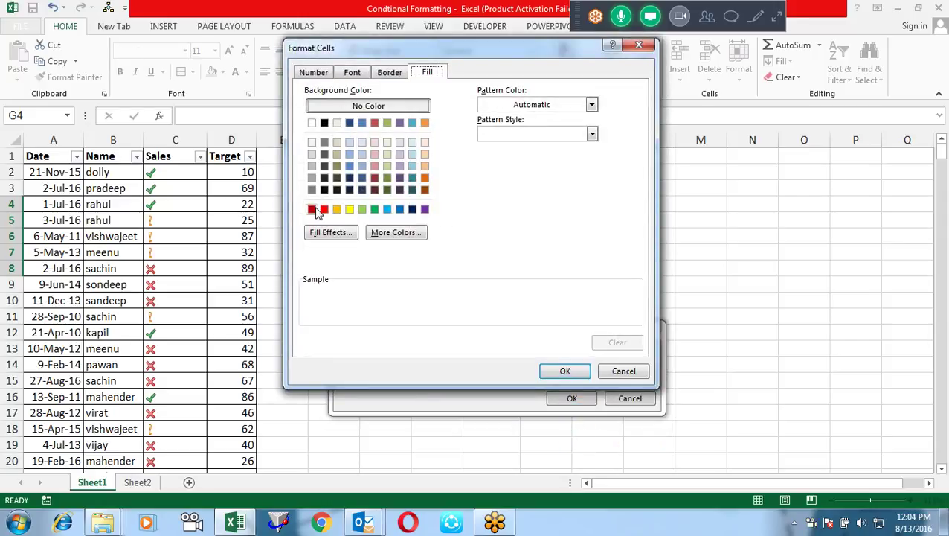
click(325, 210)
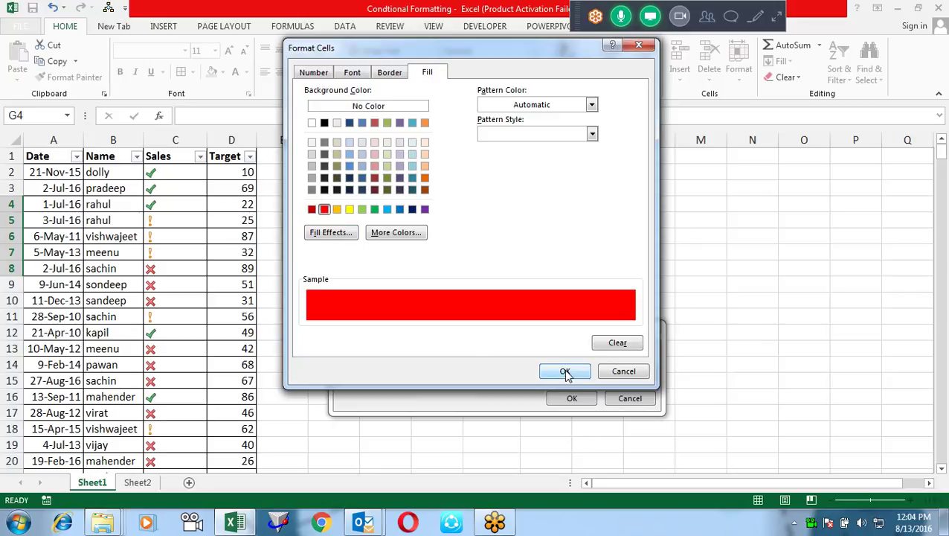
click(566, 372)
click(571, 399)
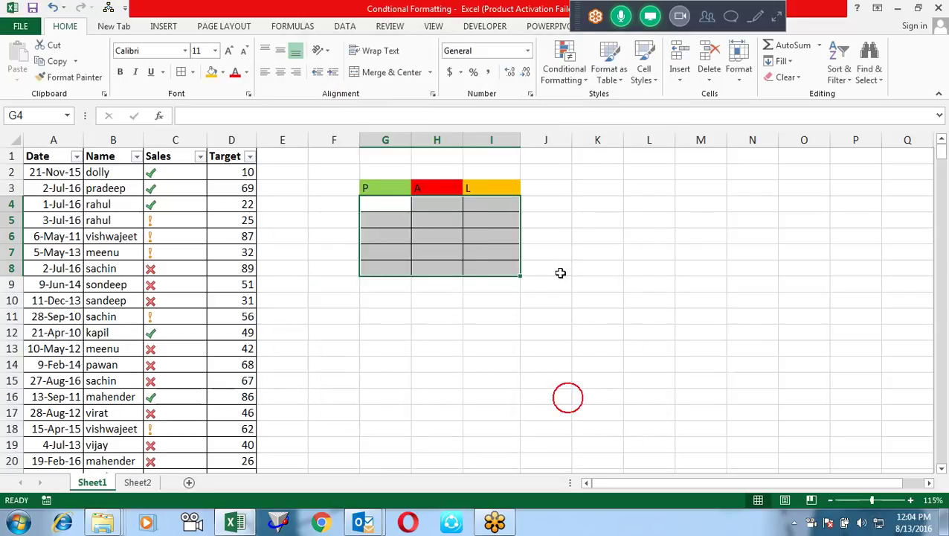
Step: Add an Equal To rule giving grid cells equal to L an orange custom fill
click(570, 74)
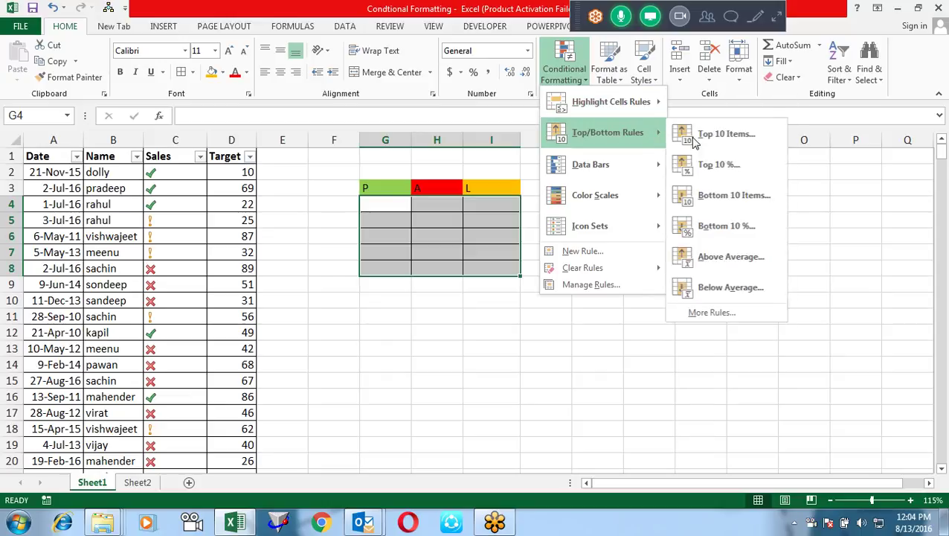
mouse_move(648, 101)
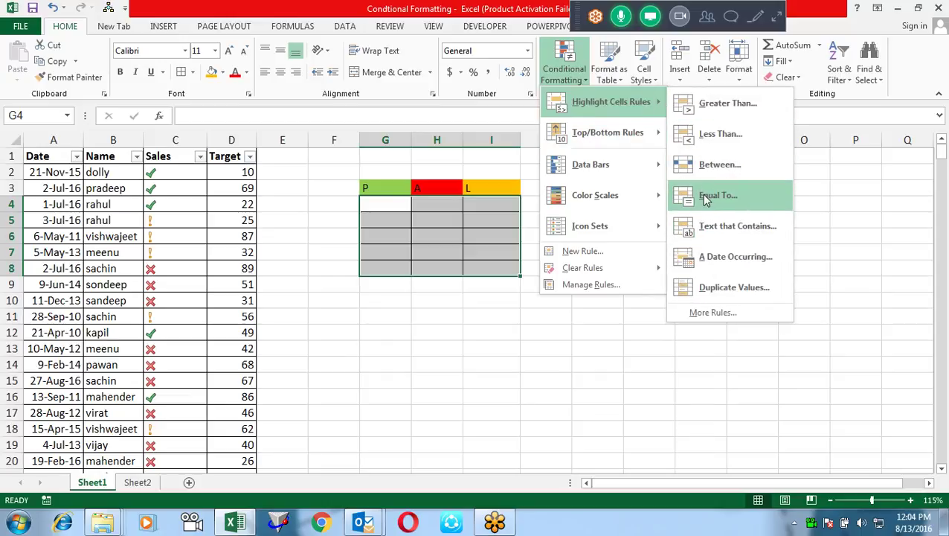
click(706, 195)
text(L)
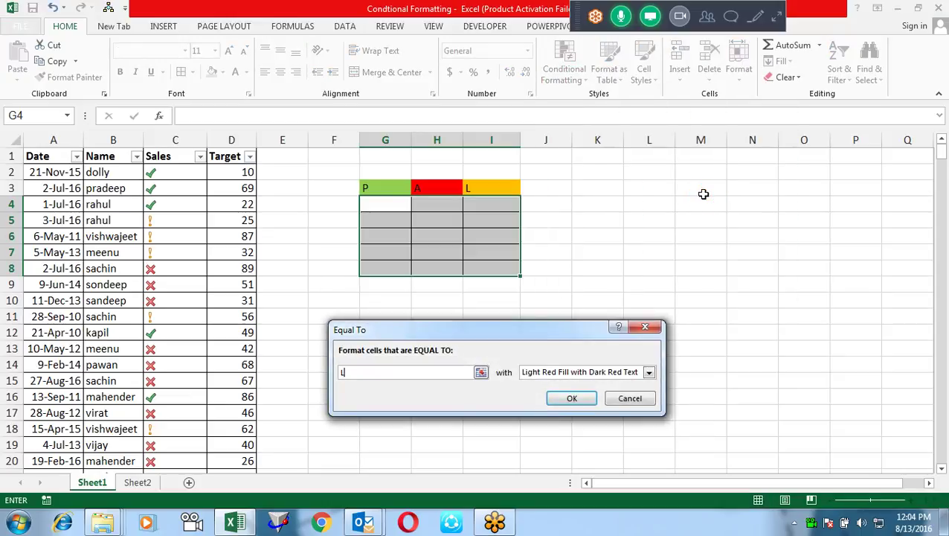
click(650, 376)
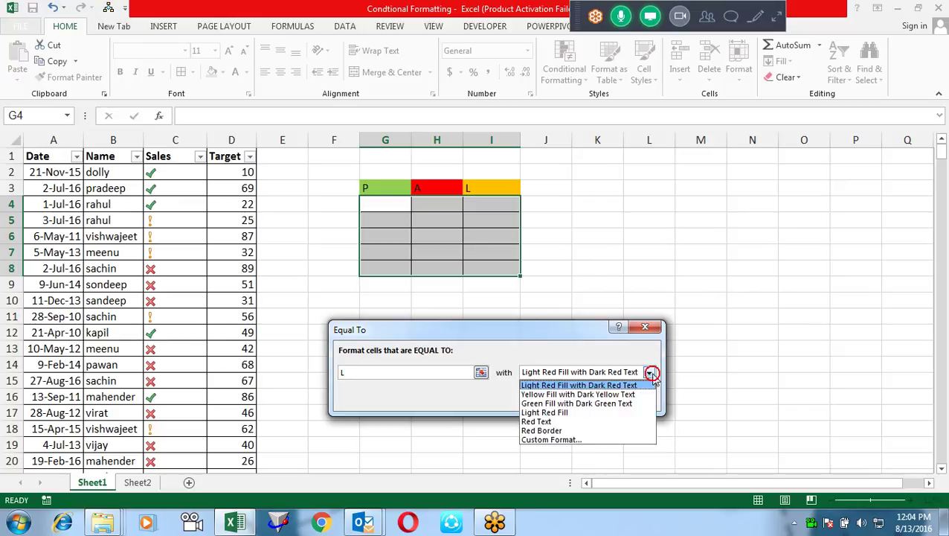
click(612, 442)
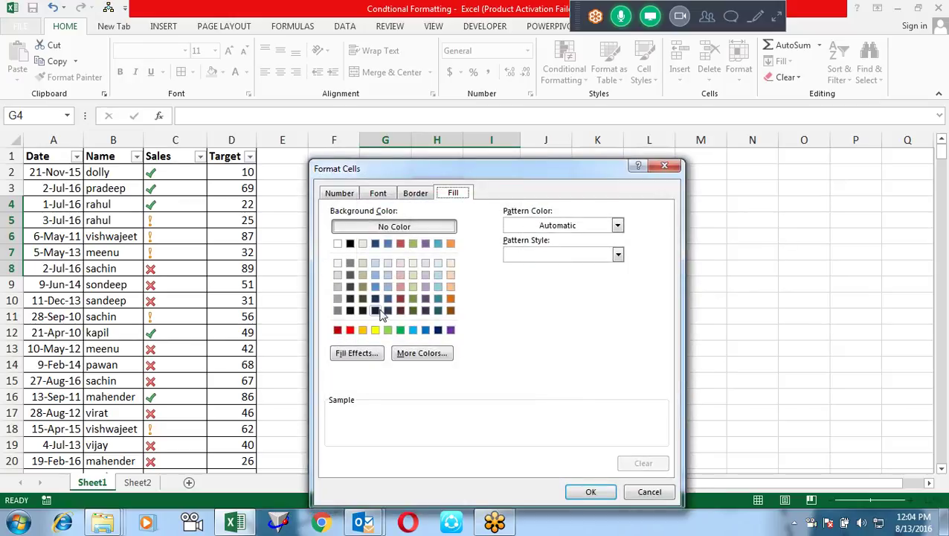
click(350, 330)
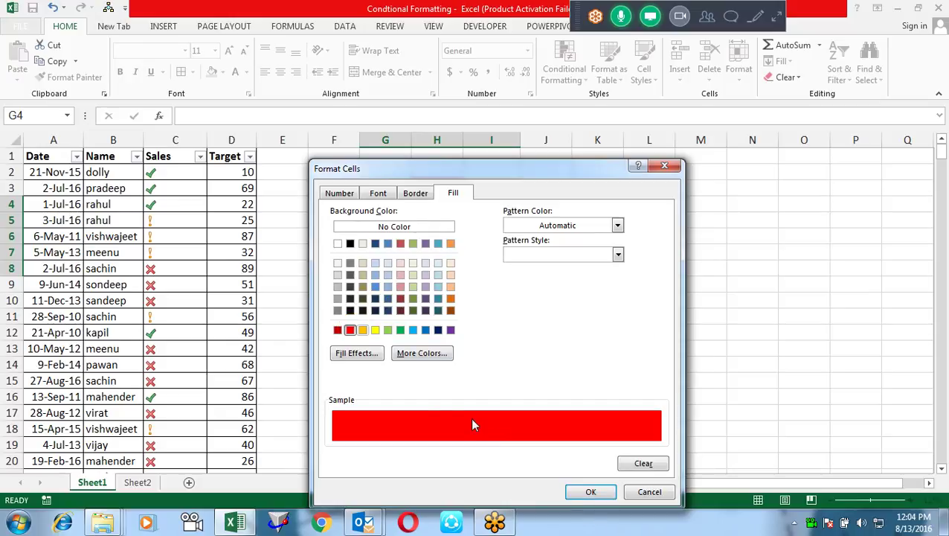
click(366, 330)
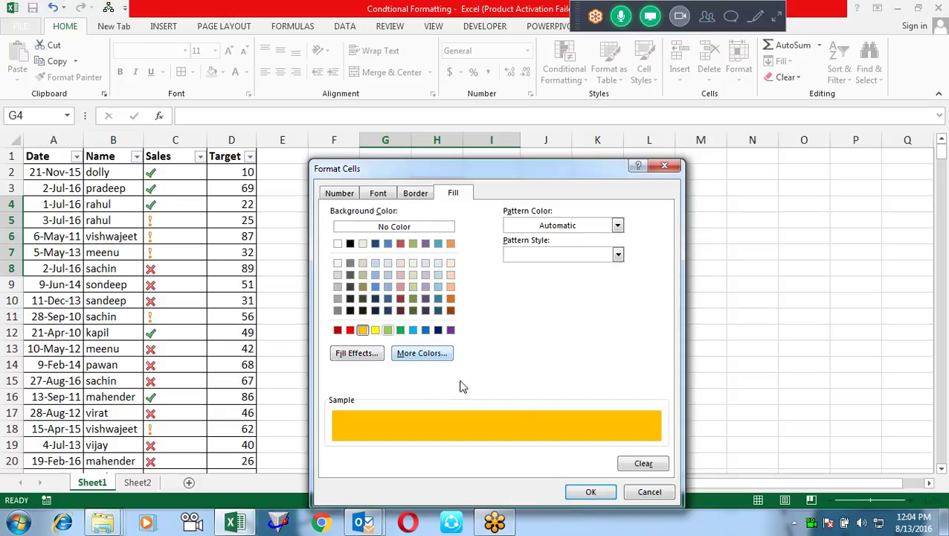
click(602, 496)
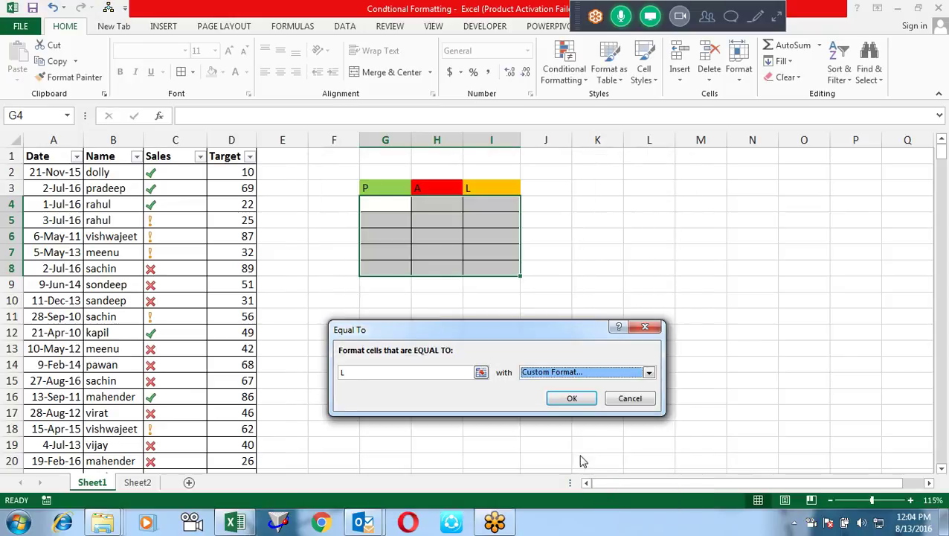
click(560, 403)
Step: Enter test values p, a, l, as and p down G4:G8
text(p)
key(Return)
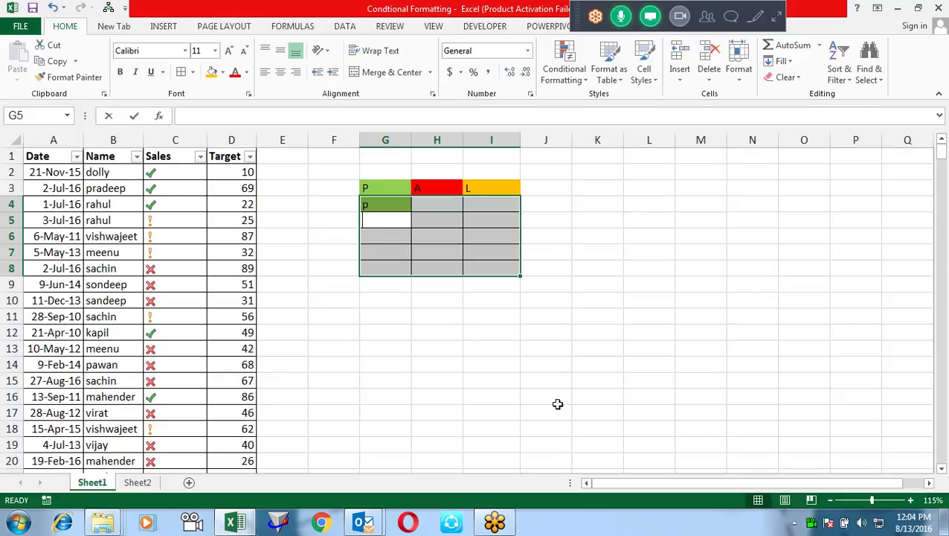
text(a)
key(Return)
text(l)
key(Return)
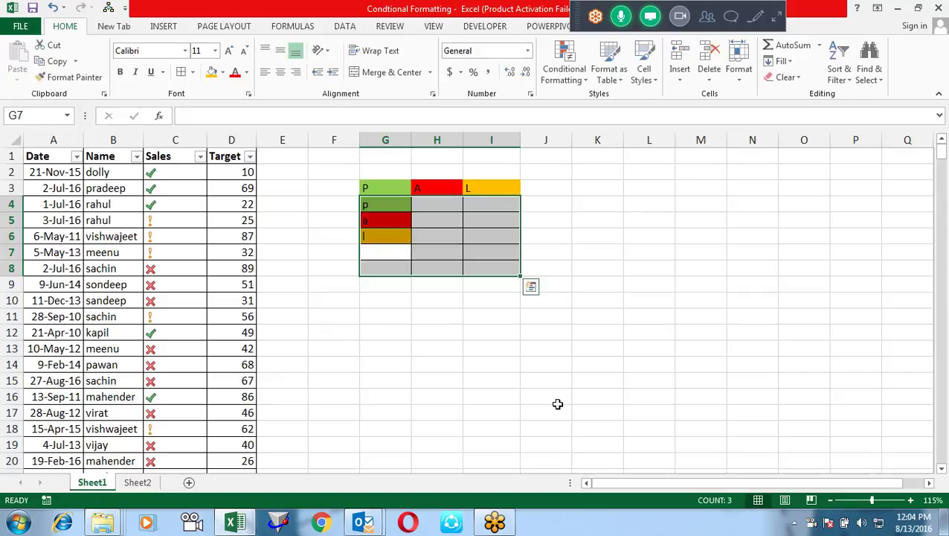
text(as)
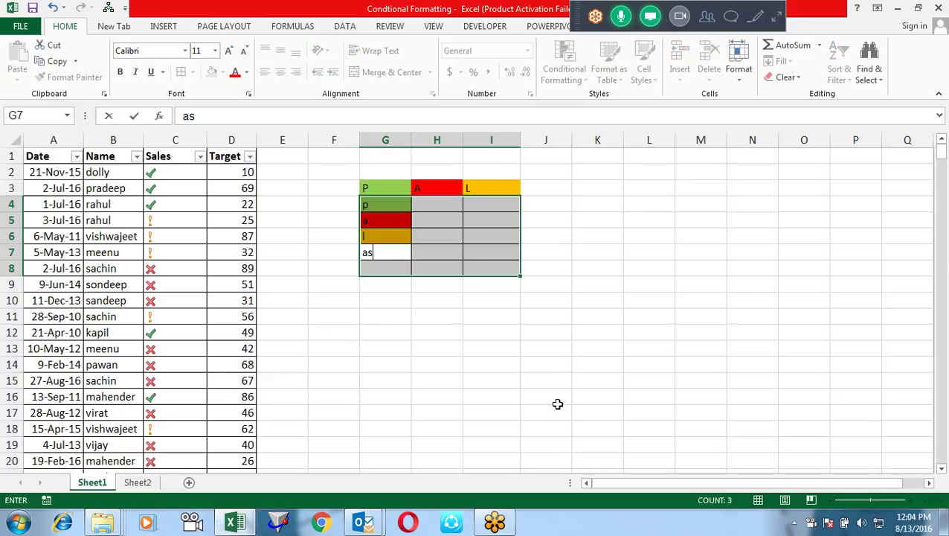
key(Return)
text(p)
key(Return)
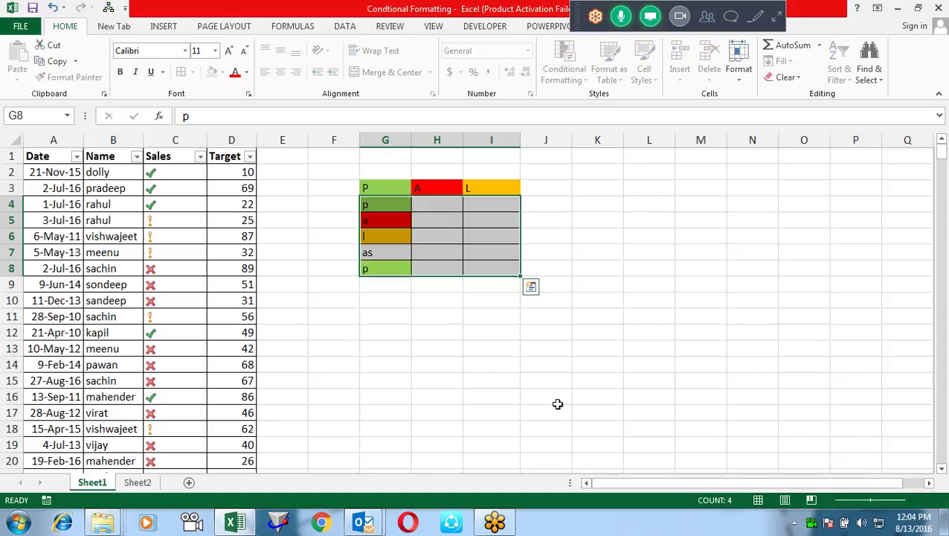
Step: Enter l and a in H4:H5 and check that the cells colour automatically
text(l)
key(Return)
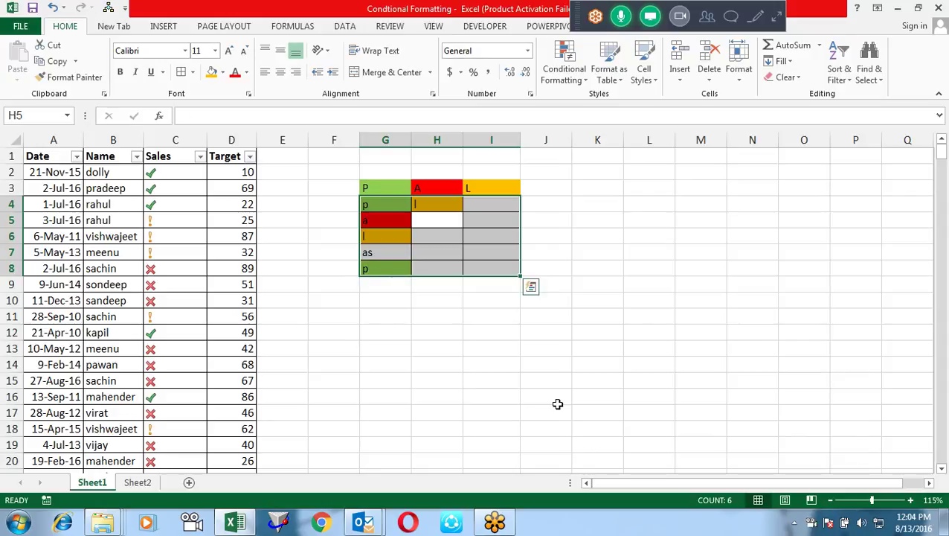
text(a)
key(Return)
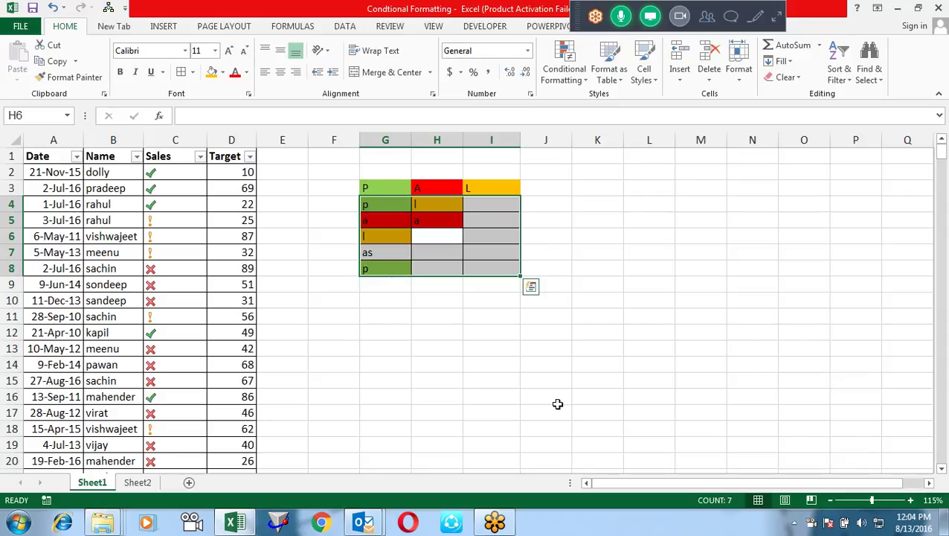
key(Down)
key(Up)
key(Up)
key(Up)
key(Left)
key(Right)
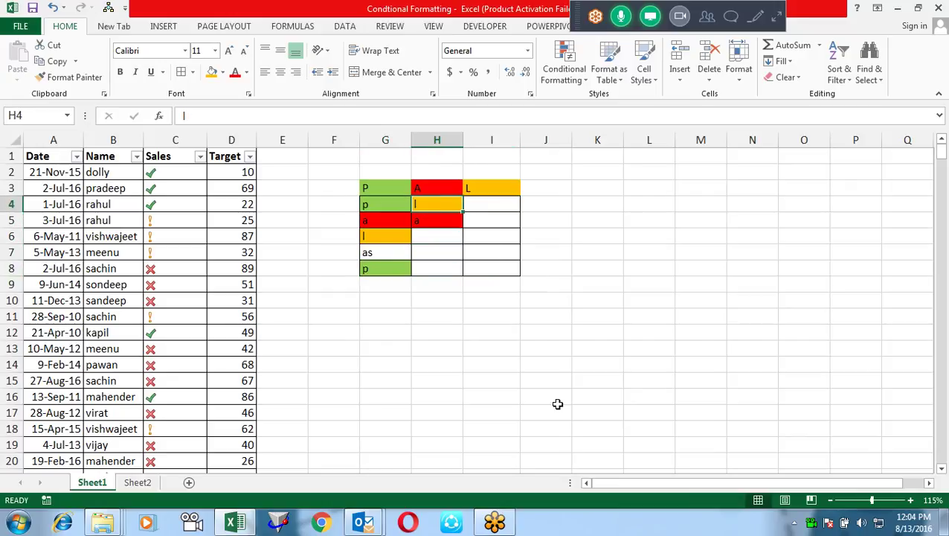
click(573, 75)
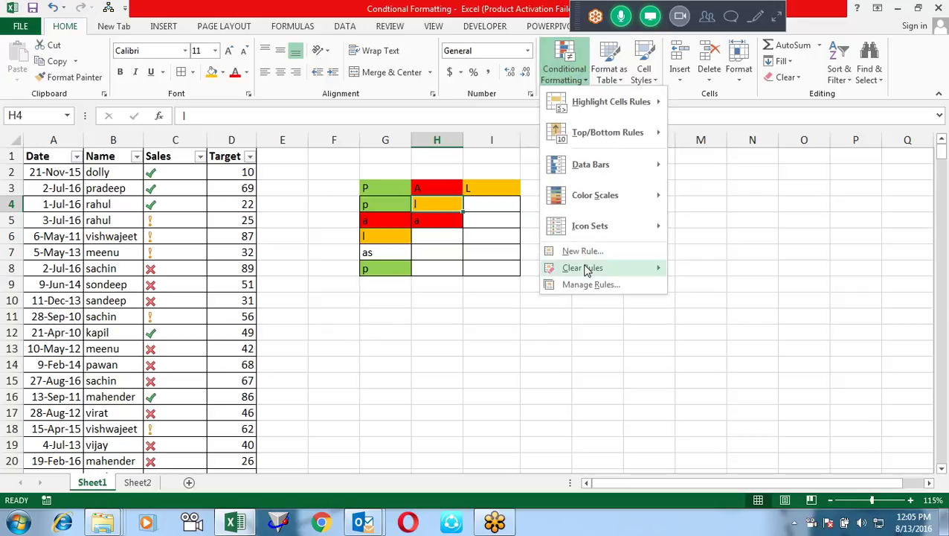
Step: View the existing formatting rules list, close it, and peek at Sheet2 before returning to Sheet1
click(588, 283)
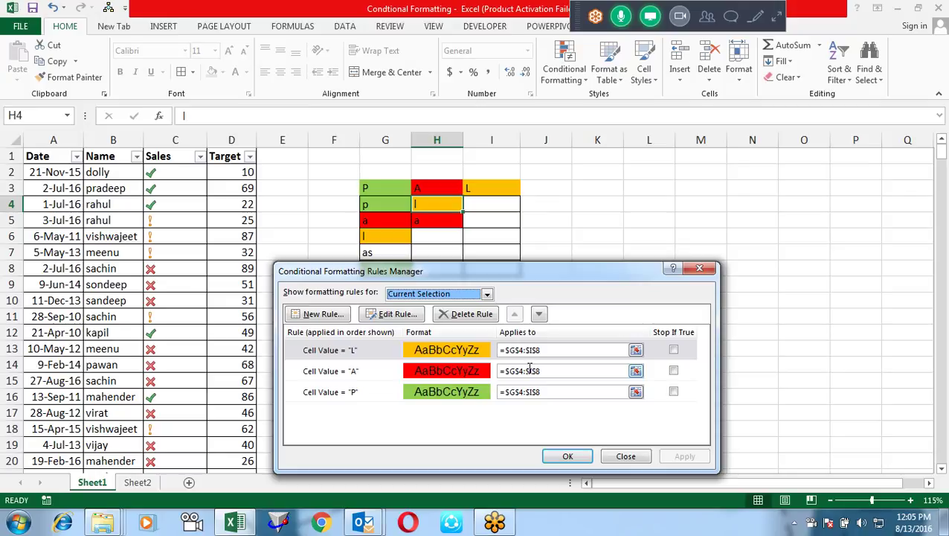
click(565, 455)
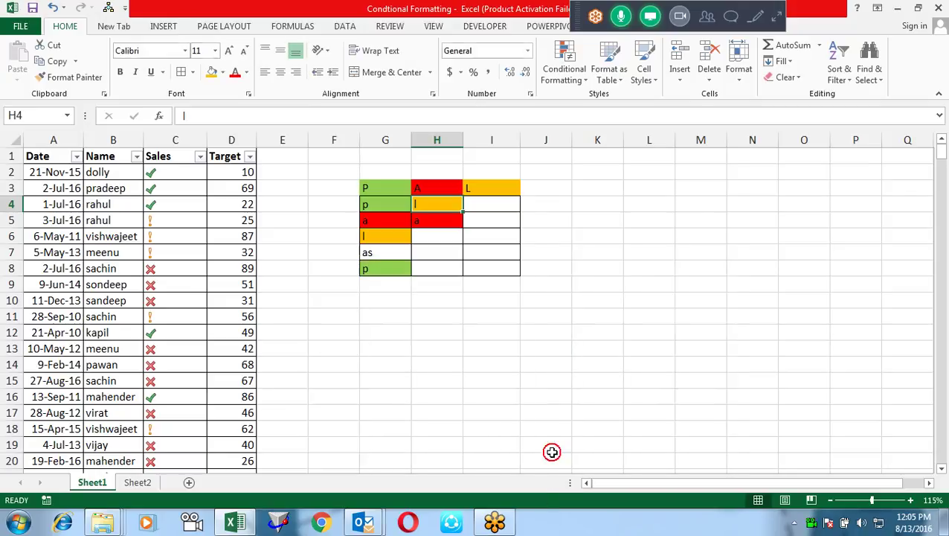
click(138, 482)
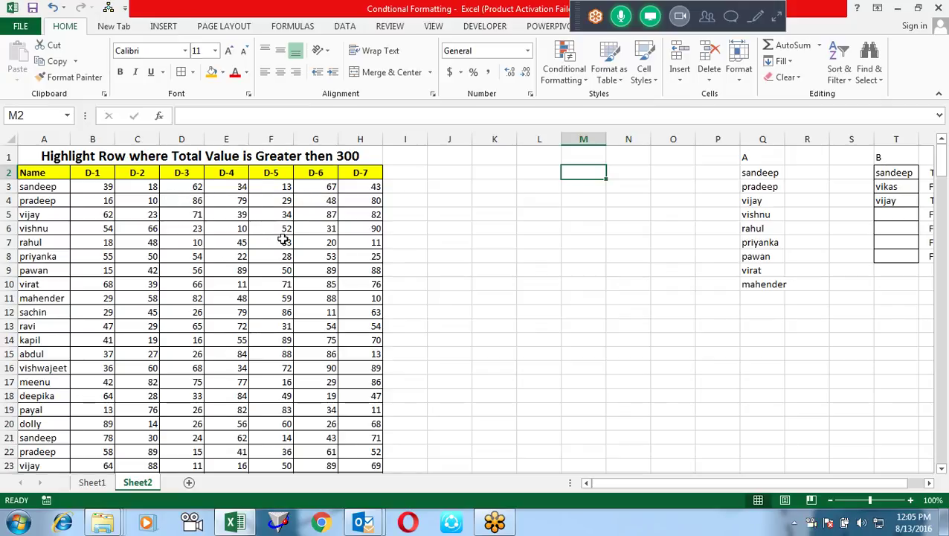
click(94, 484)
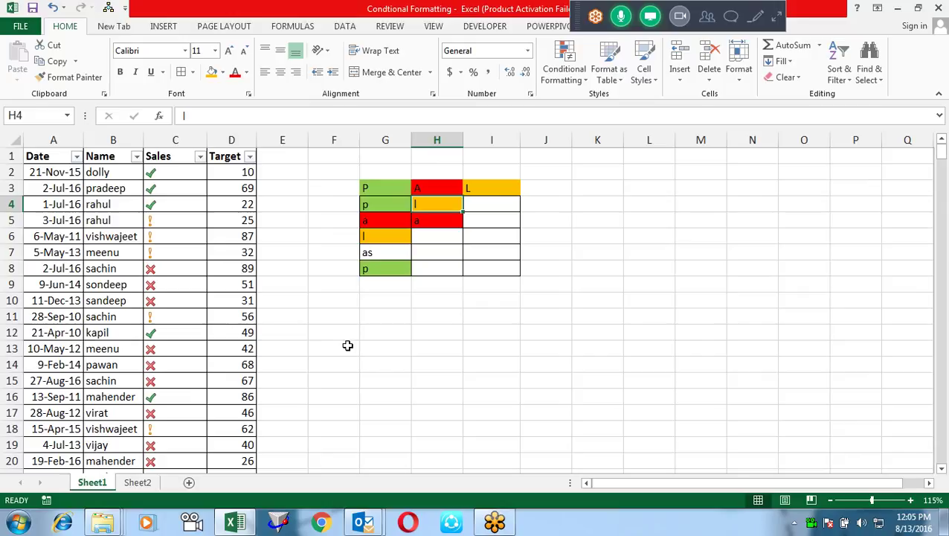
Step: In Manage Rules, toggle Stop If True on the L rule on and off, then apply and close
click(564, 73)
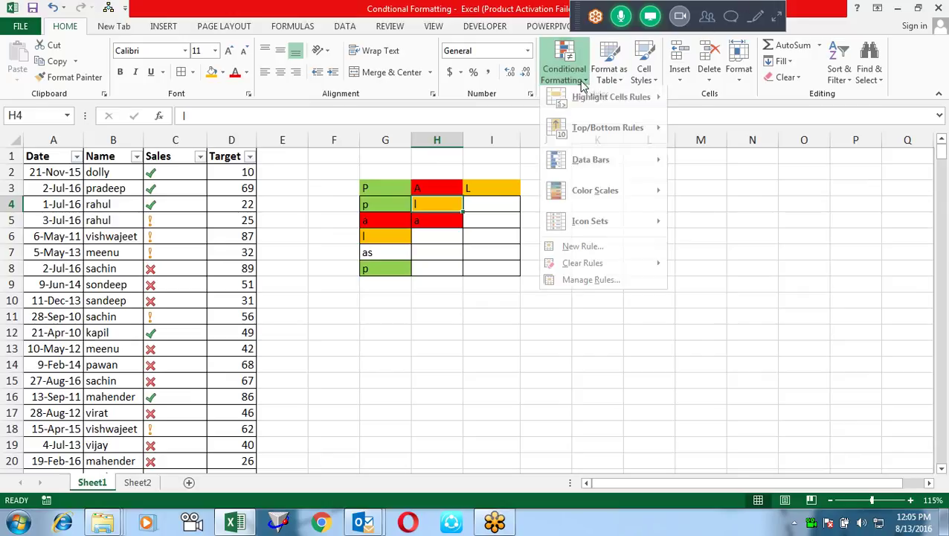
click(584, 284)
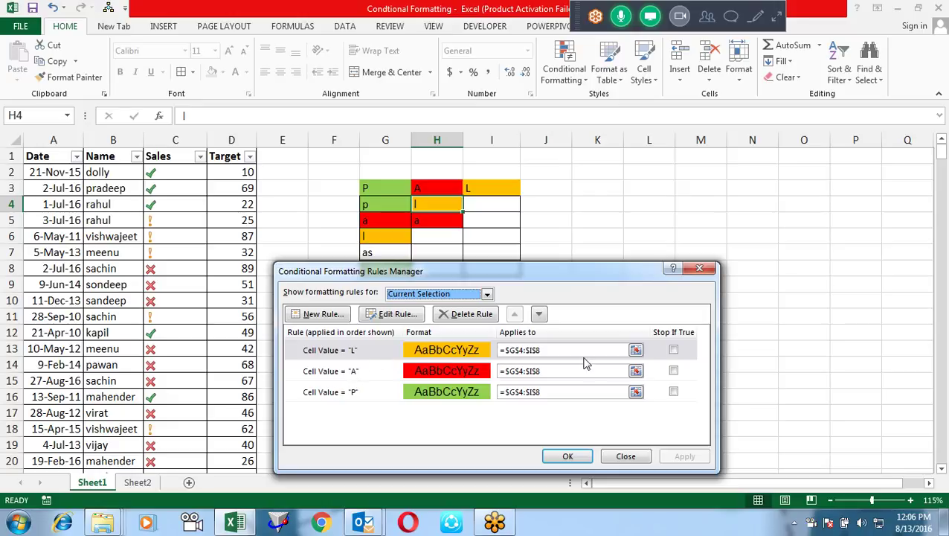
click(674, 350)
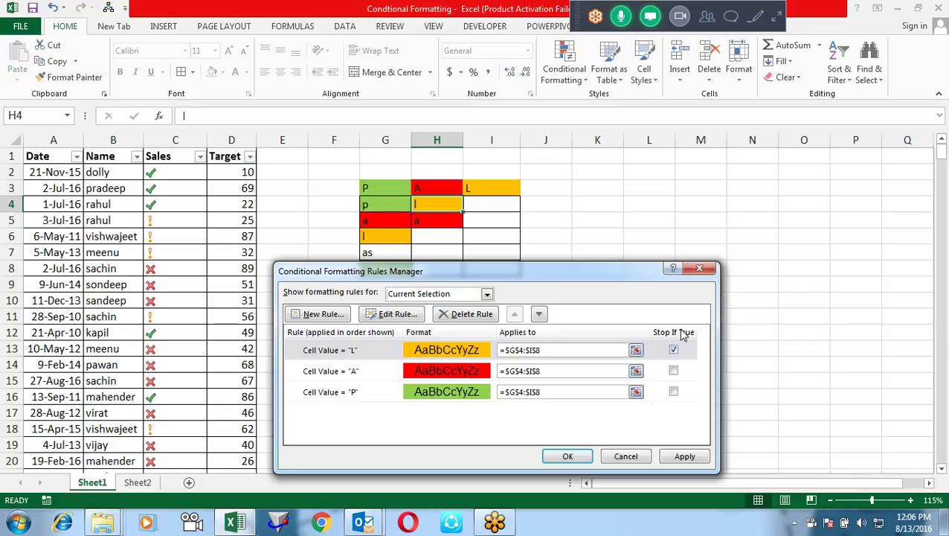
click(674, 350)
click(682, 456)
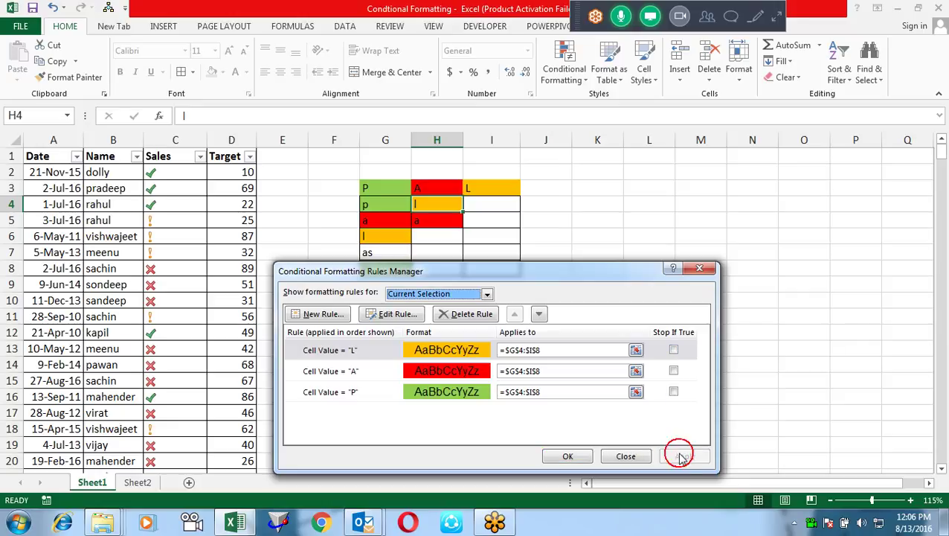
click(567, 457)
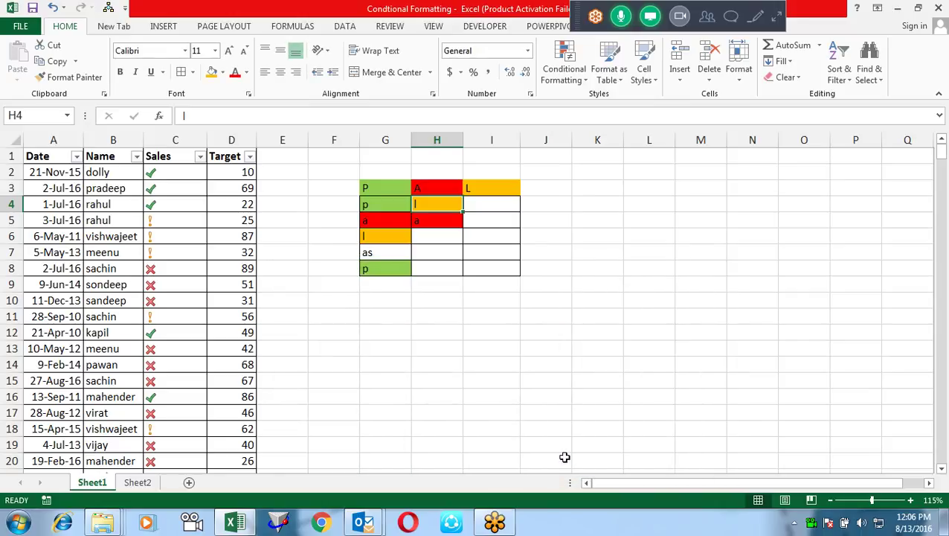
Step: On Sheet2, widen column I and select rows' D-1 to D-7 values to inspect their totals
click(137, 482)
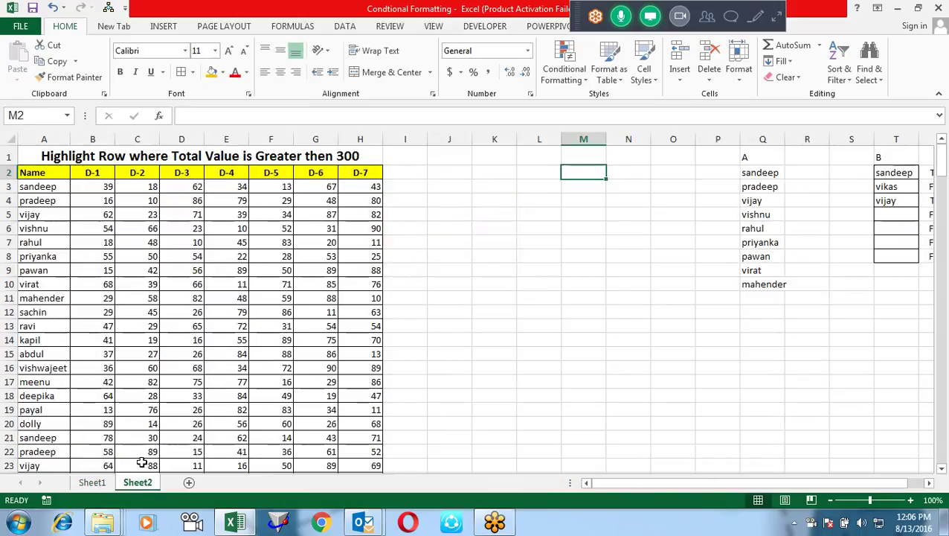
click(414, 191)
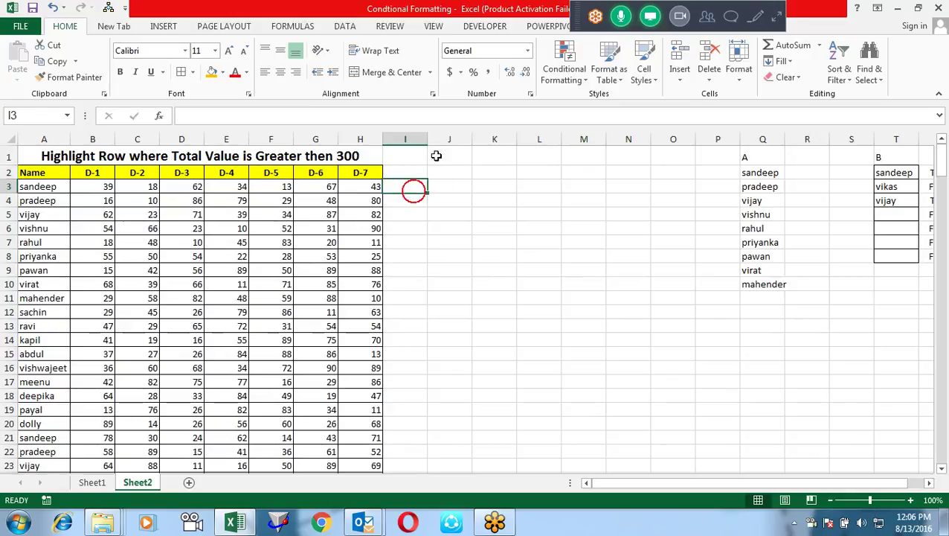
drag(426, 139, 461, 139)
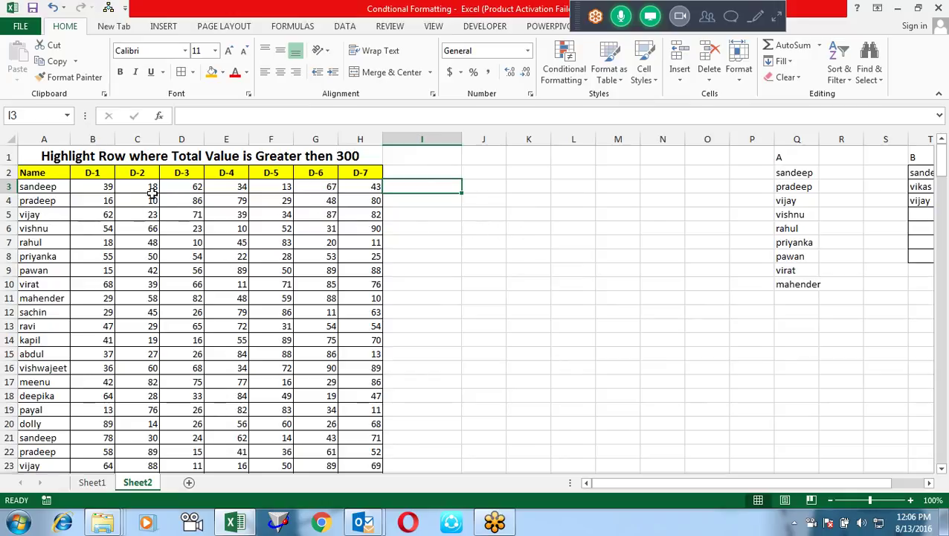
drag(104, 186, 364, 190)
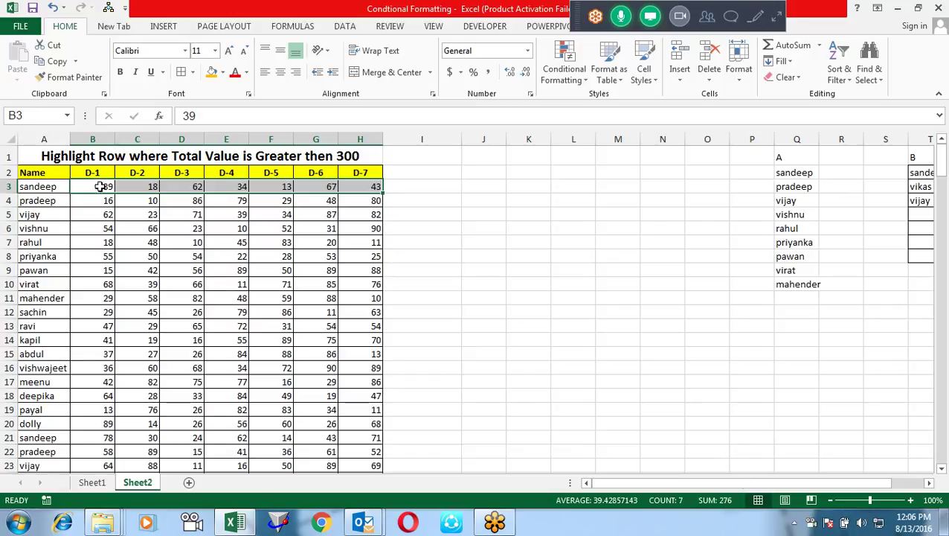
drag(104, 201, 380, 201)
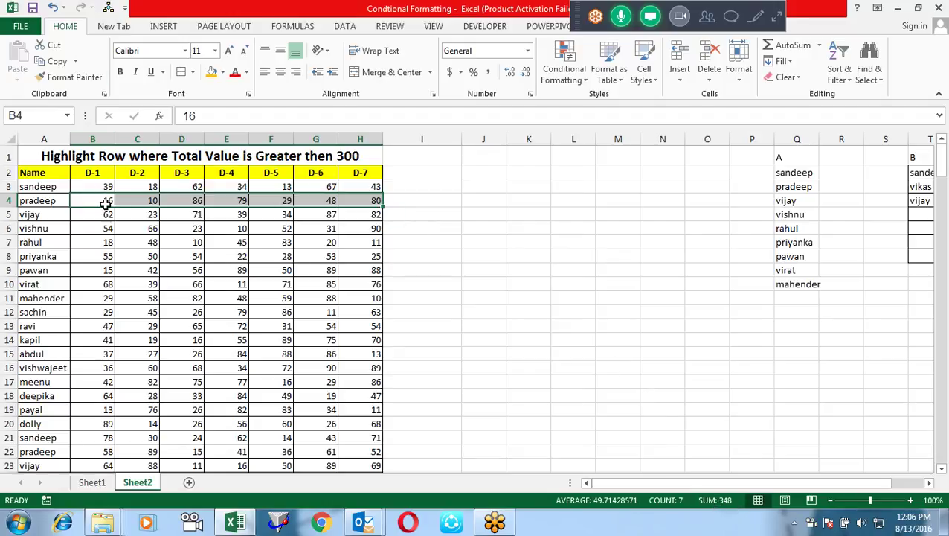
drag(106, 201, 351, 201)
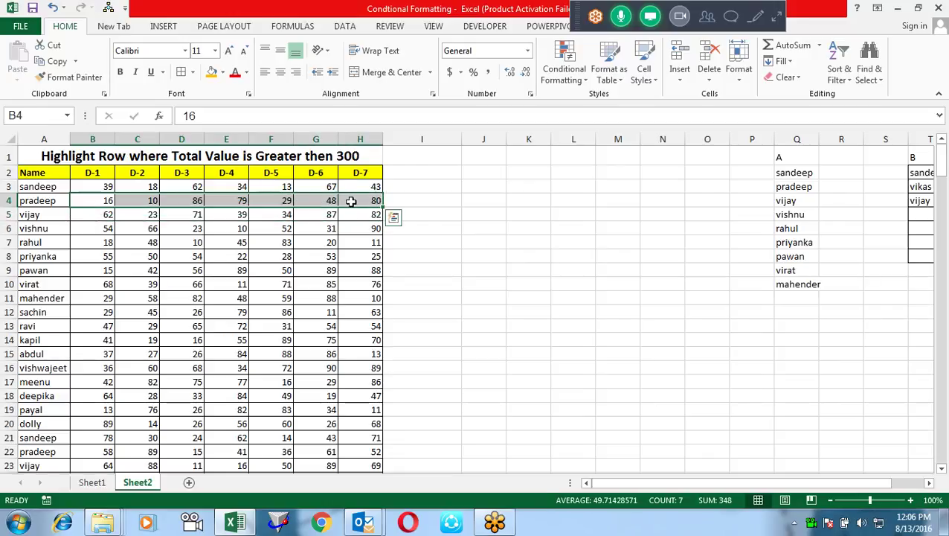
mouse_move(46, 214)
mouse_down()
mouse_move(330, 206)
mouse_move(350, 215)
mouse_up()
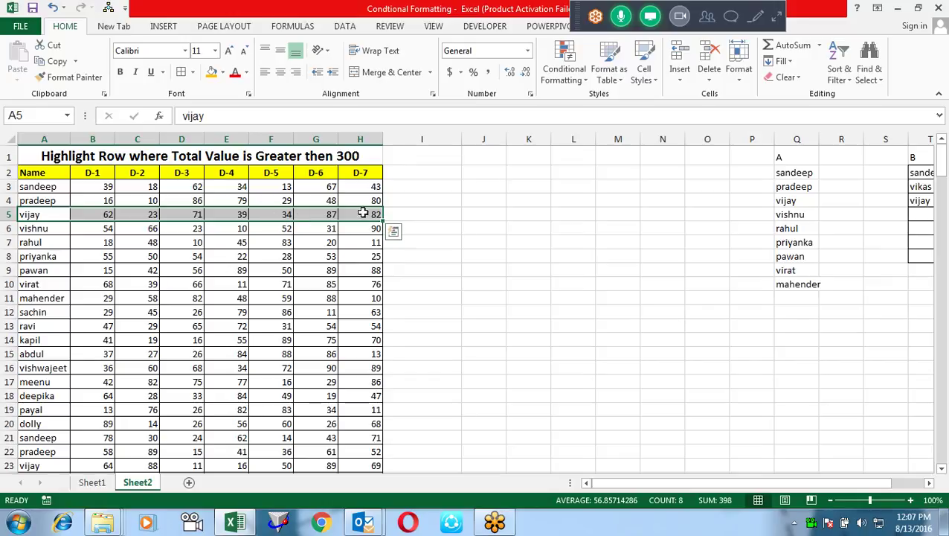
click(426, 189)
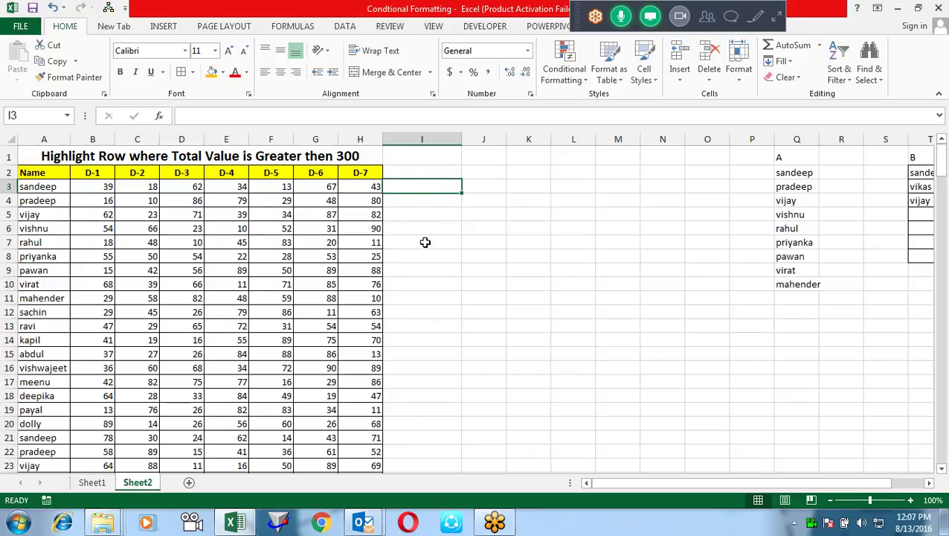
Step: Enter =SUM(B3:H3)>300 in I3
text(=sum)
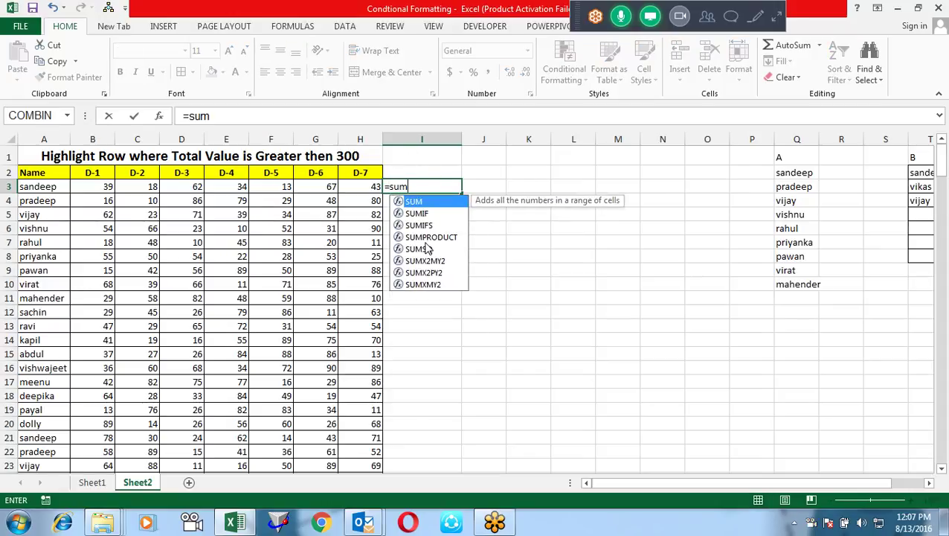
key(Tab)
key(Left)
key(shift+Left)
key(shift+Left)
key(shift+Left)
key(shift+Left)
key(shift+Left)
key(shift+Left)
text())
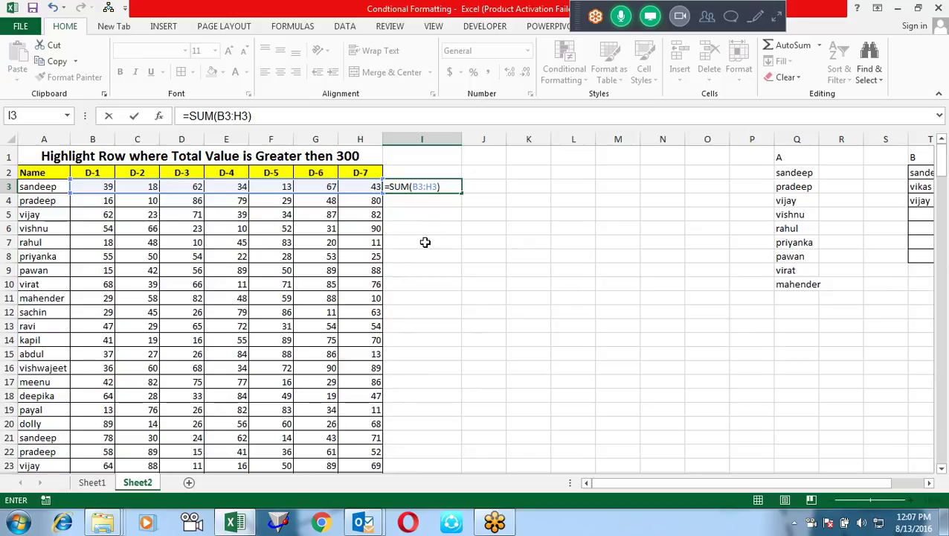
text(>300)
key(Return)
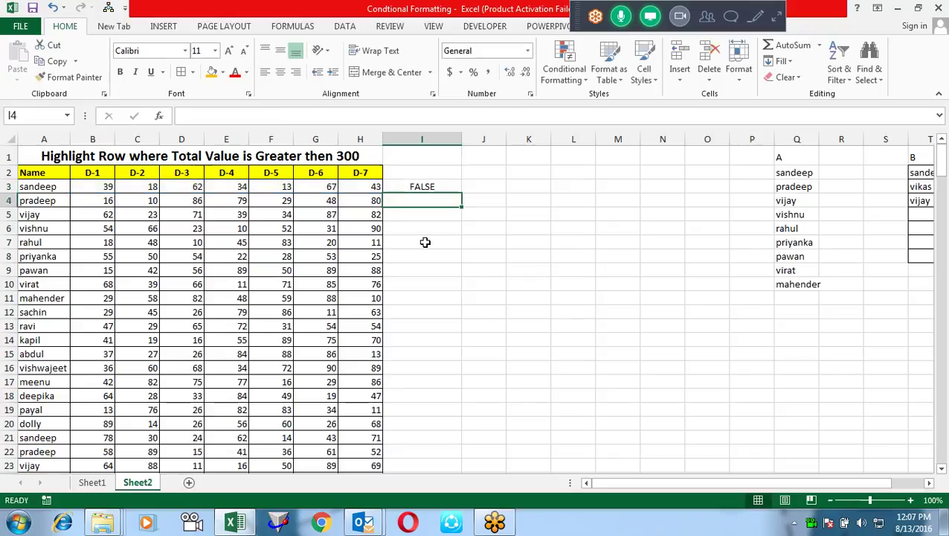
Step: Copy the I3 check formula into I4:I8
key(Up)
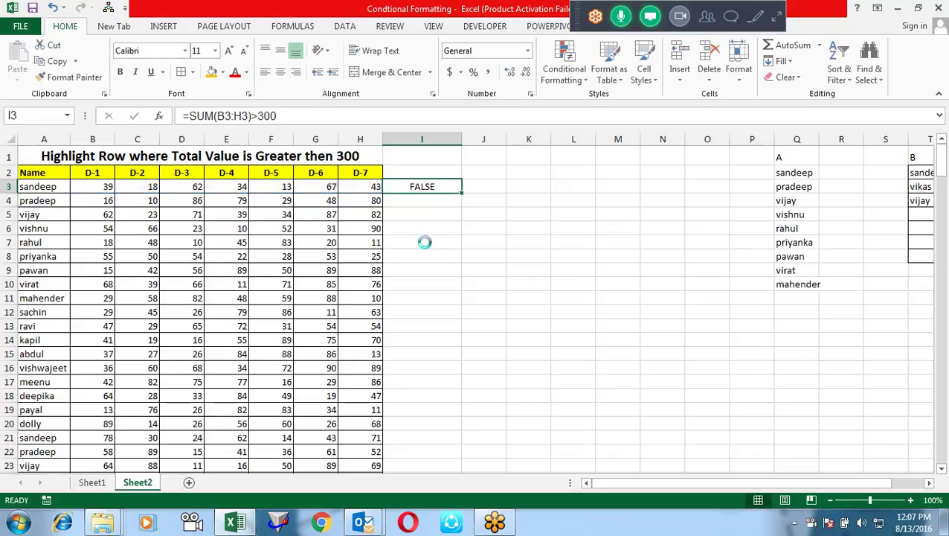
key(ctrl+c)
key(Down)
key(shift+Down)
key(shift+Down)
key(shift+Down)
key(shift+Down)
key(Return)
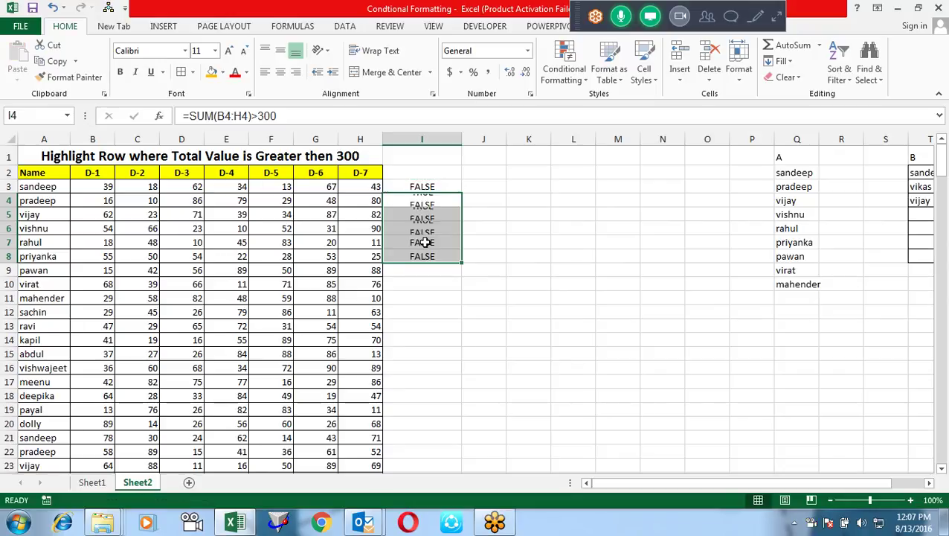
Step: Review the copied total-over-300 formulas in I4, I5 and I6
key(Down)
key(Up)
key(F2)
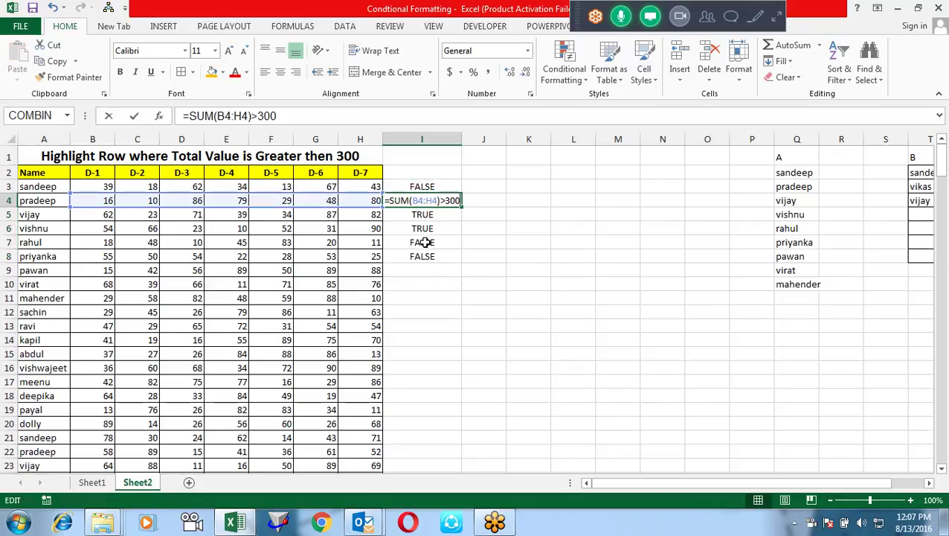
key(Return)
key(F2)
key(Return)
key(F2)
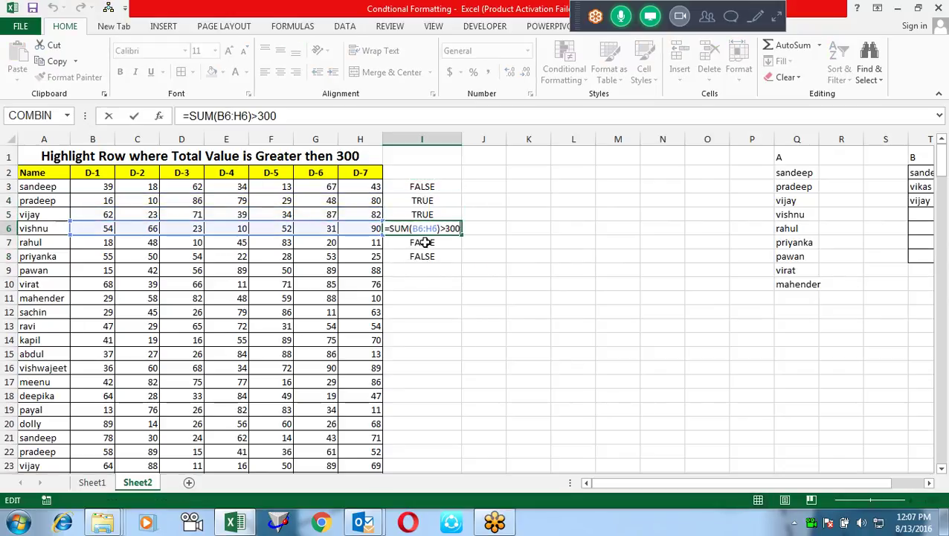
key(Return)
Step: Reselect sandeep's row values, recopy the I3 check, and return to I3
key(Left)
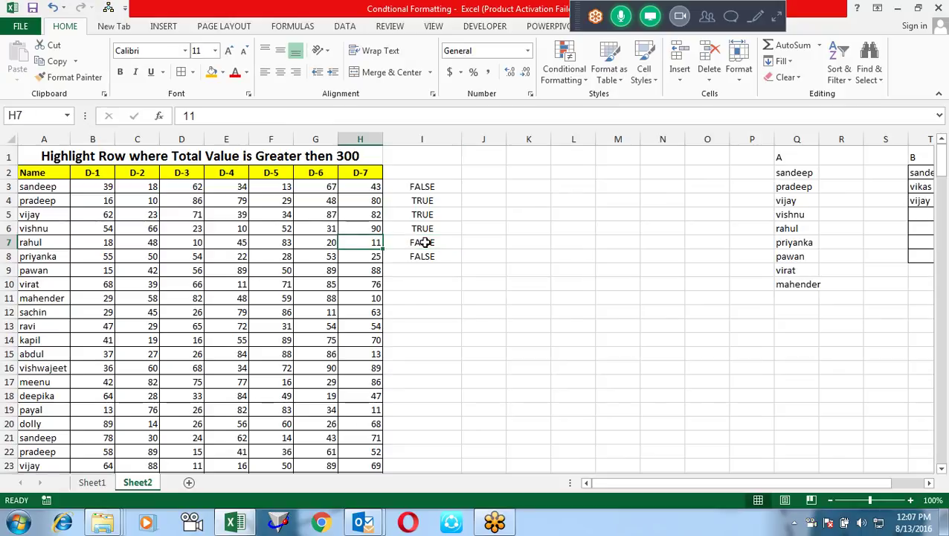
key(Home)
key(Up)
key(Up)
key(Up)
key(Up)
key(shift+Right)
key(shift+Right)
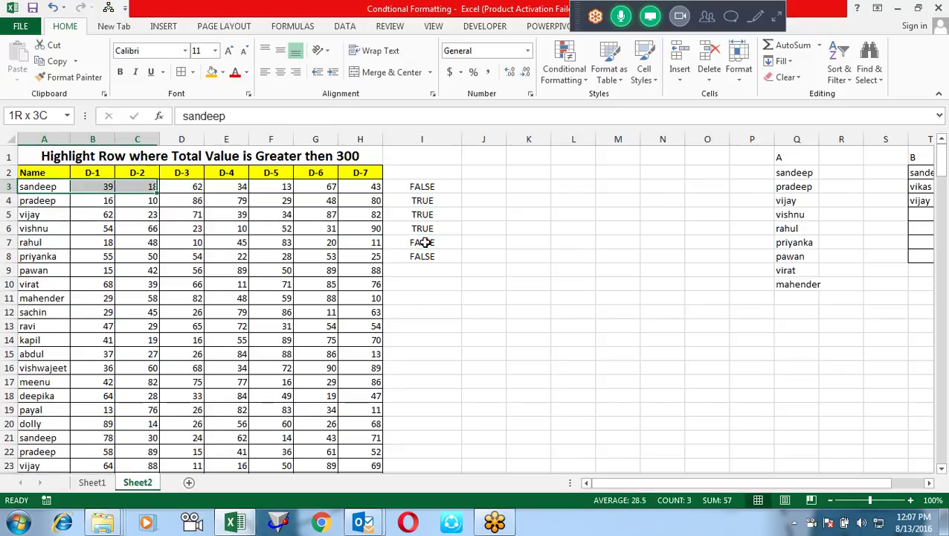
key(shift+Right)
key(shift+Right)
key(shift+Right)
key(shift+Right)
key(shift+Right)
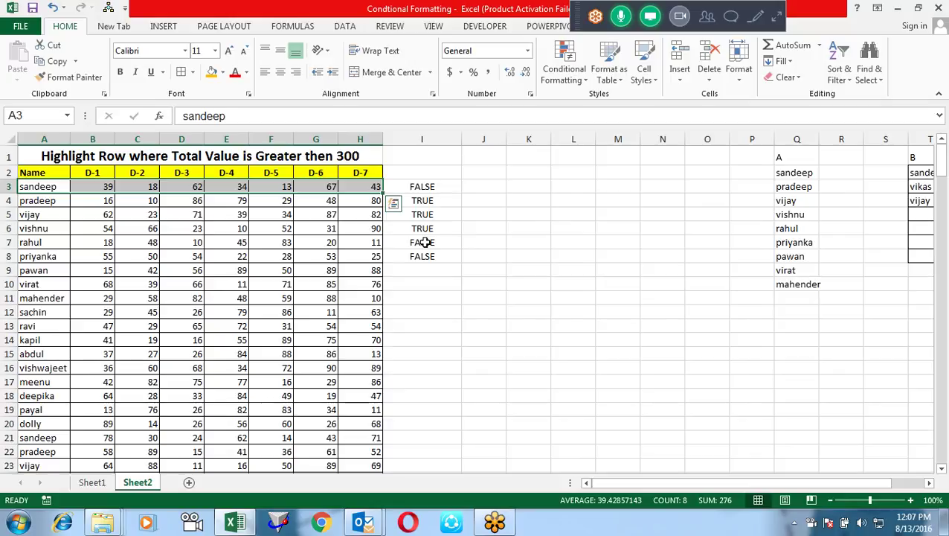
key(Right)
key(Right)
key(Right)
key(Right)
key(Right)
key(Right)
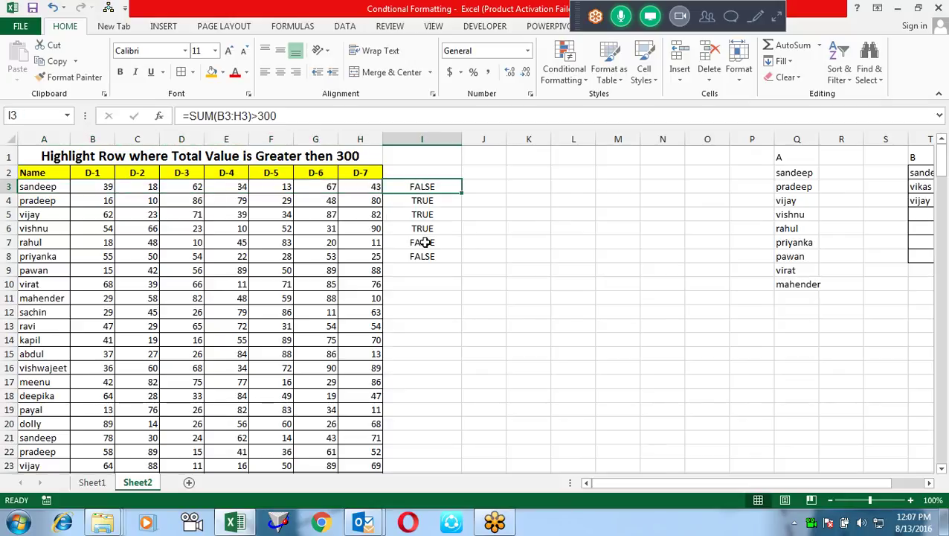
key(ctrl+c)
key(Left)
key(Left)
key(Left)
key(Left)
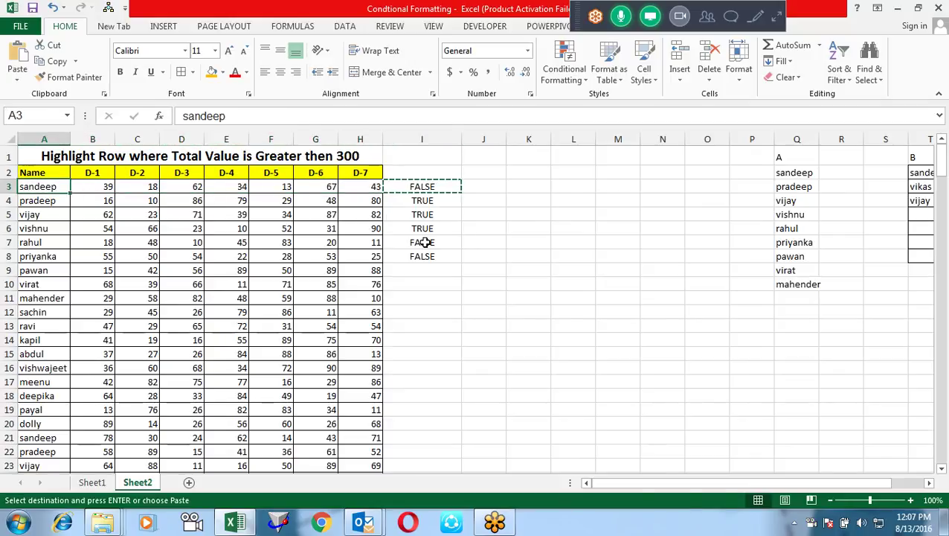
key(shift+Right)
key(shift+Right)
key(shift+Right)
key(shift+Right)
key(shift+Right)
key(shift+Right)
key(shift+Right)
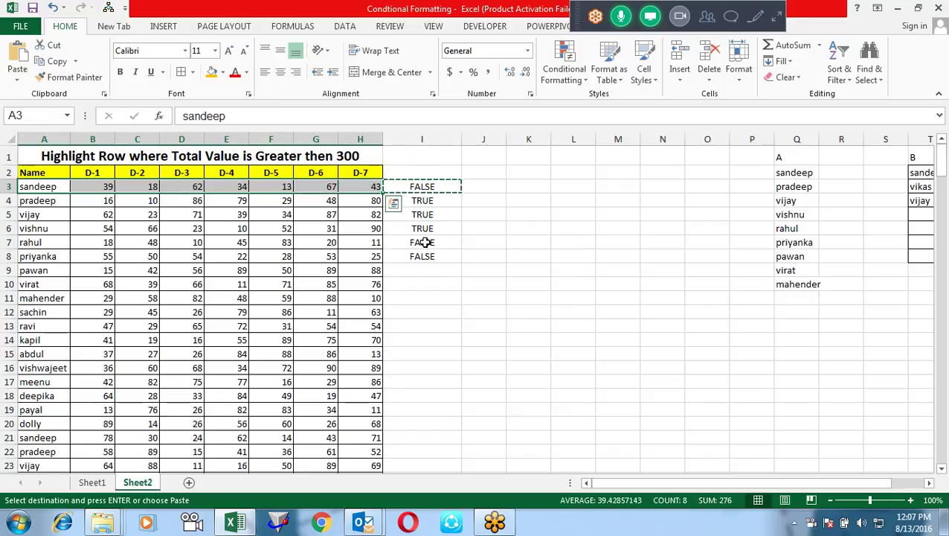
key(Down)
key(Right)
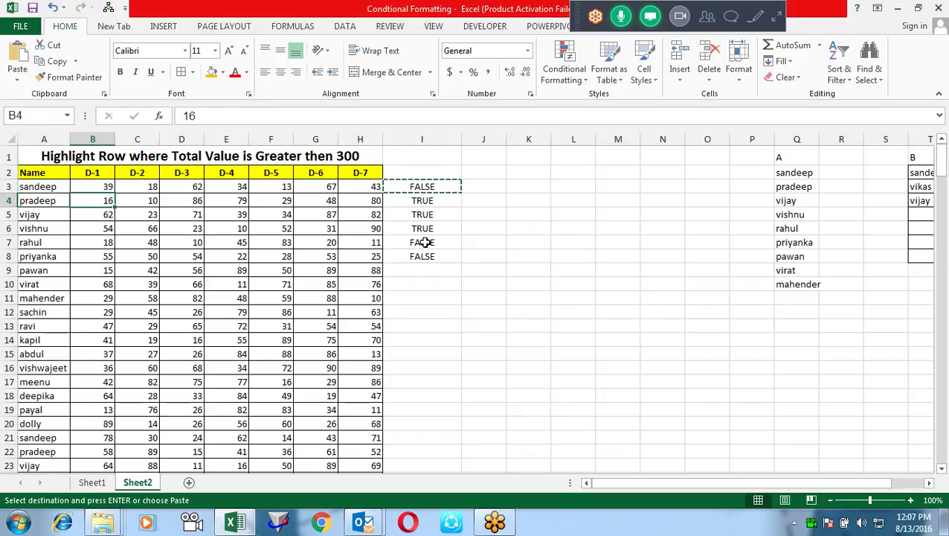
key(ctrl+Right)
key(Right)
key(Up)
key(Left)
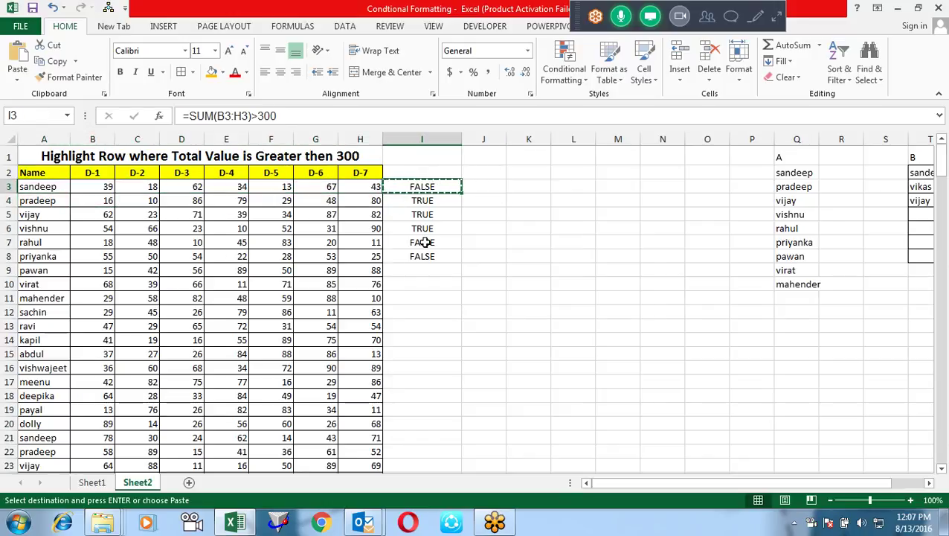
Step: Paste the SUM(B3:H3)>300 check formula across I3:N11
key(shift+Right)
key(shift+Right)
key(shift+Right)
key(shift+Right)
key(shift+Right)
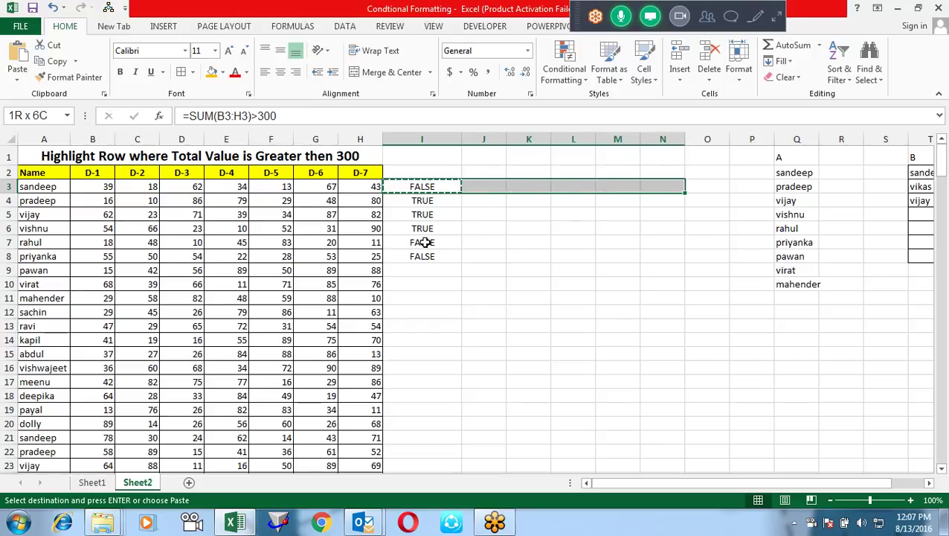
key(shift+Down)
key(shift+Down)
key(shift+Down)
key(shift+Down)
key(shift+Down)
key(shift+Down)
key(shift+Down)
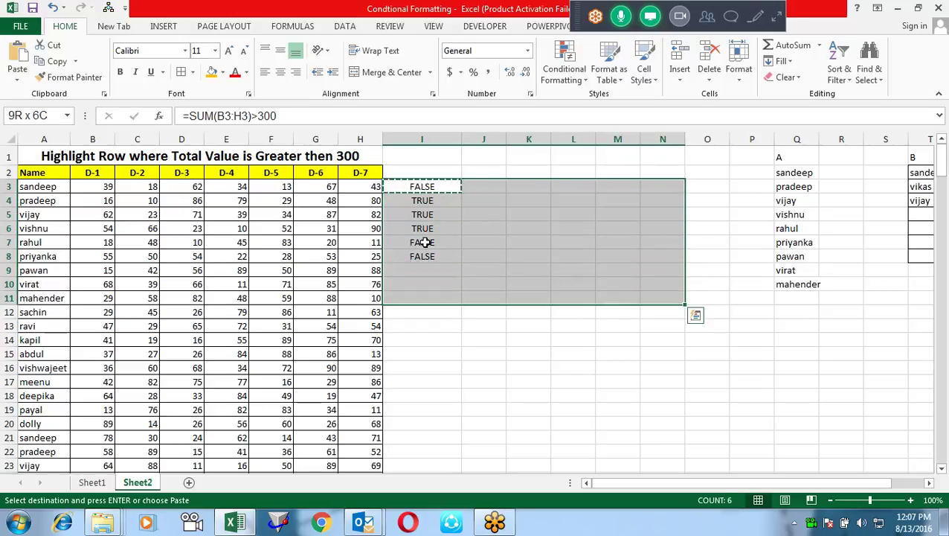
key(ctrl+v)
key(Down)
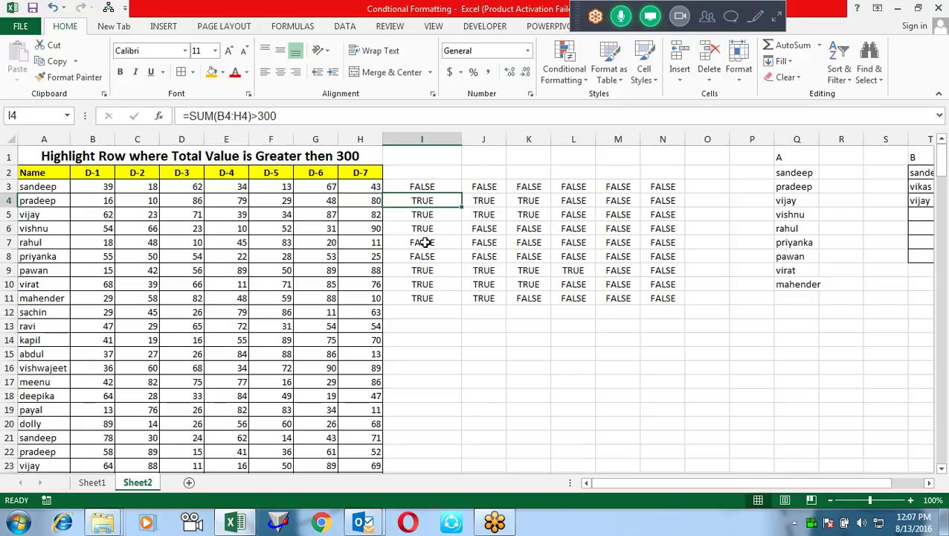
Step: Inspect the row 4 results and I3's formula to confirm the references shift per column
key(shift+Right)
key(shift+Right)
key(shift+Right)
key(shift+Right)
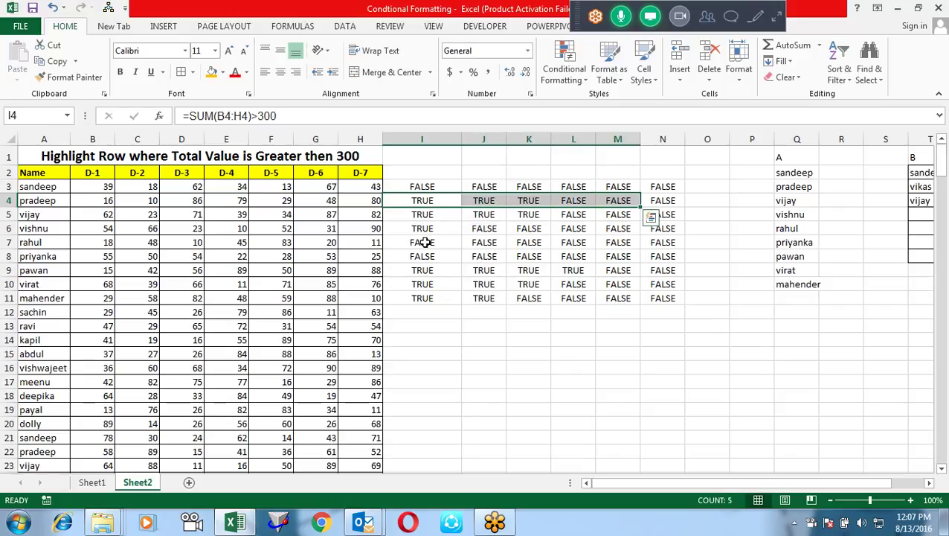
key(shift+Right)
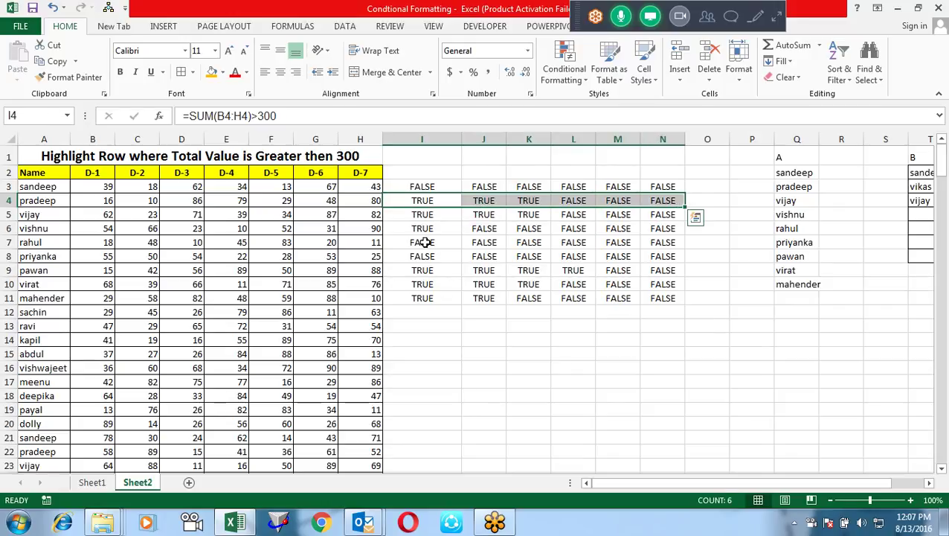
key(Right)
key(Right)
key(Right)
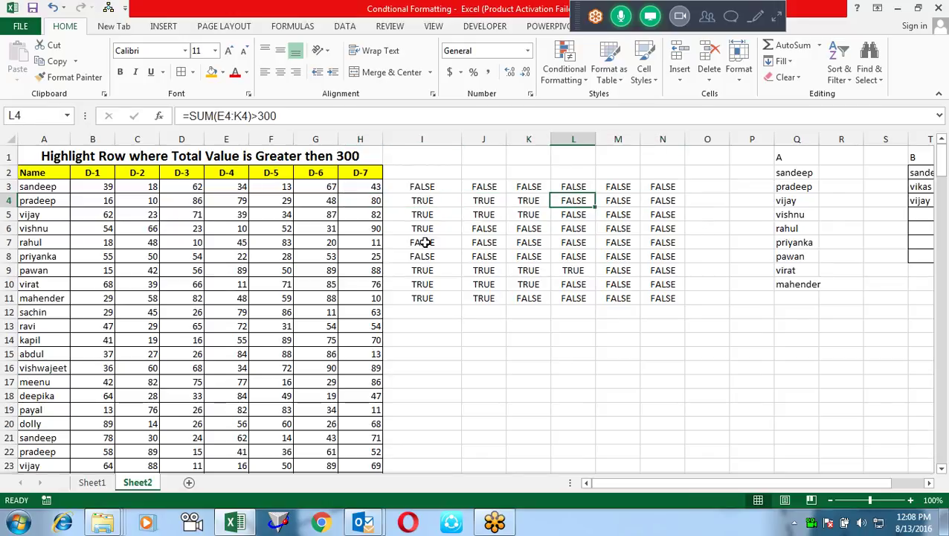
key(Right)
key(Right)
key(Left)
key(Left)
key(Left)
key(Left)
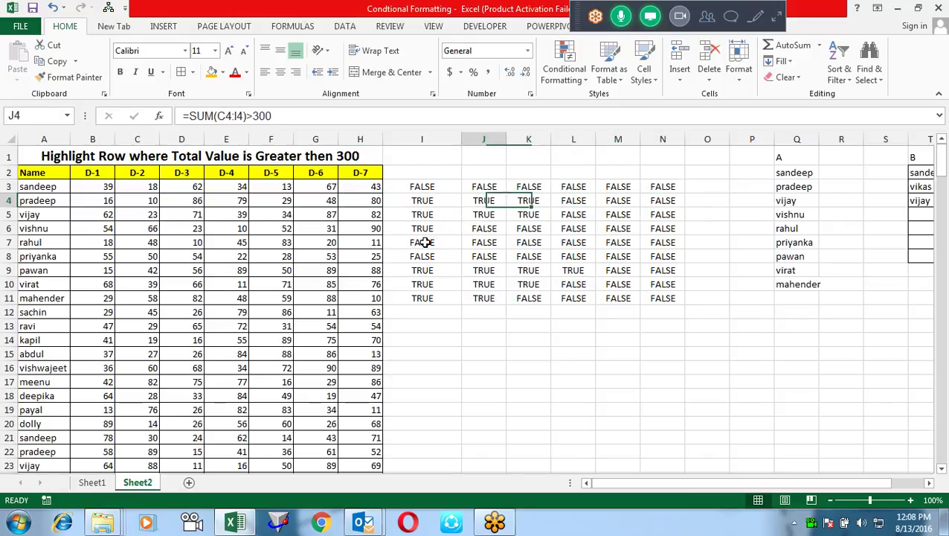
key(Left)
key(Up)
key(F2)
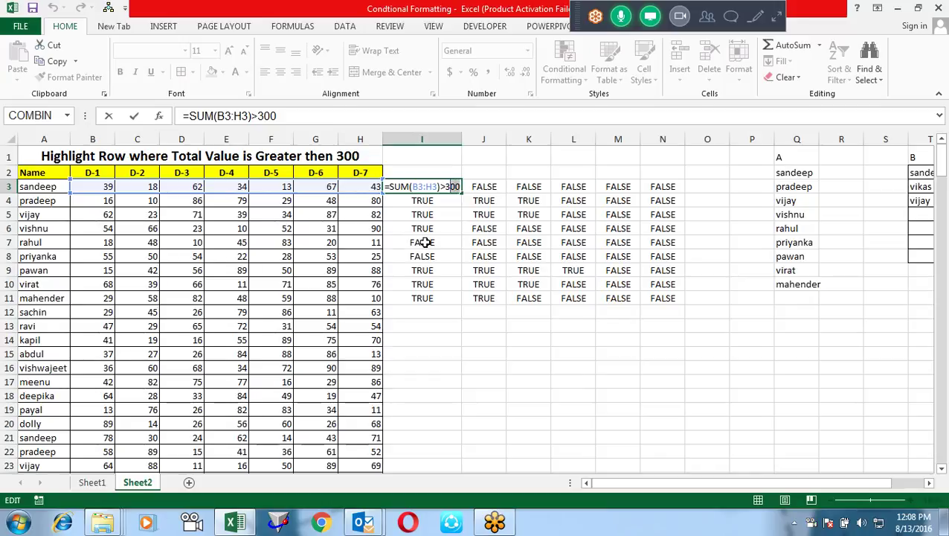
key(Escape)
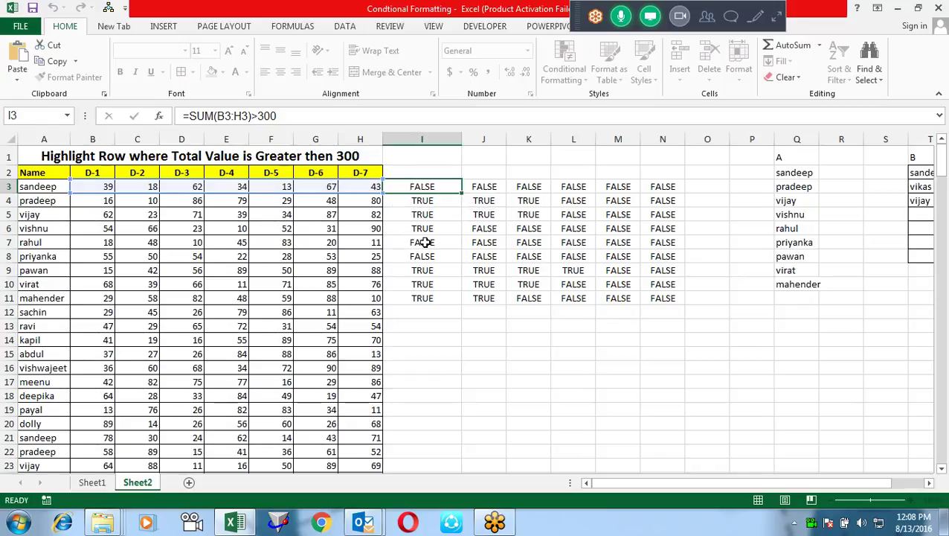
Step: Select the data range A3:H12
key(Left)
key(Home)
key(shift+Right)
key(shift+Right)
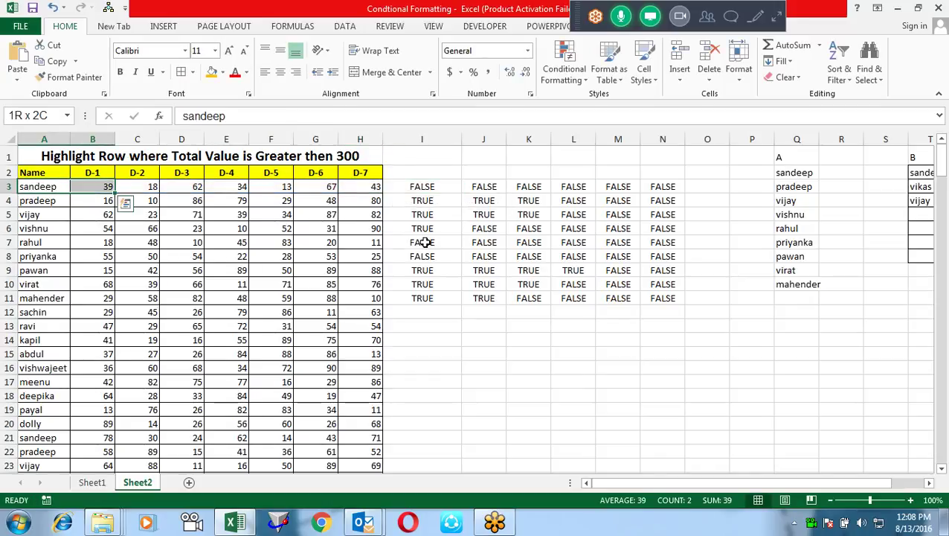
key(shift+Right)
key(shift+Right)
key(shift+Right)
key(shift+Right)
key(shift+Right)
key(shift+Down)
key(shift+Down)
key(shift+Down)
key(shift+Down)
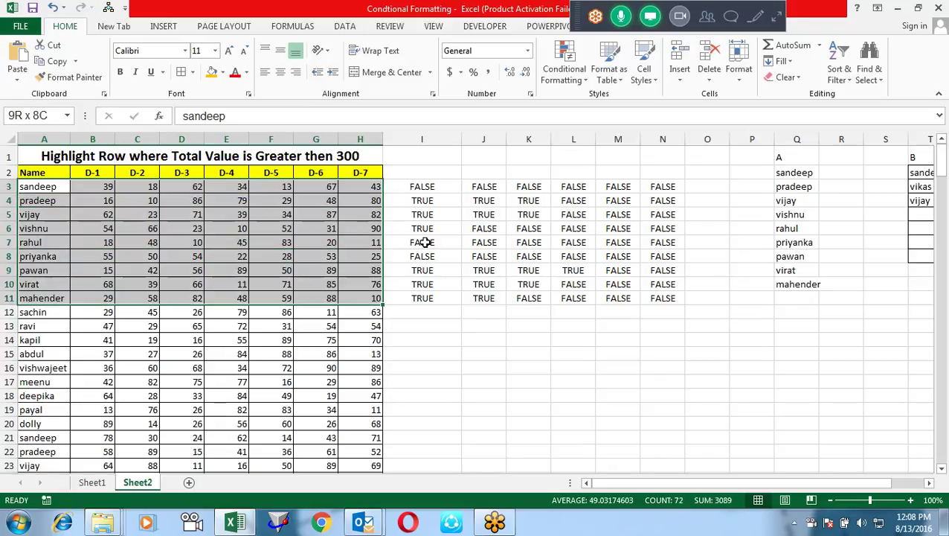
key(shift+Down)
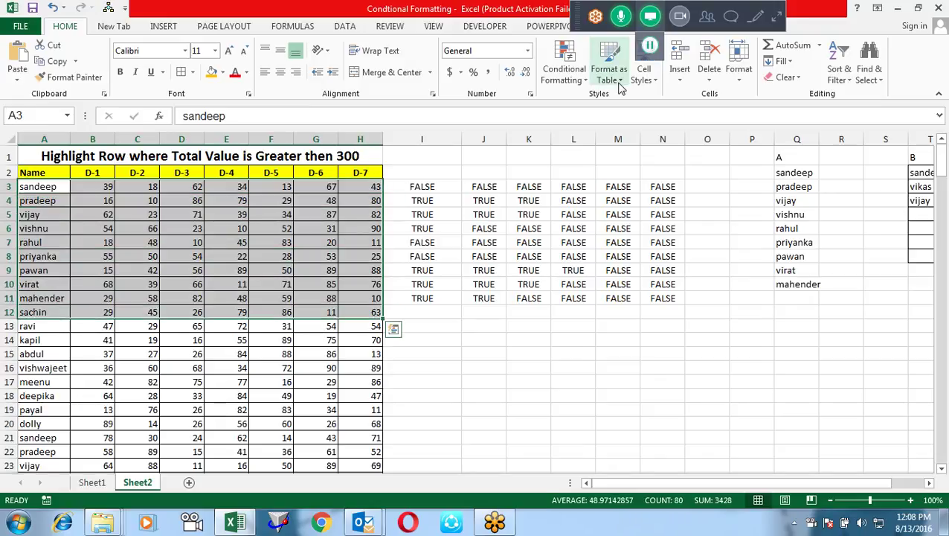
Step: Add a formula rule =SUM(B3:H3)>300 with gold fill to A3:H12
click(576, 80)
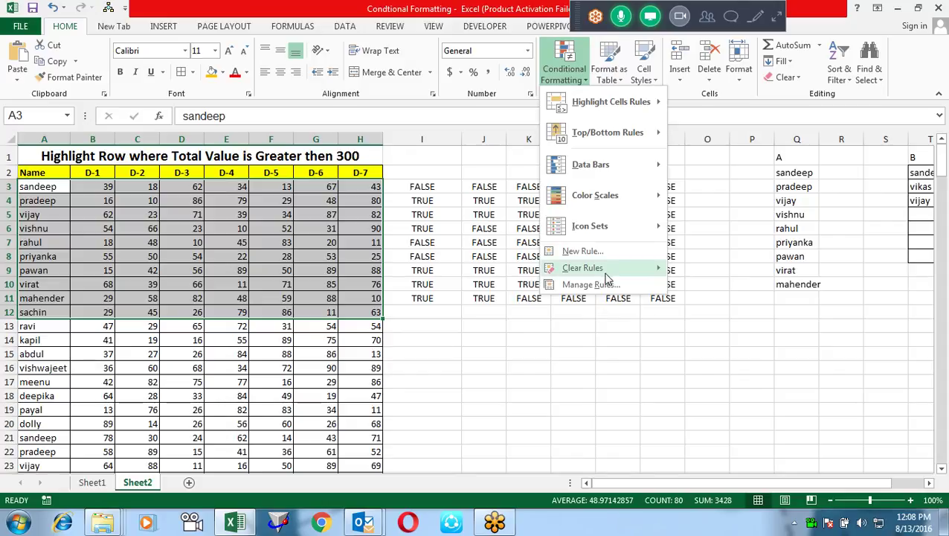
click(609, 258)
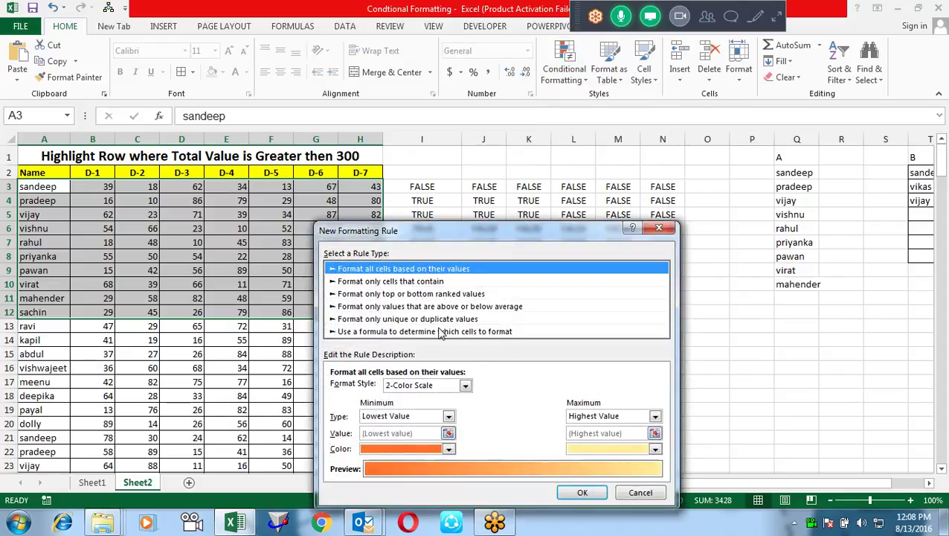
click(440, 333)
click(431, 389)
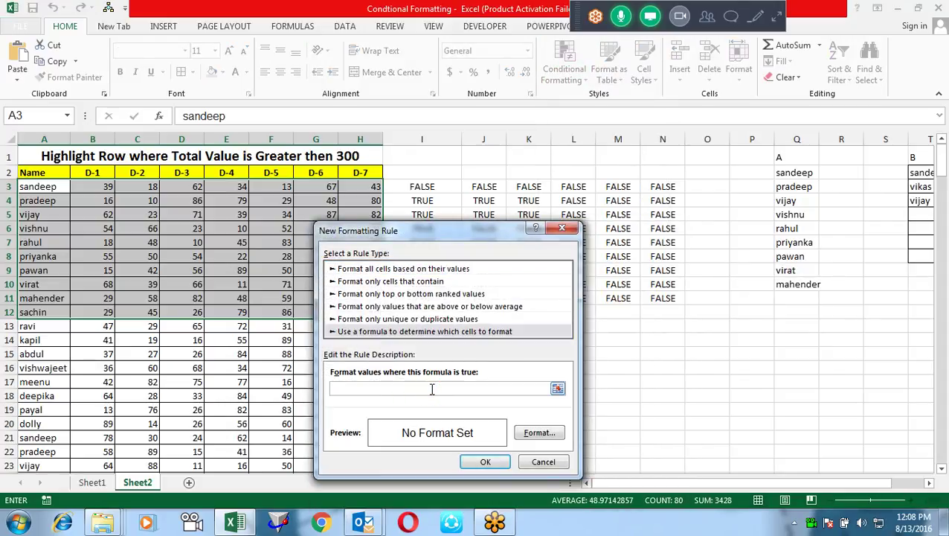
text(=SUM(B3:H3)>300)
click(539, 434)
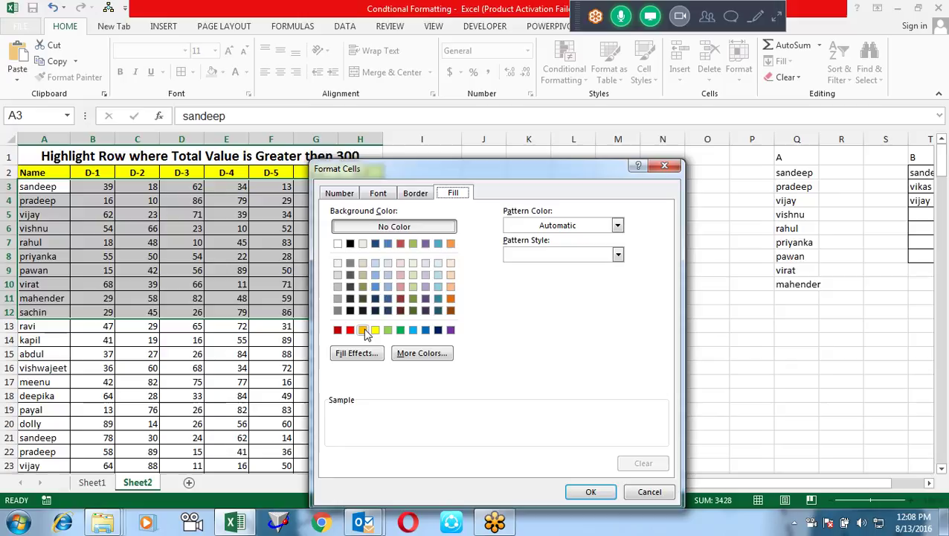
click(363, 330)
click(591, 492)
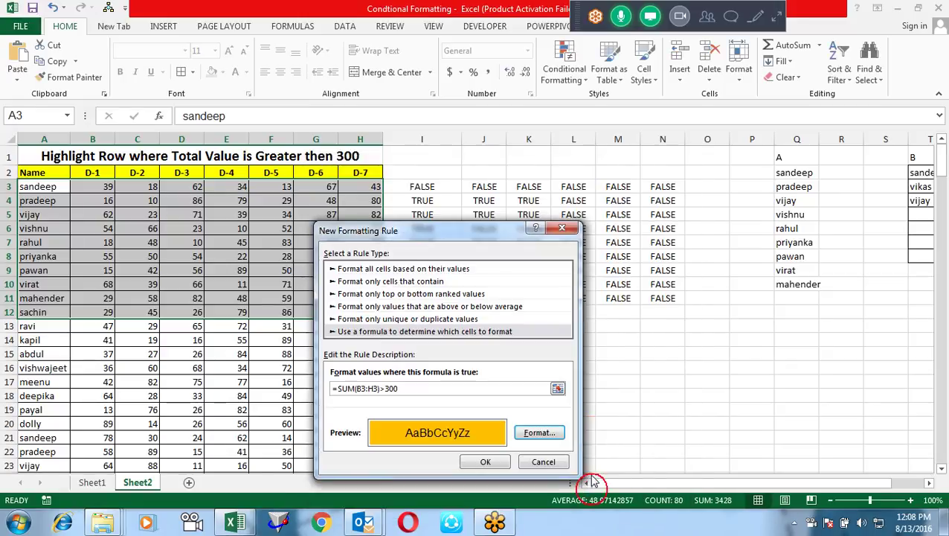
click(487, 462)
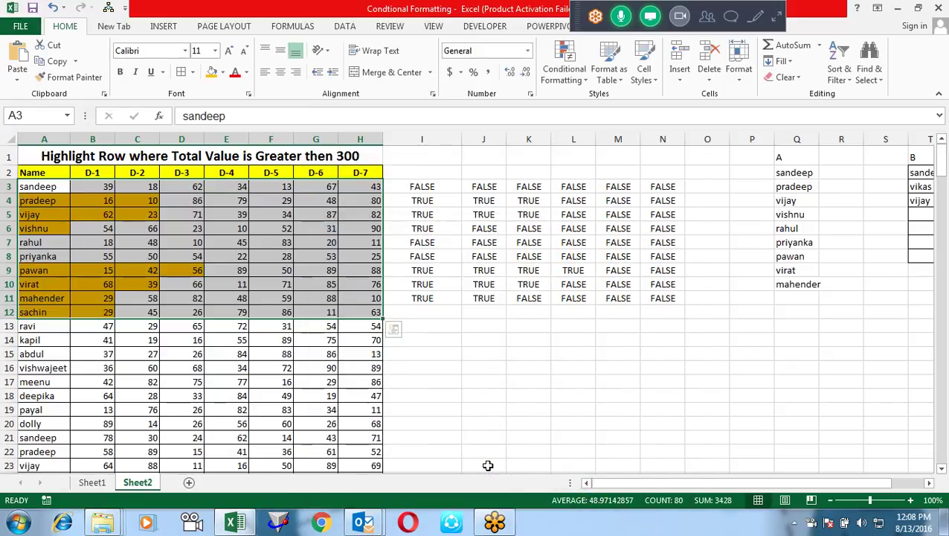
click(434, 201)
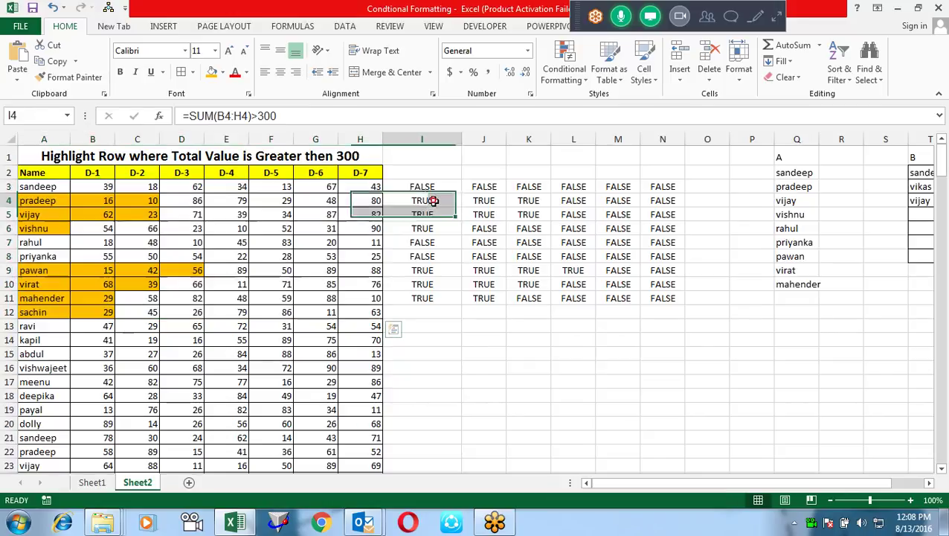
drag(433, 200, 529, 201)
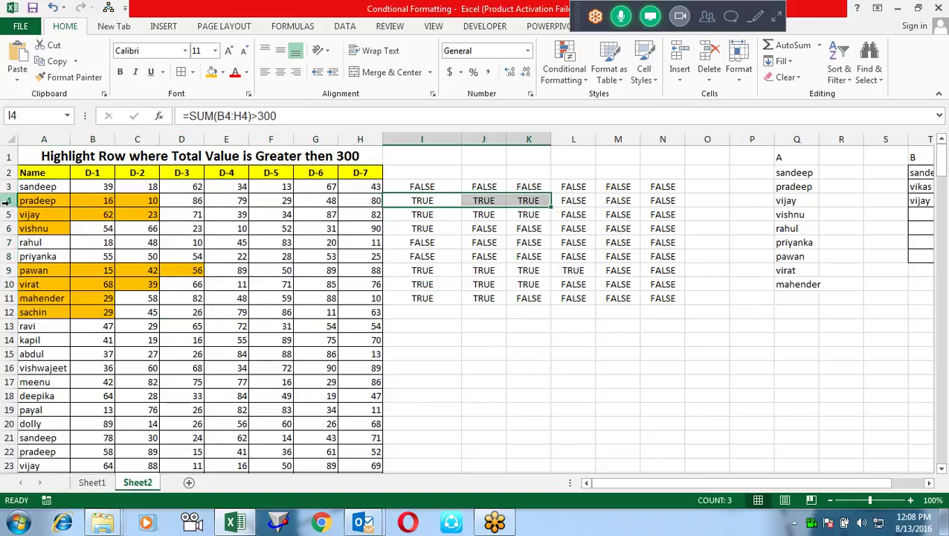
drag(39, 199, 166, 207)
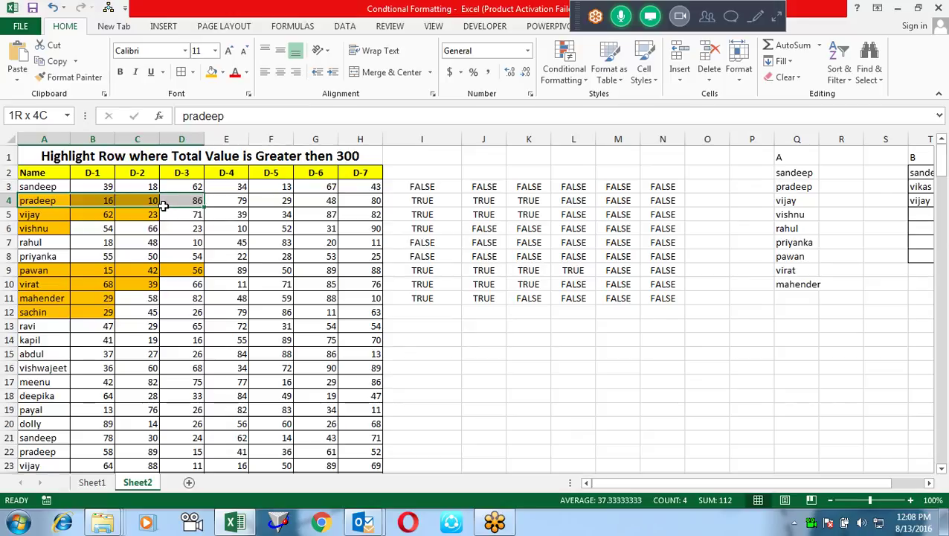
drag(165, 206, 661, 201)
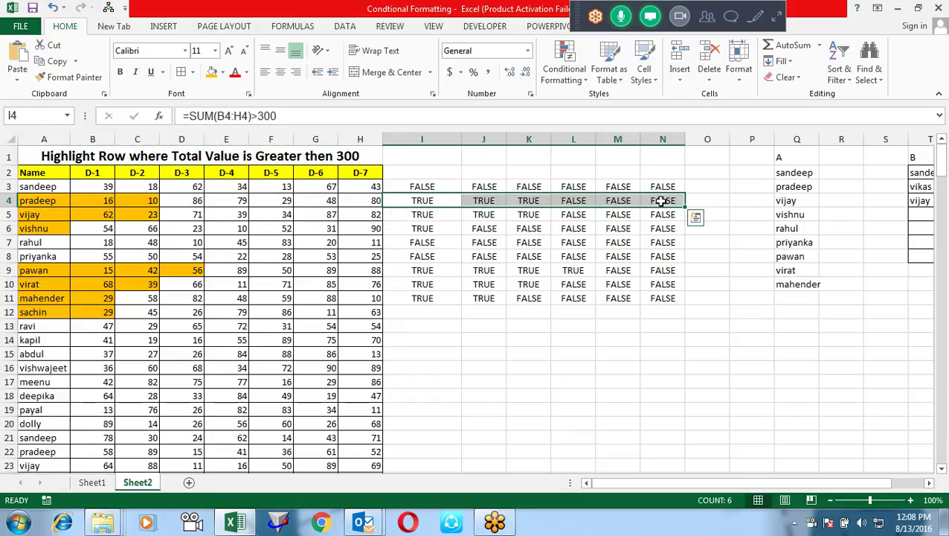
click(523, 199)
double_click(523, 199)
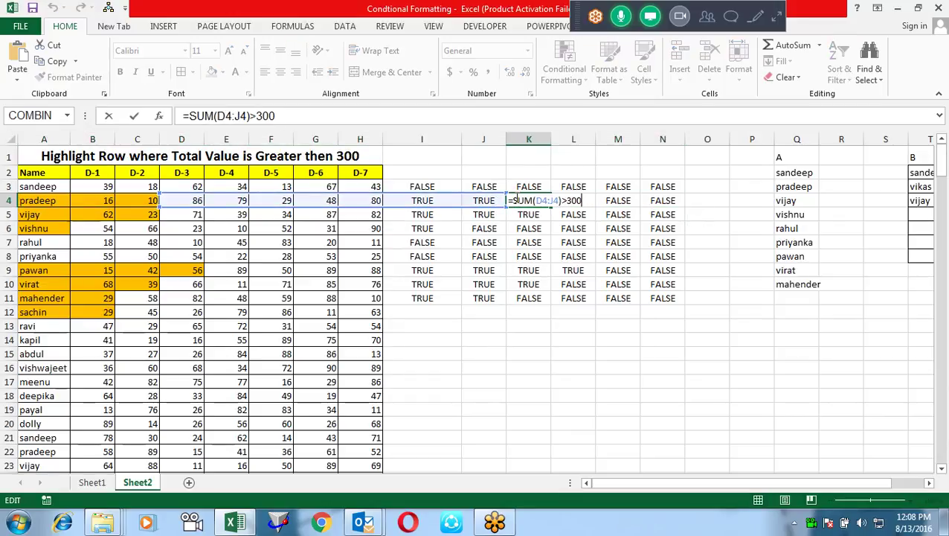
key(Tab)
key(F2)
key(Tab)
key(F2)
key(Escape)
key(Tab)
key(F2)
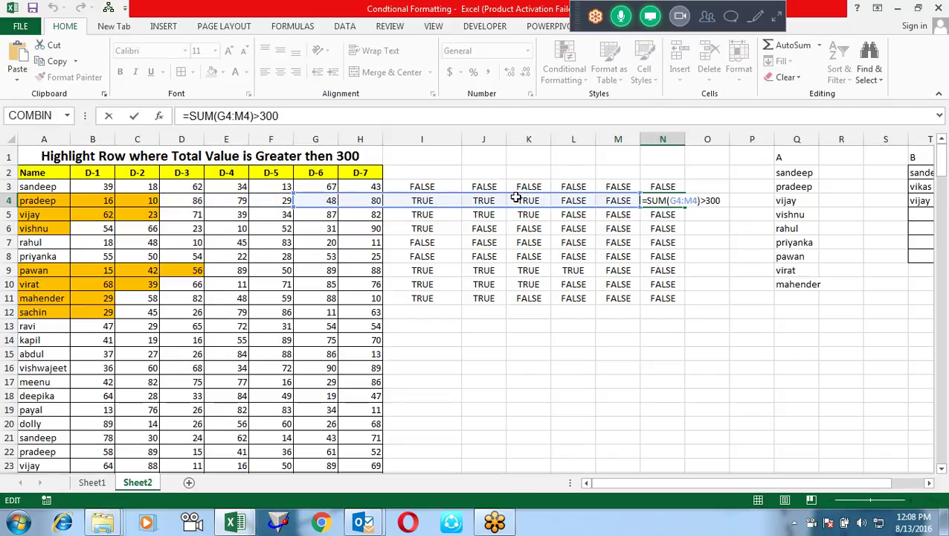
key(Escape)
key(shift+Tab)
key(F2)
key(Escape)
key(shift+Tab)
key(F2)
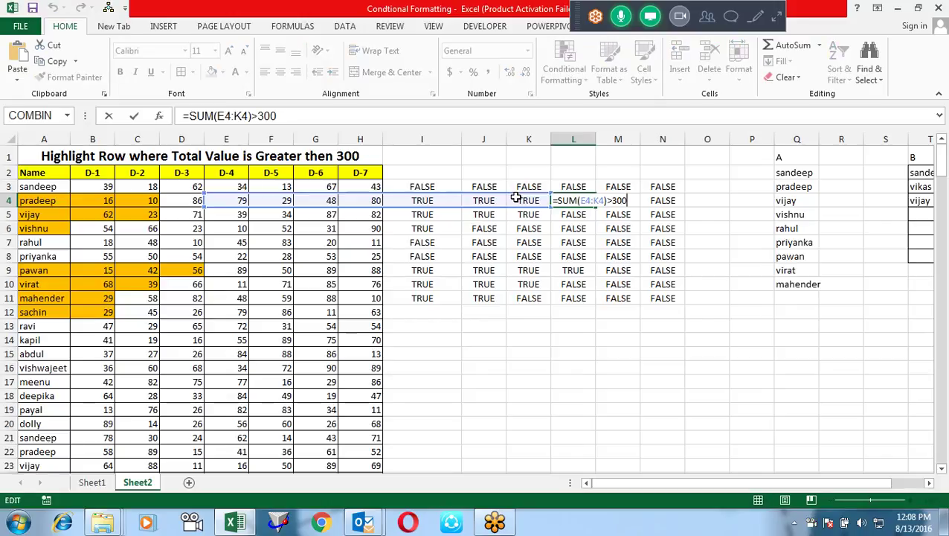
key(Escape)
key(shift+Tab)
key(F2)
key(Escape)
key(shift+Tab)
key(F2)
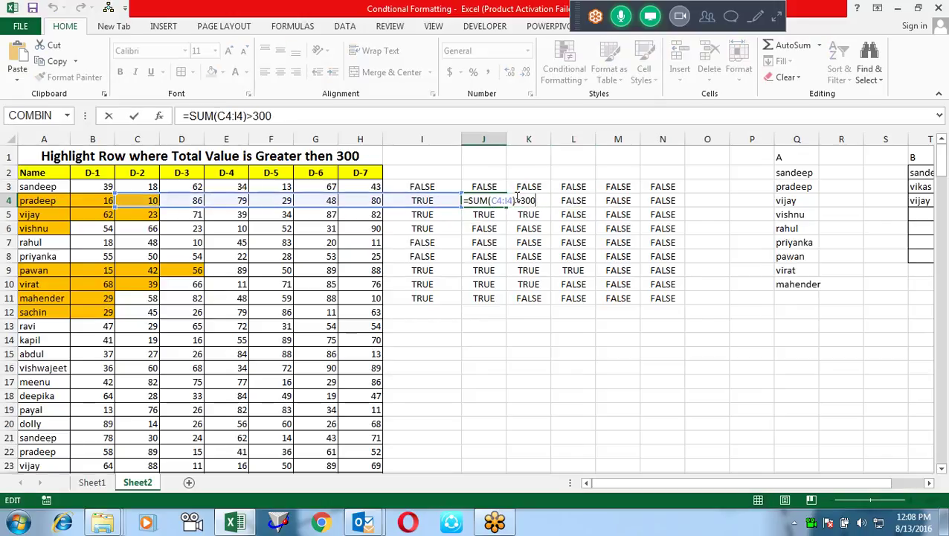
key(Escape)
key(shift+Tab)
key(F2)
key(Escape)
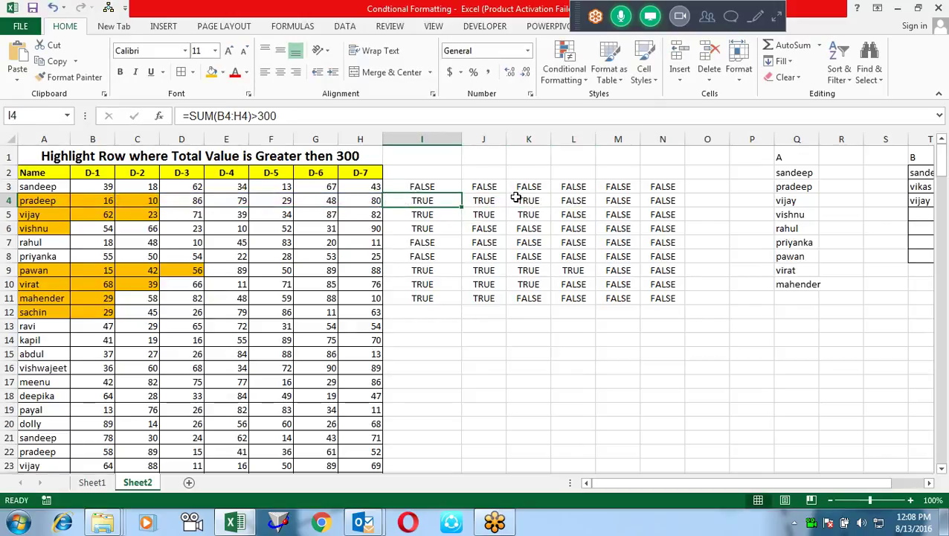
key(Up)
key(F2)
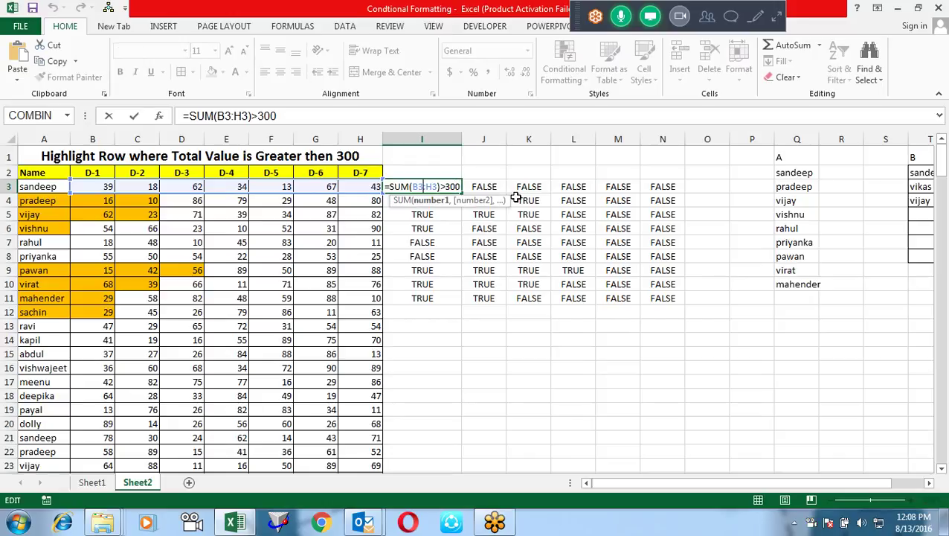
text($B3:)
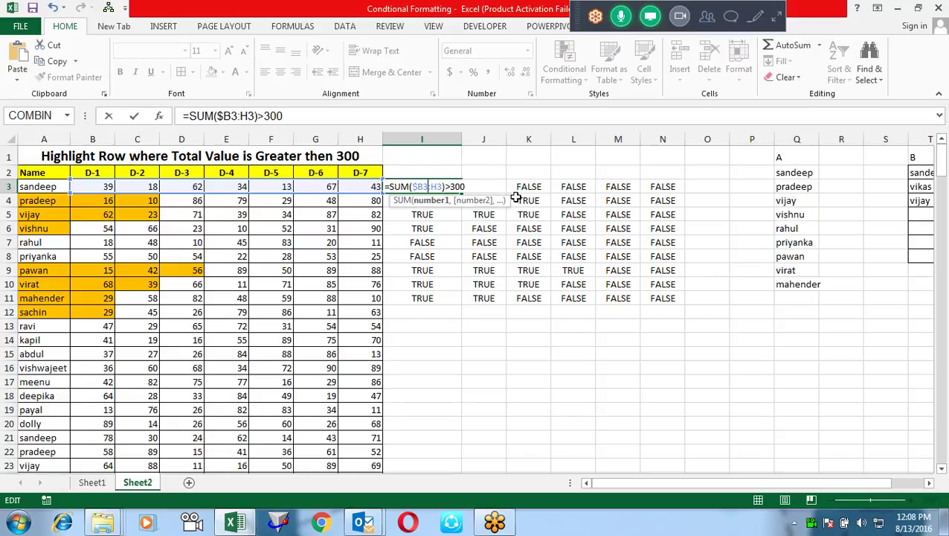
text($)
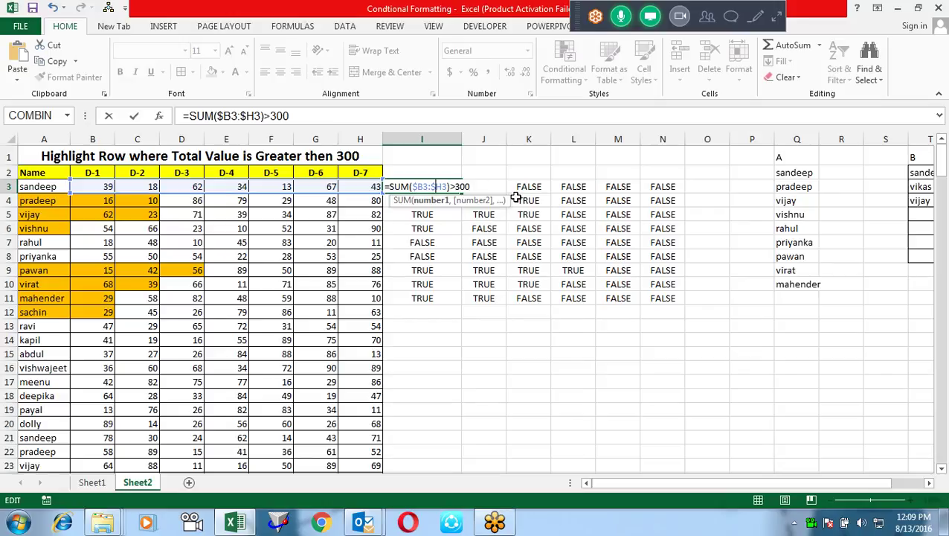
key(ctrl+Return)
key(ctrl+c)
key(ctrl+shift+Right)
key(ctrl+shift+Down)
key(Return)
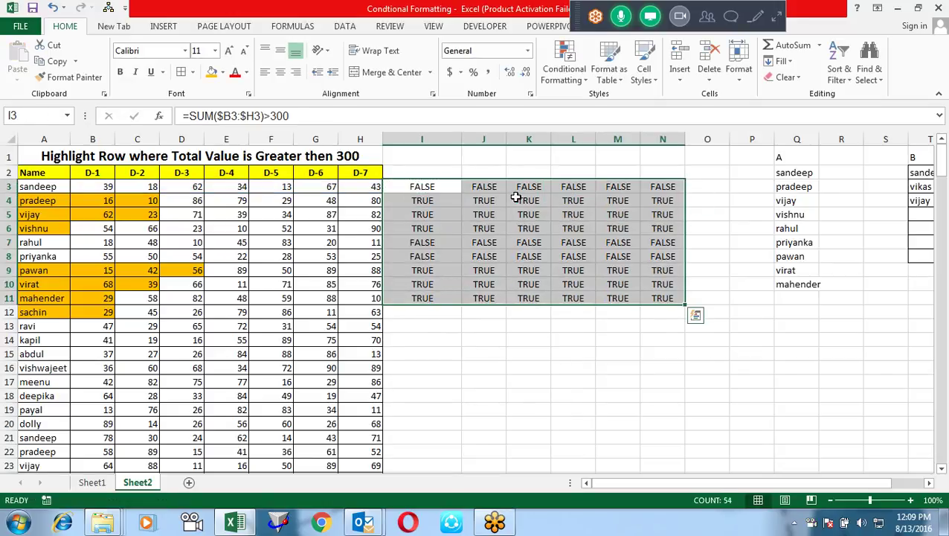
key(Down)
key(shift+Right)
key(shift+Right)
key(shift+Right)
key(shift+Right)
key(shift+Right)
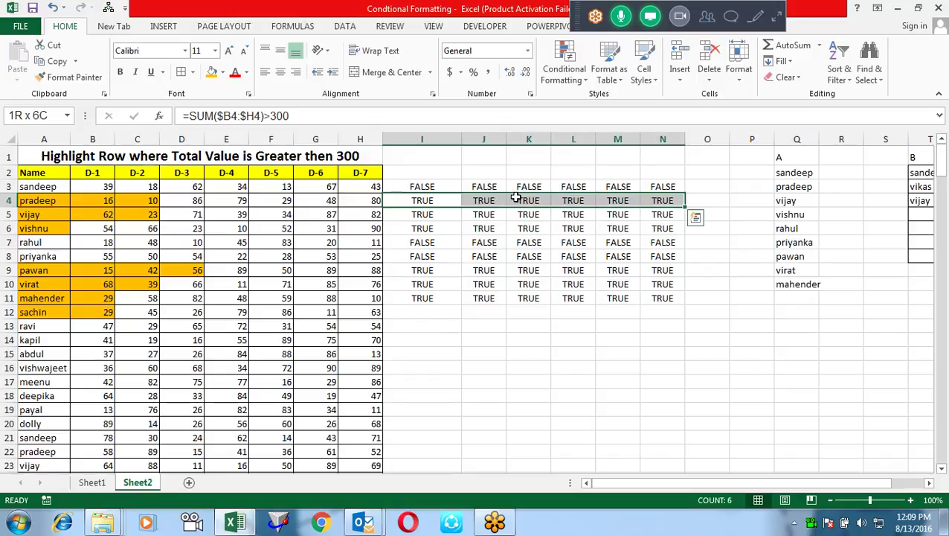
key(F2)
key(Left)
key(Left)
key(Left)
key(Left)
key(Left)
key(Left)
key(Left)
key(Left)
key(Left)
key(Left)
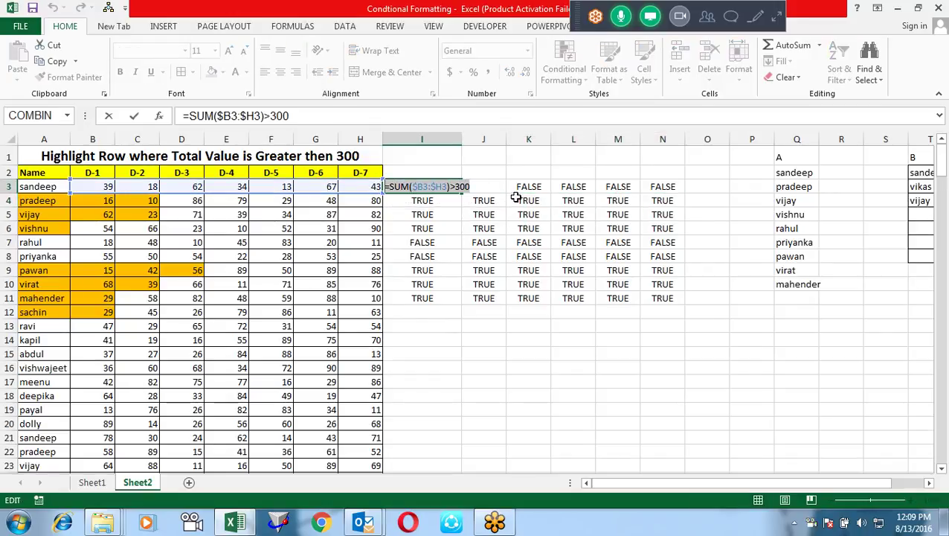
key(Escape)
key(Left)
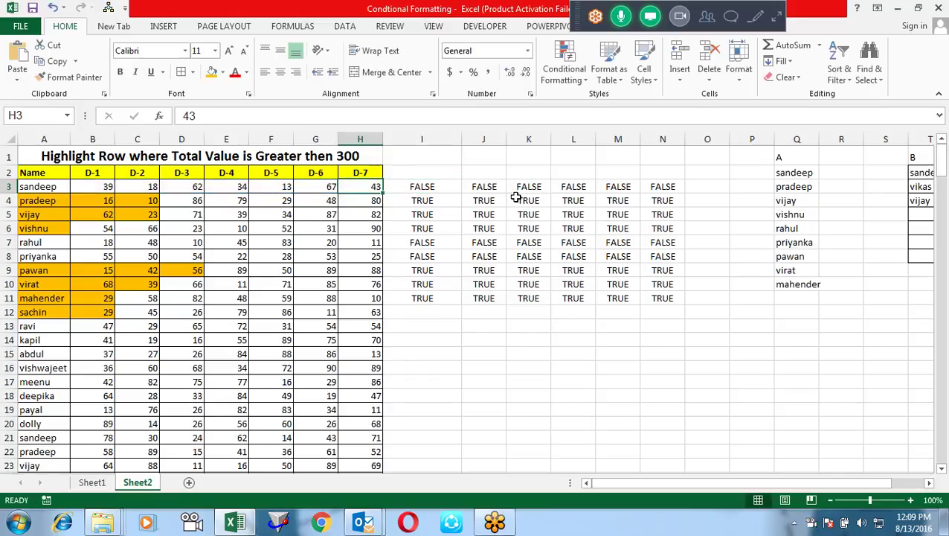
key(Left)
key(Left)
key(Left)
key(shift+Right)
key(shift+Right)
key(shift+Right)
key(shift+Right)
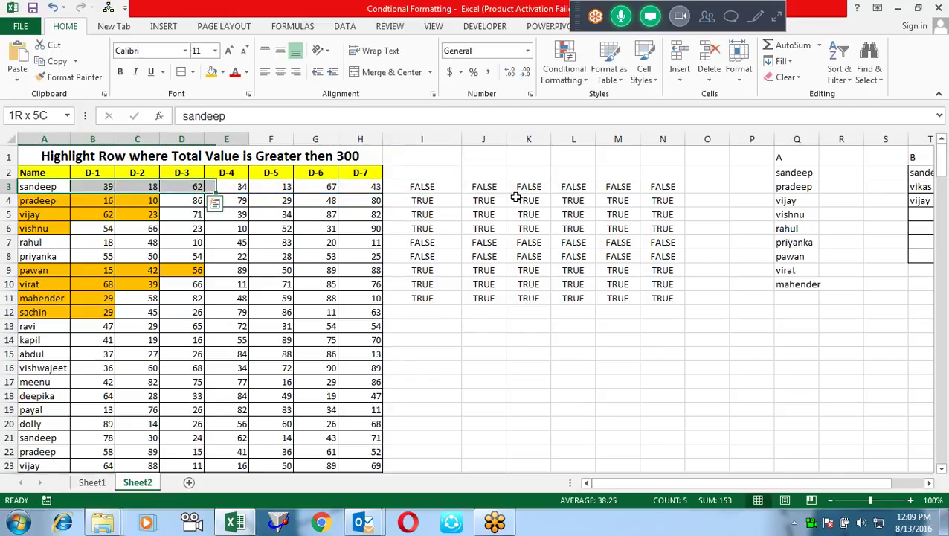
key(shift+Right)
key(shift+Right)
key(shift+Right)
key(shift+Down)
key(shift+Down)
key(shift+Down)
key(shift+Down)
key(shift+Down)
key(shift+Down)
key(shift+Down)
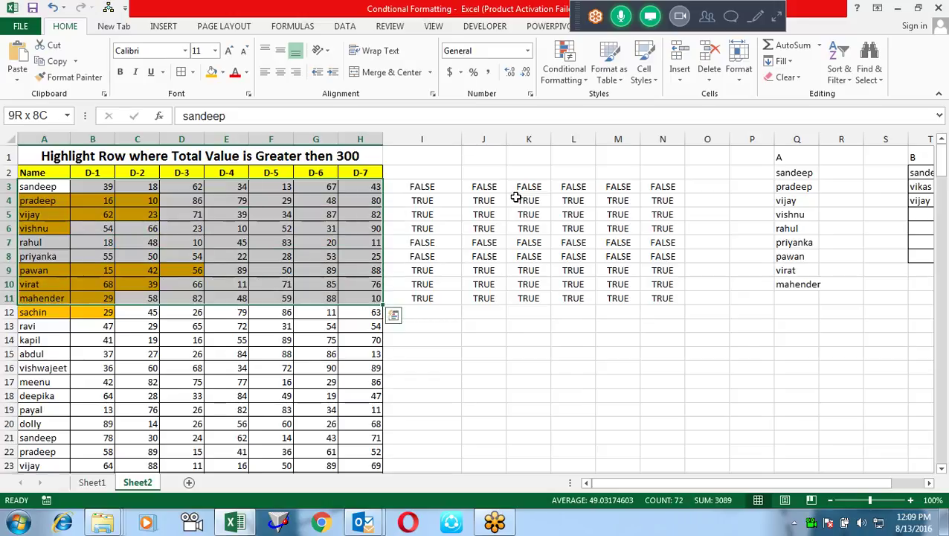
key(shift+Down)
key(shift+Down)
key(shift+Down)
key(shift+Down)
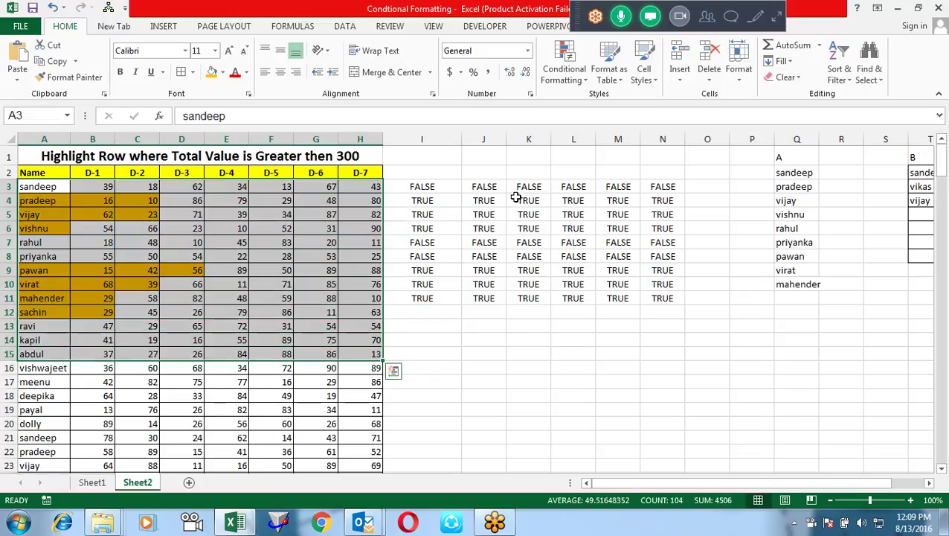
Step: Edit the existing row-total rule to =SUM($B3:$H3)>300 with locked columns and apply it
click(578, 79)
click(587, 251)
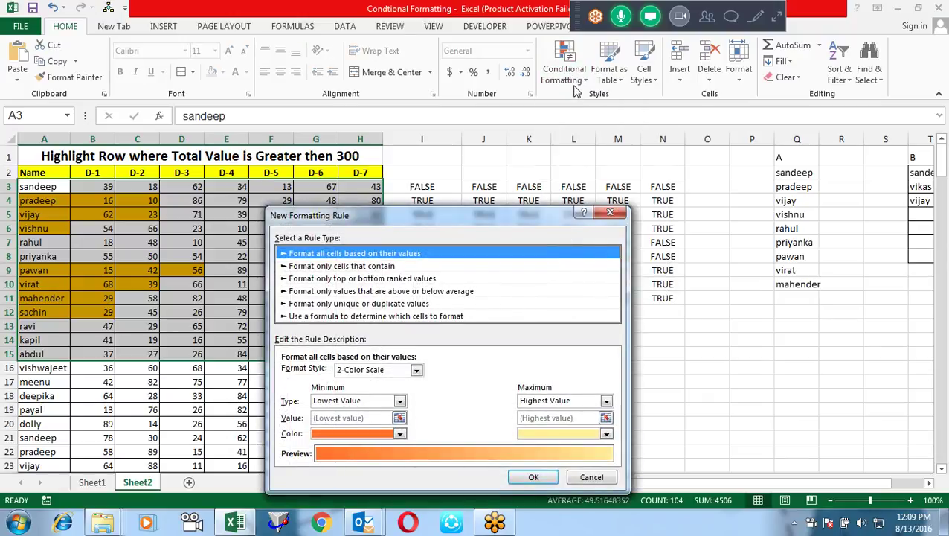
key(Escape)
click(578, 79)
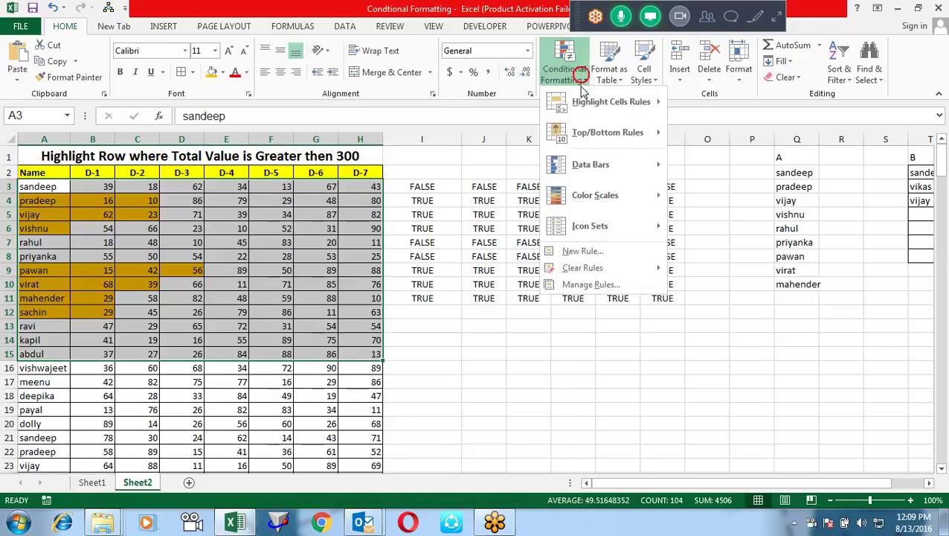
click(589, 285)
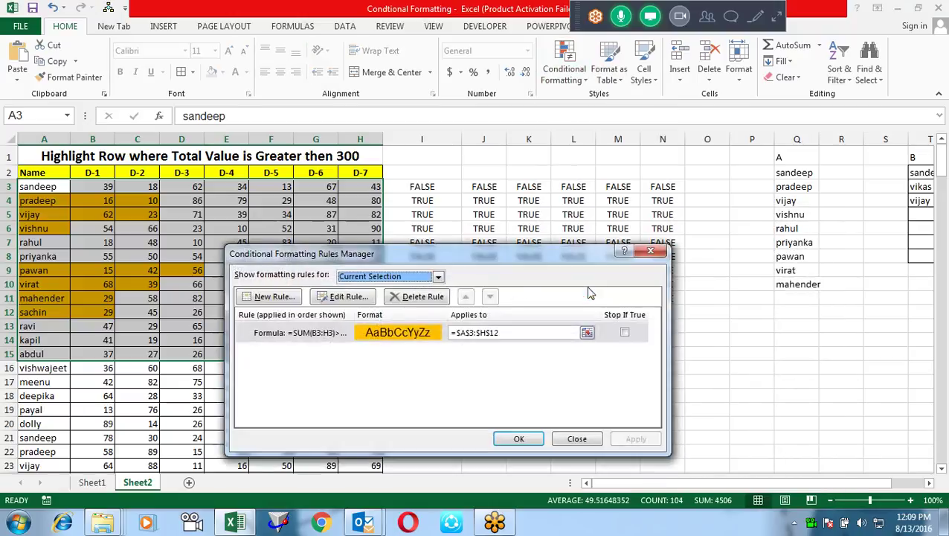
double_click(321, 336)
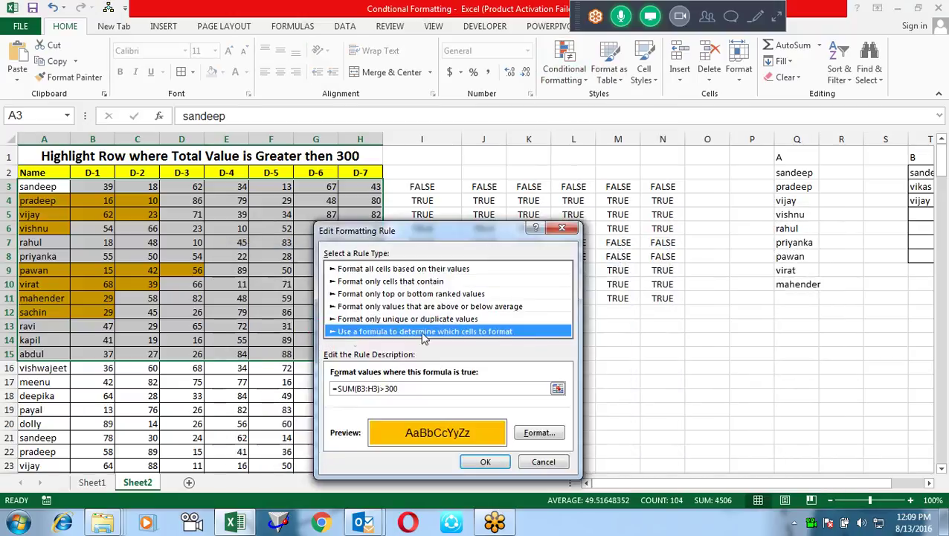
click(439, 388)
key(F4)
key(F4)
key(F4)
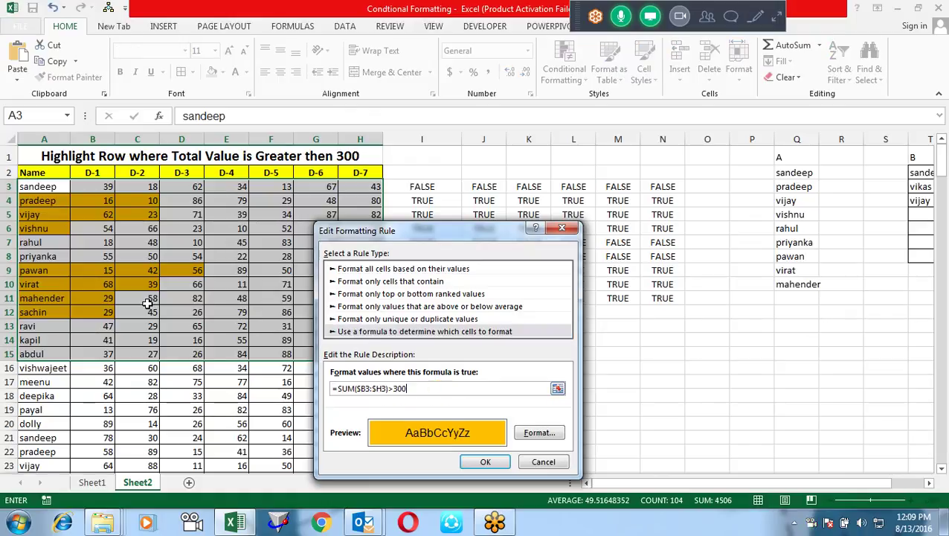
click(485, 462)
click(645, 438)
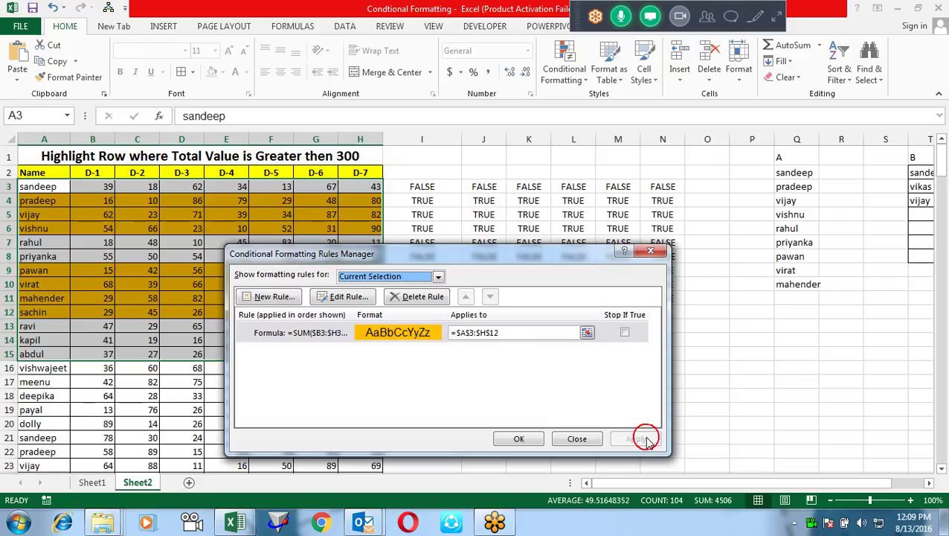
Step: Extend the rule's Applies to range to $A$3:$H$221 and apply it
mouse_move(448, 258)
mouse_down()
mouse_move(679, 199)
mouse_move(639, 194)
mouse_up()
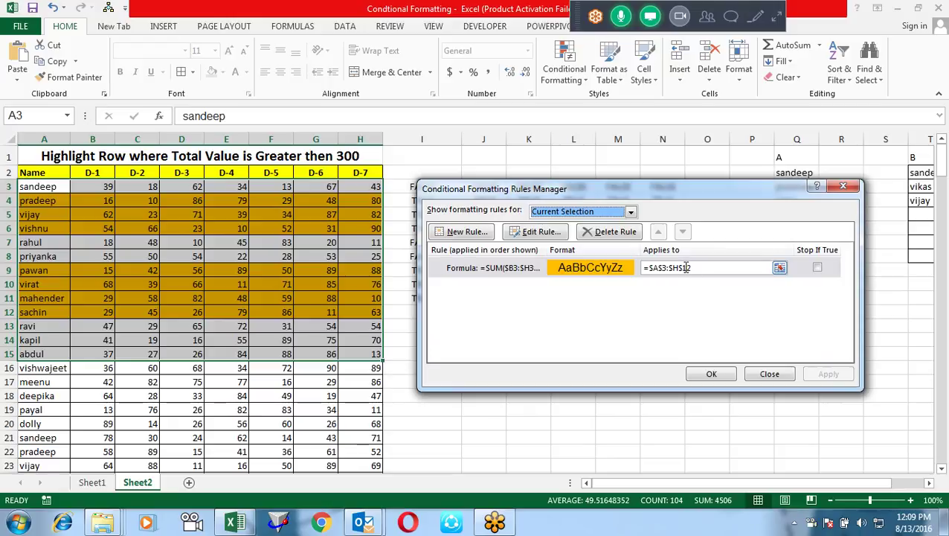
click(779, 267)
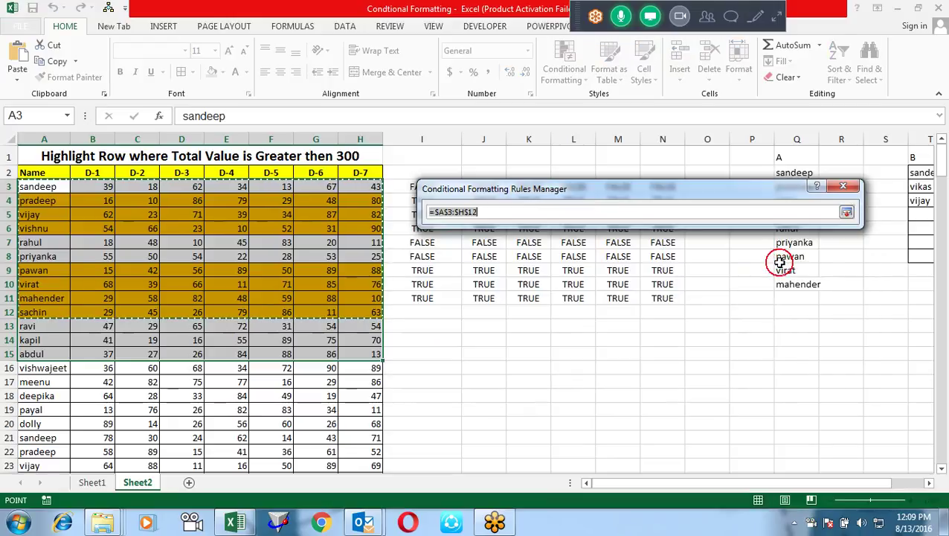
click(34, 185)
key(shift+Right)
key(shift+Right)
key(shift+Right)
key(shift+Right)
key(shift+Right)
key(shift+Right)
key(shift+Right)
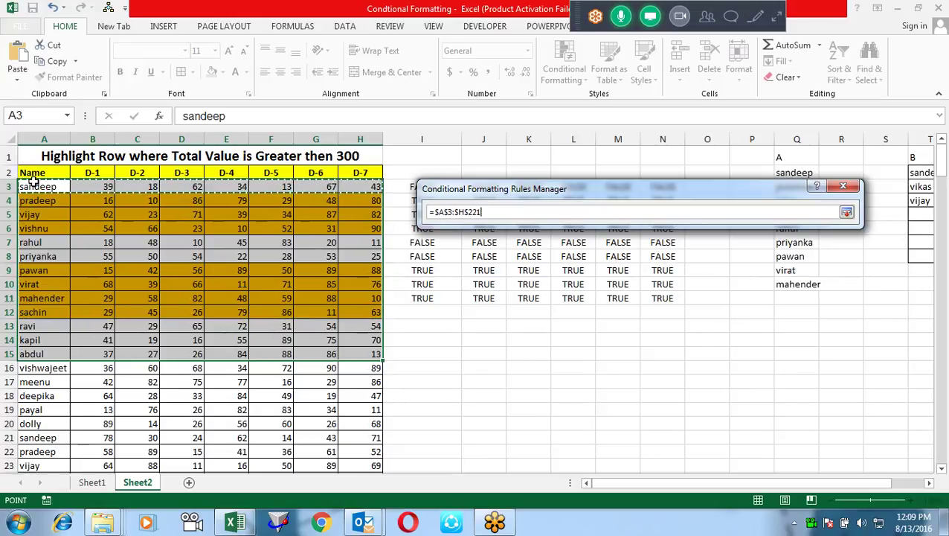
key(ctrl+shift+Down)
key(Return)
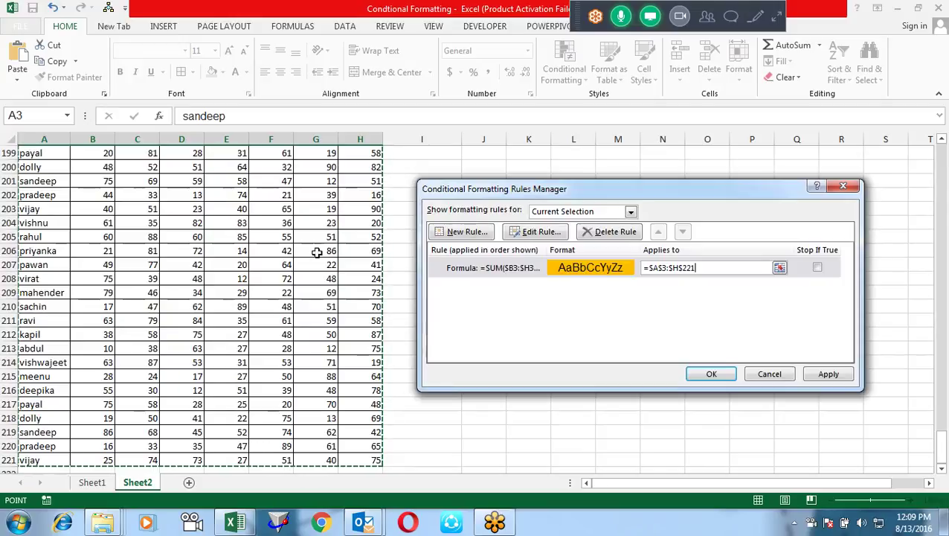
click(830, 374)
click(714, 373)
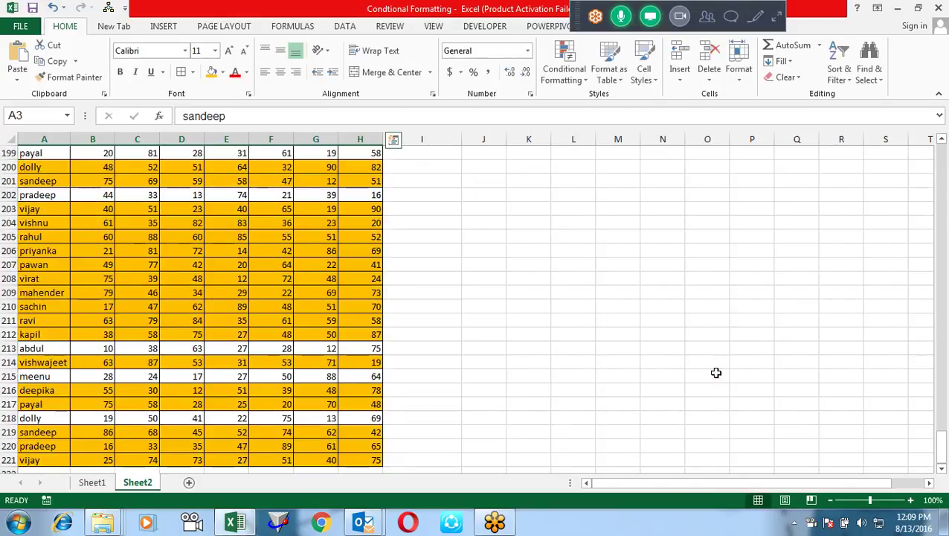
Step: Change the threshold in I3's check from 300 to 250
key(Up)
key(Up)
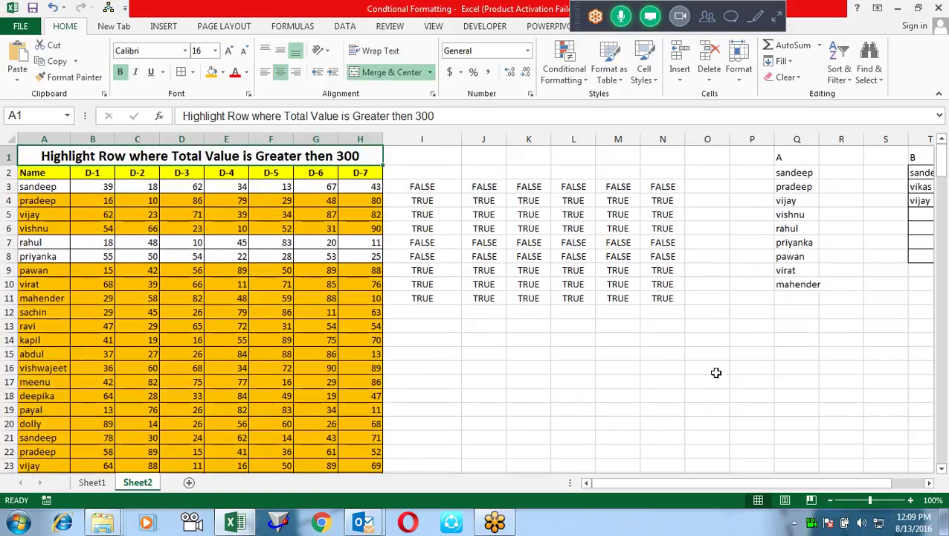
key(Down)
key(Down)
key(Down)
key(Down)
key(Down)
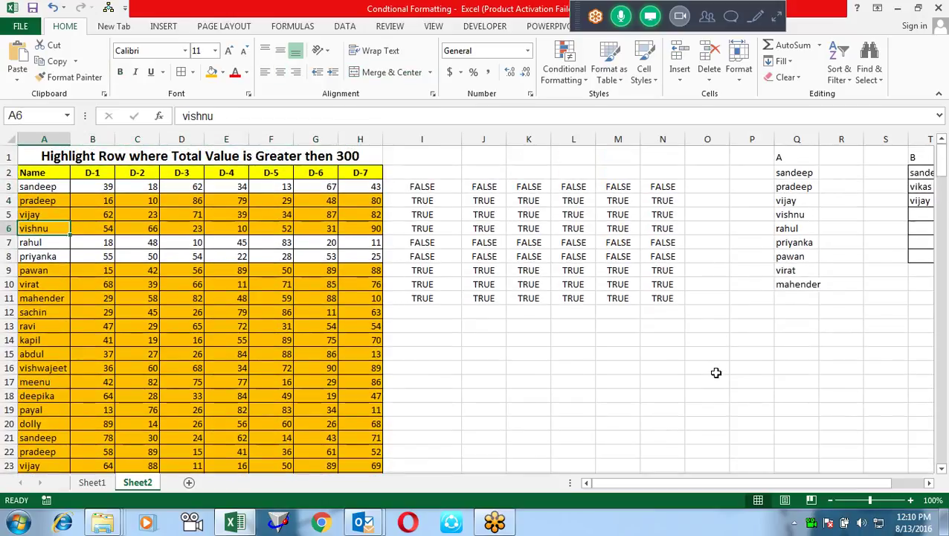
key(Right)
key(Right)
key(Right)
key(Right)
key(Up)
key(Up)
key(Up)
key(Right)
key(Right)
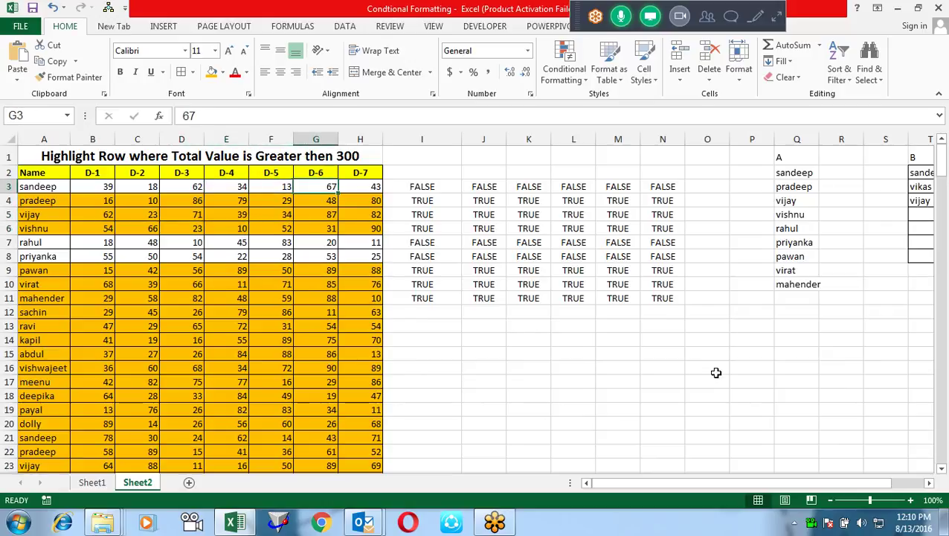
key(Right)
key(Right)
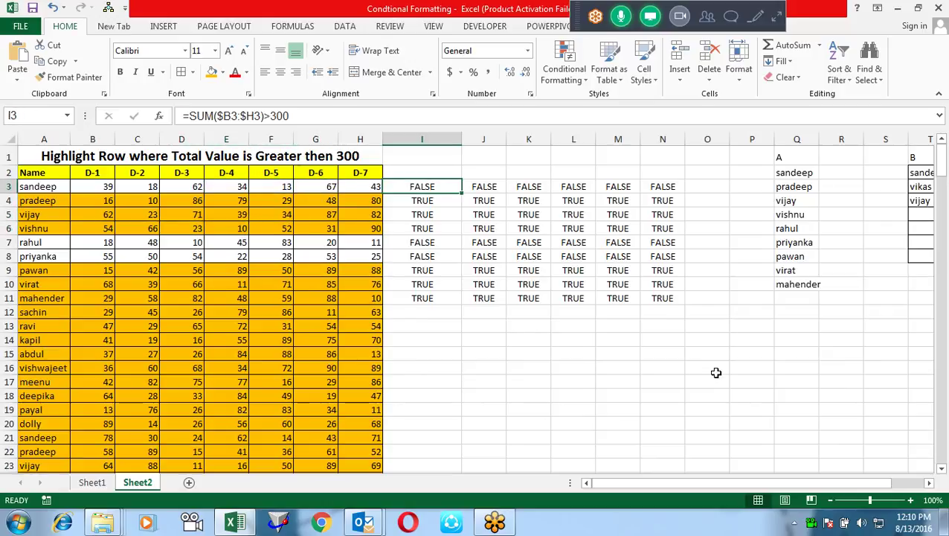
key(F2)
key(BackSpace)
text(250)
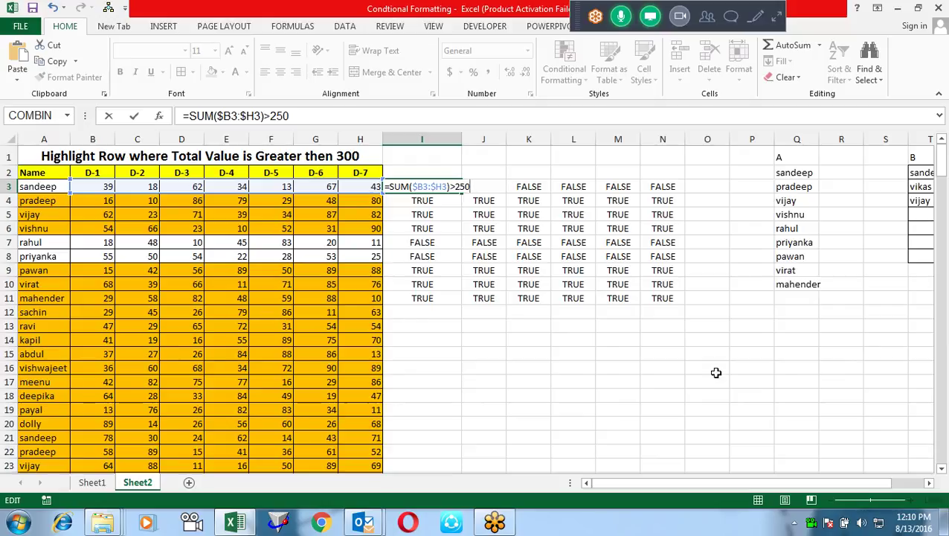
key(Return)
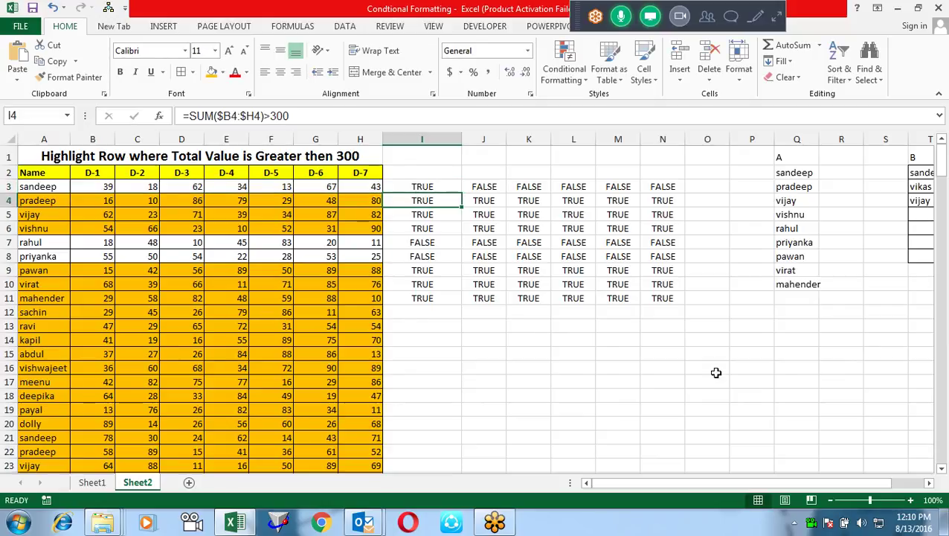
Step: Confirm I3 now reads =SUM($B3:$H3)>250
key(Up)
key(F2)
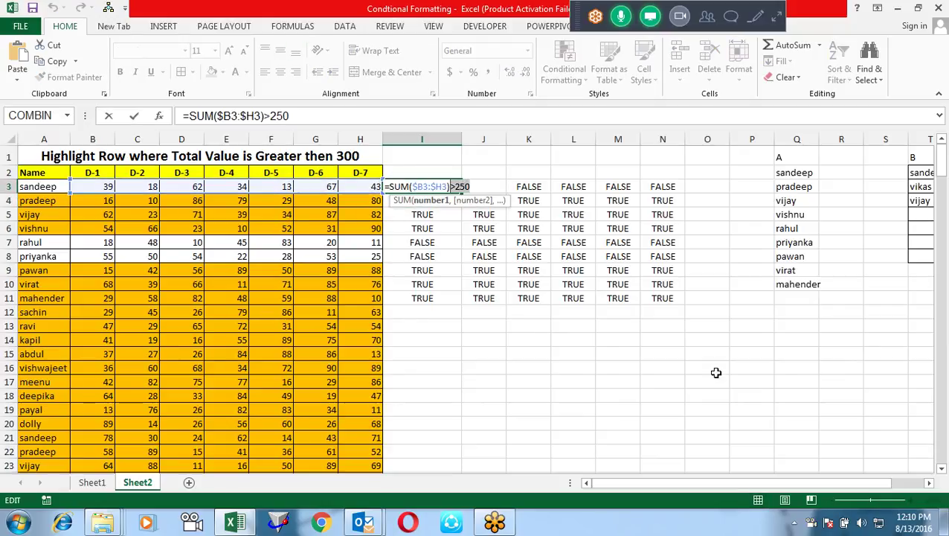
key(shift+Left)
key(shift+Left)
key(shift+Left)
key(shift+Left)
key(shift+Left)
key(shift+Left)
key(shift+Left)
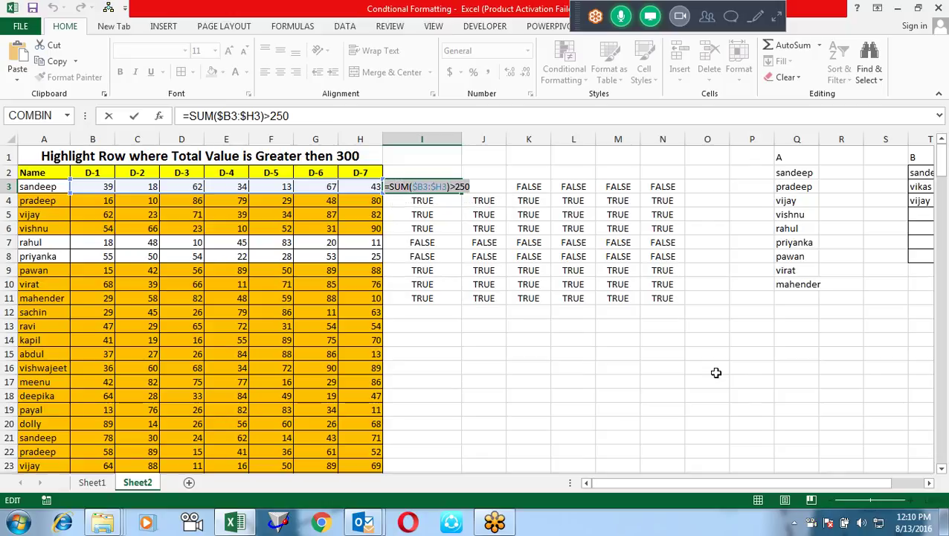
key(Escape)
Step: Select the data range A3:H221
key(Left)
key(Left)
key(Left)
key(Left)
key(Left)
key(Left)
key(Left)
key(ctrl+shift+Right)
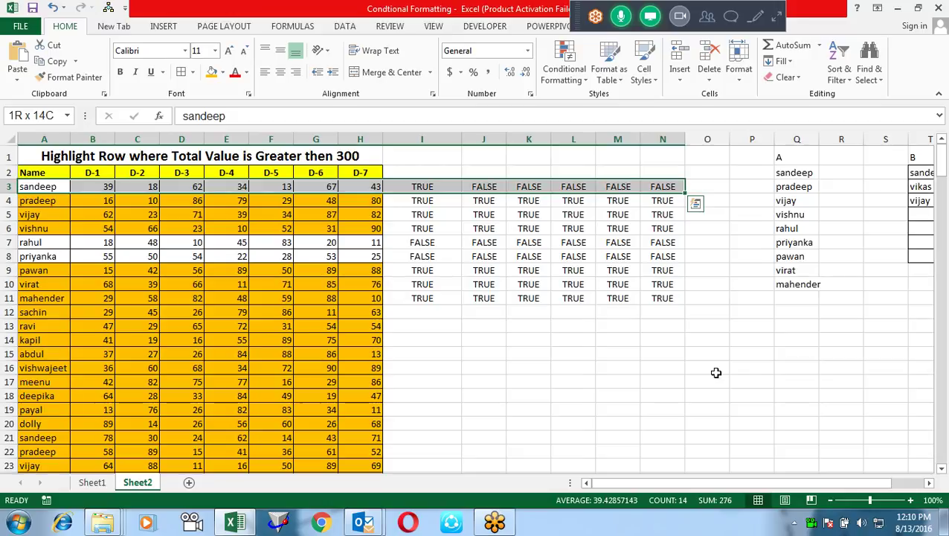
key(shift+Left)
key(shift+Left)
key(shift+Left)
key(shift+Left)
key(shift+Left)
key(shift+Left)
key(shift+Right)
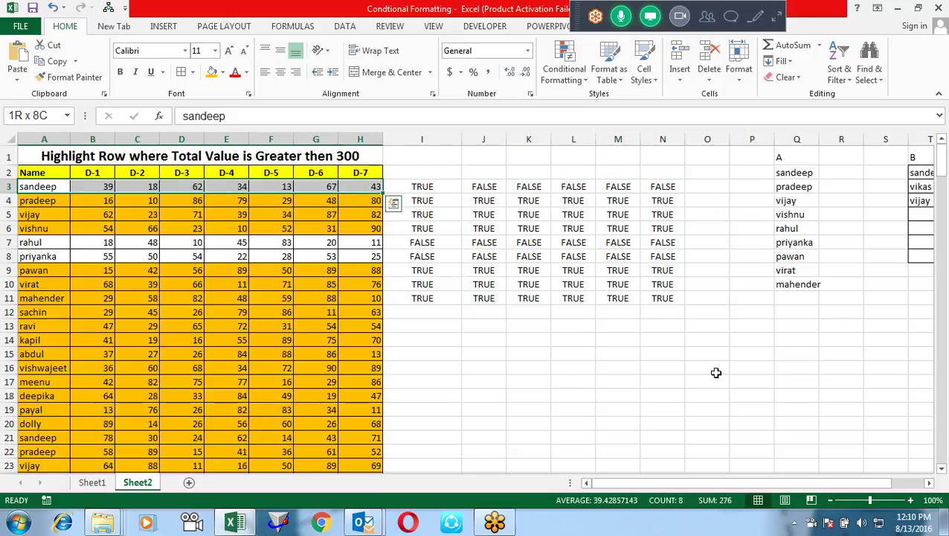
key(ctrl+shift+Down)
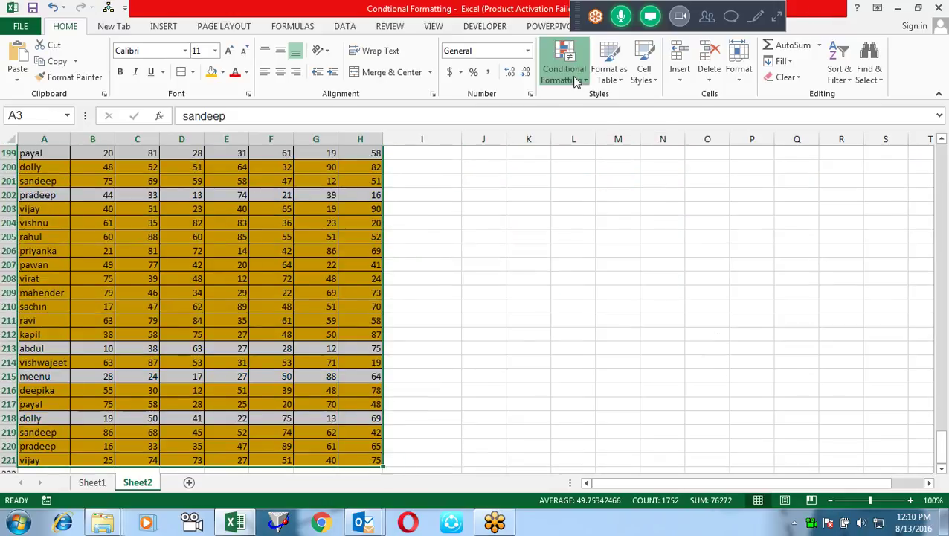
Step: Add a formula rule =SUM($B3:$H3)>250 with light green fill to A3:H221
click(572, 77)
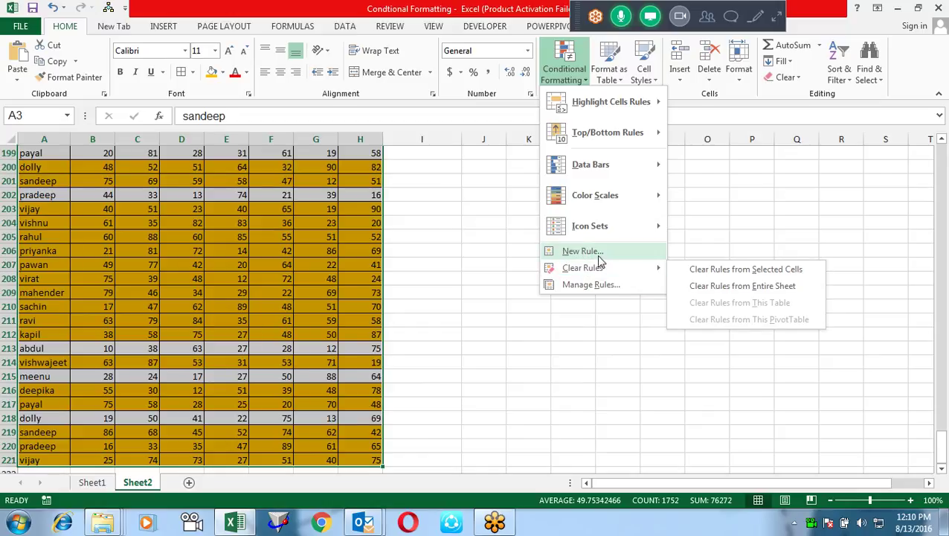
click(595, 253)
click(503, 251)
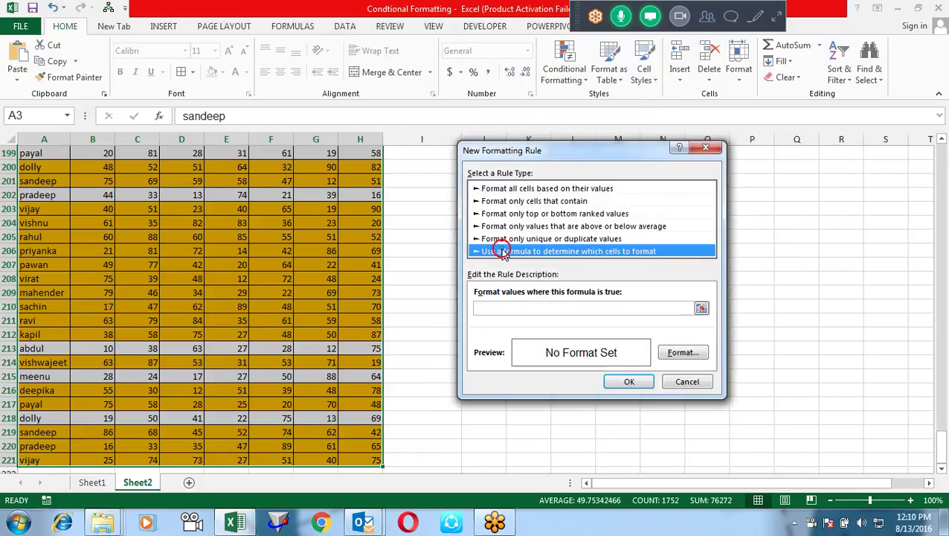
click(505, 306)
text(=SUM($B3:$H3)>250)
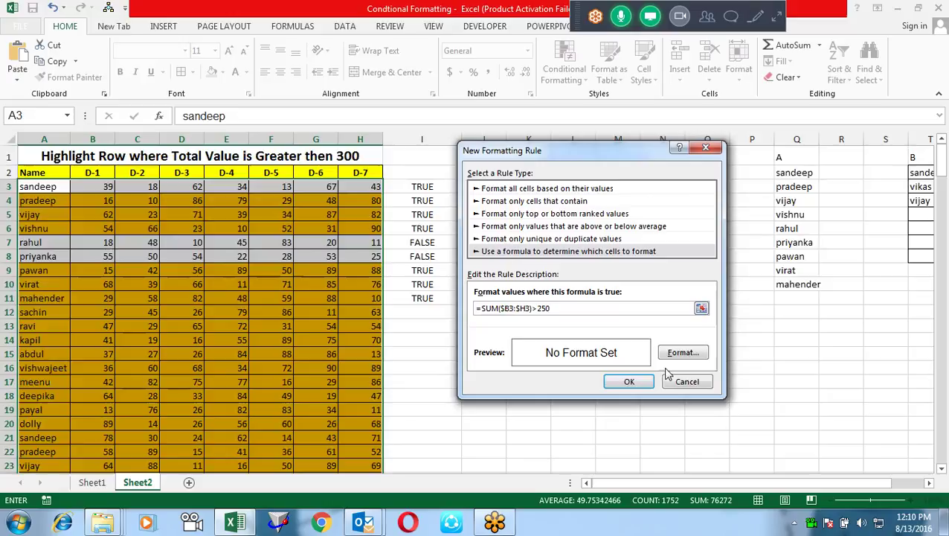
click(678, 353)
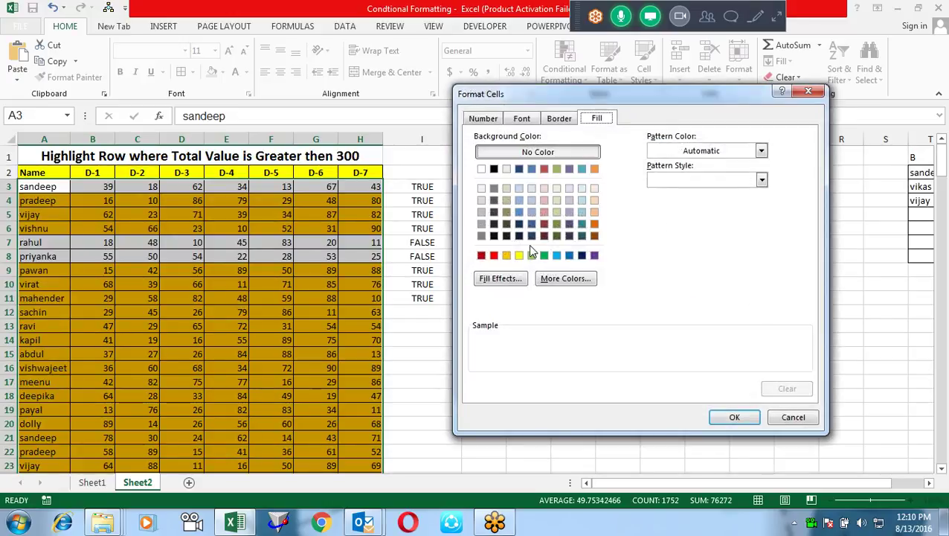
click(534, 256)
click(733, 416)
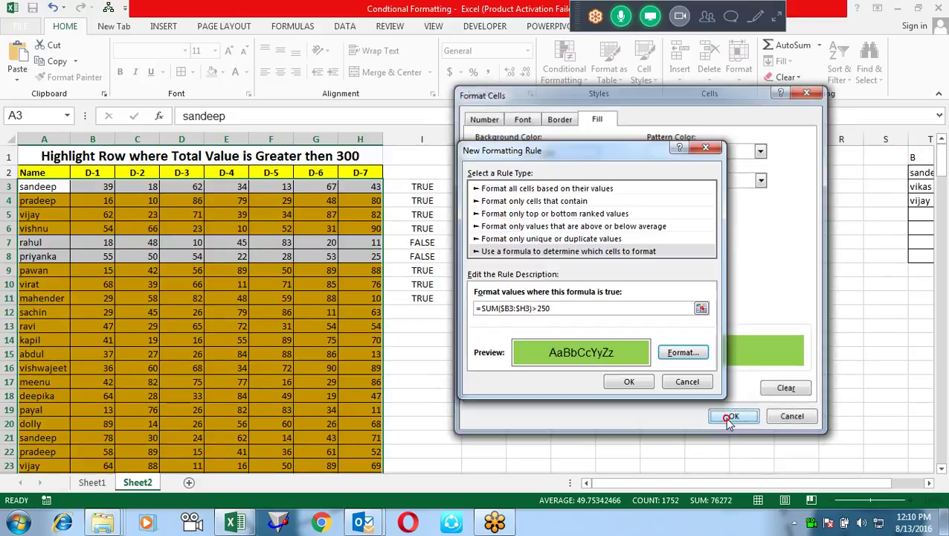
click(629, 382)
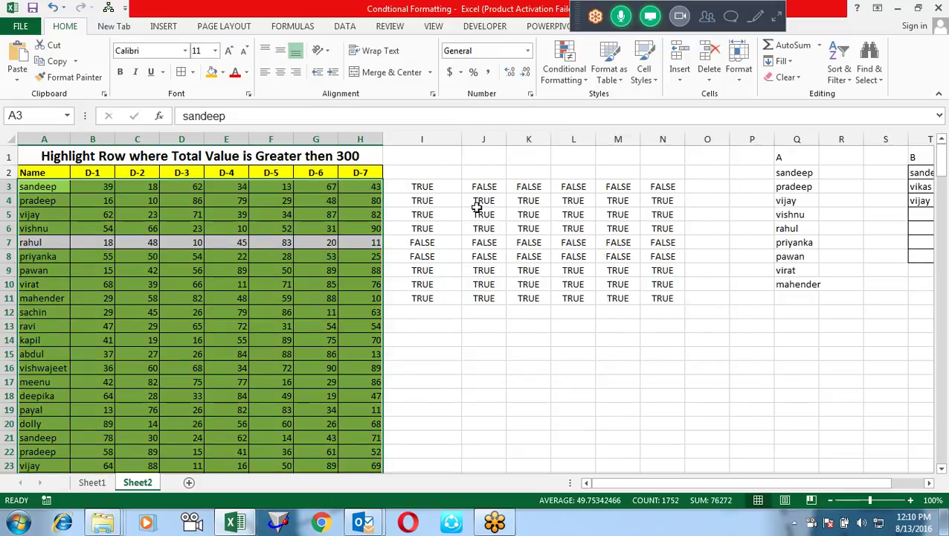
Step: Move the >300 gold rule above the >250 green rule and apply the change
click(345, 199)
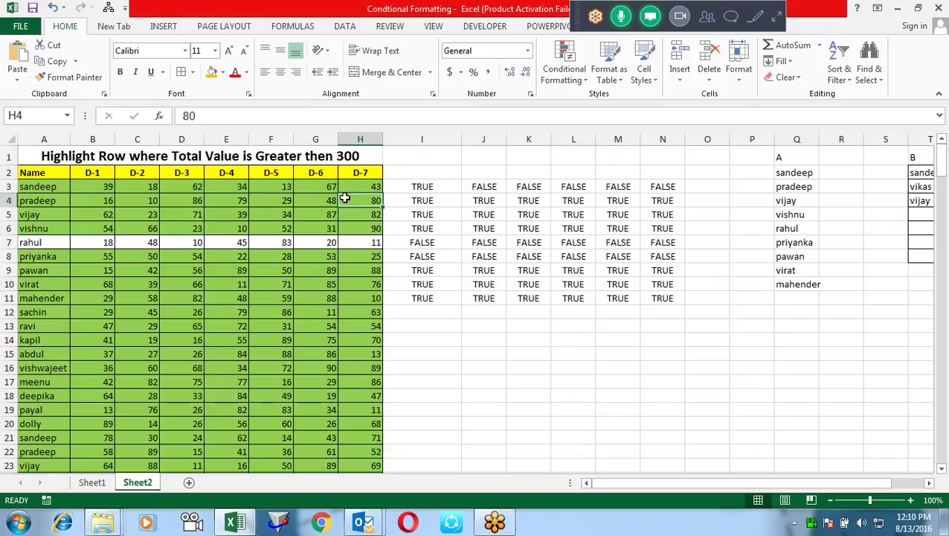
click(580, 77)
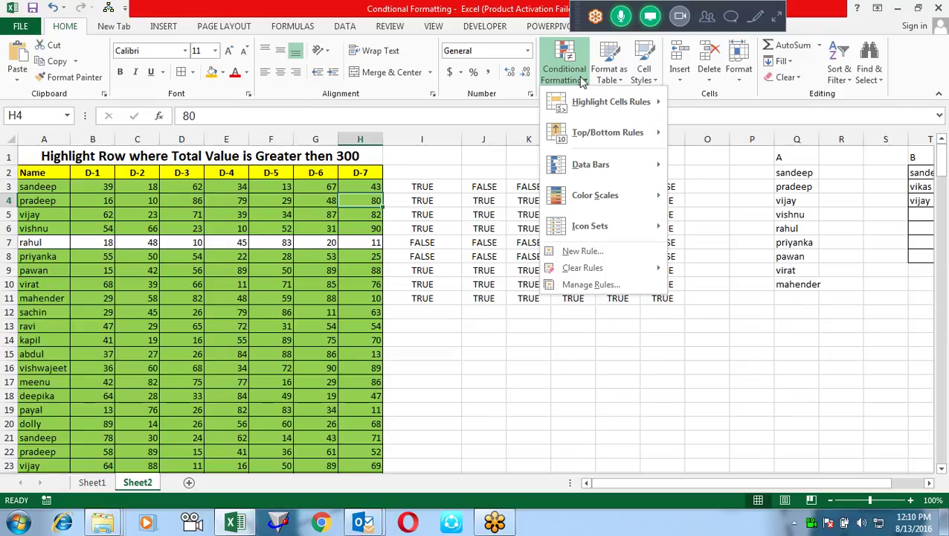
click(569, 285)
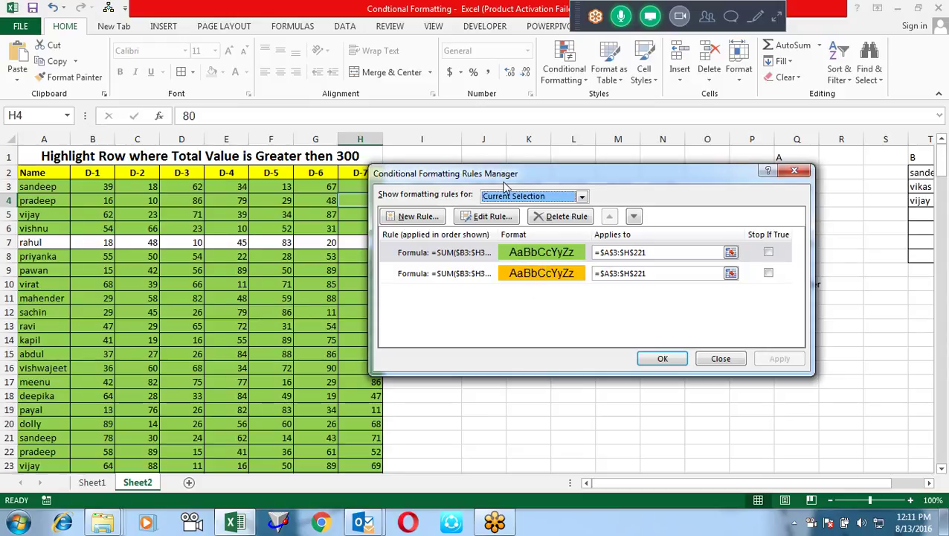
drag(507, 179, 540, 175)
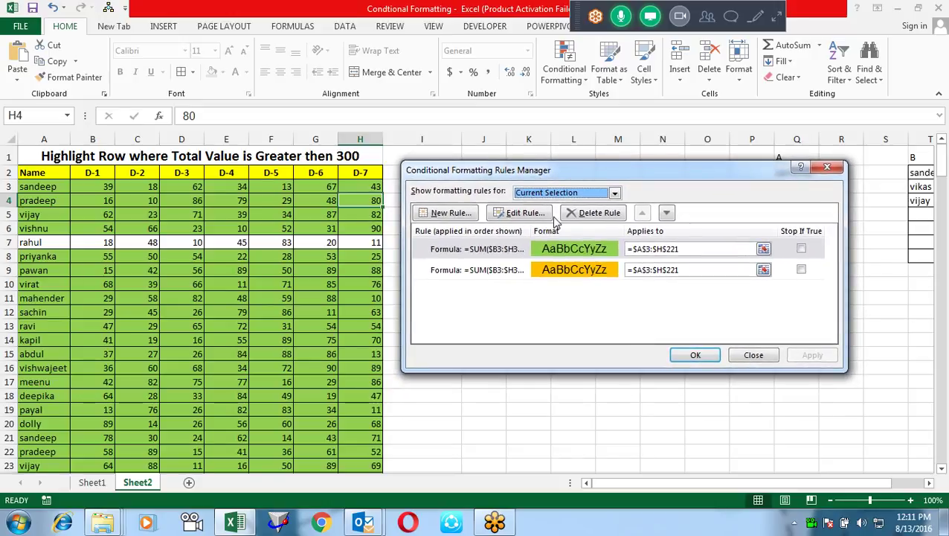
click(516, 270)
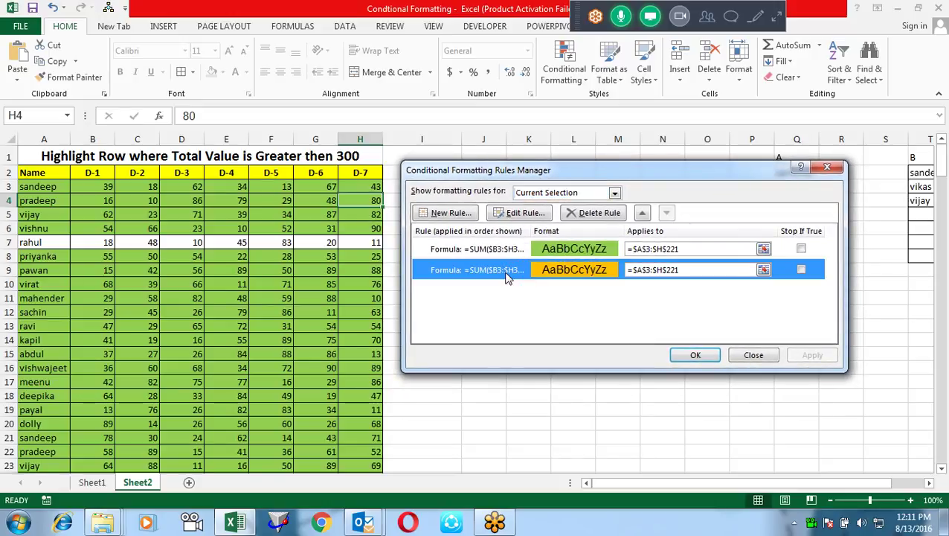
click(519, 251)
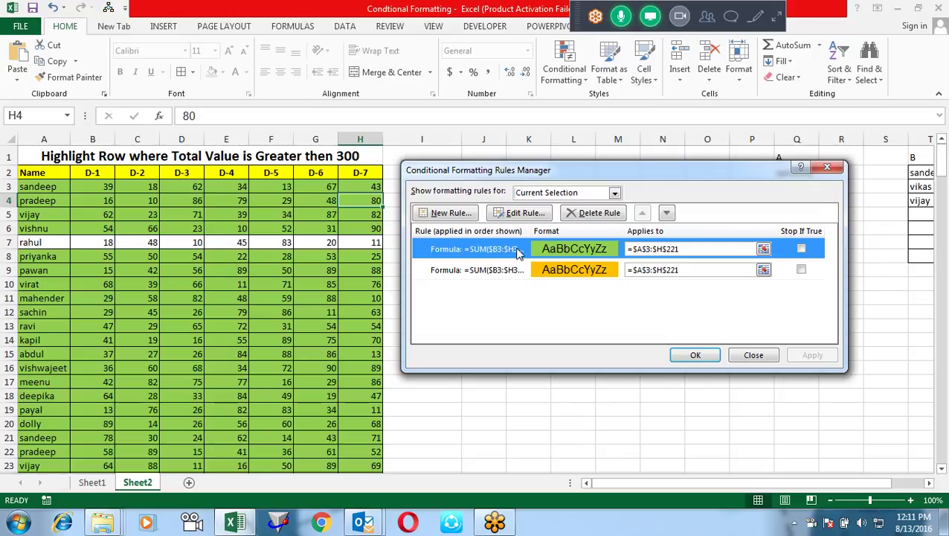
click(519, 271)
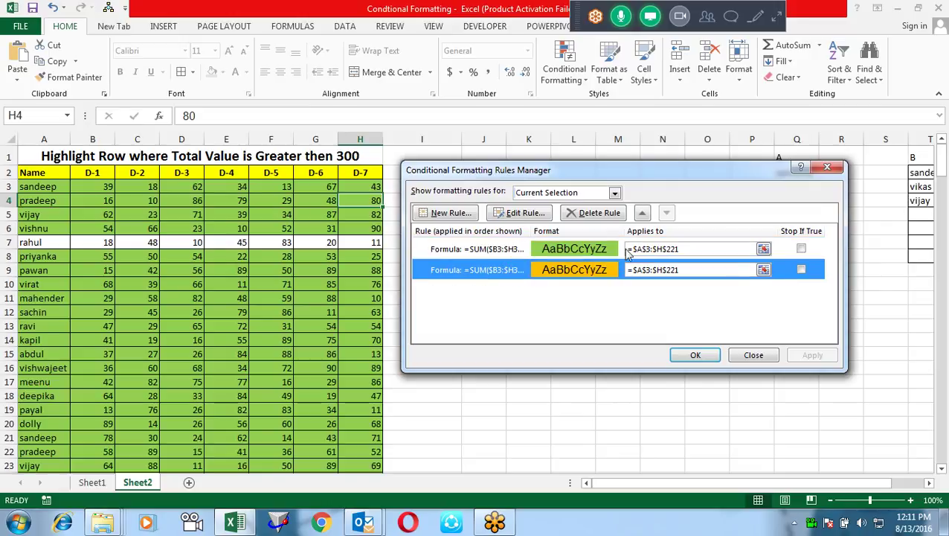
click(642, 213)
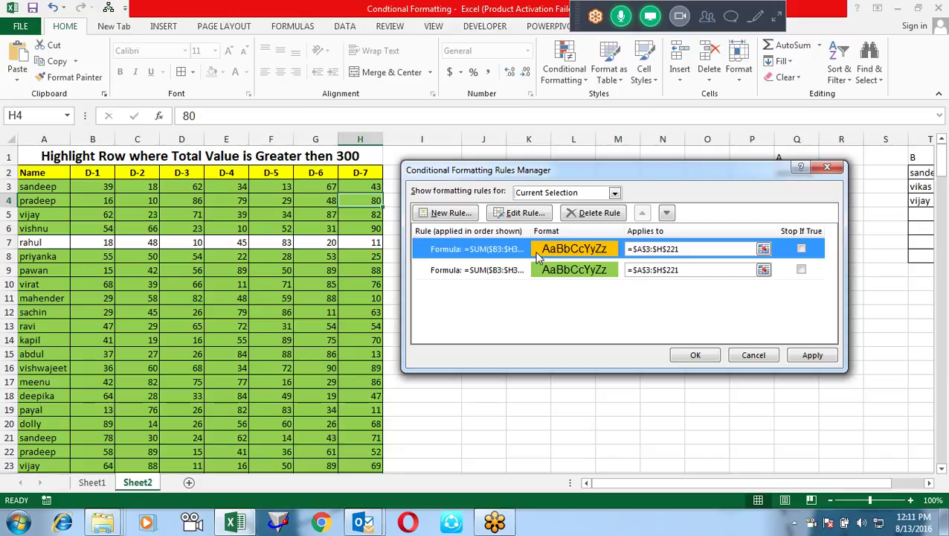
click(830, 358)
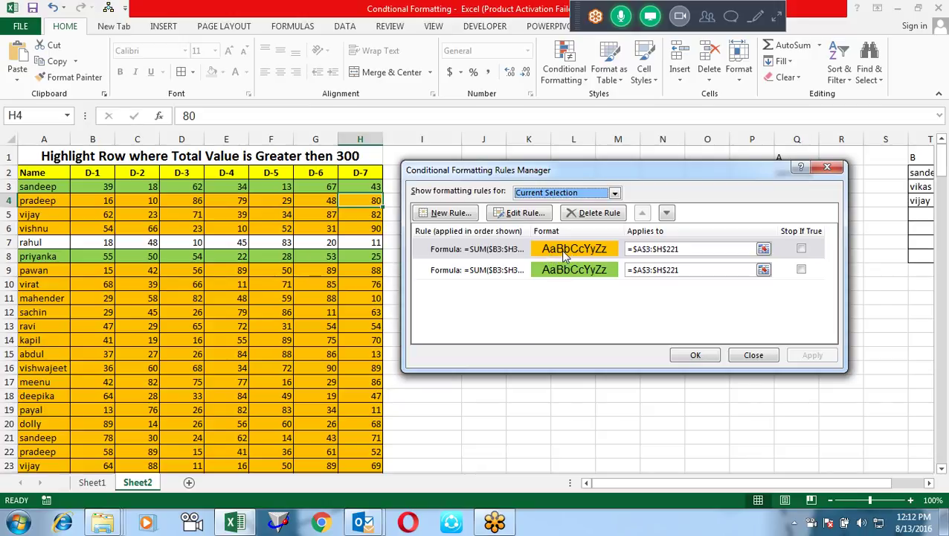
click(801, 250)
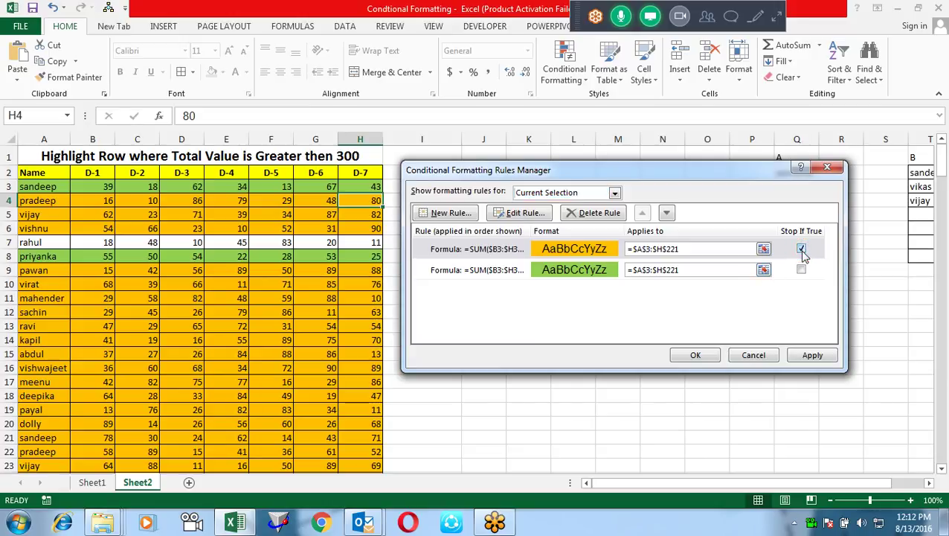
click(812, 356)
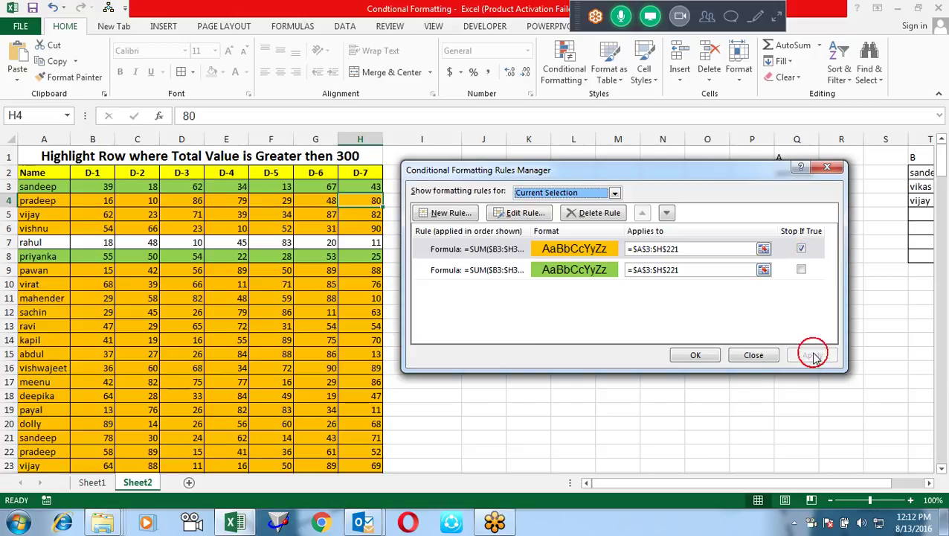
click(801, 249)
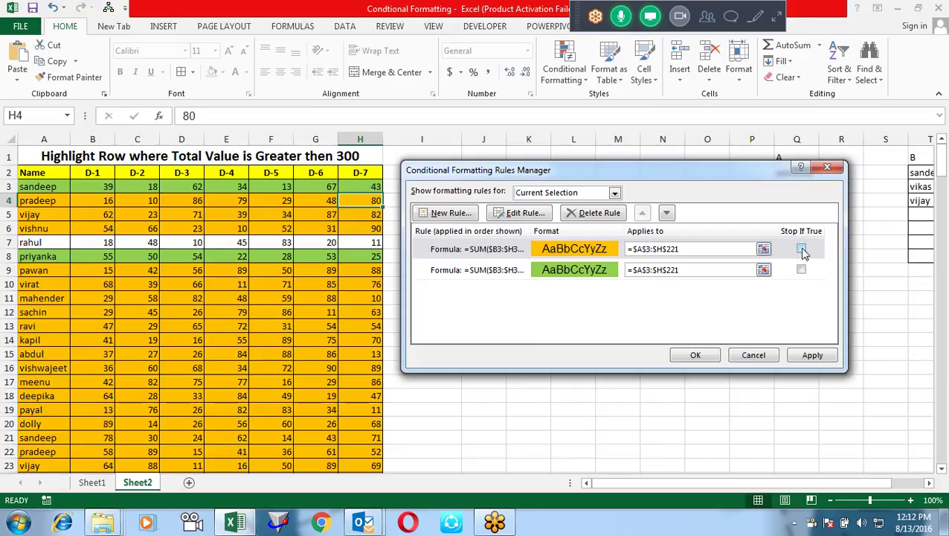
click(809, 357)
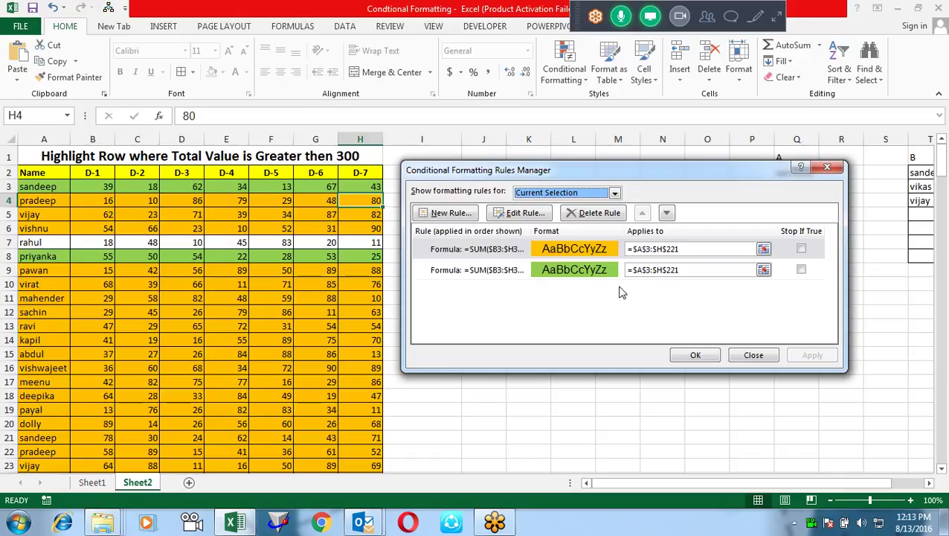
Step: Close the rules manager and review I3's formula
click(702, 354)
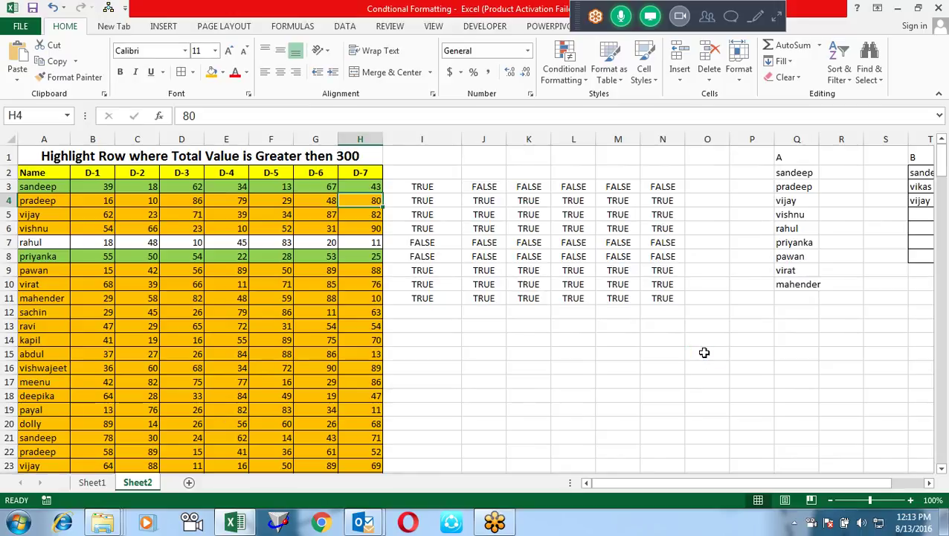
key(Right)
key(Up)
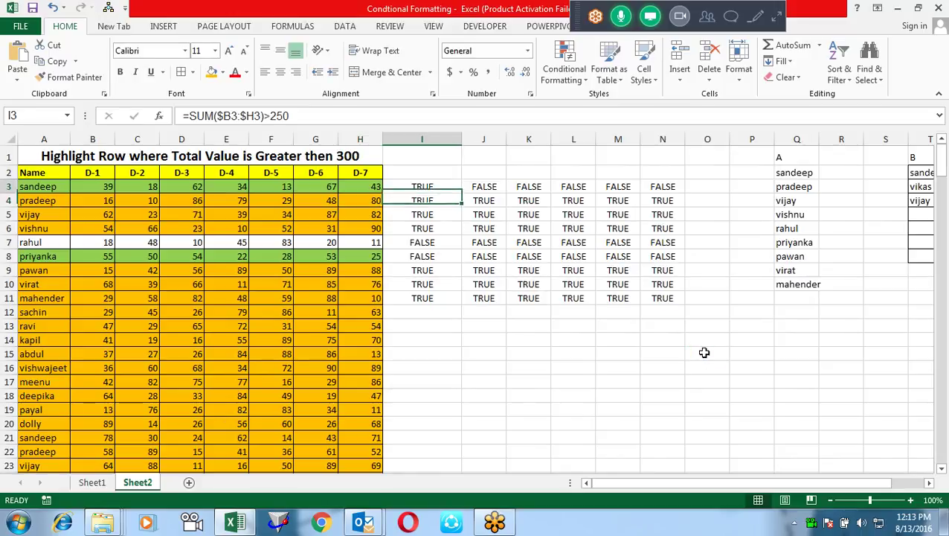
key(F2)
key(Escape)
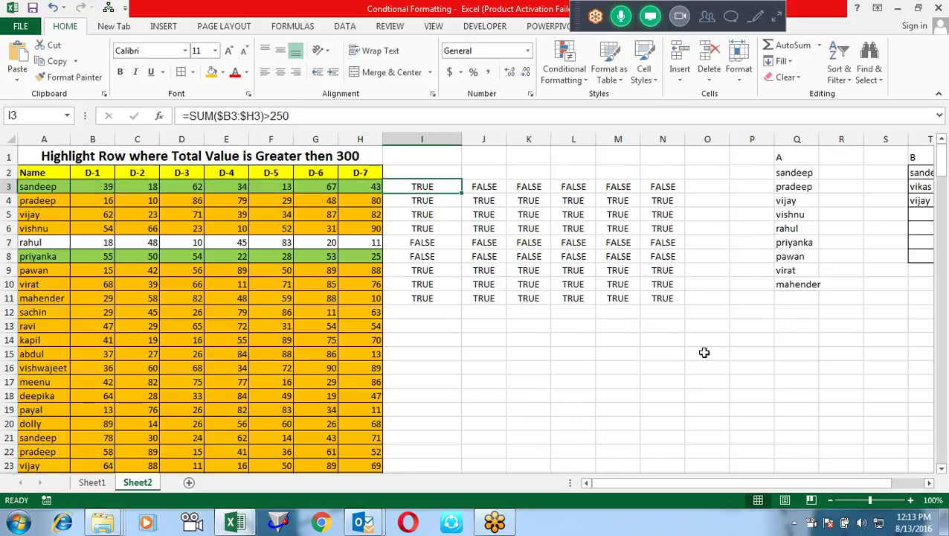
Step: Compare the Q and T name lists and add 'rahul' in cell T5
key(Right)
key(Right)
key(Right)
key(Right)
key(Right)
key(Right)
key(Right)
key(Right)
key(Right)
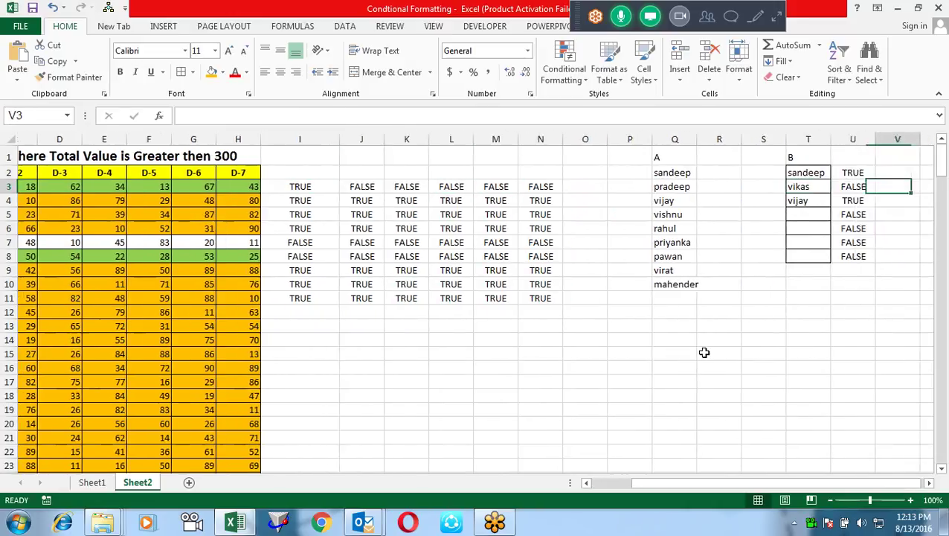
key(Left)
key(Left)
key(Left)
key(Right)
key(Right)
key(Left)
key(Left)
key(Left)
key(Left)
key(Up)
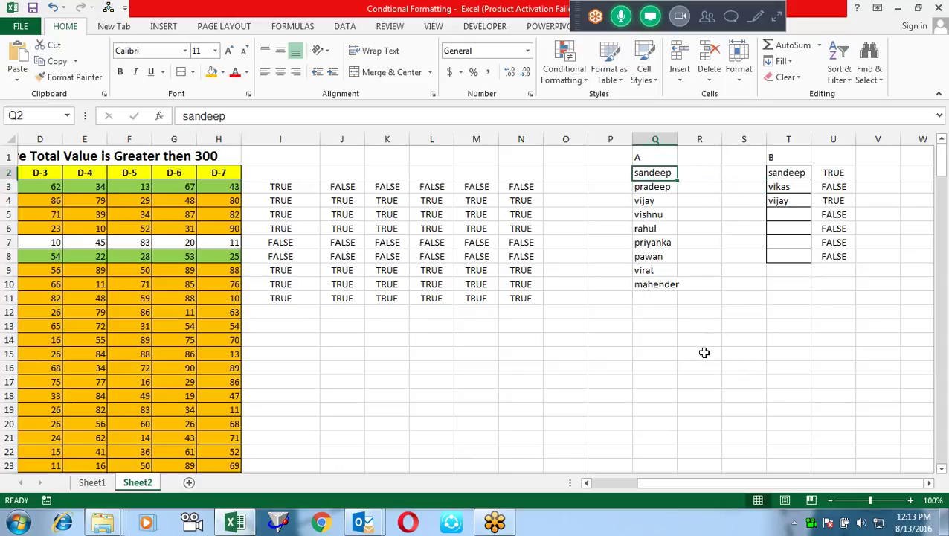
key(Down)
key(Down)
key(Down)
key(Down)
key(Down)
key(Down)
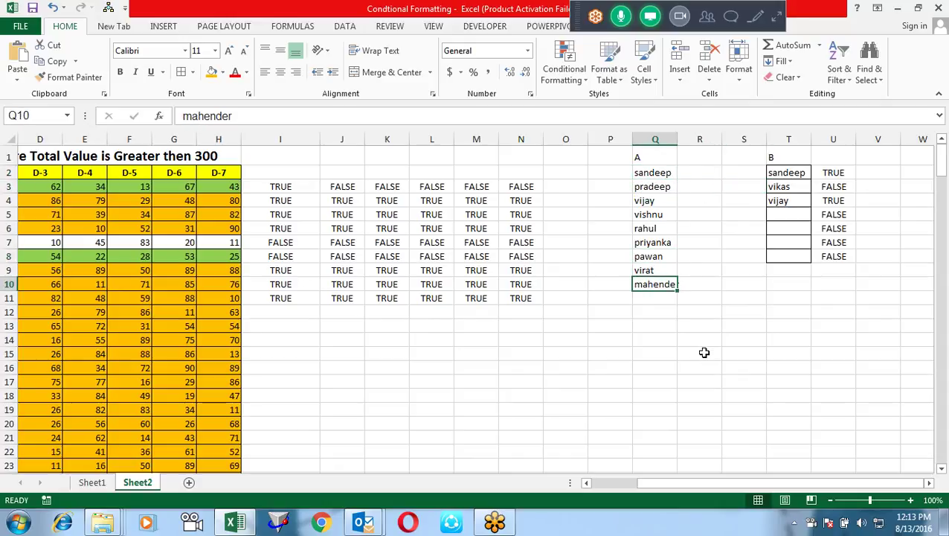
key(Up)
key(Up)
key(Up)
key(Up)
key(Up)
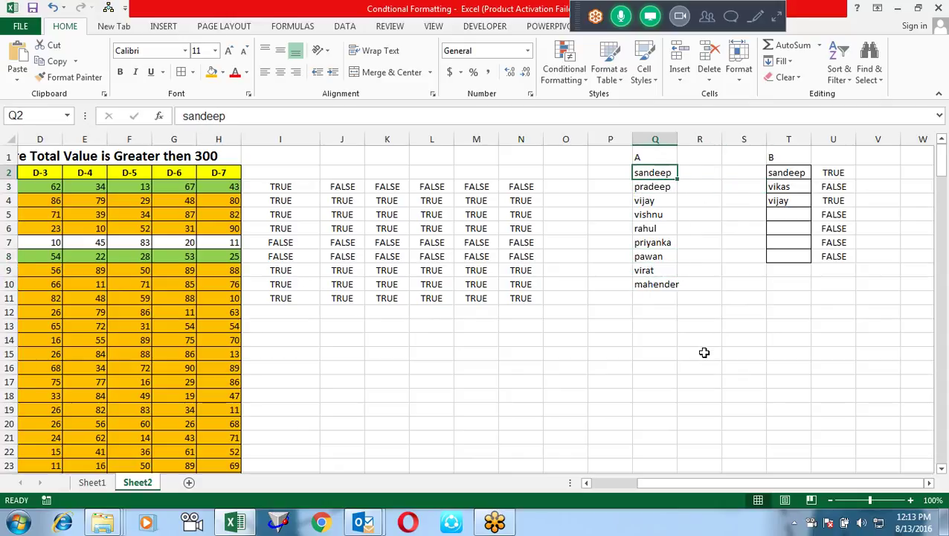
key(Right)
key(Right)
key(Right)
key(Down)
key(Down)
key(Down)
key(Up)
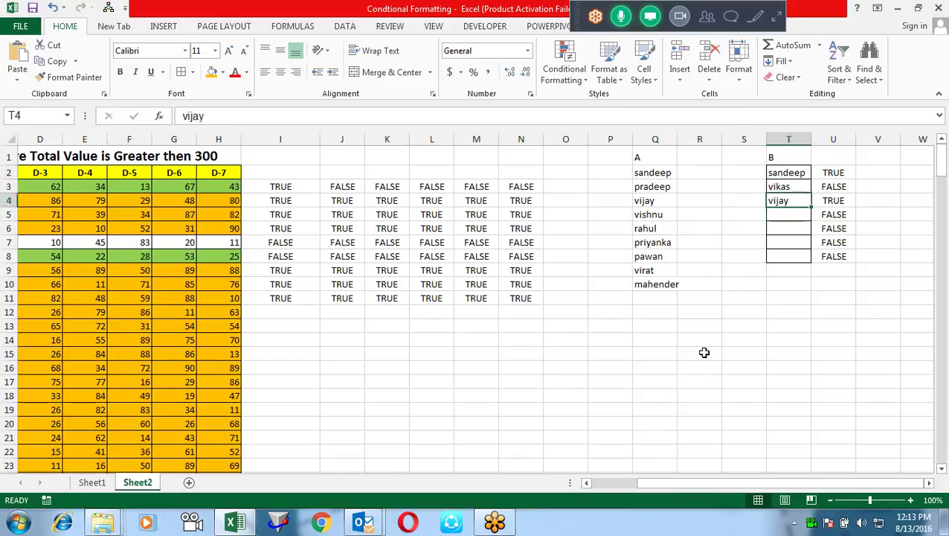
key(Down)
text(r)
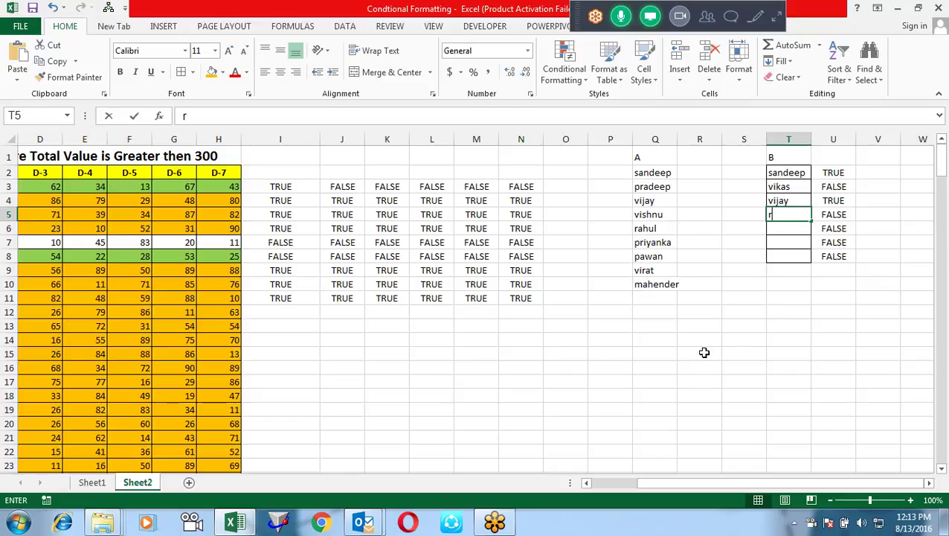
text(ahul)
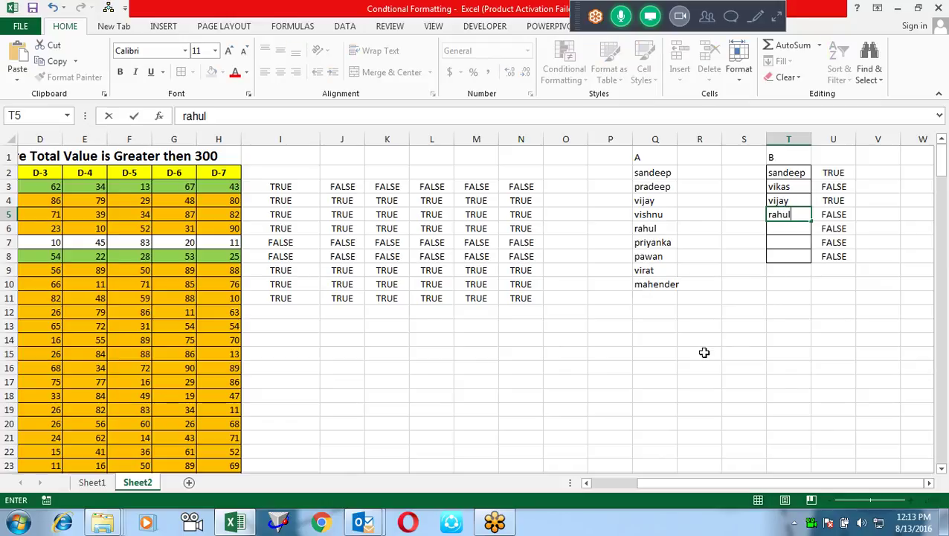
key(Return)
Step: Review the =COUNTIF($Q$2:$Q$10,T2)>0 check in U2, which returns TRUE
key(Up)
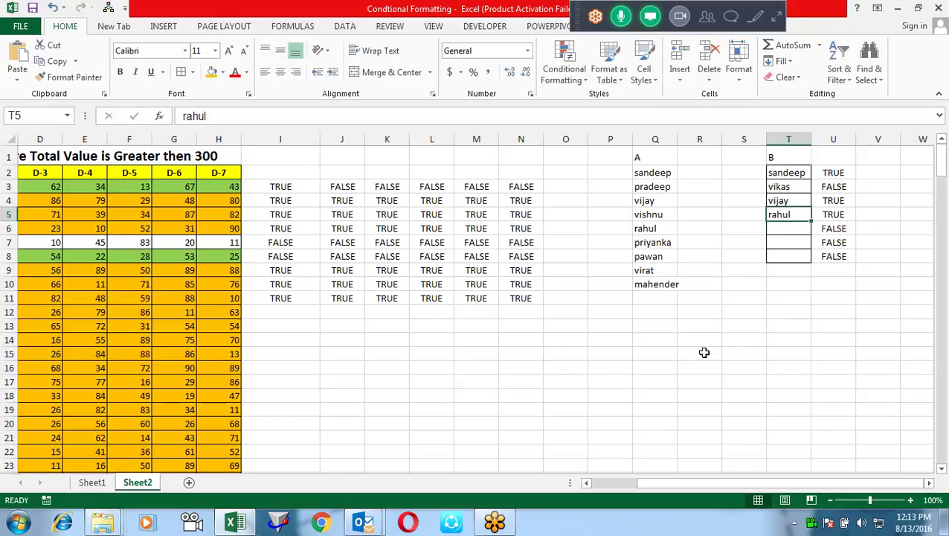
key(Left)
key(Left)
key(Left)
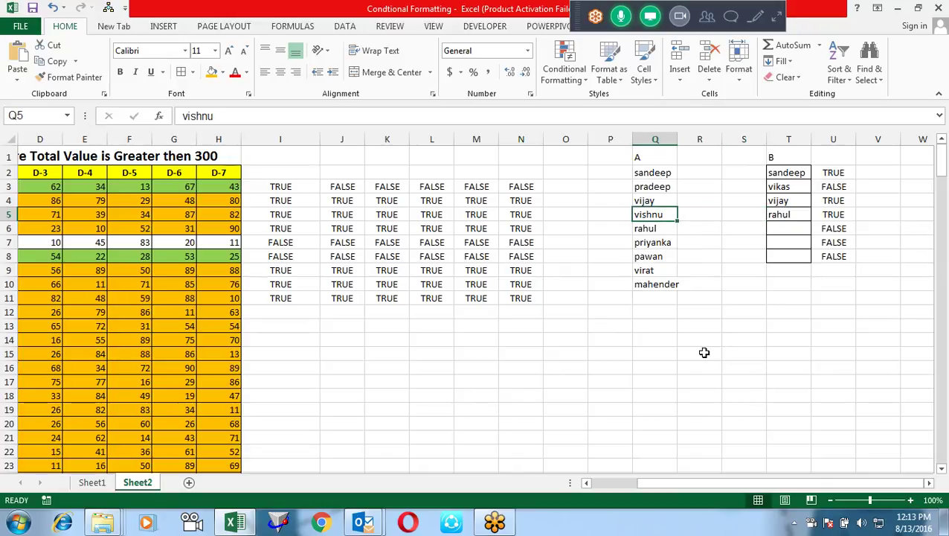
key(Right)
key(Right)
key(Right)
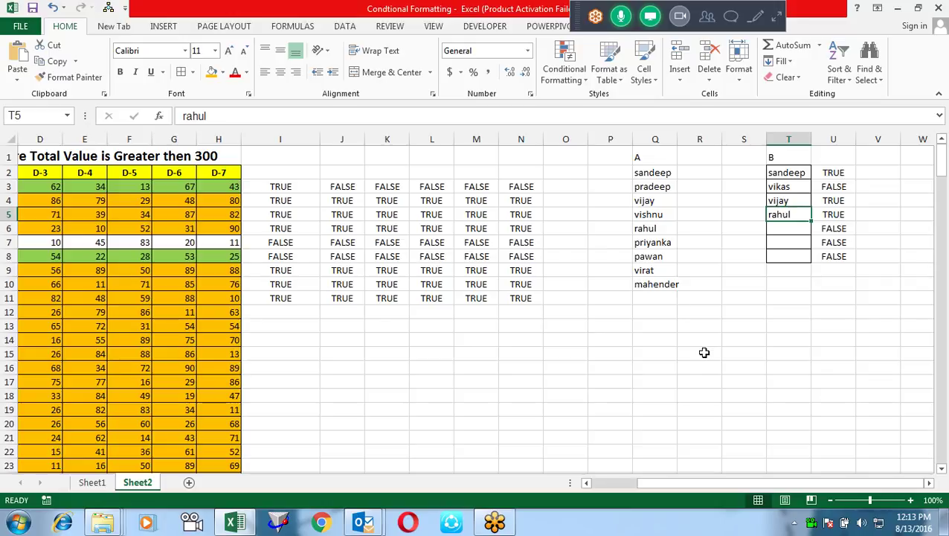
key(Up)
key(Up)
key(Up)
key(Right)
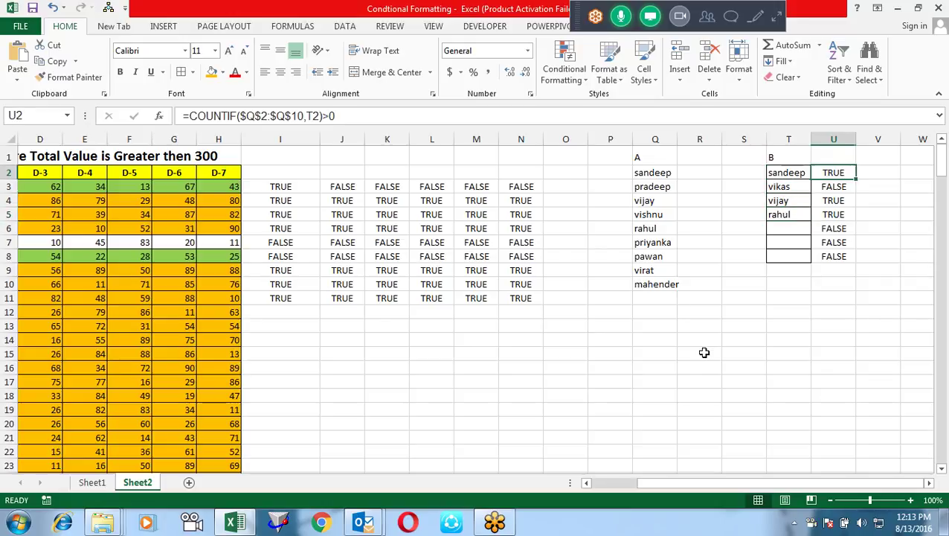
key(Right)
key(Right)
key(Right)
key(Left)
key(Left)
key(Left)
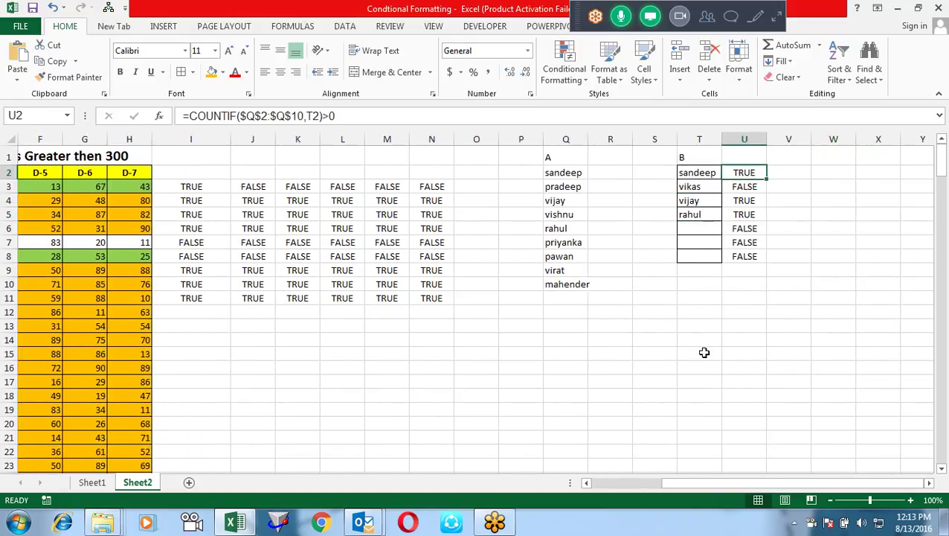
key(F2)
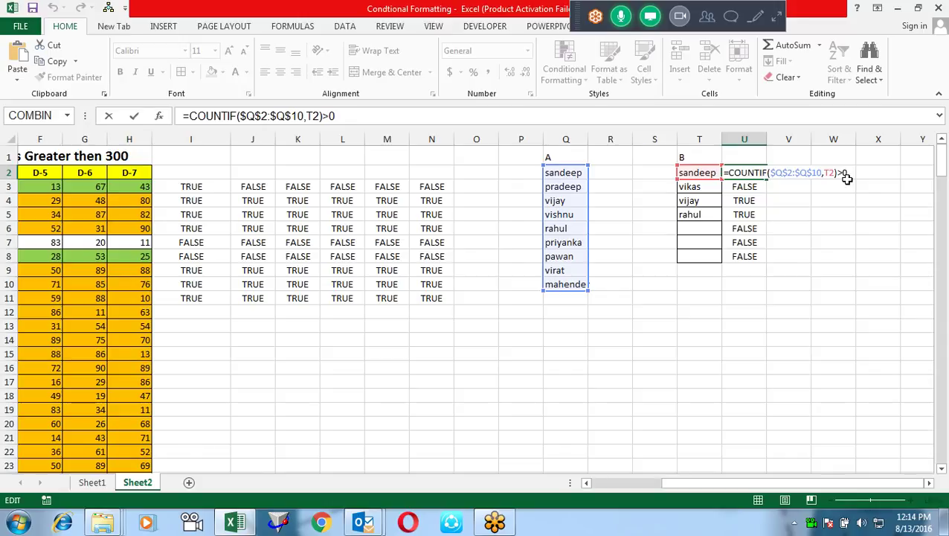
key(ctrl+Return)
Step: Copy U2's COUNTIF formula text and select the names T2:T8
key(Left)
key(Right)
key(Left)
key(Left)
key(Left)
key(Left)
key(Right)
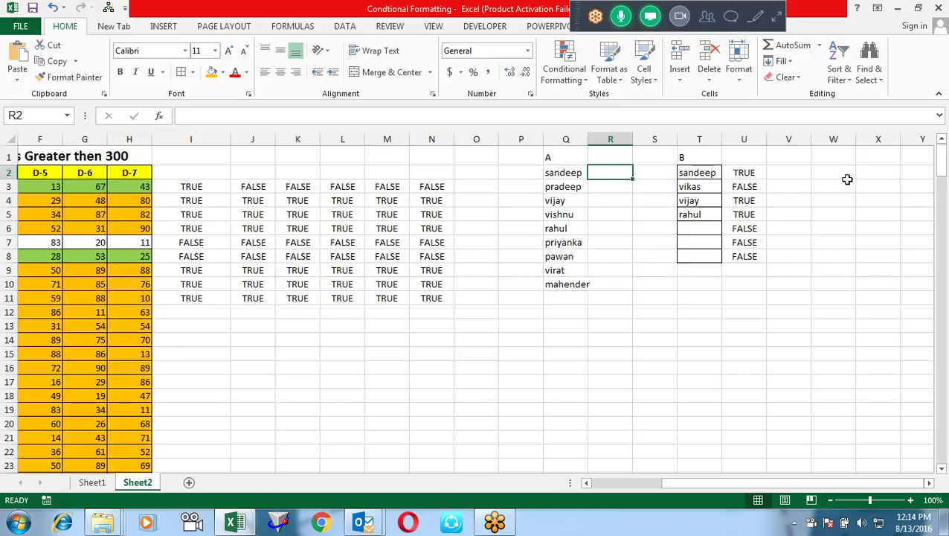
key(Right)
key(Right)
key(Right)
key(Down)
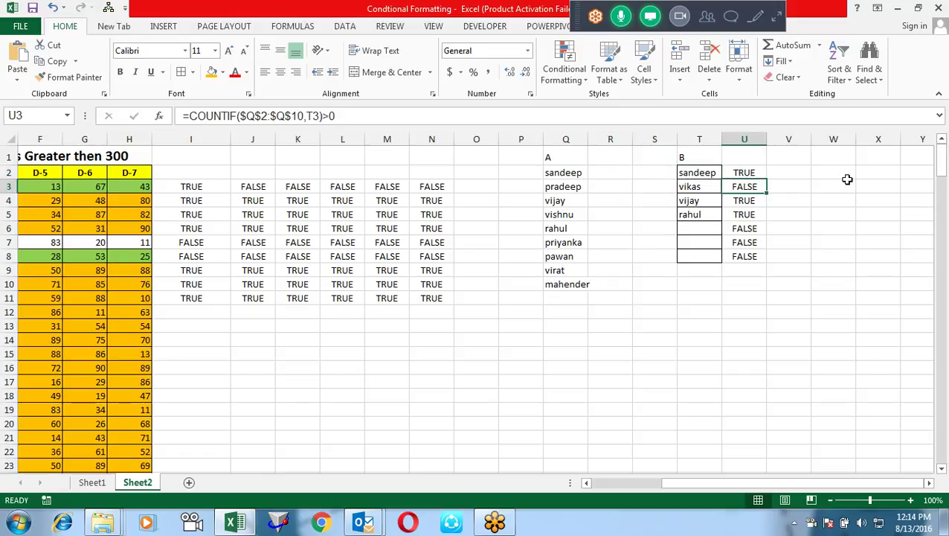
key(Up)
key(F2)
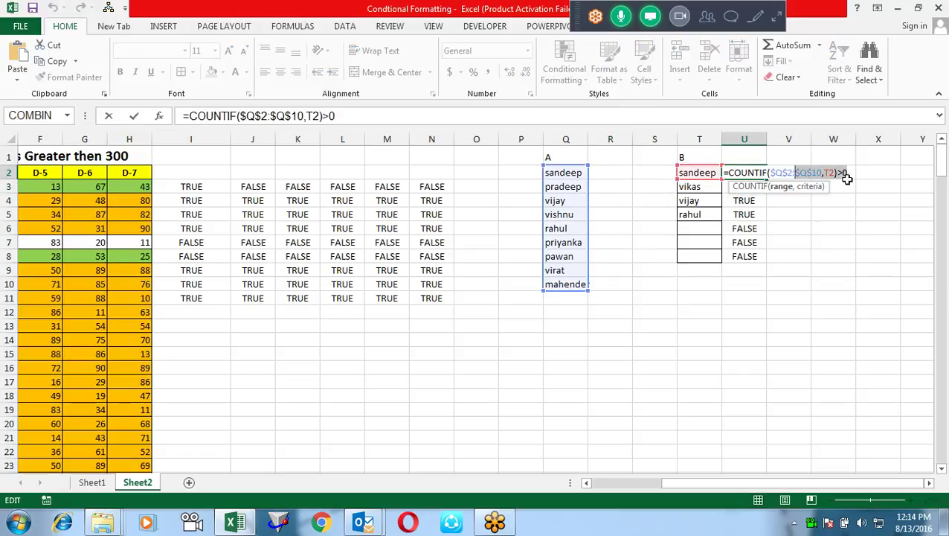
key(ctrl+shift+Left)
key(ctrl+shift+Left)
key(ctrl+shift+Left)
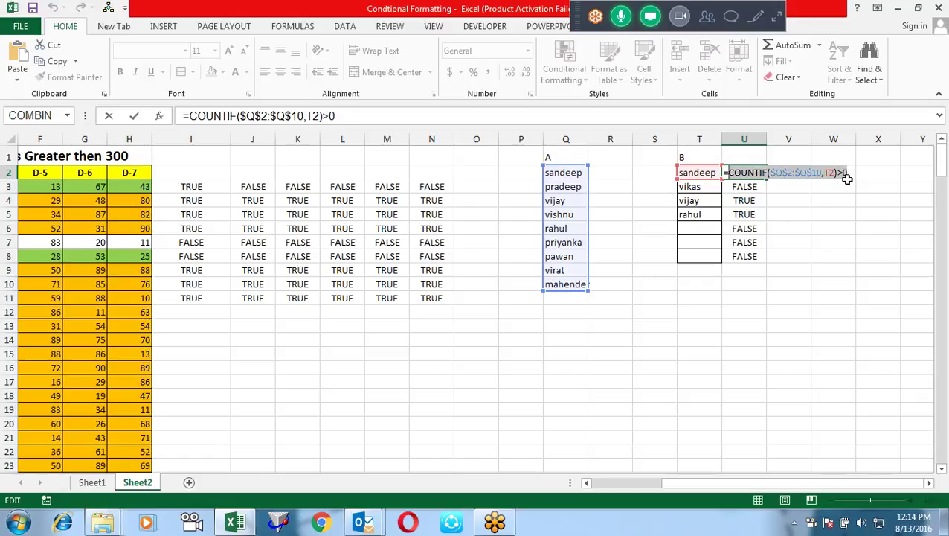
key(Escape)
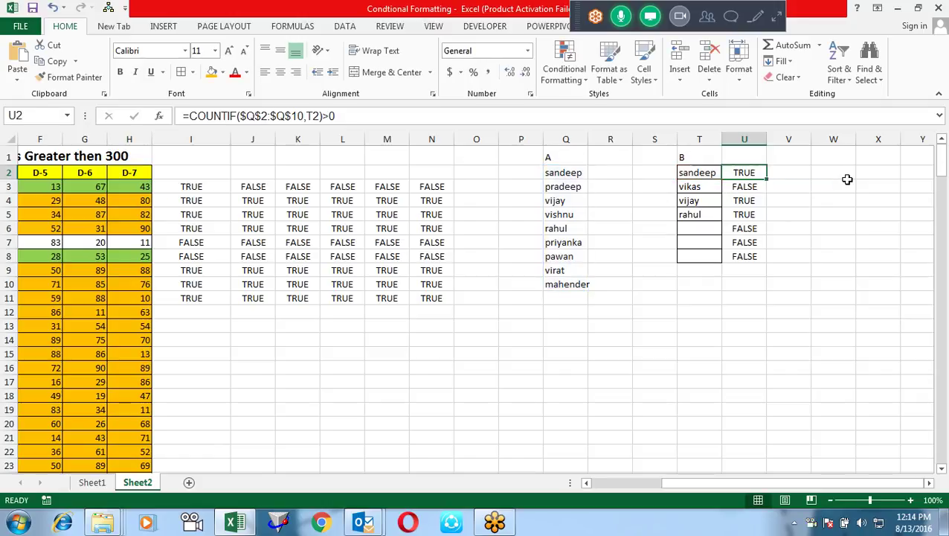
key(Left)
key(shift+Down)
key(shift+Down)
key(shift+Down)
key(shift+Down)
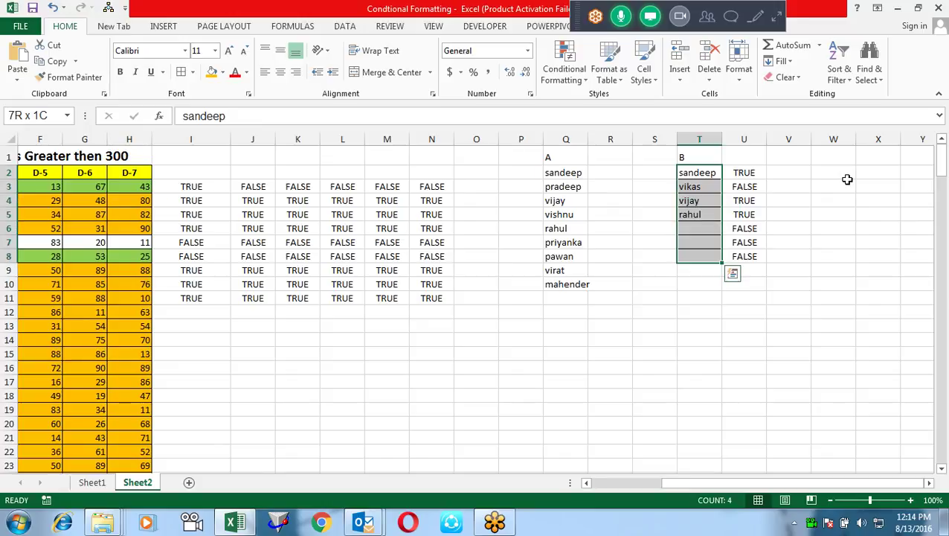
Step: Add a rule =COUNTIF($Q$2:$Q$10,T2)>0 with yellow fill to T2:T8
click(567, 67)
mouse_move(581, 232)
click(583, 251)
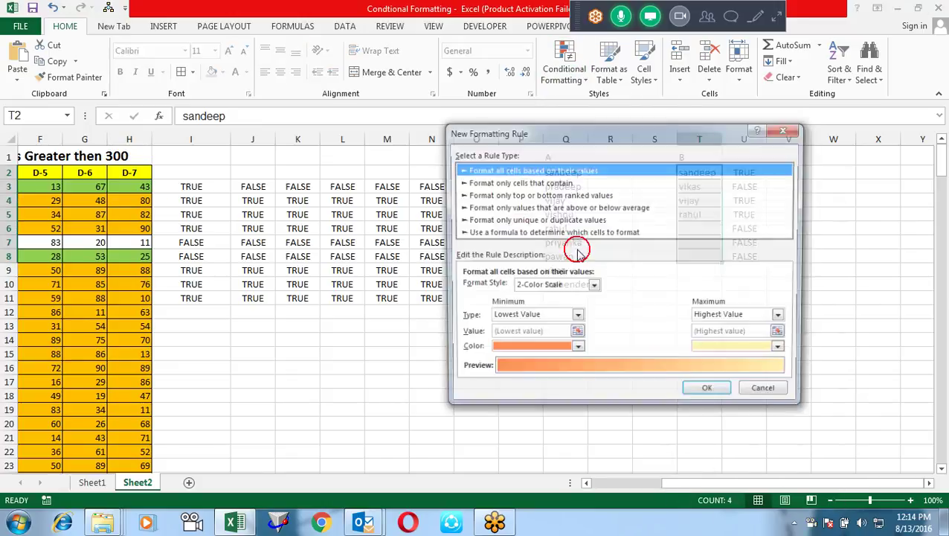
click(498, 233)
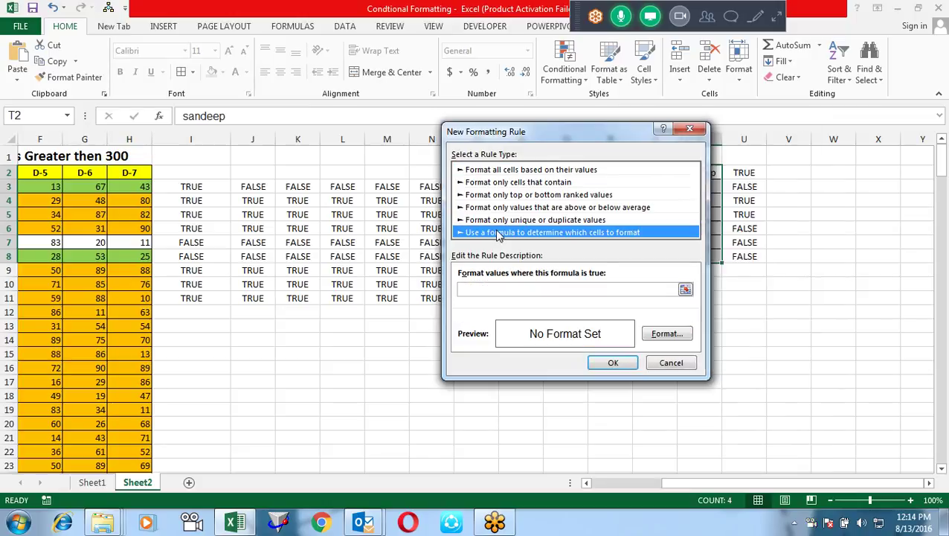
click(507, 290)
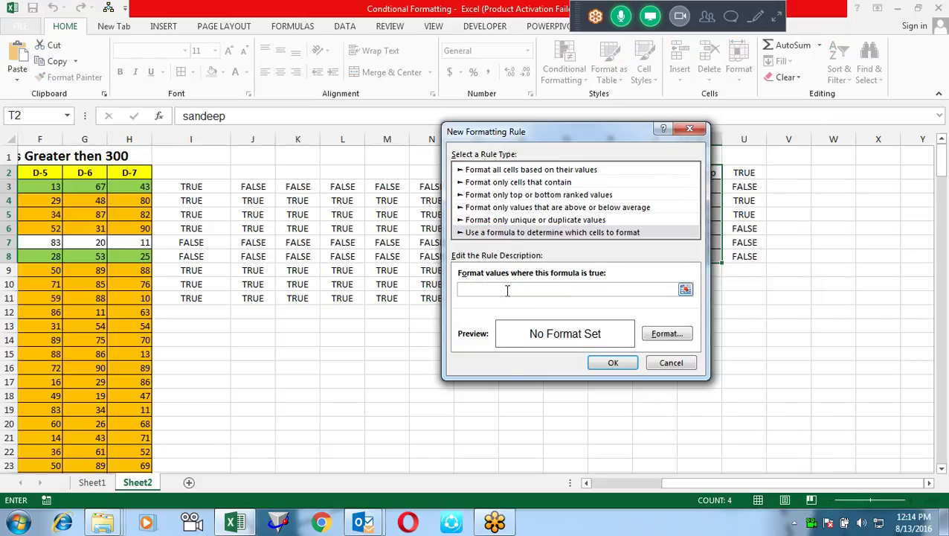
text(=COUNTIF($Q$2:$Q$10,T2)>0)
click(667, 333)
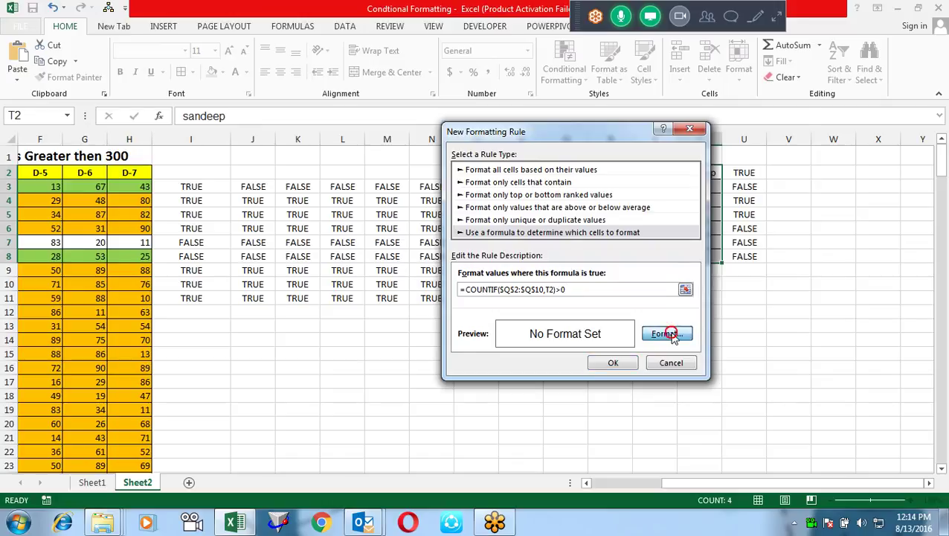
click(504, 236)
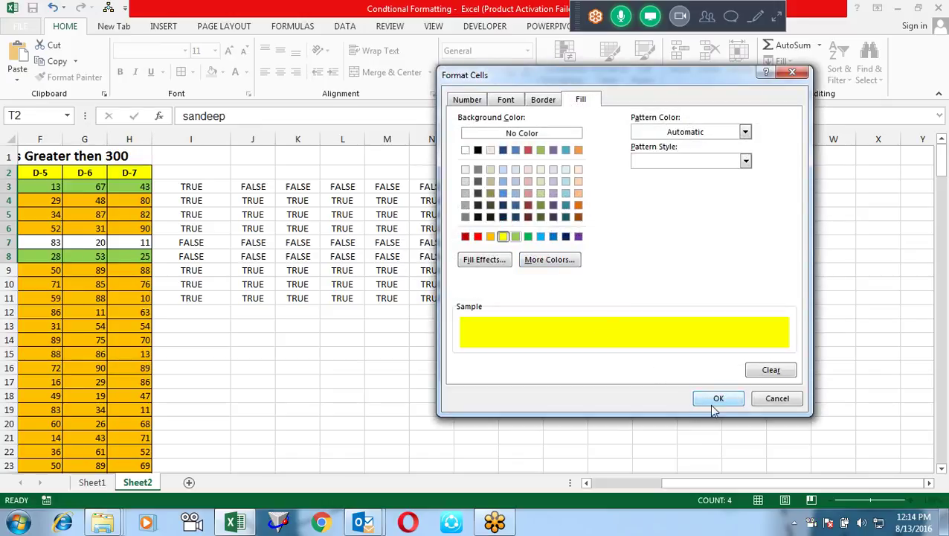
click(710, 401)
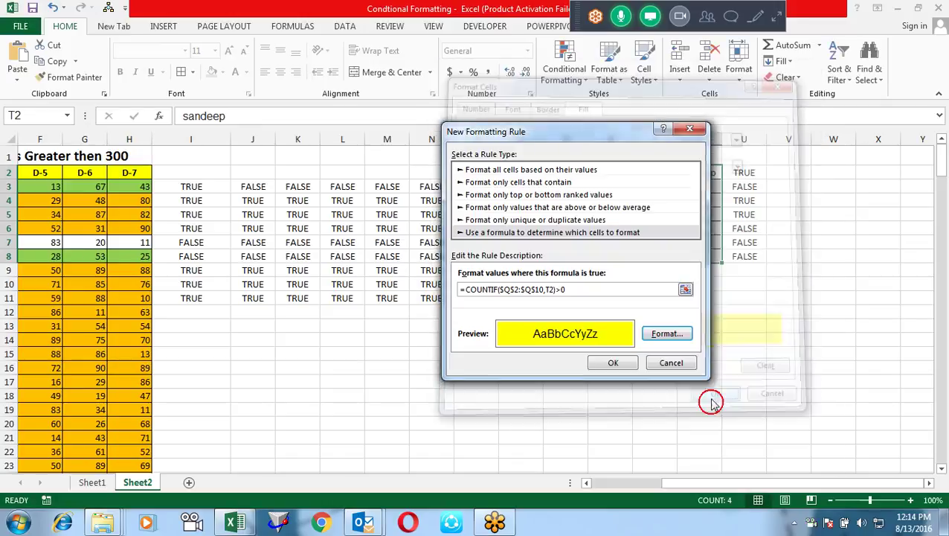
click(615, 362)
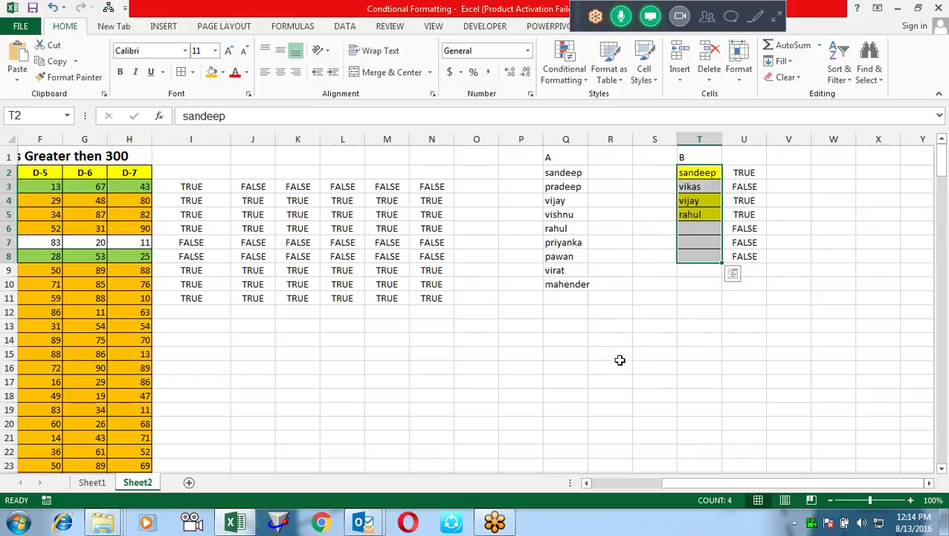
click(697, 229)
Step: Enter virat in T6 and vikrant in T7
text(vira)
key(Return)
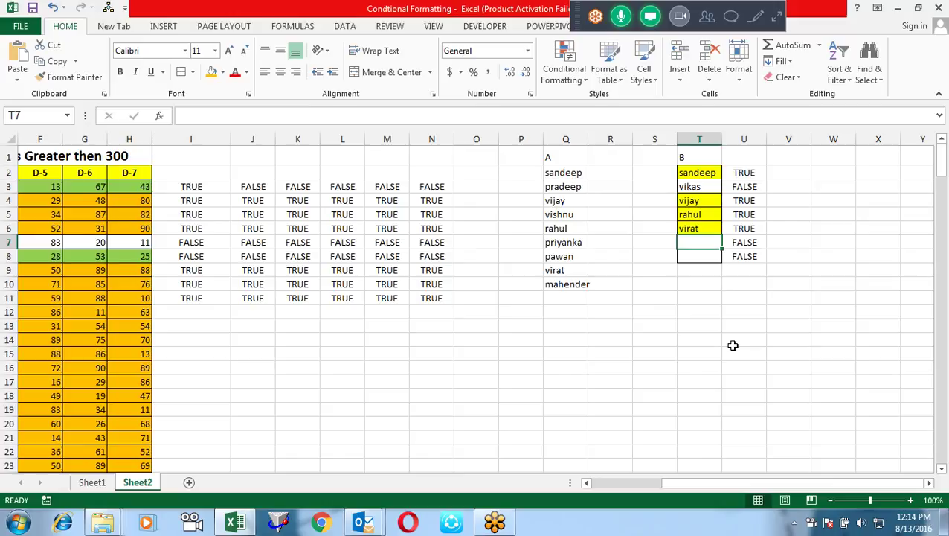
text(pawa)
key(BackSpace)
key(BackSpace)
key(BackSpace)
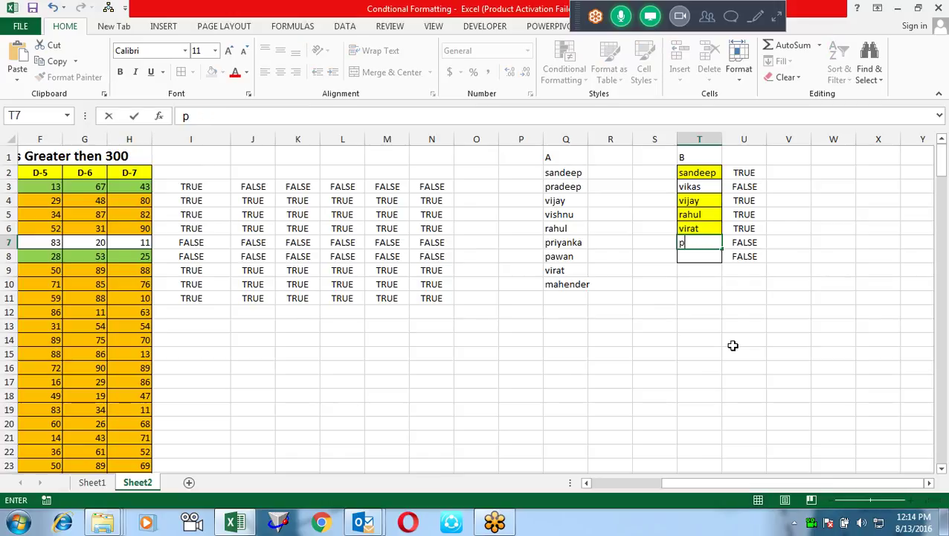
key(BackSpace)
text(vikra)
text(nt)
key(Return)
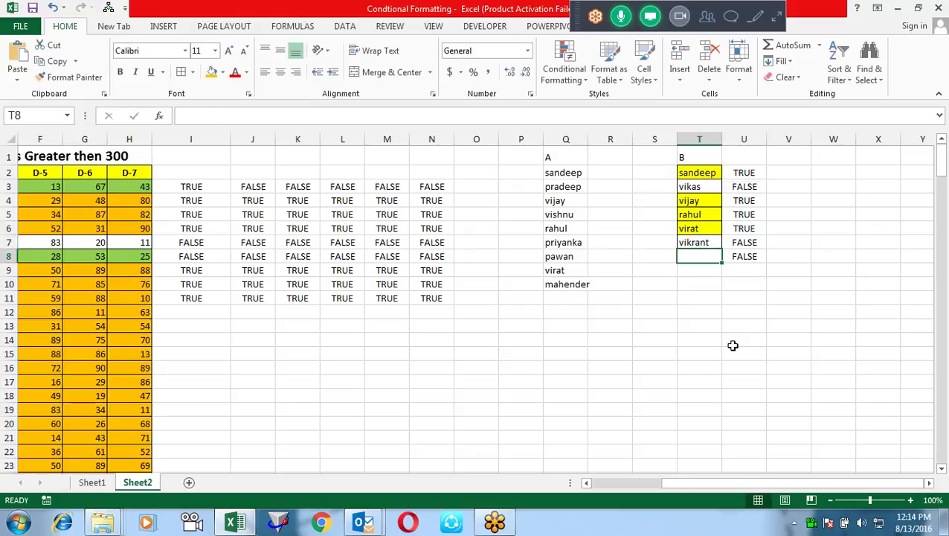
Step: Review the names sandeep, vikas and vijay in T2:T4 and U2's COUNTIF check formula
key(Up)
key(Up)
key(Up)
key(Up)
key(Up)
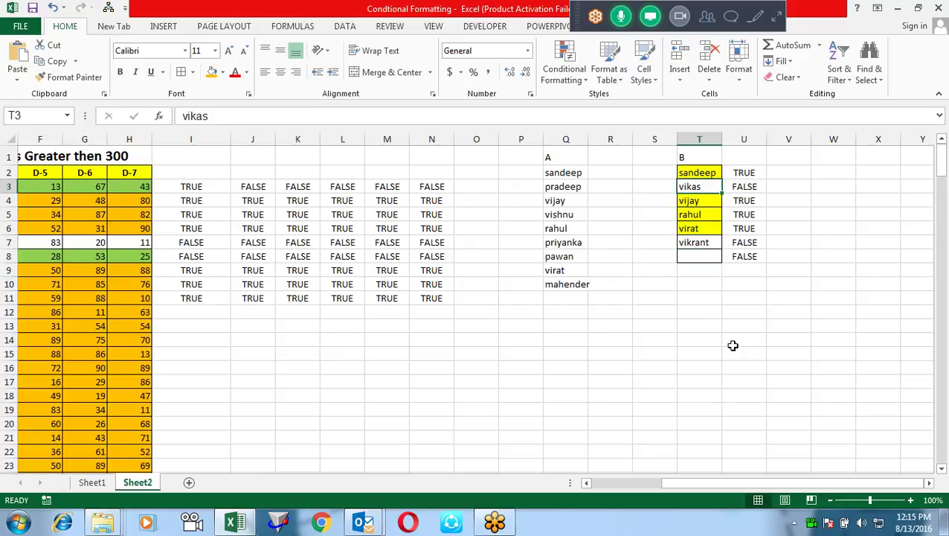
key(Up)
key(F2)
key(Escape)
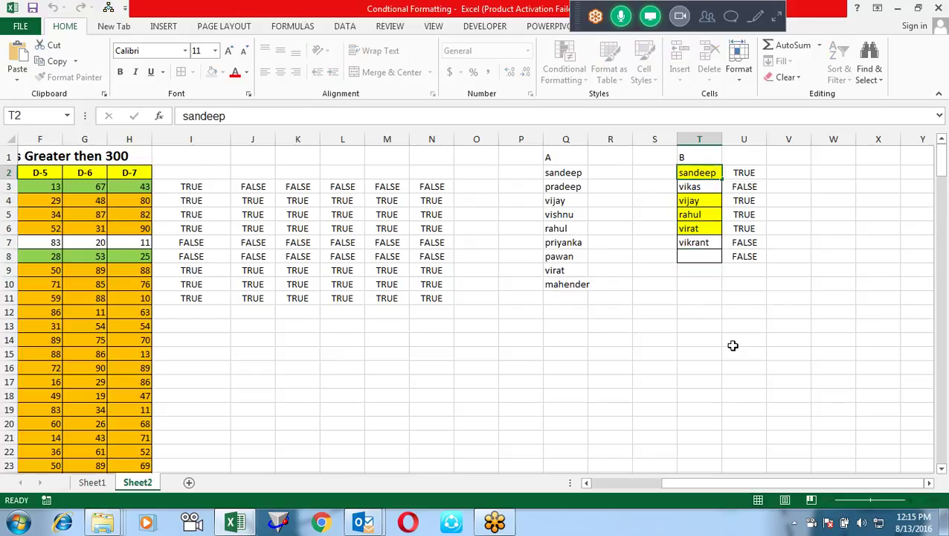
key(Down)
key(F2)
key(Escape)
key(Down)
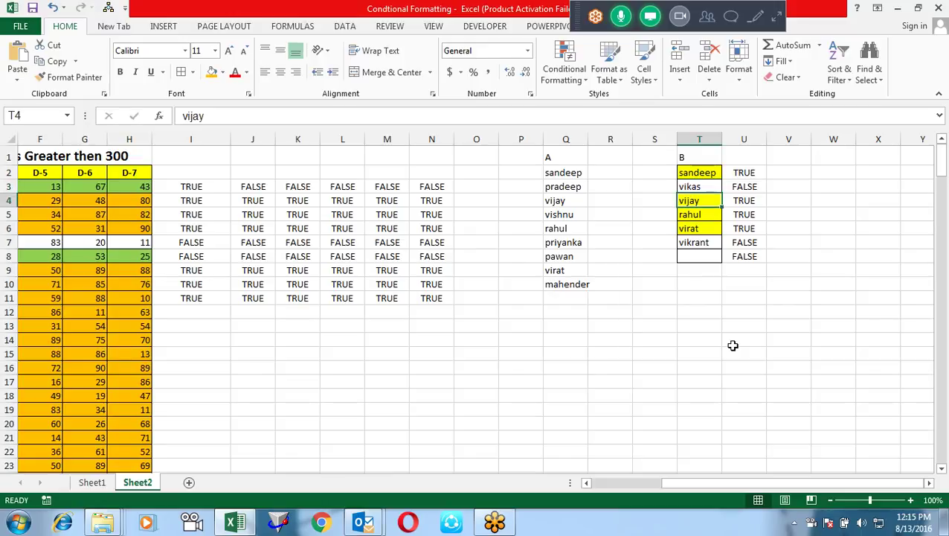
key(F2)
key(Escape)
key(Up)
key(Up)
key(Up)
key(Down)
key(Right)
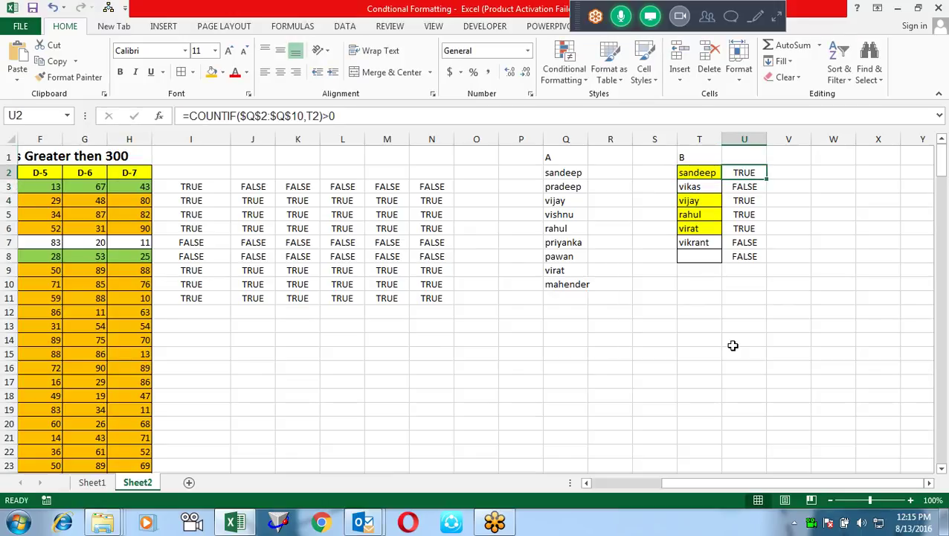
key(F2)
key(Escape)
Step: Copy the List A names in Q1:Q10
key(Left)
key(Left)
key(Left)
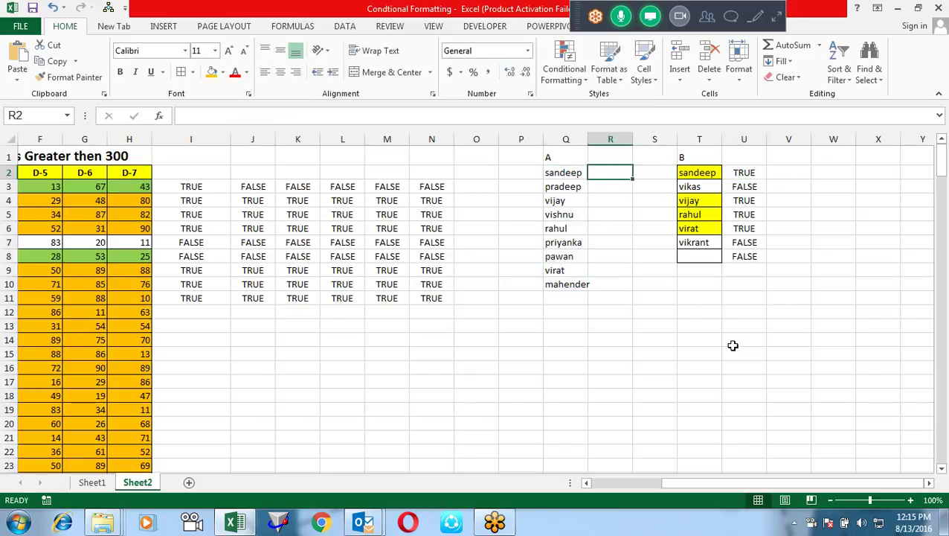
key(Left)
key(Up)
key(ctrl+shift+Down)
key(ctrl+c)
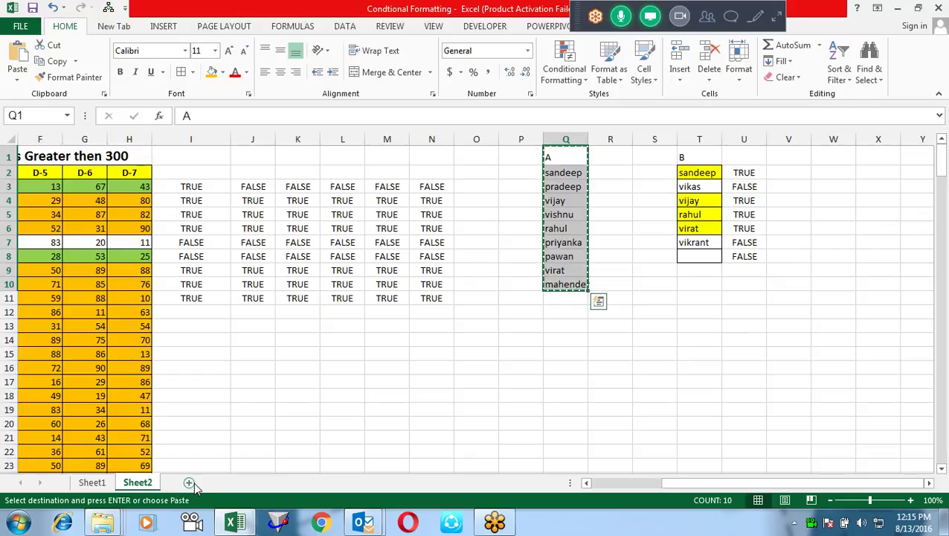
Step: Paste the name list into a new sheet and widen column A to fit the names
click(189, 484)
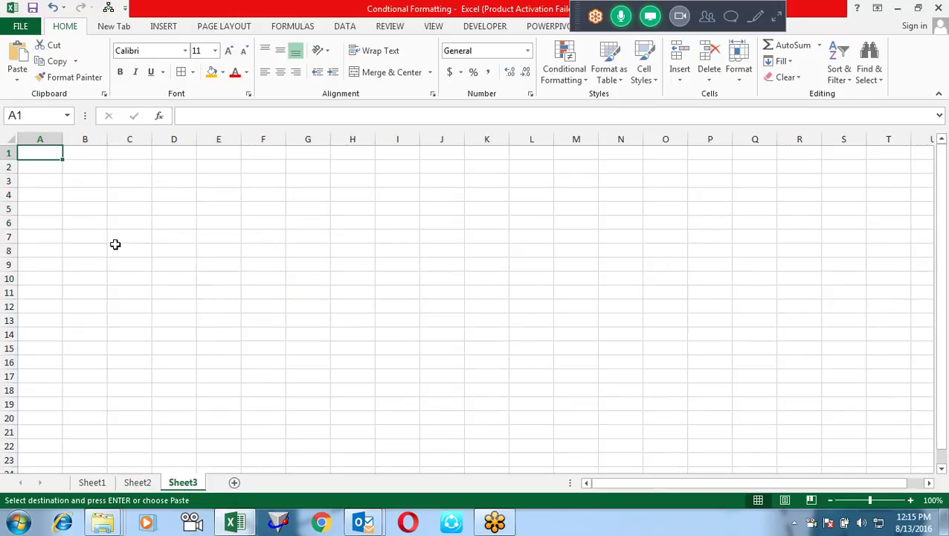
key(Return)
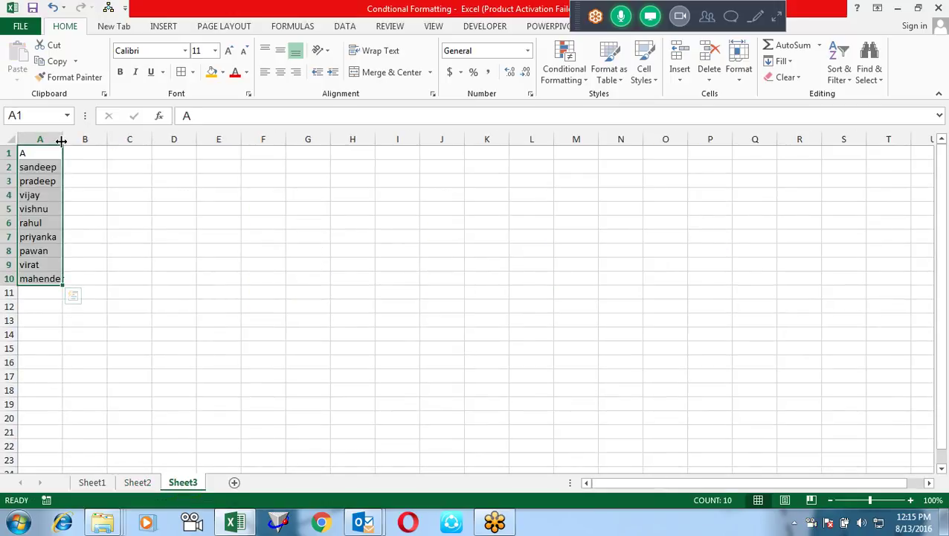
drag(62, 141, 90, 141)
click(65, 180)
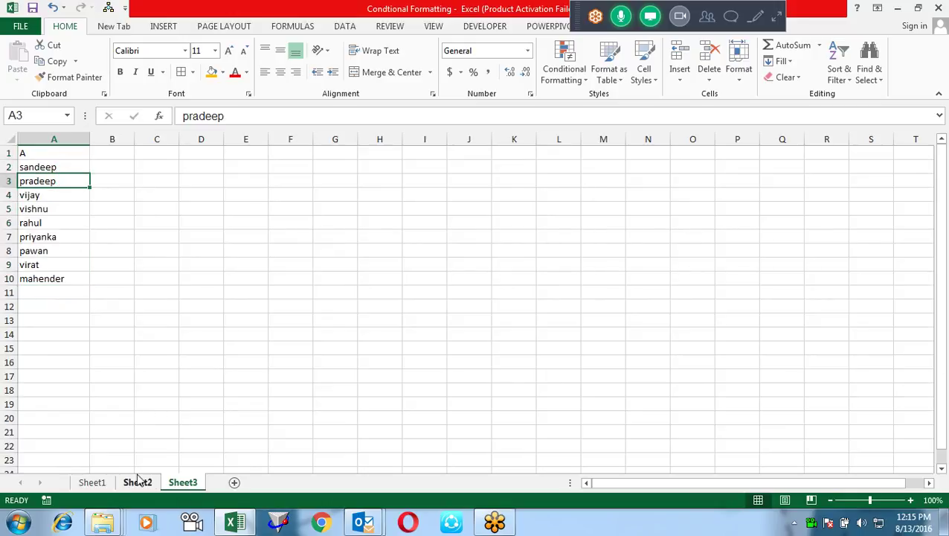
click(101, 483)
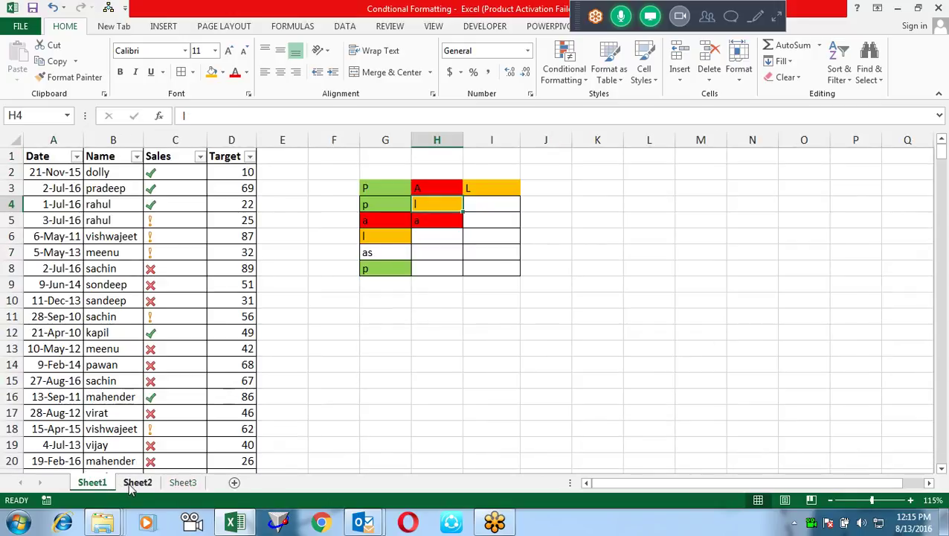
click(136, 483)
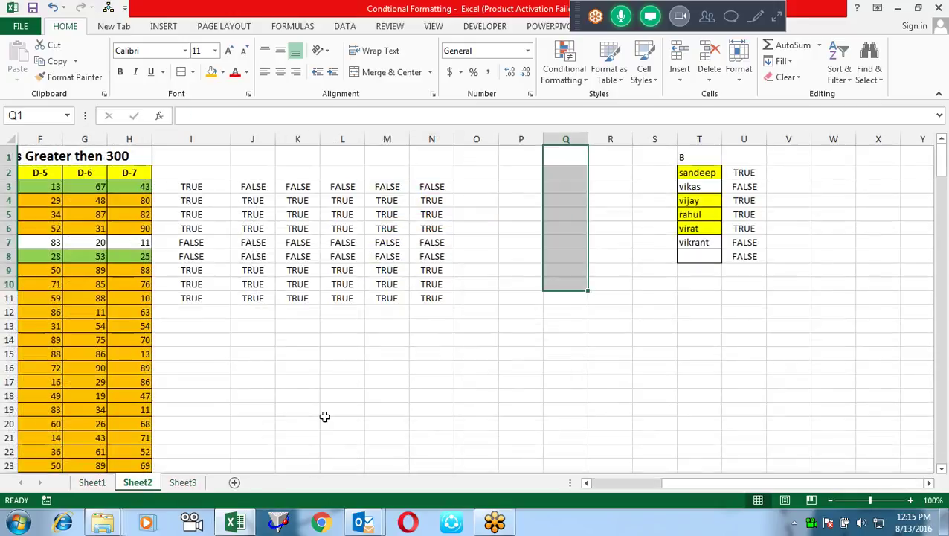
Step: Recommit the COUNTIF>0 checks in U2:U5 so they recalculate, then return to the names in column T
click(746, 174)
key(F2)
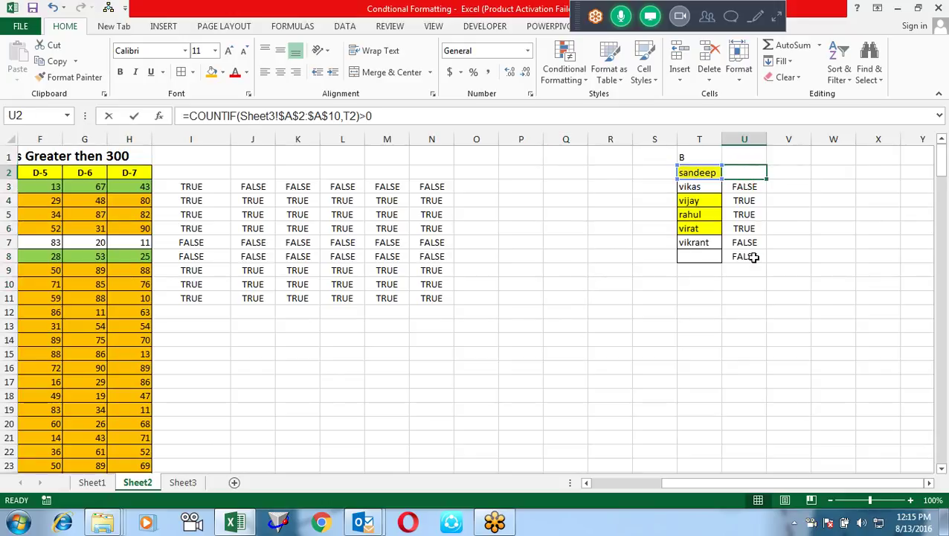
key(Return)
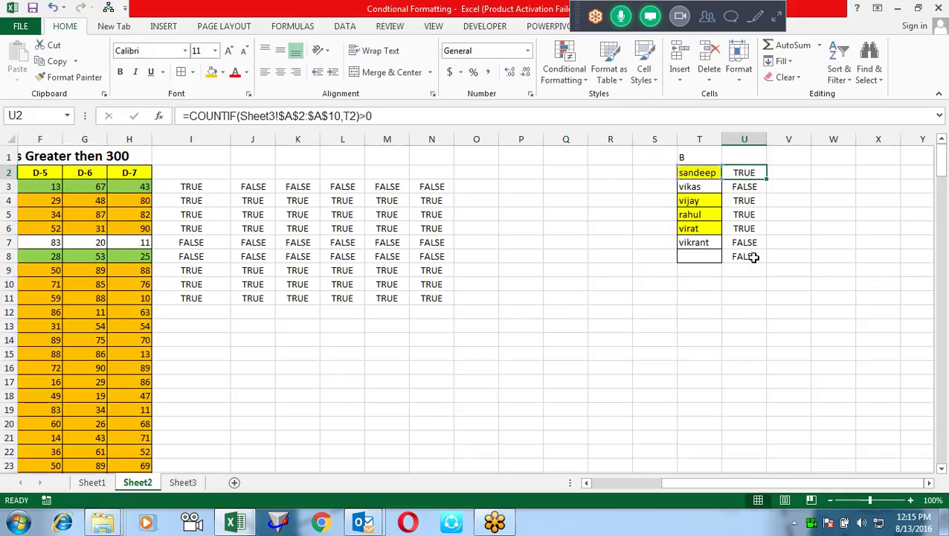
key(F2)
key(Return)
key(F2)
key(Escape)
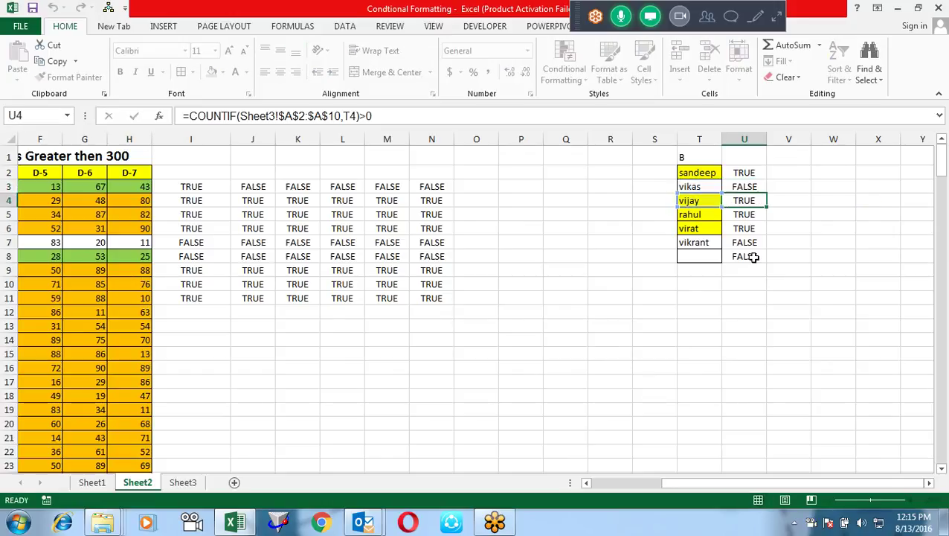
key(Down)
key(F2)
key(Escape)
key(Down)
key(Up)
key(Up)
key(Up)
key(Up)
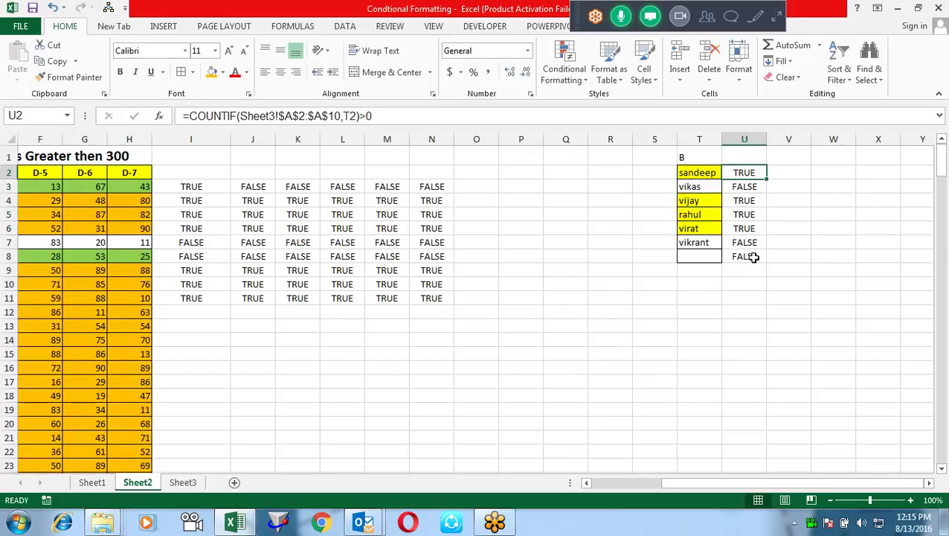
key(Left)
key(Down)
key(Down)
key(Down)
key(Down)
key(Down)
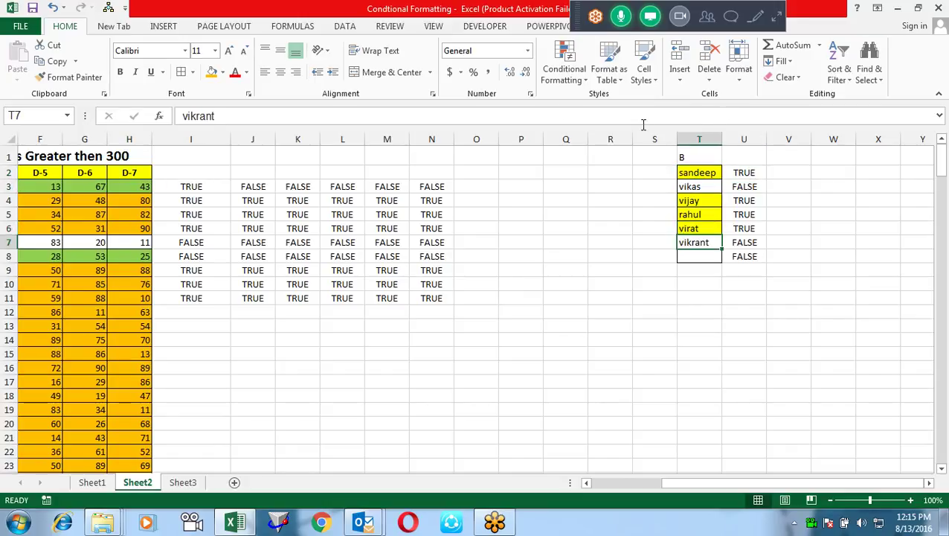
click(571, 71)
click(599, 284)
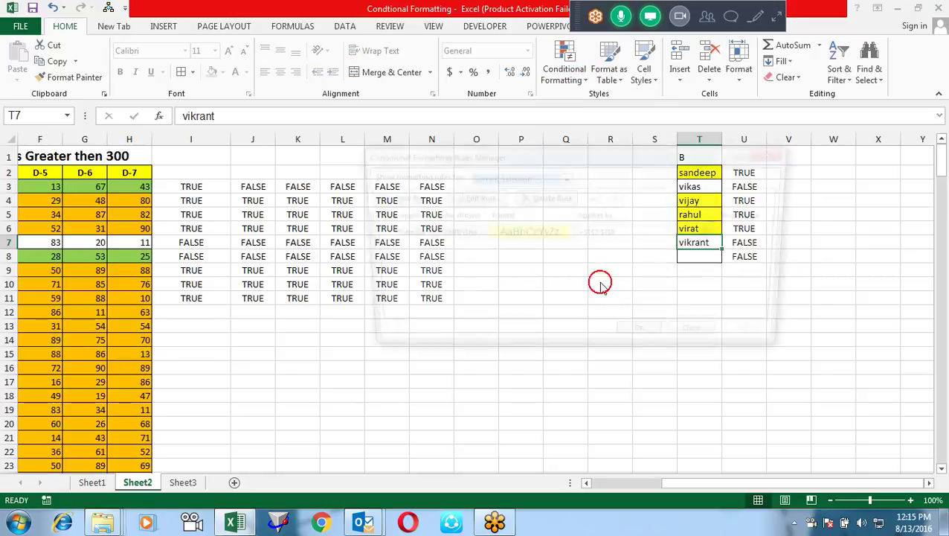
double_click(489, 235)
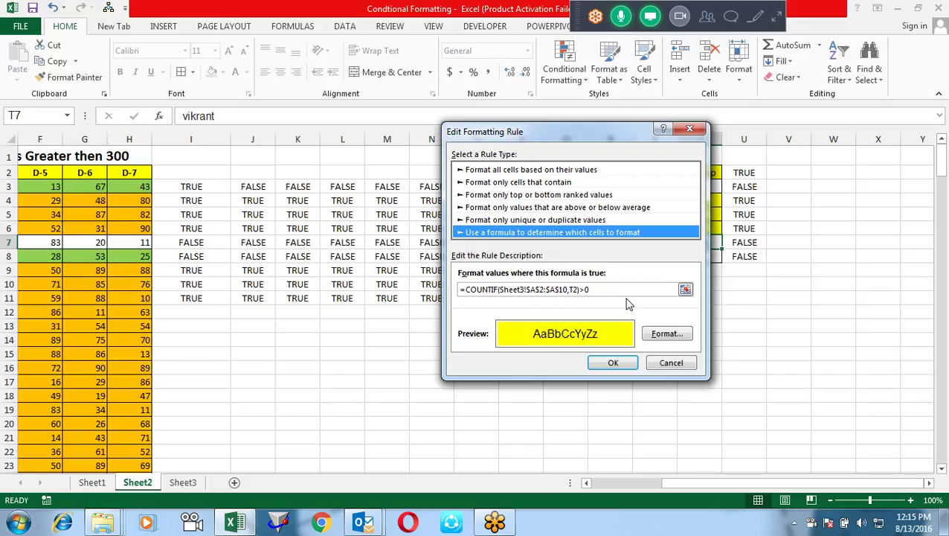
key(Return)
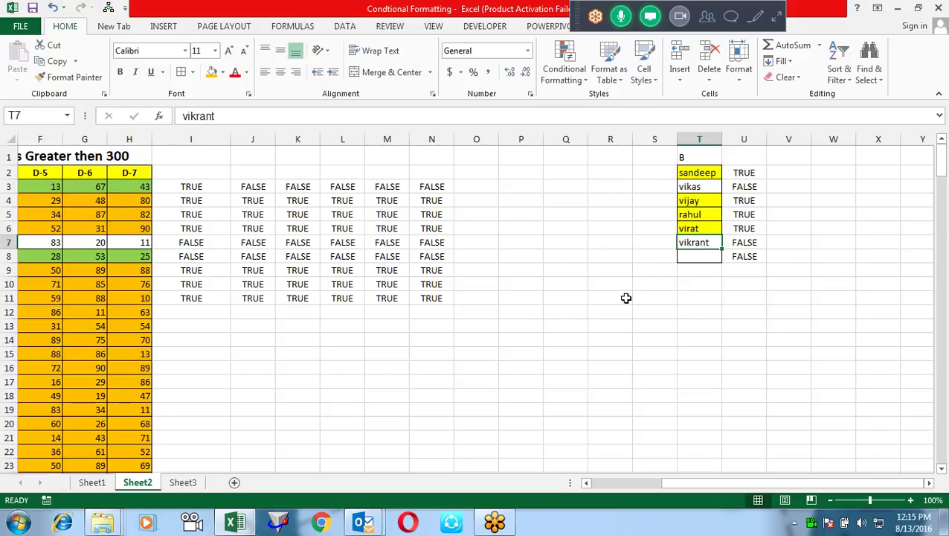
Step: Move over to the COUNTIF check result in U2
key(Right)
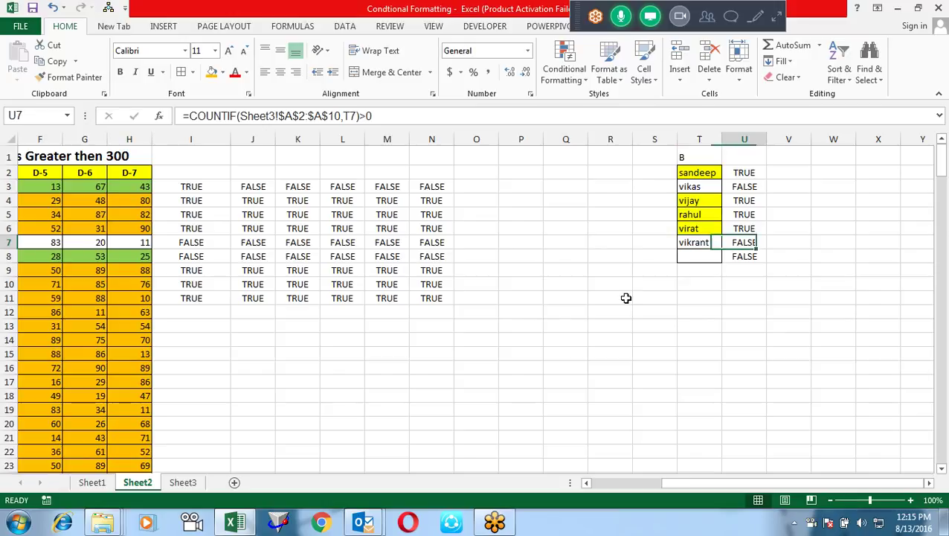
key(Up)
key(Up)
key(Up)
key(Up)
key(Up)
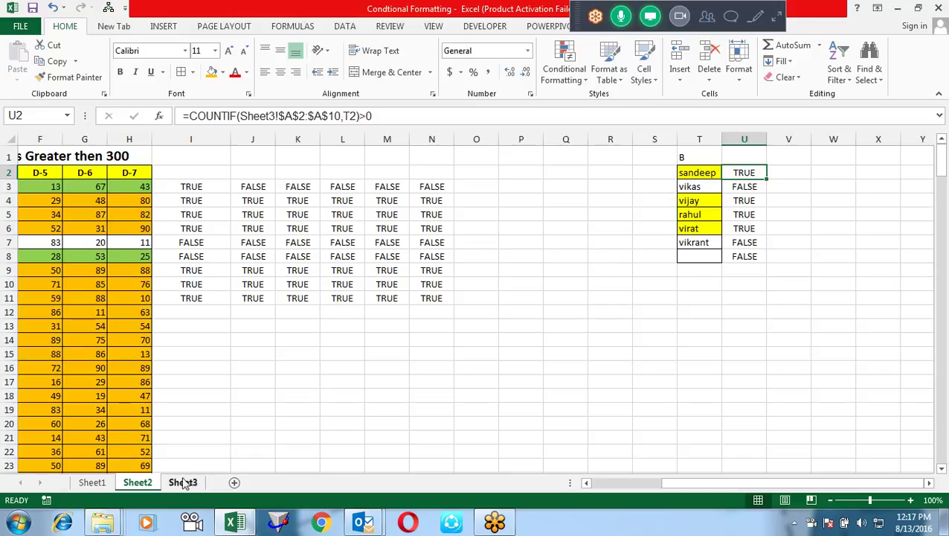
Step: On Sheet3, widen column B and enter sandeep in C2
click(183, 483)
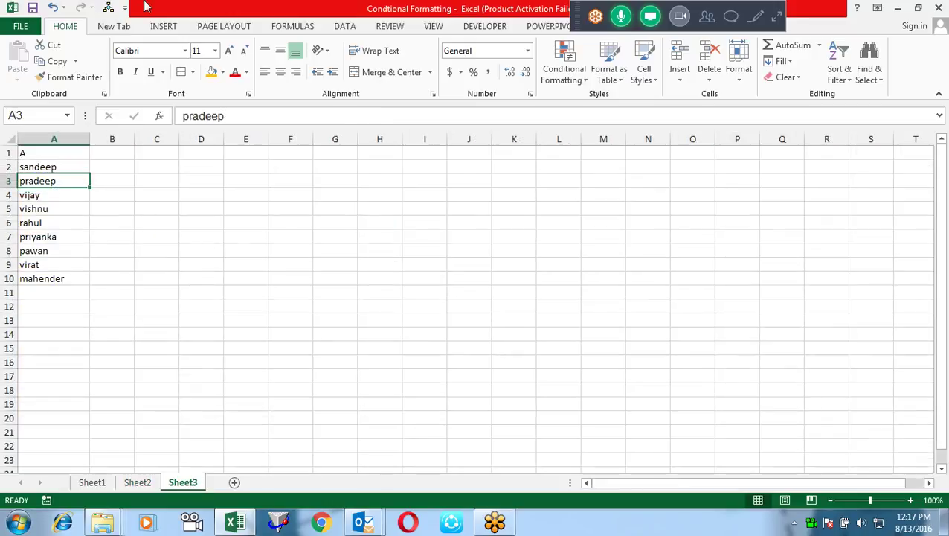
drag(133, 139, 155, 139)
click(188, 165)
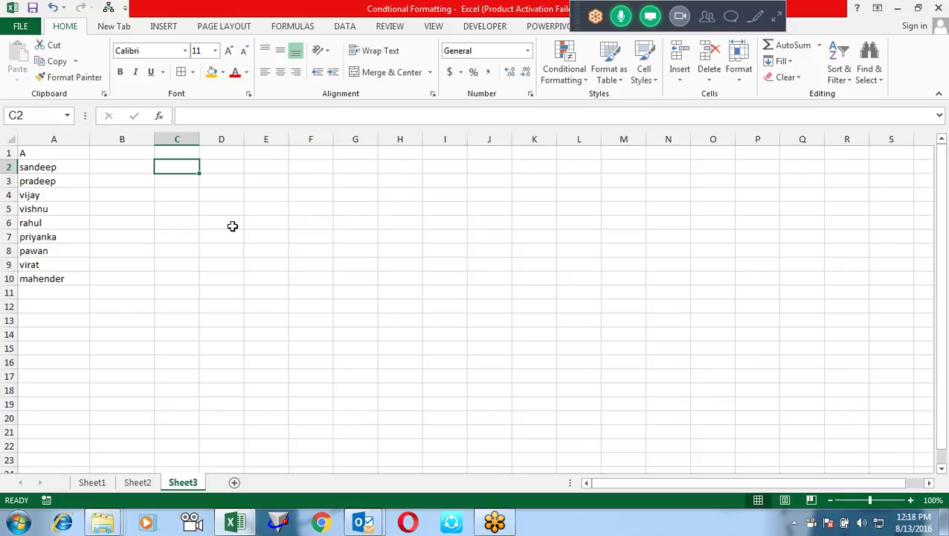
text(sandeep)
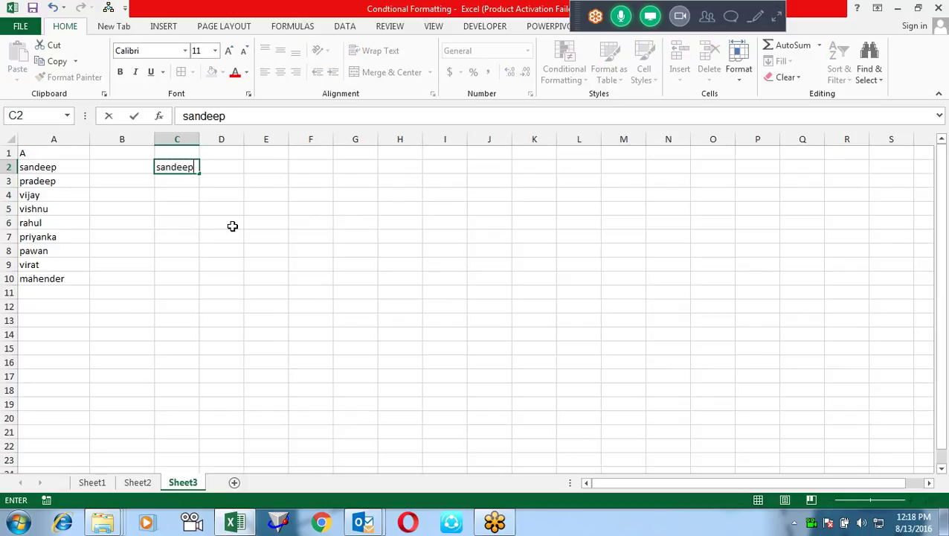
key(Return)
Step: Duplicate the nine names from A2:A10 into A11:A19
key(Up)
key(Left)
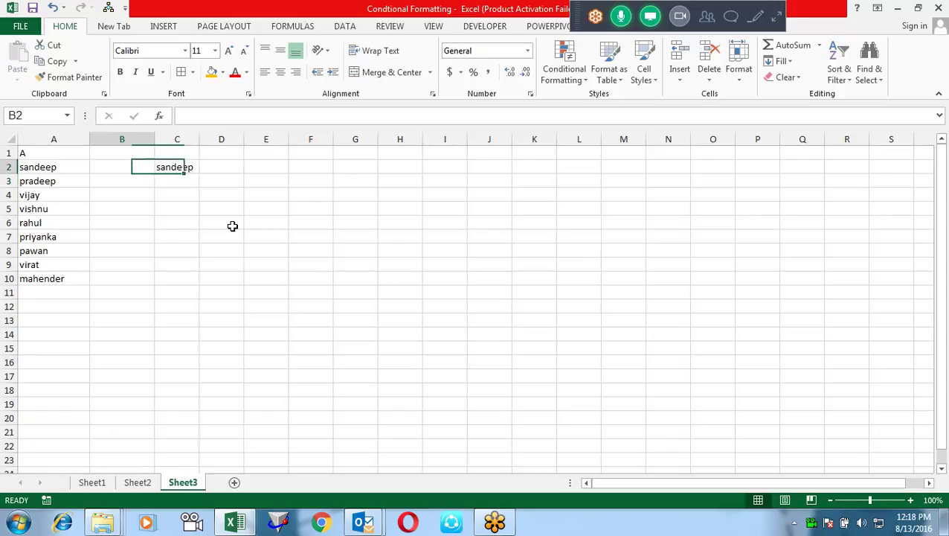
key(Left)
key(ctrl+shift+Down)
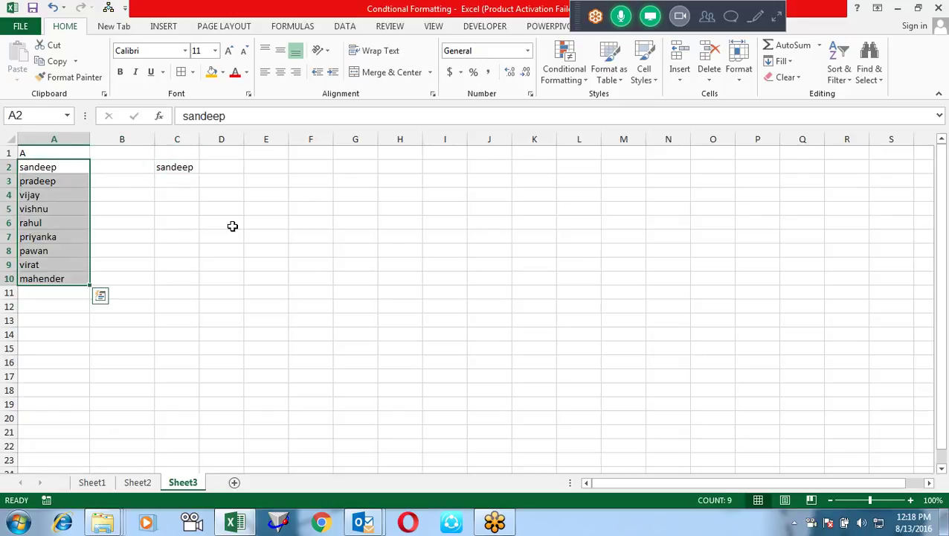
key(ctrl+c)
key(Down)
key(ctrl+Down)
key(Down)
key(Return)
Step: Move back up through the duplicated list to D2, ready for a formula
key(Up)
key(Up)
key(Up)
key(Up)
key(ctrl+Up)
key(Down)
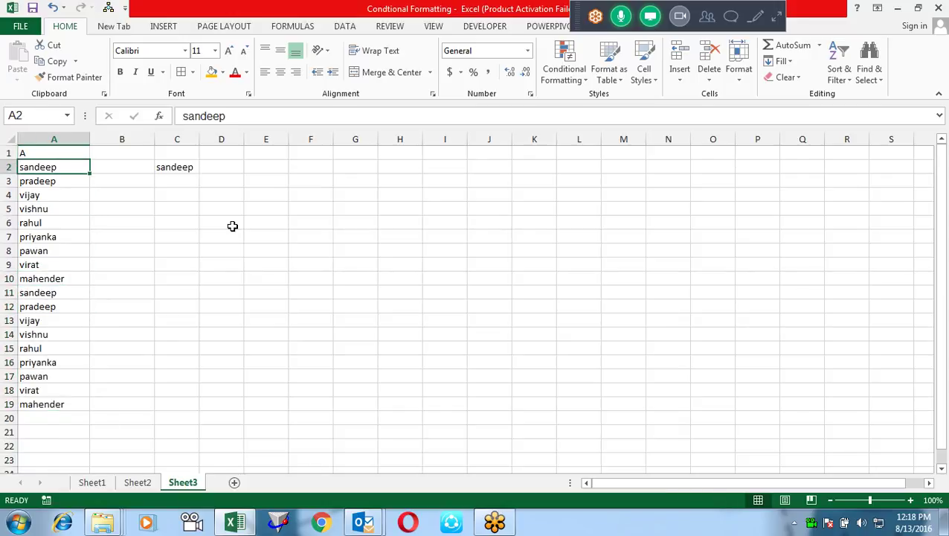
key(Right)
key(Right)
key(Right)
key(Left)
key(Left)
key(Left)
key(Down)
key(Down)
key(Down)
key(ctrl+Up)
key(Down)
key(Right)
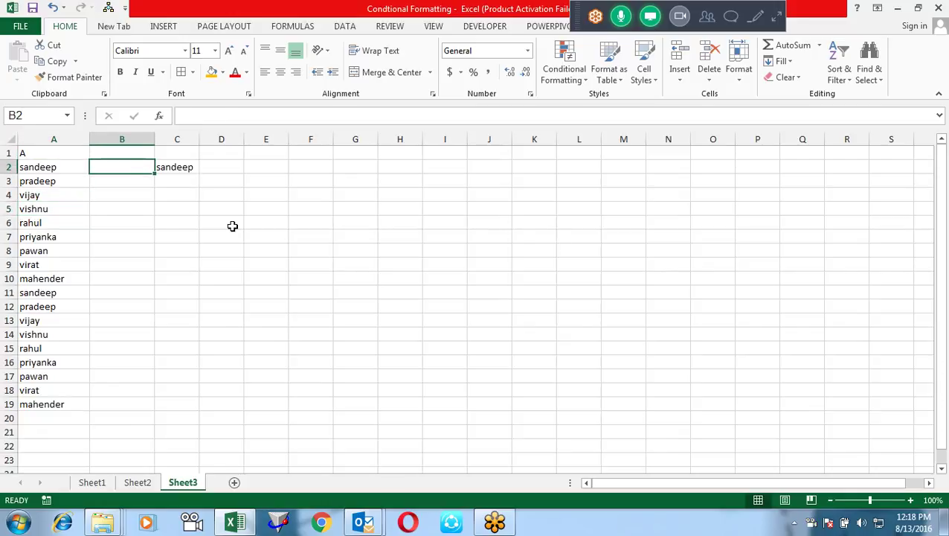
key(Right)
key(Right)
Step: Enter =COUNTIF(A1:A19,C2) in D2, counting sandeep's 2 occurrences
text(=)
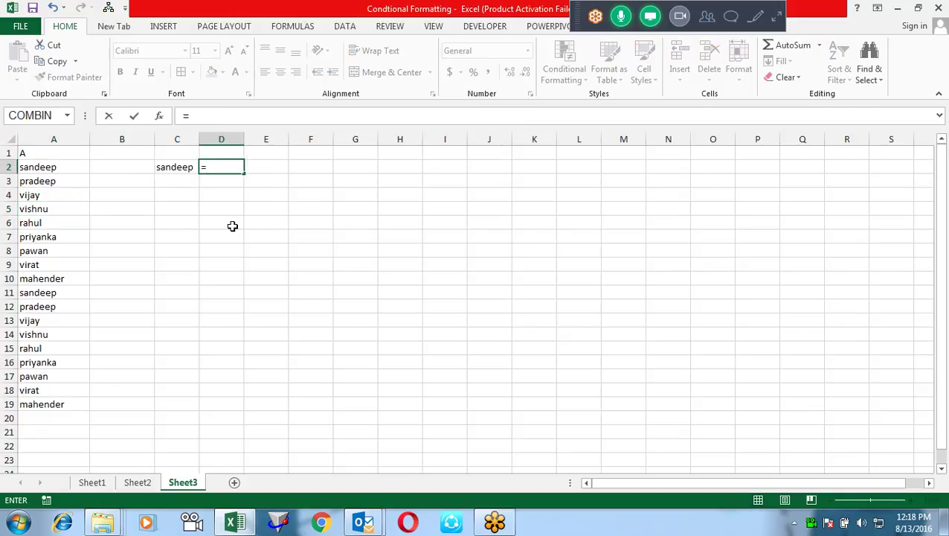
text(coun)
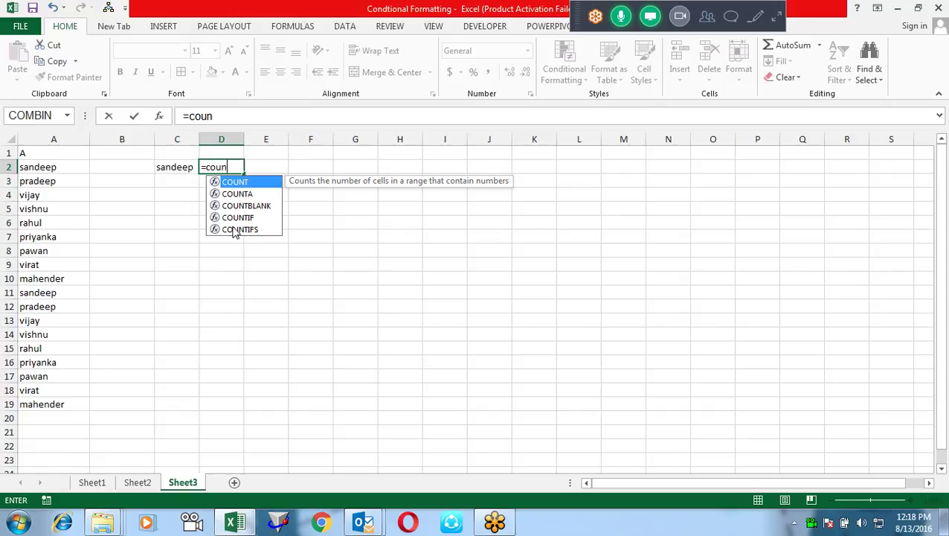
key(Down)
key(Down)
key(Down)
key(Tab)
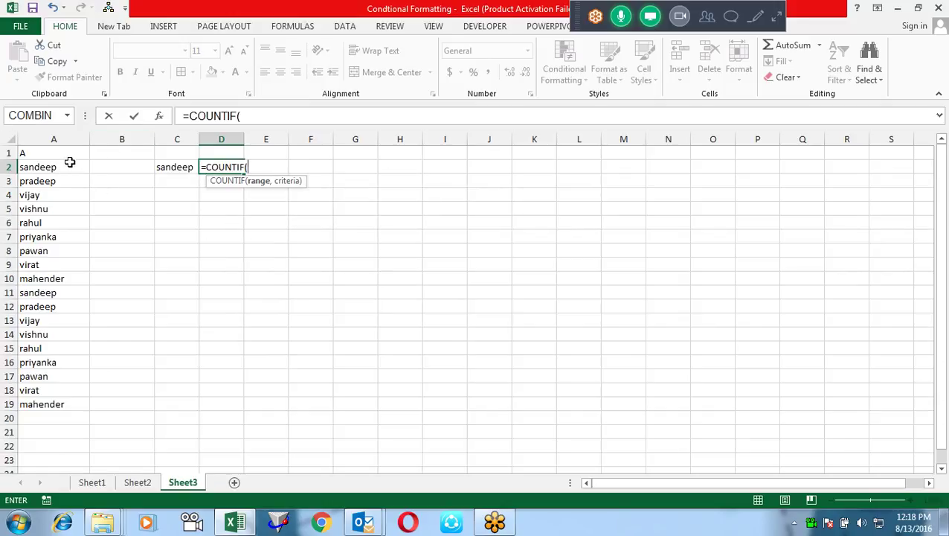
drag(73, 153, 63, 401)
text(,)
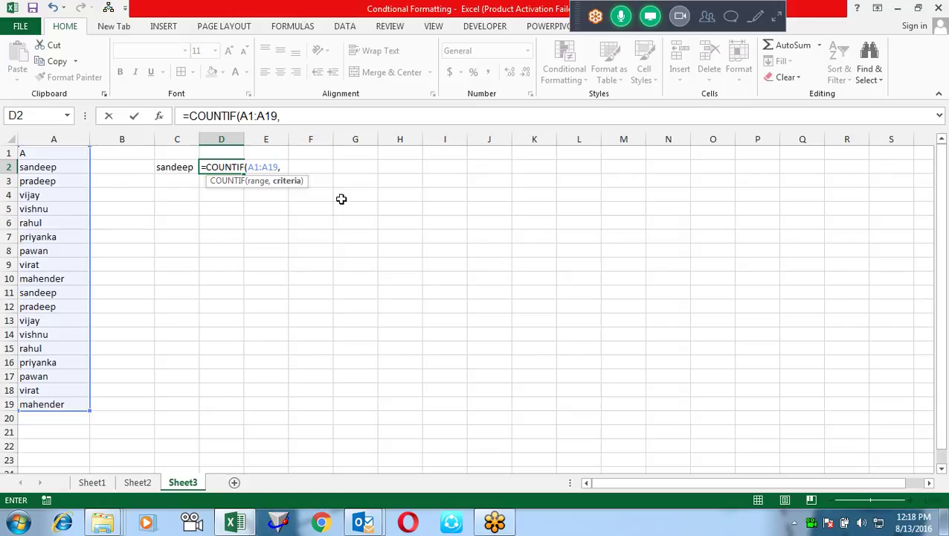
click(188, 165)
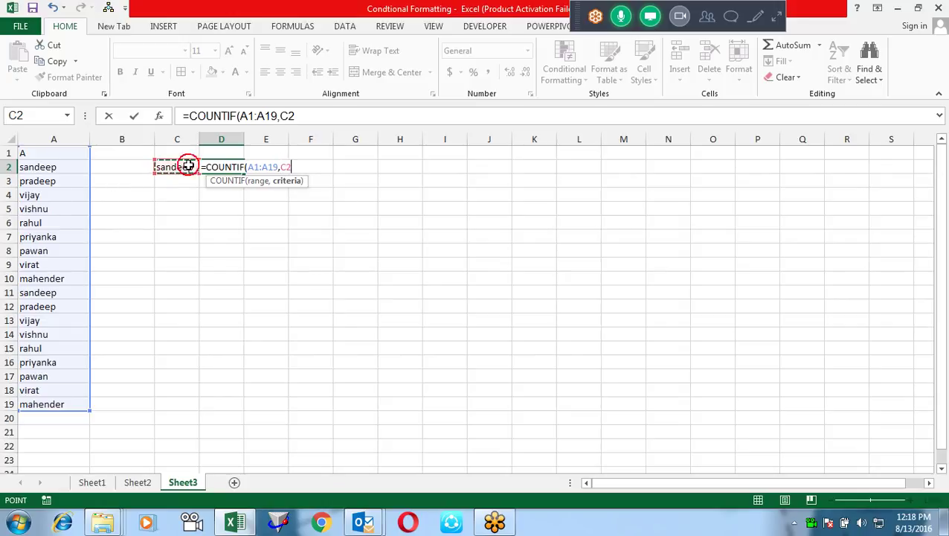
key(Return)
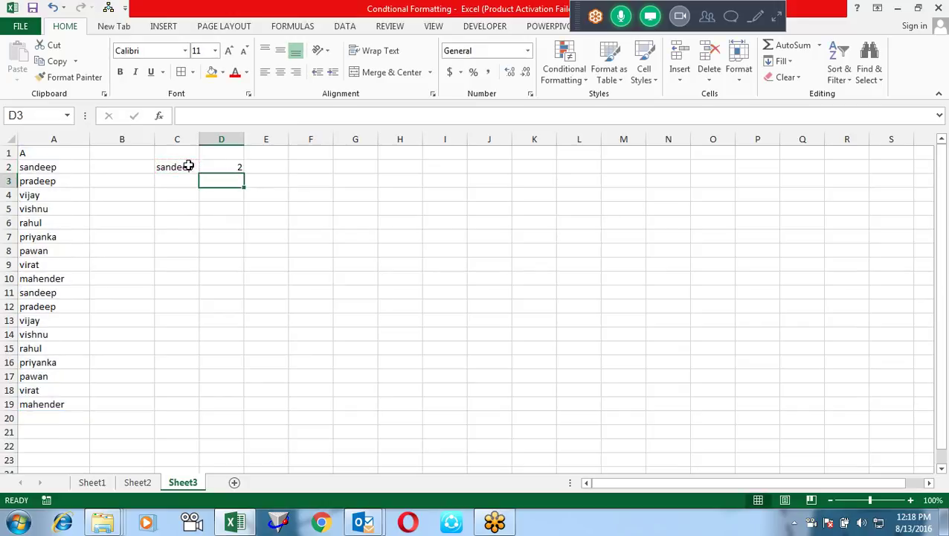
key(Up)
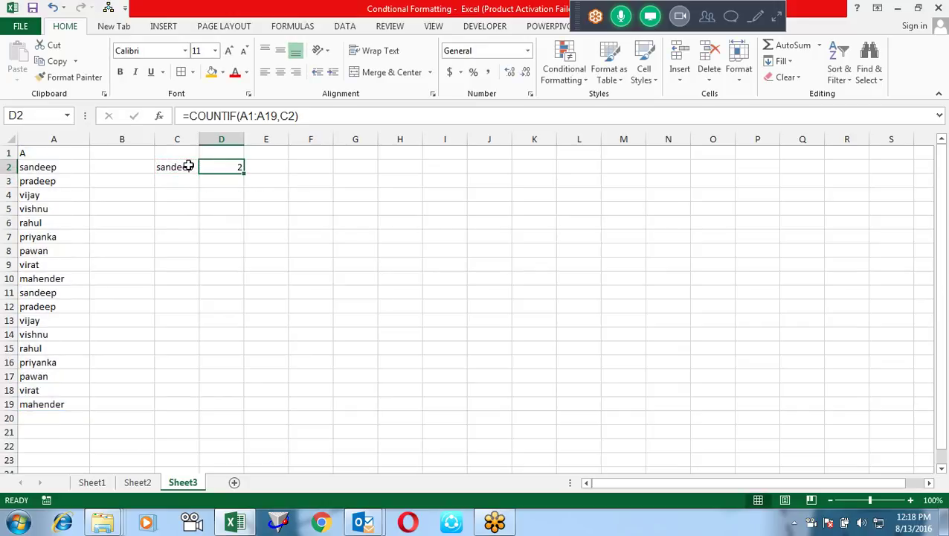
Step: Change A4 to sandeep, raising D2's count to 3, and inspect D2's formula
click(79, 192)
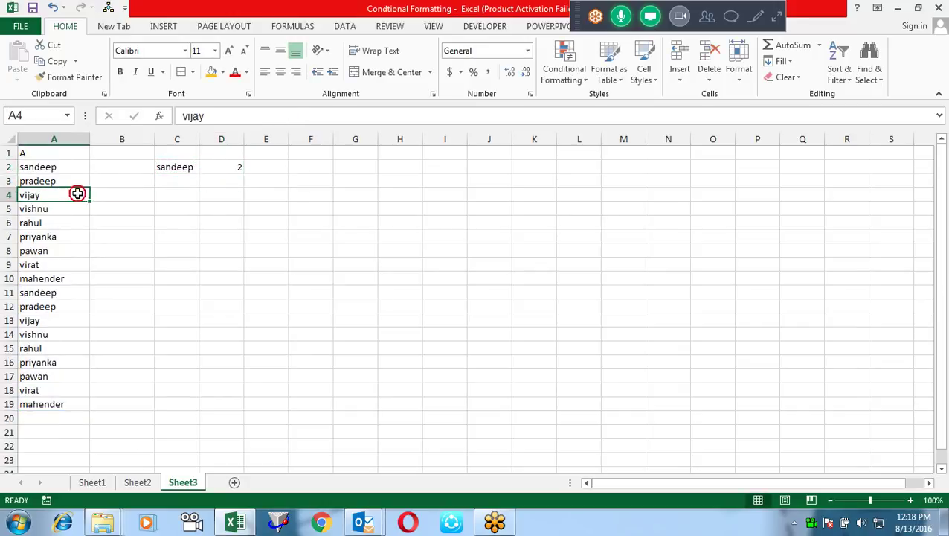
text(sand)
key(Return)
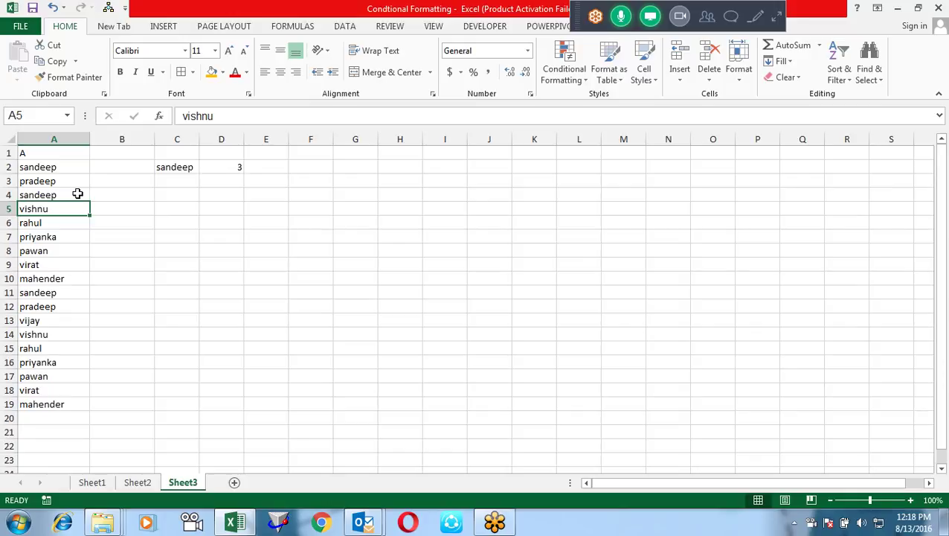
key(Up)
key(Up)
key(Up)
key(Right)
key(Right)
key(Right)
key(F2)
key(Escape)
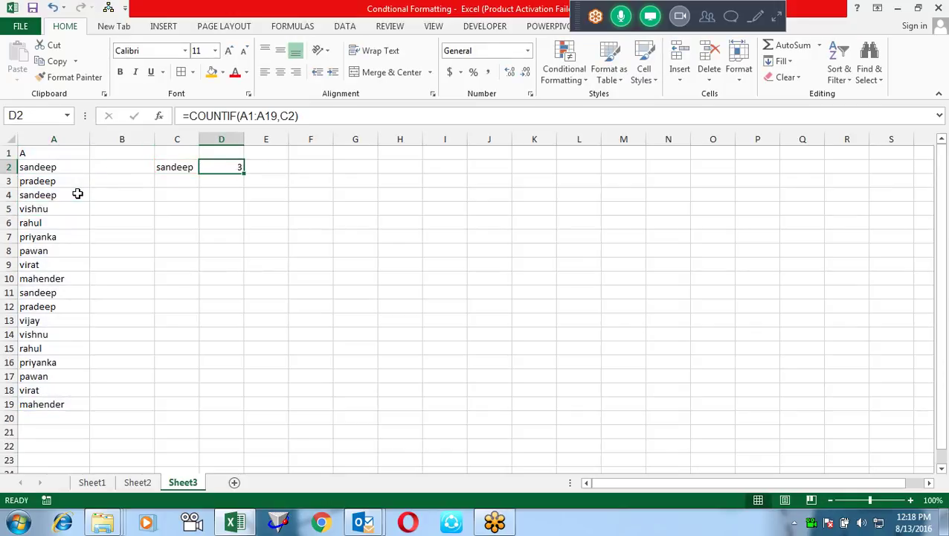
key(F2)
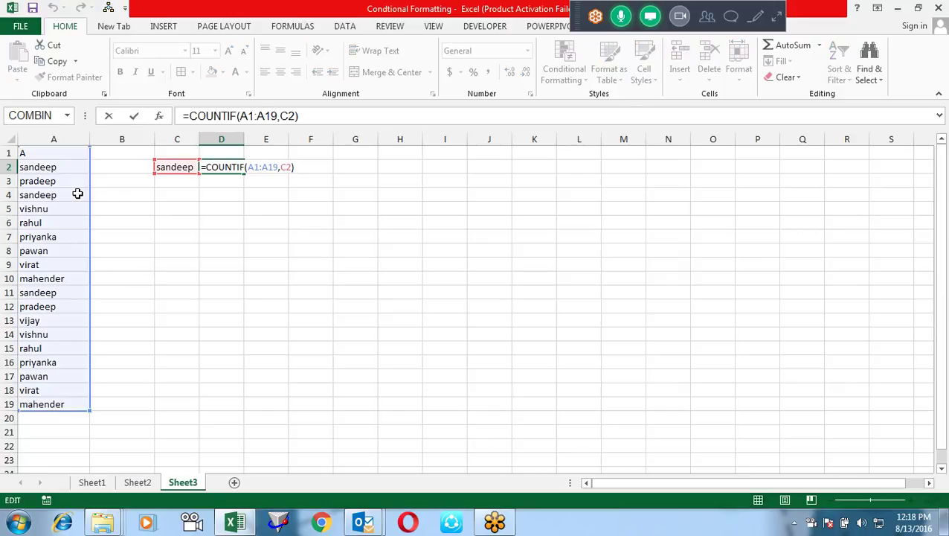
text(>0)
key(Escape)
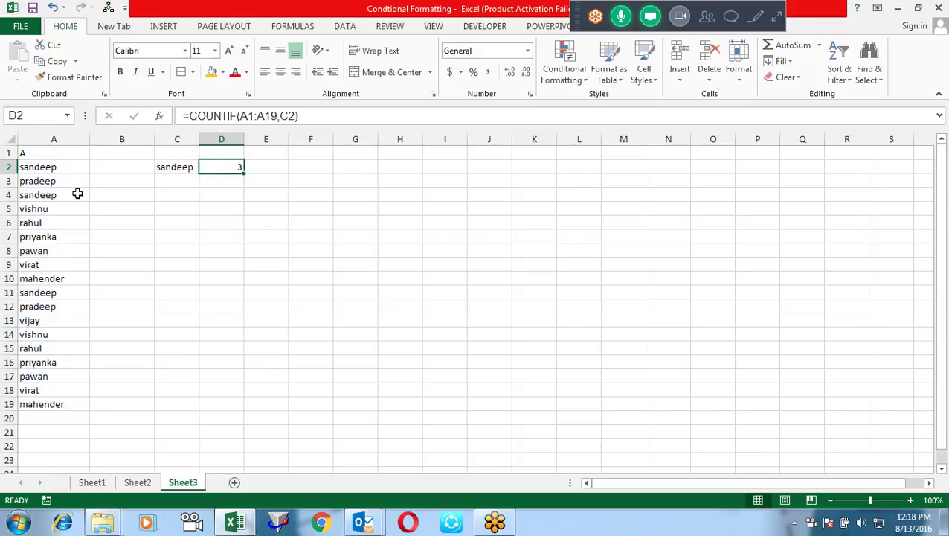
Step: Set C2 to vikrant and append >0 to D2's COUNTIF formula, returning FALSE
key(Left)
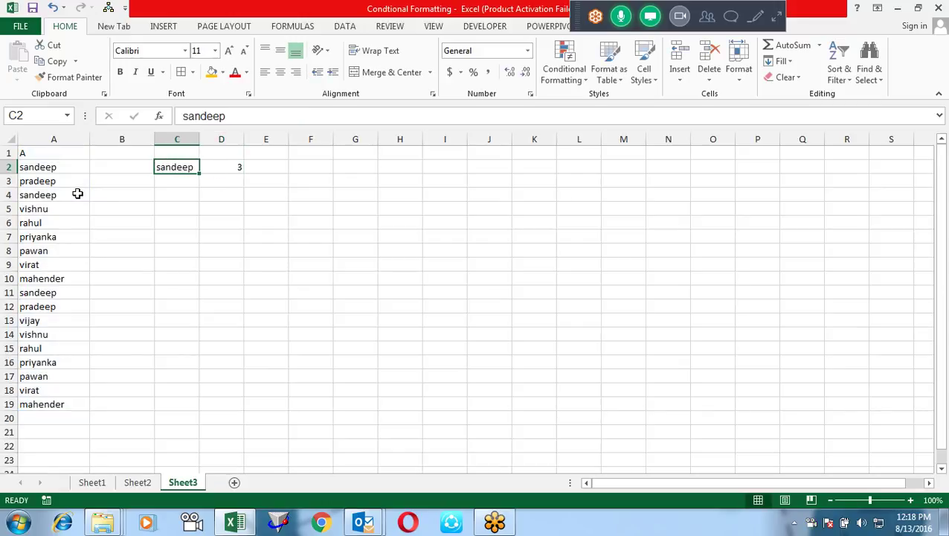
text(vikrant)
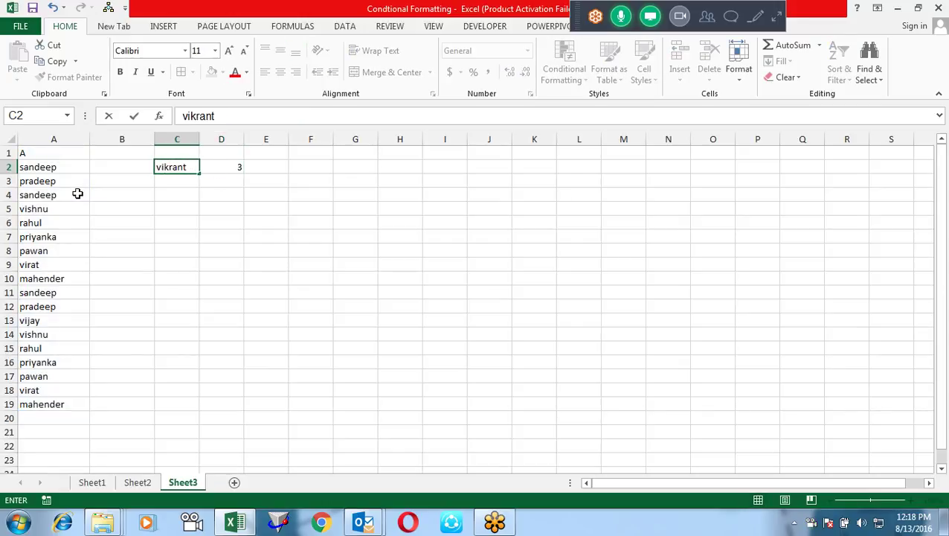
key(Return)
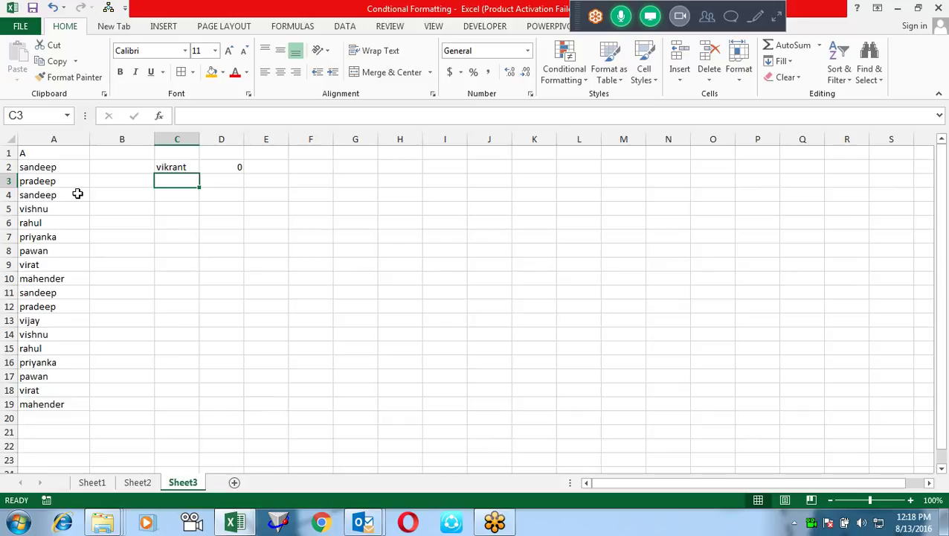
key(Up)
key(Right)
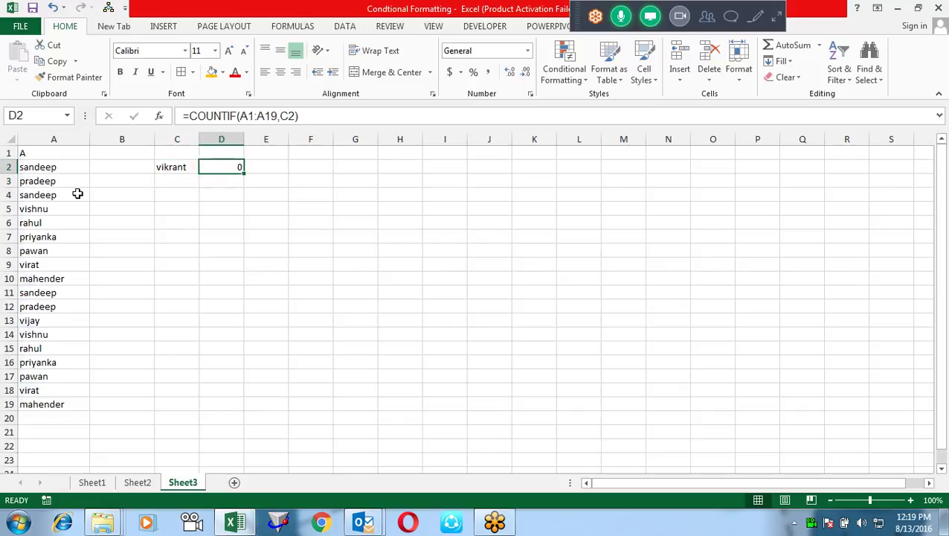
key(F2)
text(>0)
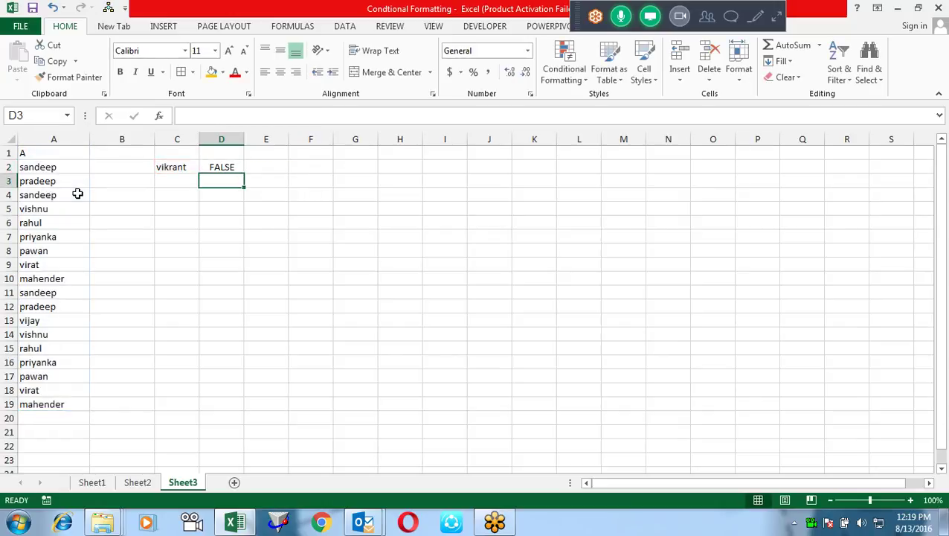
Step: Change C2 to sandeep so D2 shows TRUE, then review its formula references
key(Up)
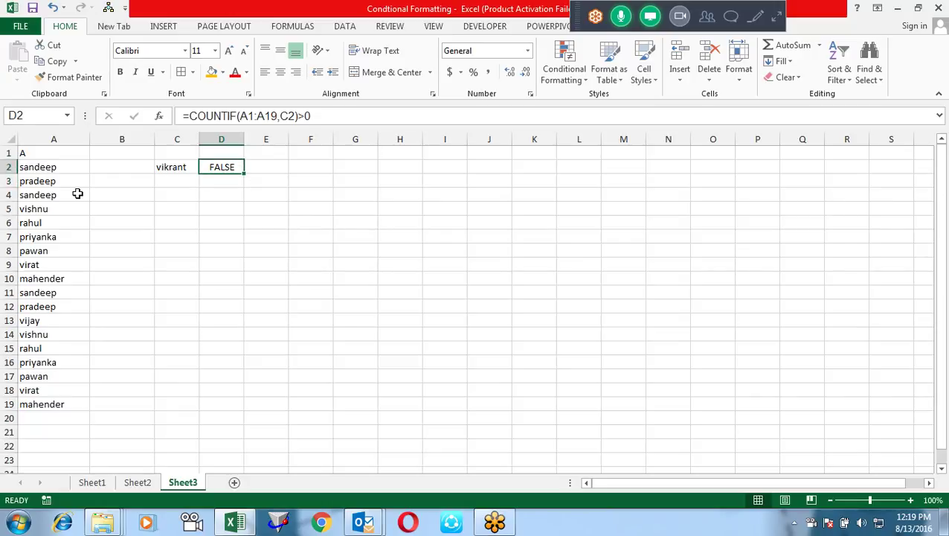
key(Left)
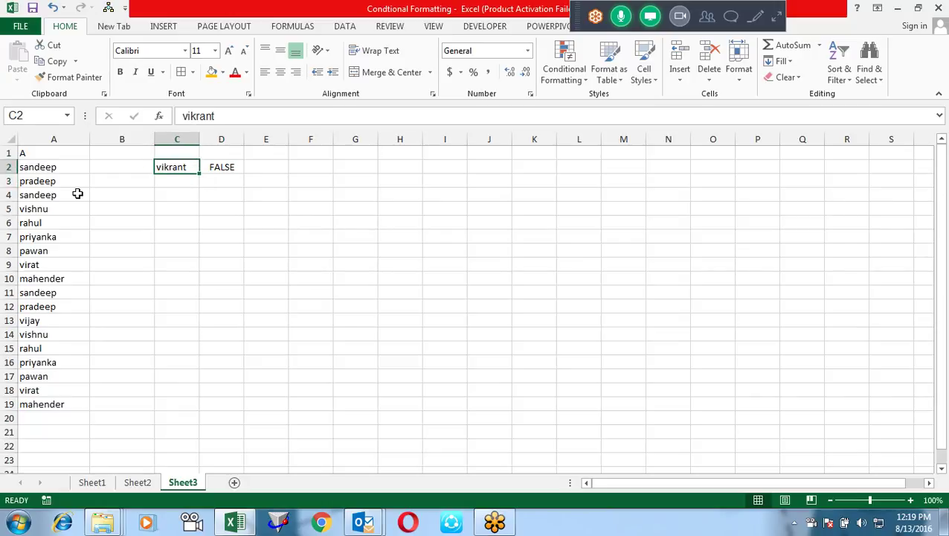
text(sandeep)
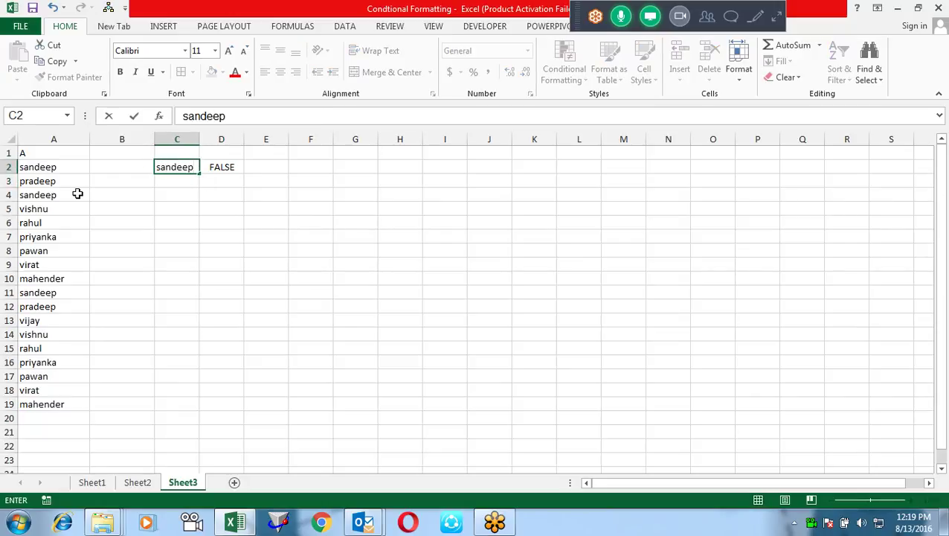
key(Return)
key(Up)
key(Right)
key(F2)
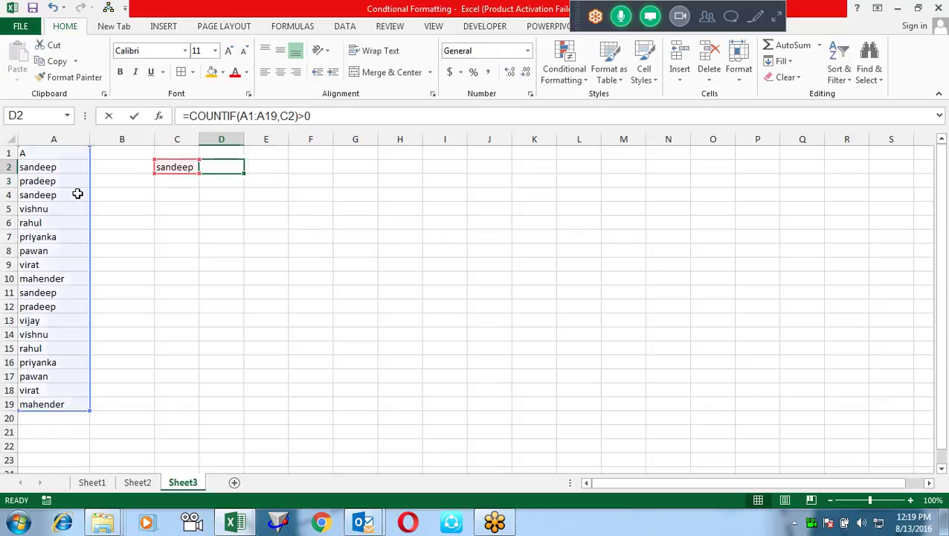
key(Escape)
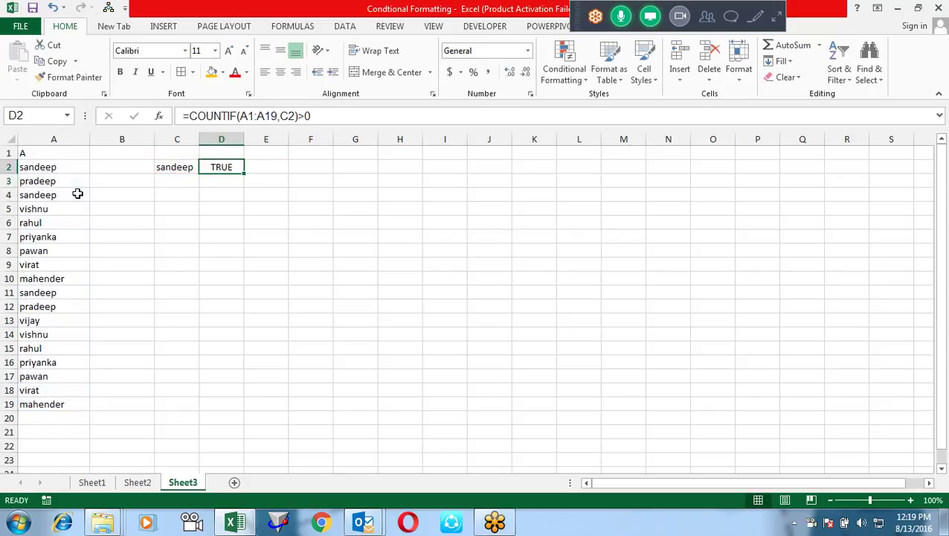
Step: On Sheet2, step through the COUNTIF(Sheet3!$A$2:$A$10,...)>0 formulas in U2:U6
click(147, 485)
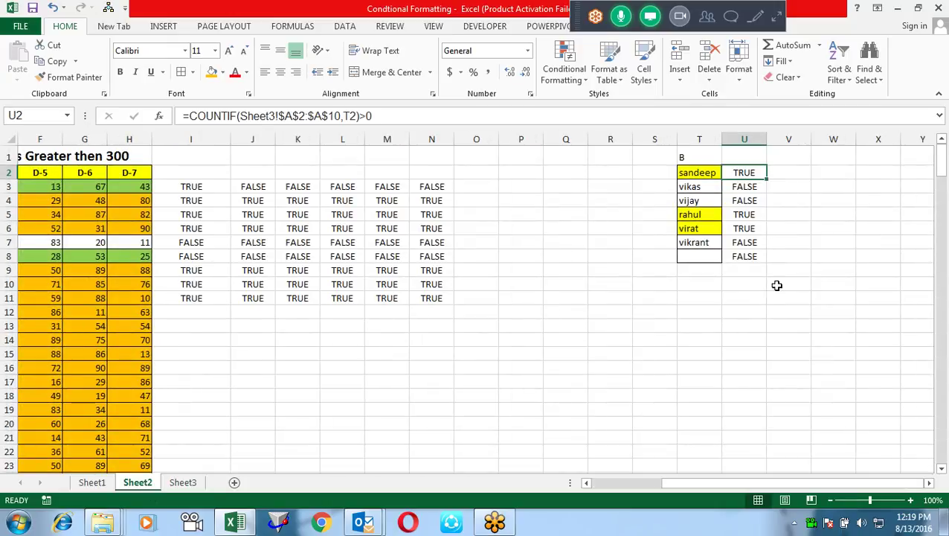
key(F2)
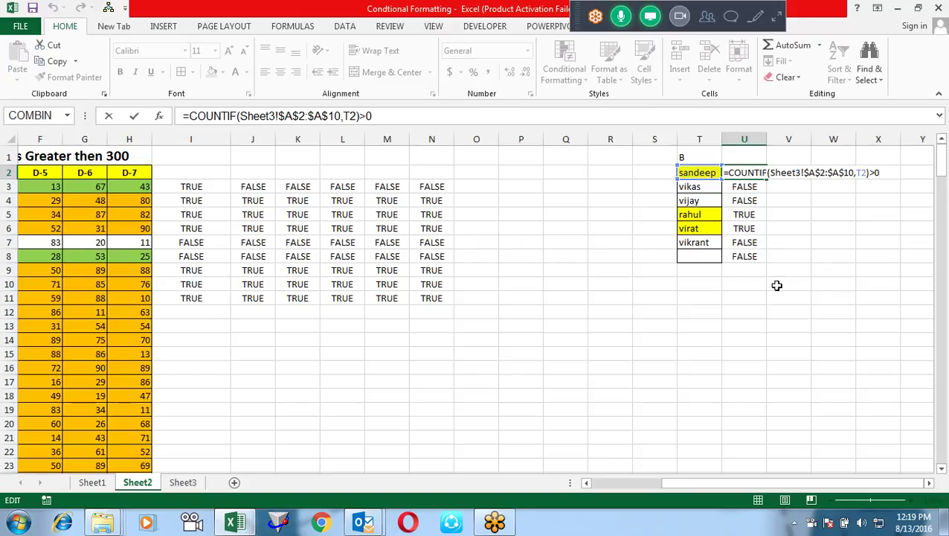
key(Return)
key(F2)
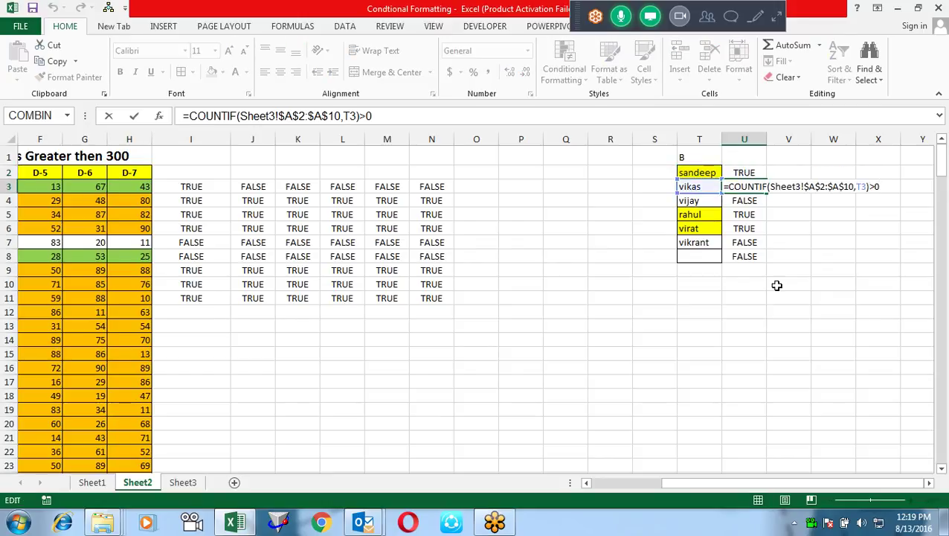
key(Return)
key(F2)
key(Return)
key(F2)
key(Return)
key(F2)
key(Return)
key(Up)
key(Up)
key(Left)
key(Up)
key(Up)
key(Up)
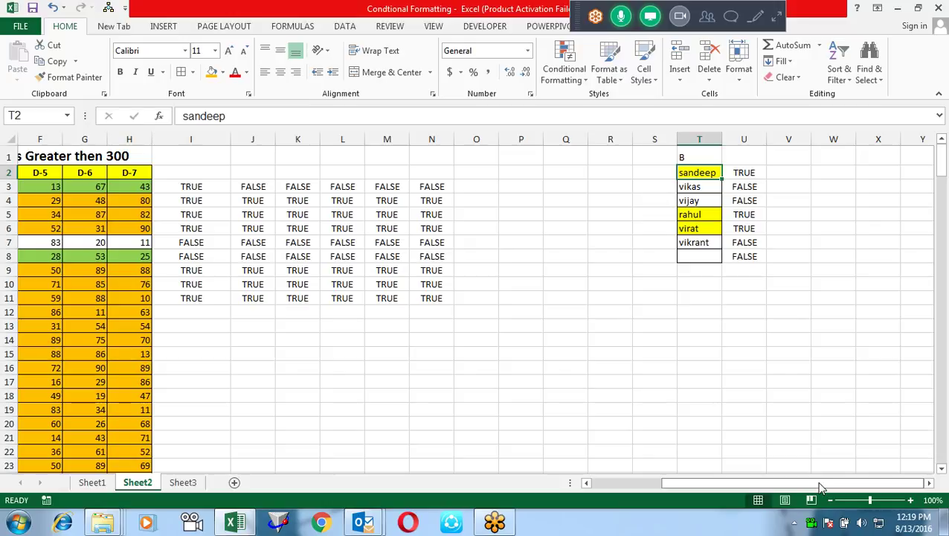
Step: Inspect U3's FALSE check for vikas and U2's formula for sandeep
key(Right)
key(Down)
key(F2)
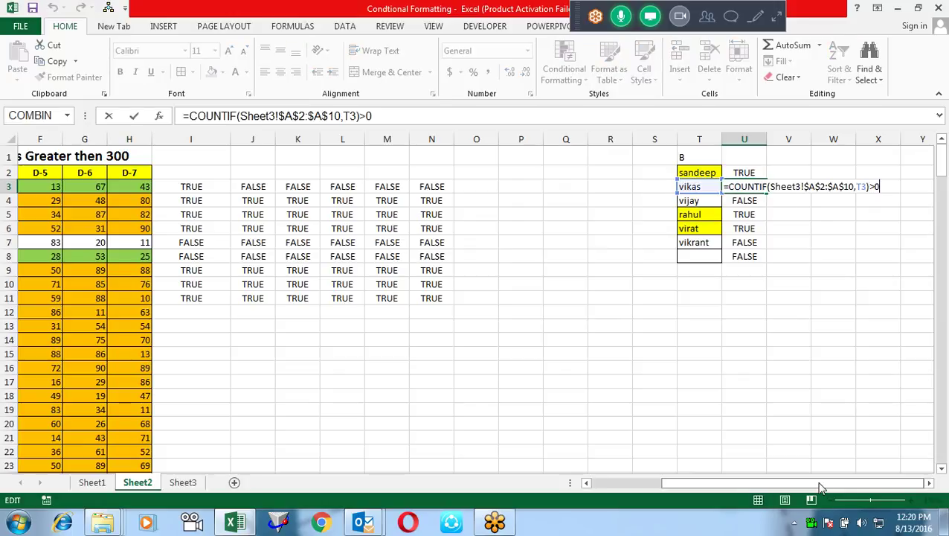
key(Escape)
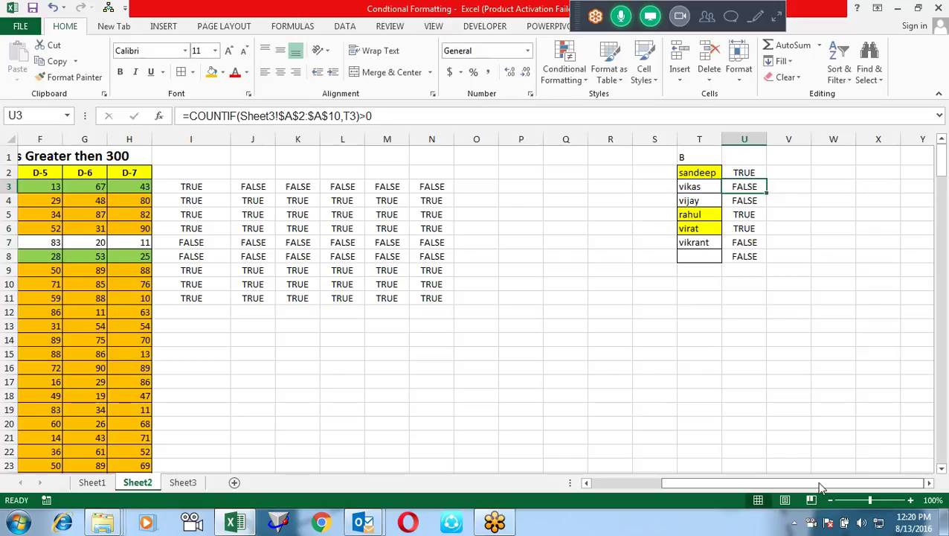
key(Left)
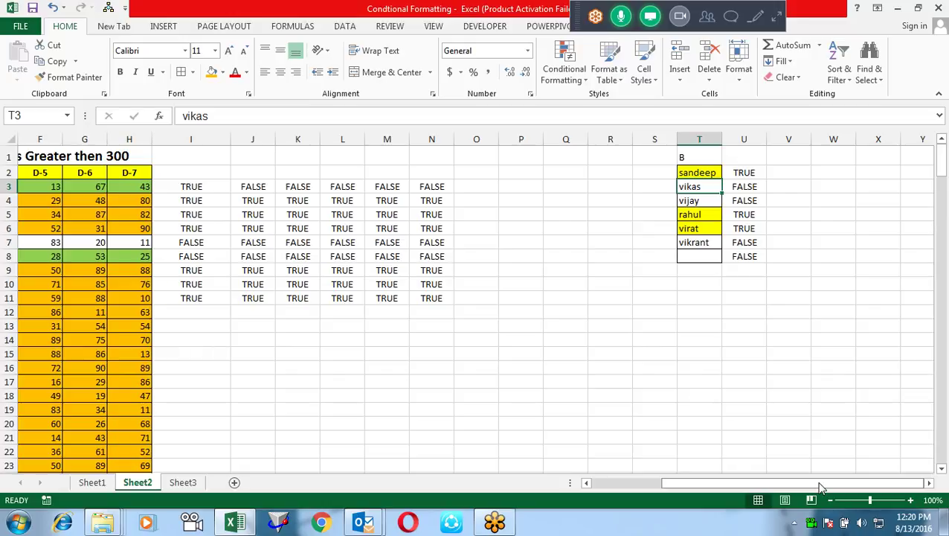
key(Down)
key(Up)
key(Up)
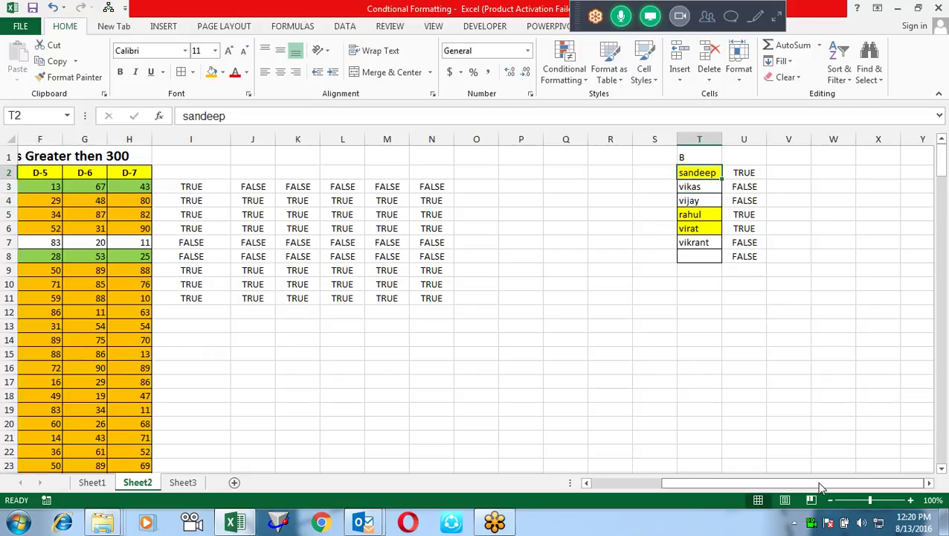
key(Right)
key(F2)
key(Escape)
key(Left)
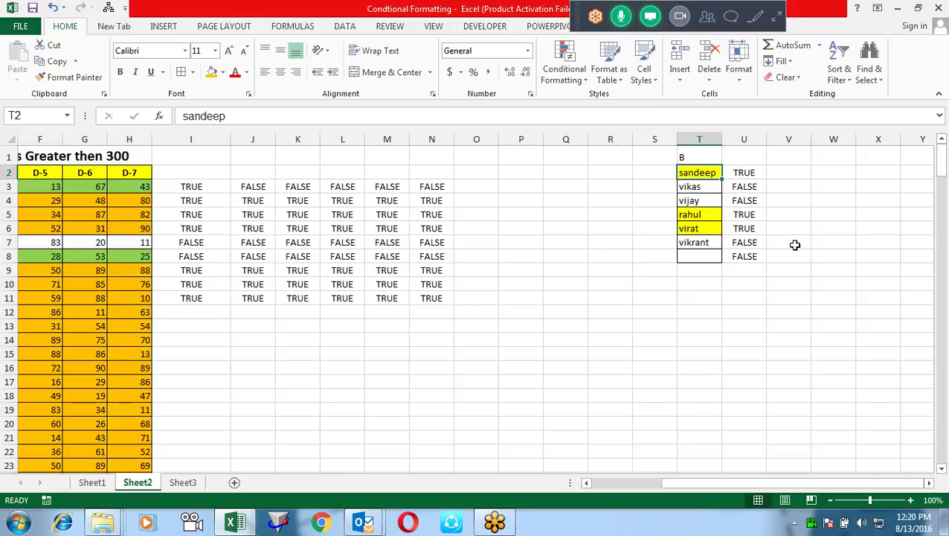
Step: From the expanded control panel's attendee list, exit and choose End Meeting for All
click(778, 19)
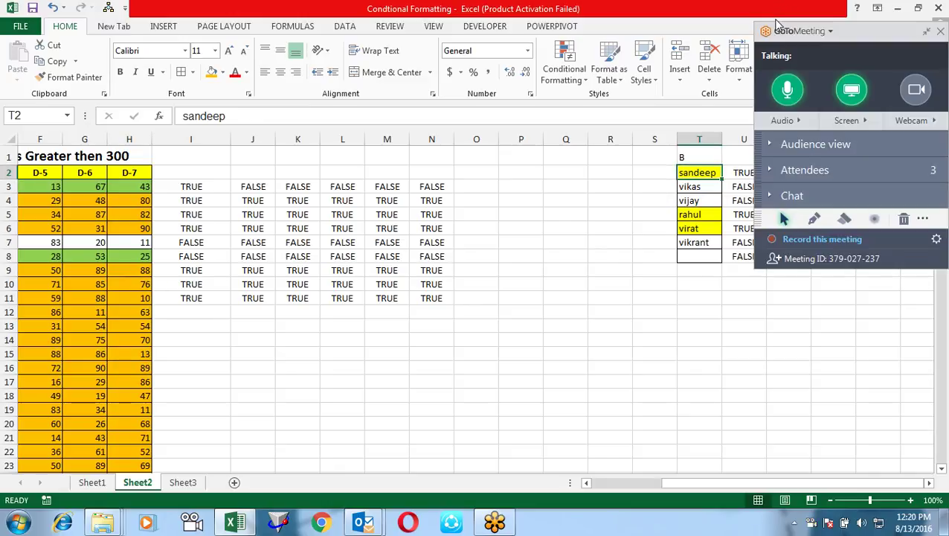
click(839, 172)
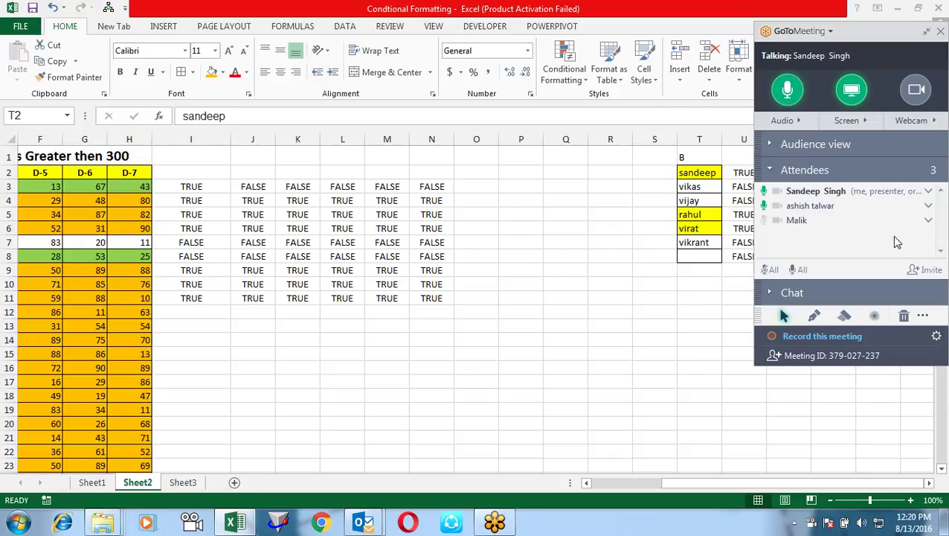
click(941, 33)
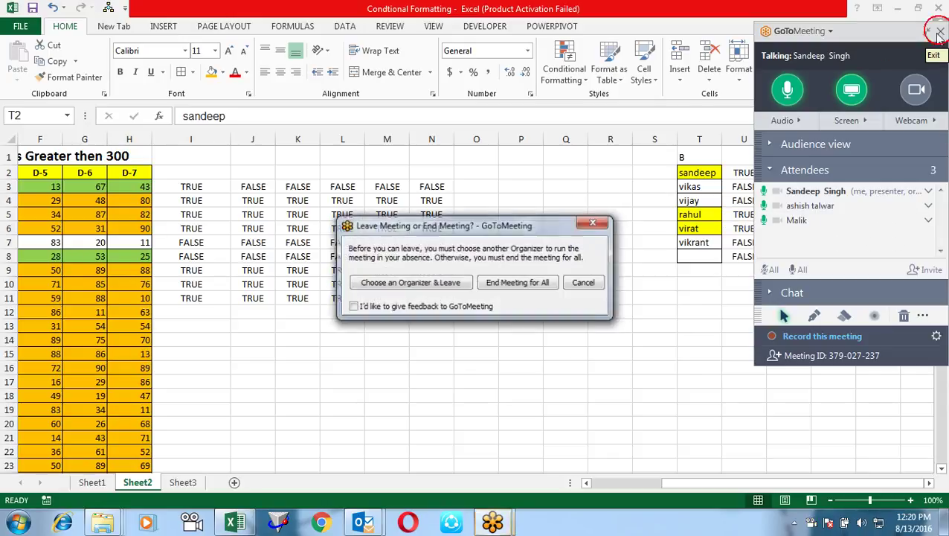
click(519, 284)
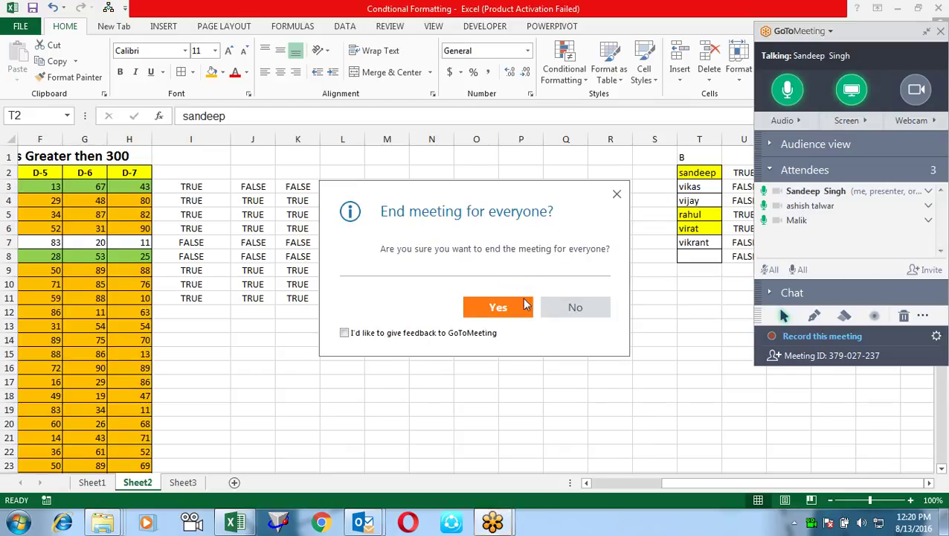